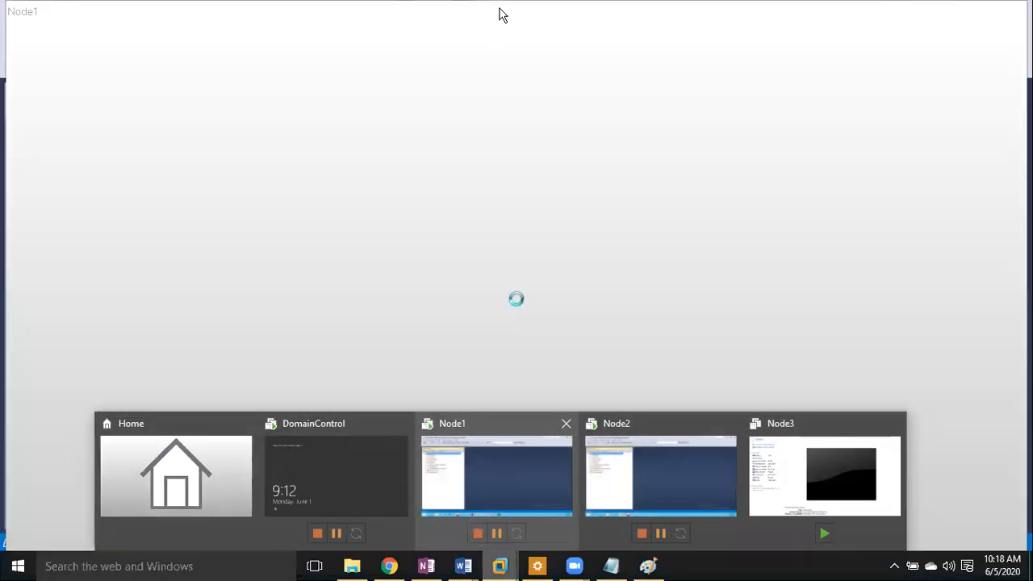
# - Check the SQL Server instances on the Node1 and Node2 virtual machines, returning to Node1
pyautogui.click(675, 9)
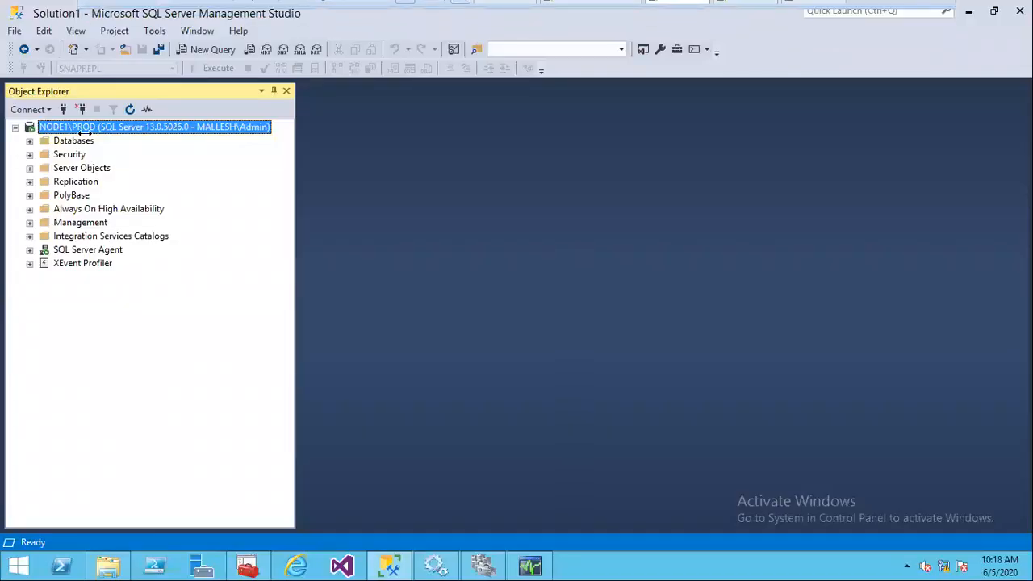
pyautogui.moveTo(738, 12)
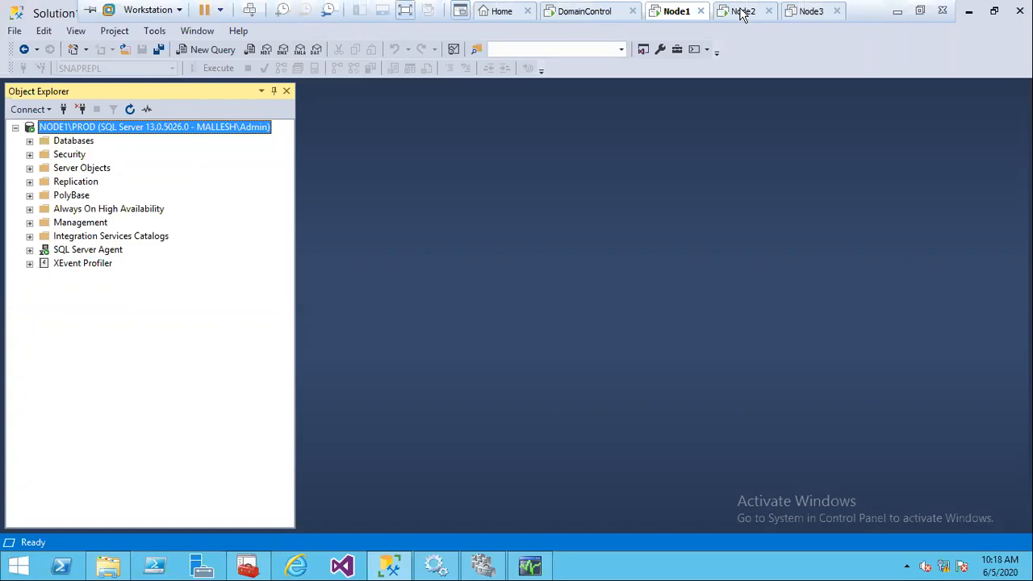
pyautogui.click(741, 11)
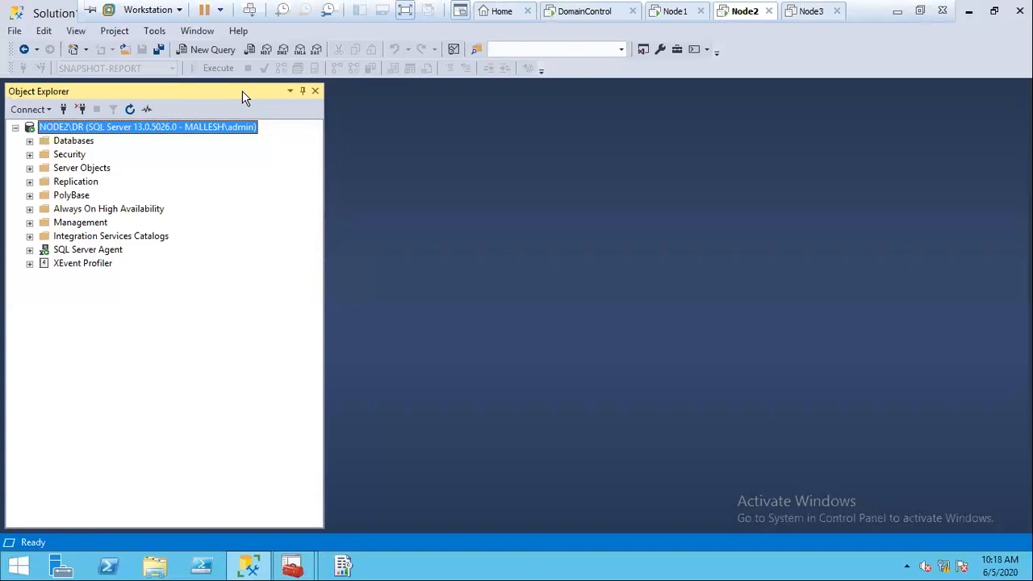
pyautogui.click(684, 9)
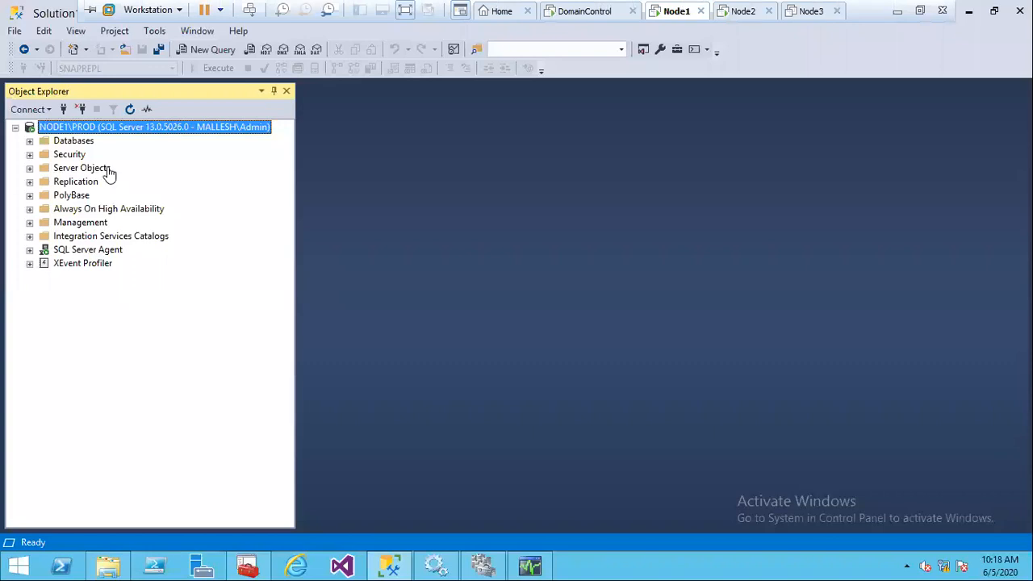
# - Create a new database named TRANREPL on the NODE1\PROD instance
pyautogui.doubleClick(74, 140)
pyautogui.rightClick(78, 144)
pyautogui.click(138, 154)
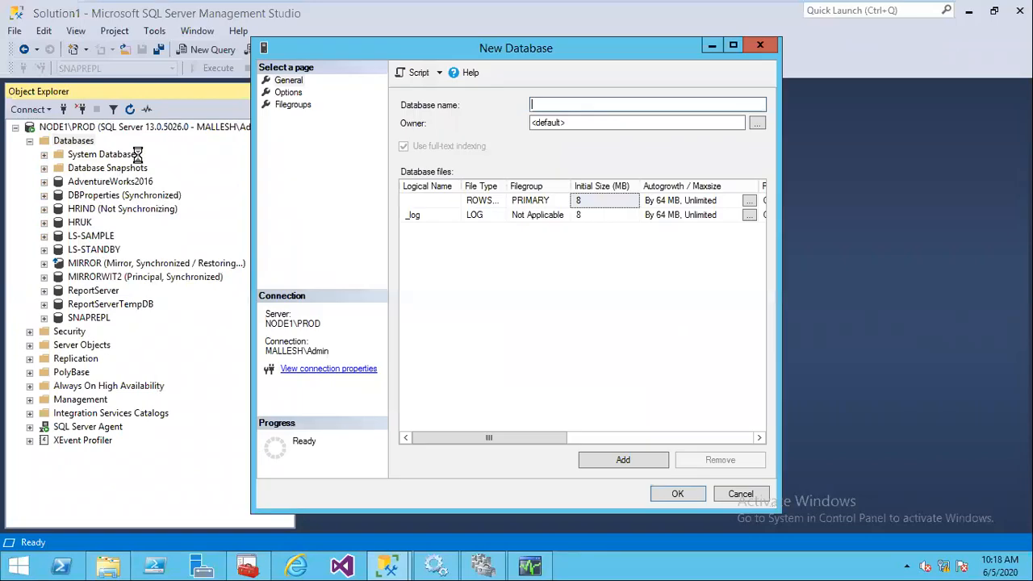
pyautogui.write('TRANREPL')
pyautogui.press('Return')
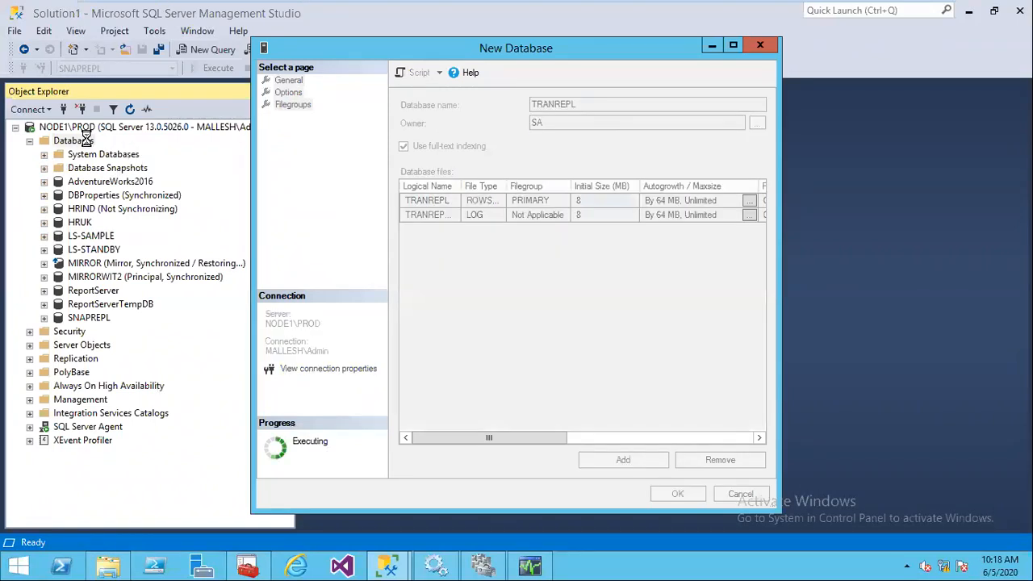
# - In a new query on TRANREPL, write CREATE TABLE TAB1(SNO INT PRIMARY KEY, SNAME VARCHAR(20)) followed by GO
pyautogui.click(45, 331)
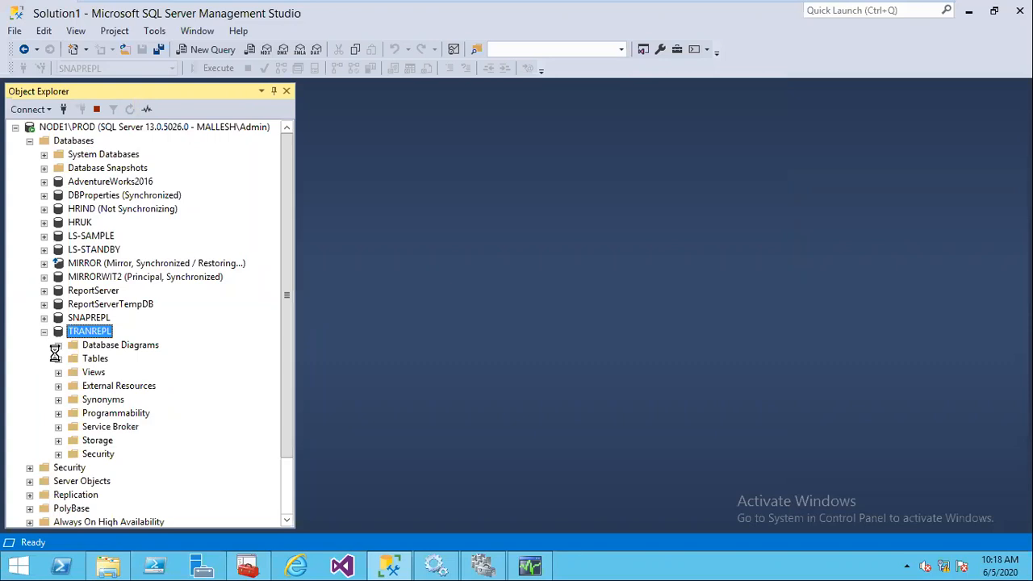
pyautogui.click(58, 358)
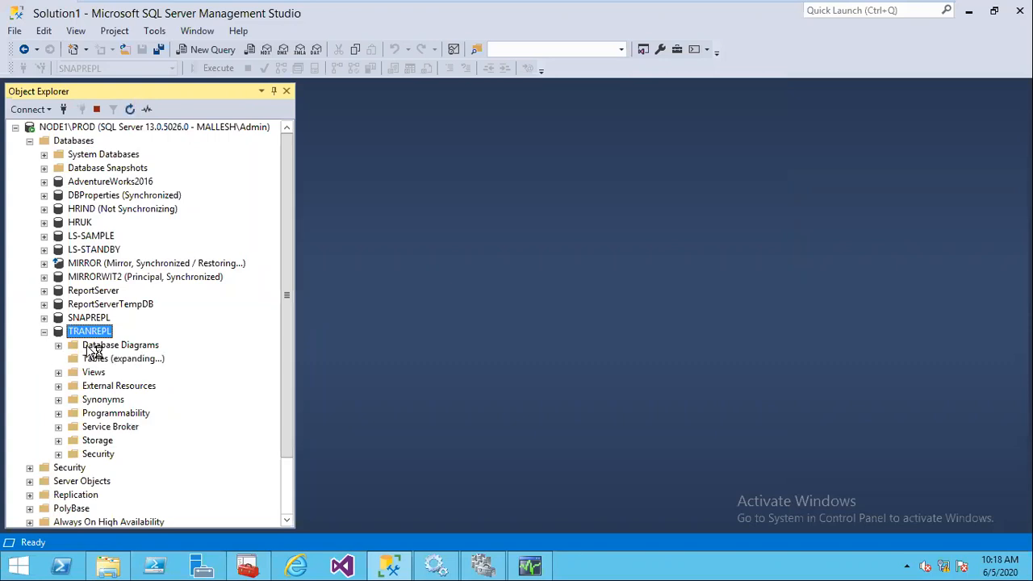
pyautogui.hotkey('ctrl', 'n')
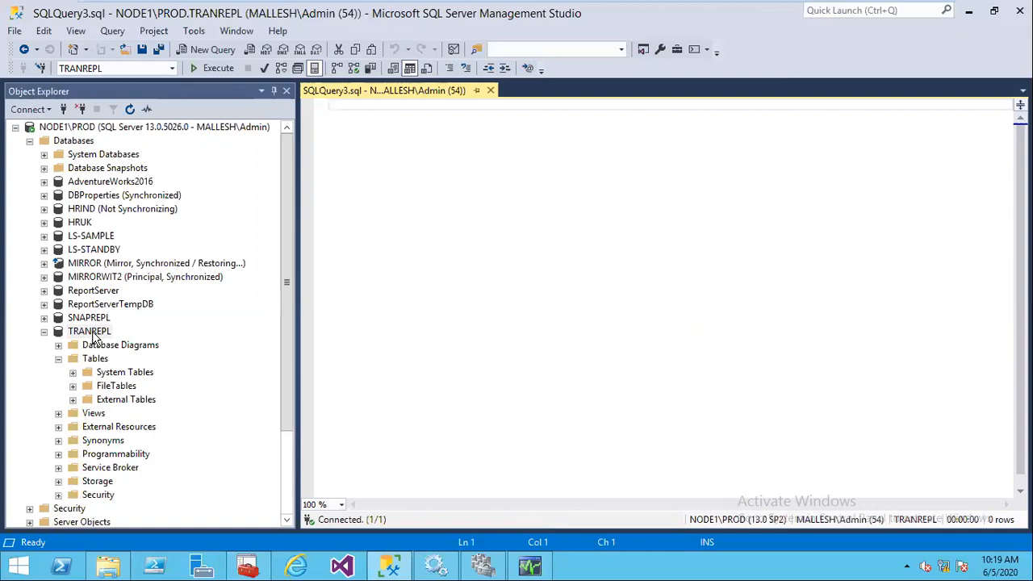
pyautogui.write('CREATE TABLE TAB1(SNO INT,')
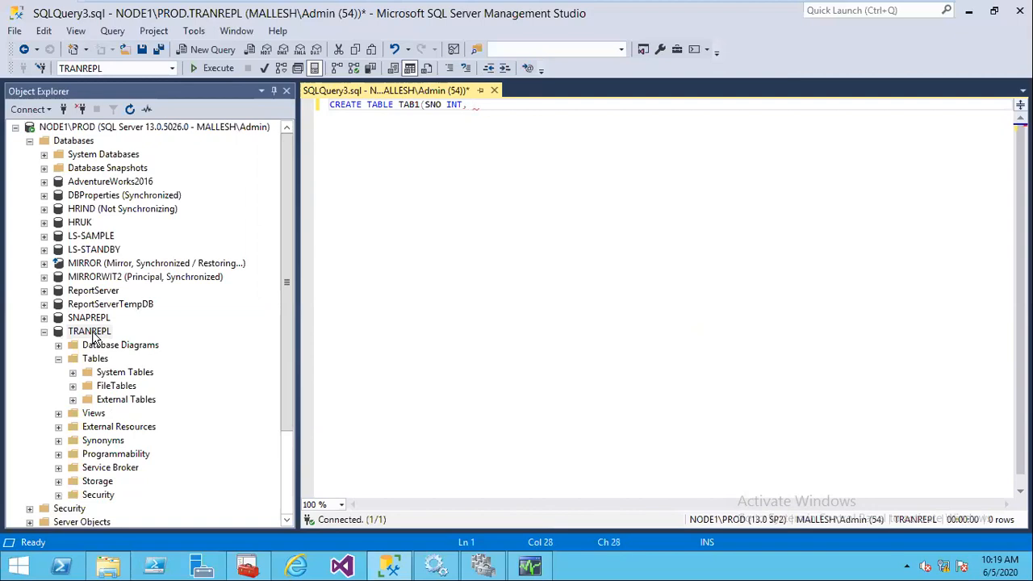
pyautogui.press('BackSpace')
pyautogui.write('PRIMARY KEY, SNAME VARCHAR(20')
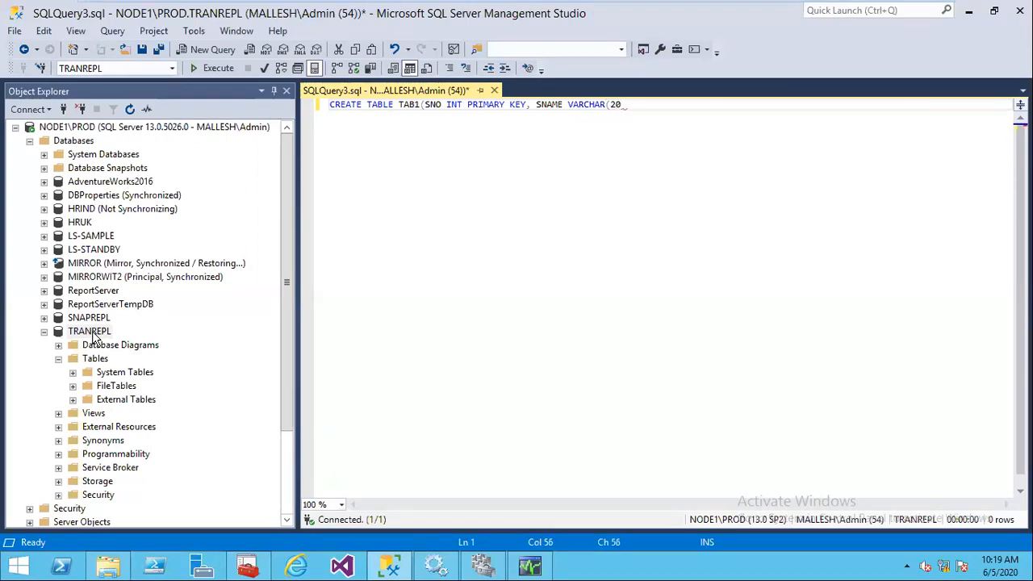
pyautogui.write('))')
pyautogui.press('Return')
pyautogui.write('GO')
pyautogui.press('Return')
# - Add INSERT INTO TAB1 VALUES(101,'ABC') after the GO line and execute the script
pyautogui.write('INS')
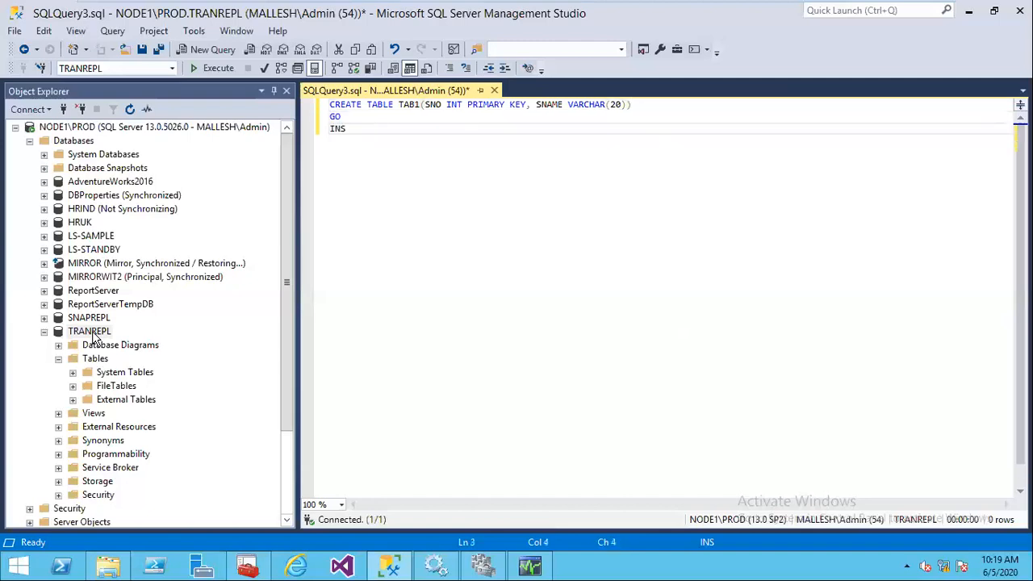
pyautogui.write('ERT INTO TAB1')
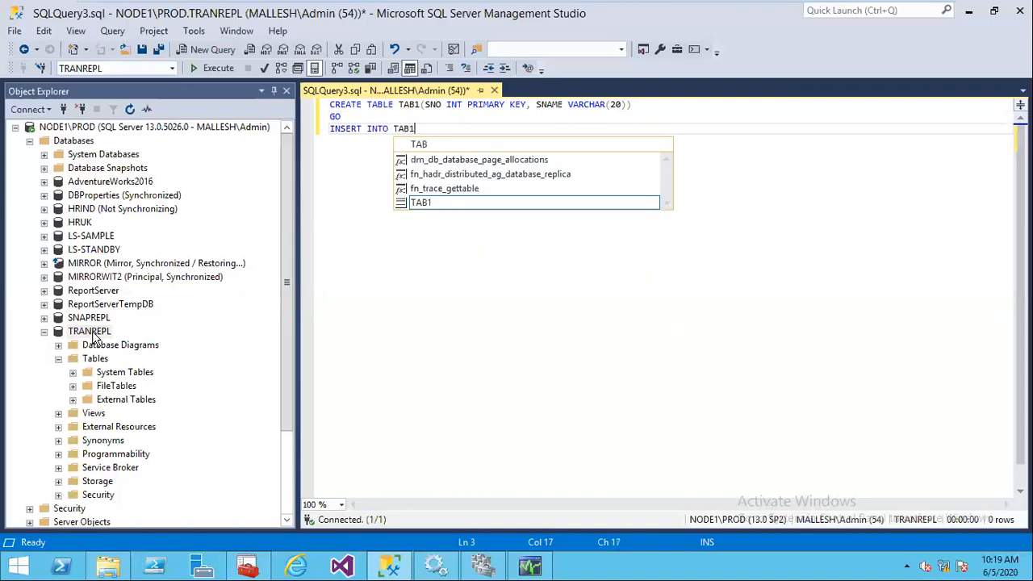
pyautogui.write(' VALUES(')
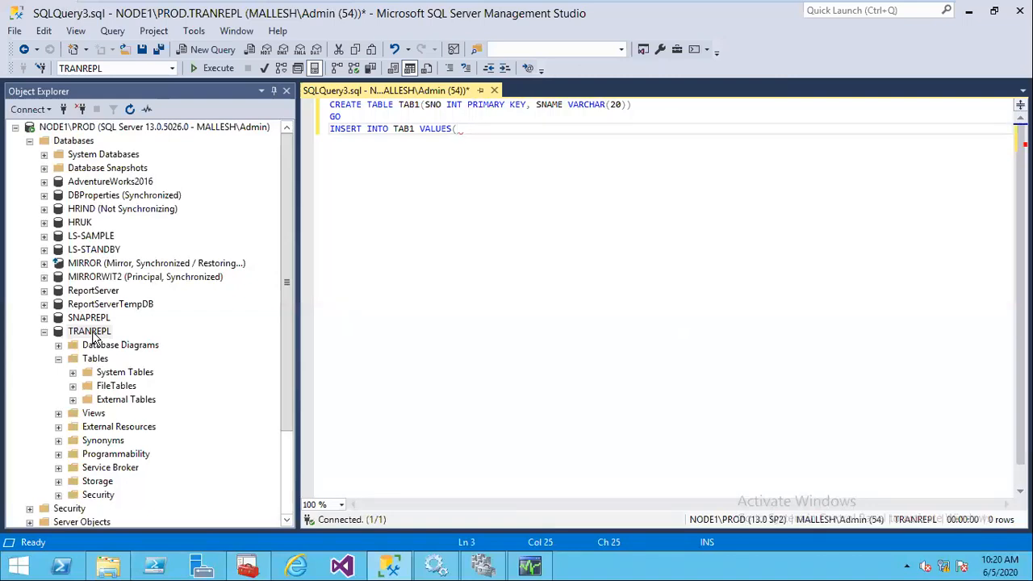
pyautogui.write("101,'ABC')")
pyautogui.click(218, 68)
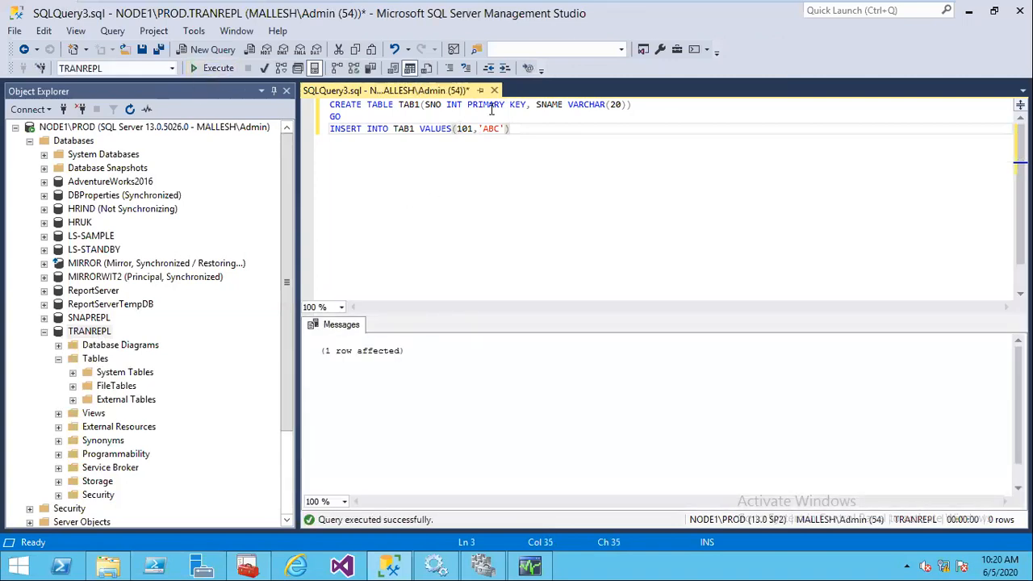
# - Change the table name to TAB2 in both the CREATE TABLE and INSERT statements
pyautogui.click(425, 107)
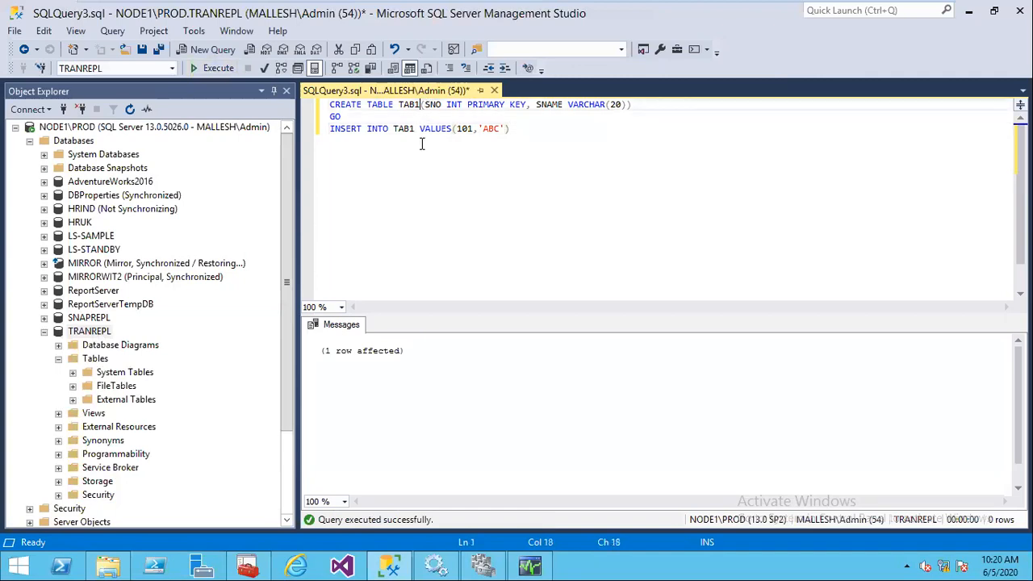
pyautogui.press('BackSpace')
pyautogui.write('2')
pyautogui.press('Down')
pyautogui.press('Down')
pyautogui.press('Left')
pyautogui.press('BackSpace')
pyautogui.write('2')
# - Remove PRIMARY KEY from the SNO column definition and execute the whole TAB2 script
pyautogui.moveTo(525, 105); pyautogui.dragTo(466, 105)
pyautogui.press('Delete')
pyautogui.hotkey('ctrl', 'a')
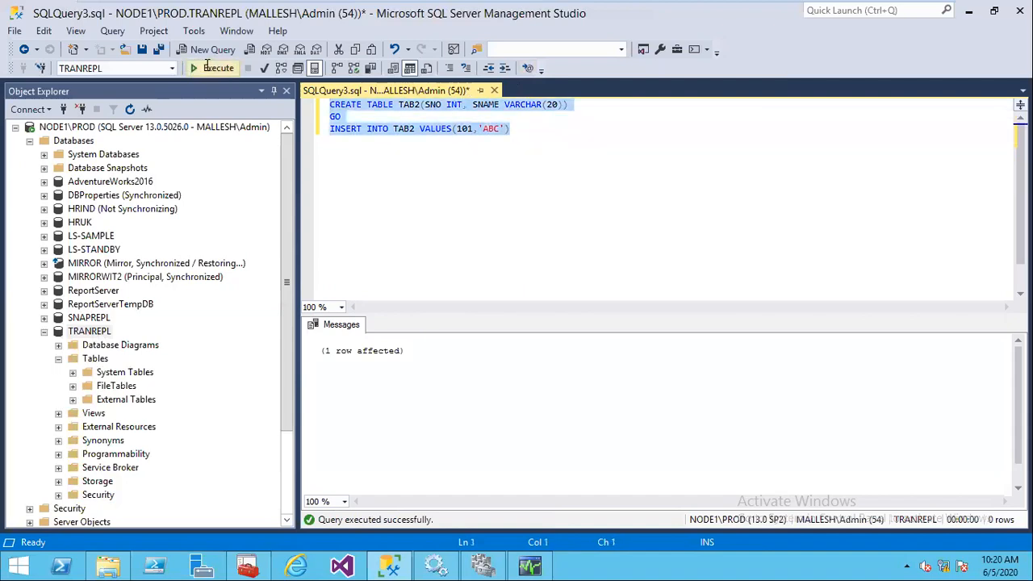
pyautogui.click(207, 66)
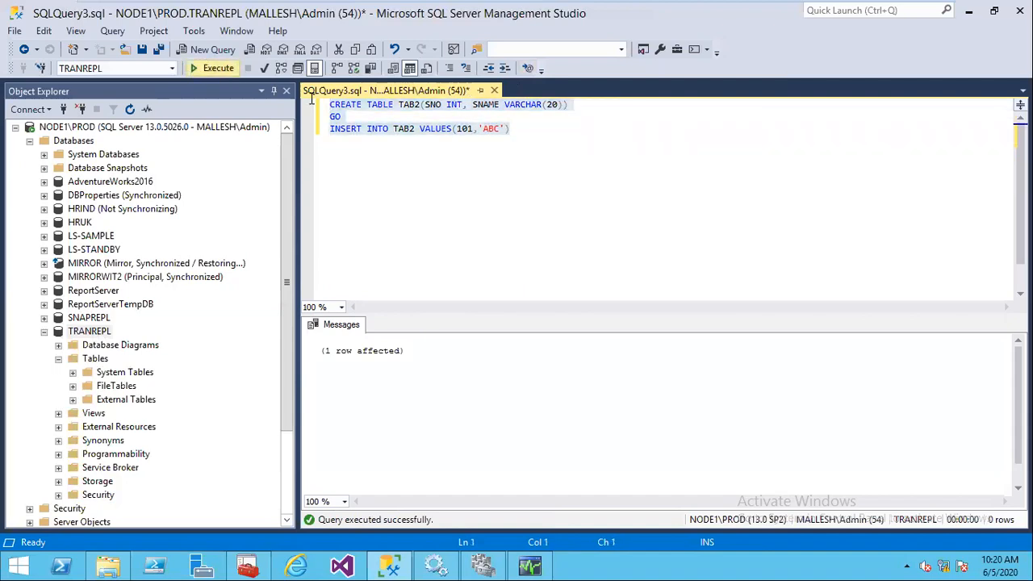
# - Change the INSERT value to 102 and execute only that statement to add the row to TAB2
pyautogui.click(477, 138)
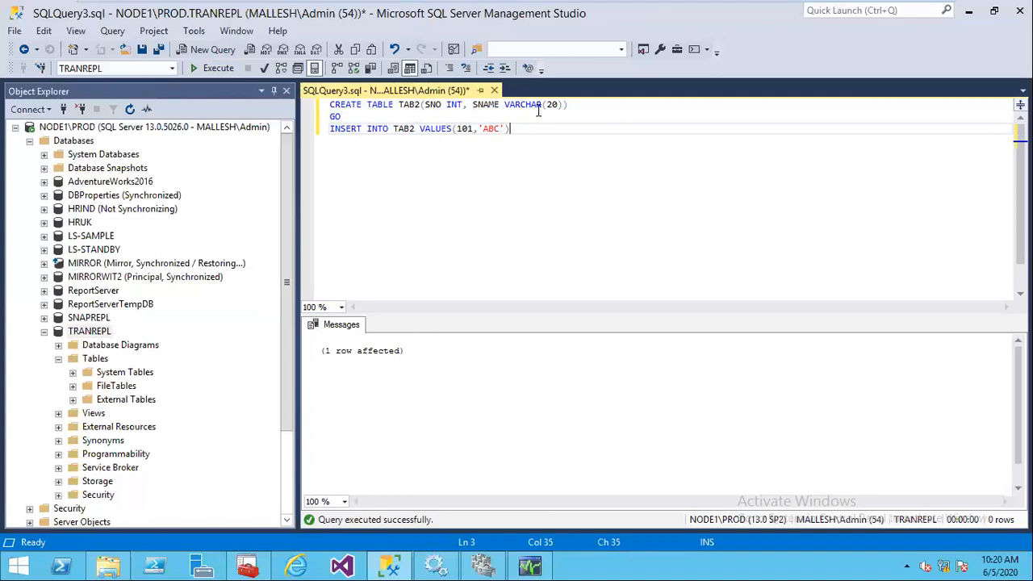
pyautogui.click(474, 131)
pyautogui.press('BackSpace')
pyautogui.write('2')
pyautogui.moveTo(521, 129); pyautogui.dragTo(267, 131)
pyautogui.click(218, 71)
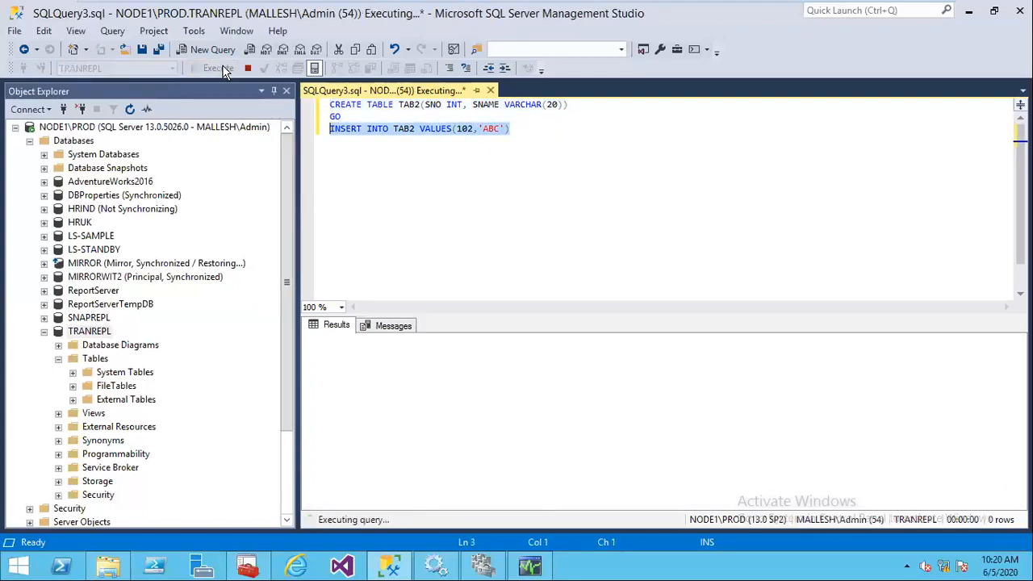
# - Change the INSERT value to 103 and execute only that statement to add another row to TAB2
pyautogui.click(474, 129)
pyautogui.press('BackSpace')
pyautogui.write('3')
pyautogui.moveTo(510, 129); pyautogui.dragTo(296, 127)
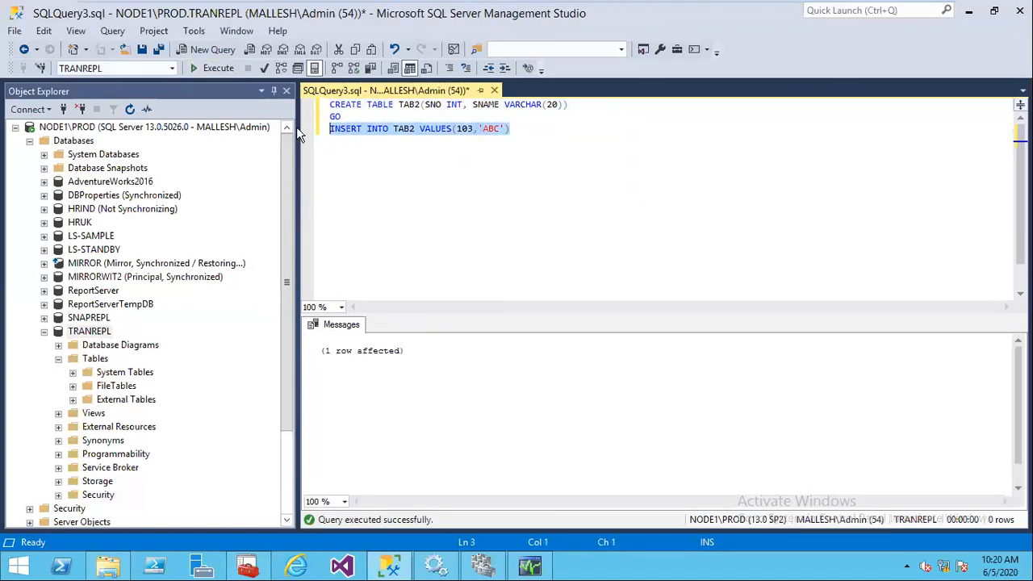
pyautogui.click(214, 68)
# - Try to insert a duplicate row with values 101 and 'ABC' into TAB1 by editing and executing the INSERT statement
pyautogui.click(415, 129)
pyautogui.press('BackSpace')
pyautogui.write('1')
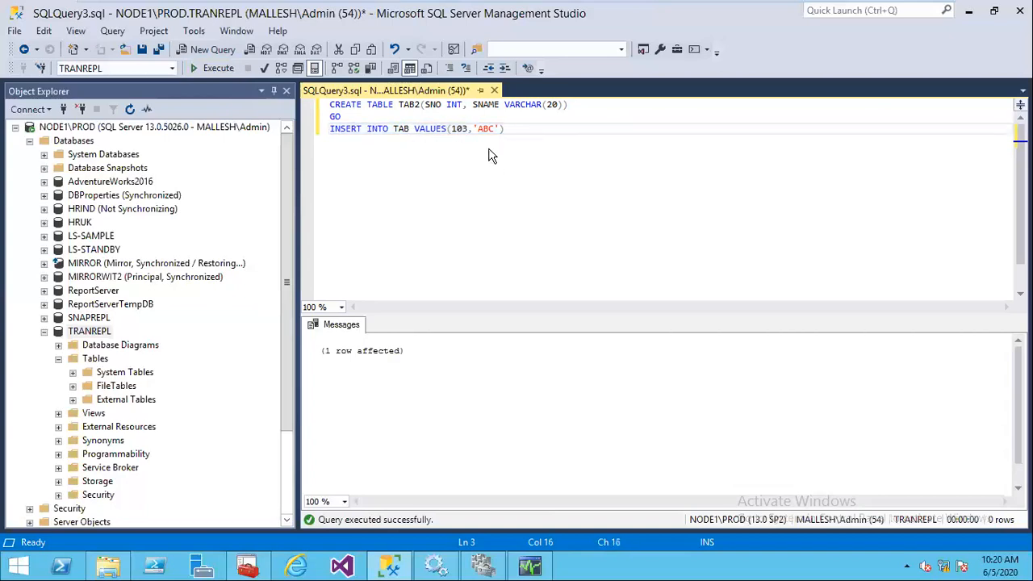
pyautogui.click(476, 129)
pyautogui.press('BackSpace')
pyautogui.write('1')
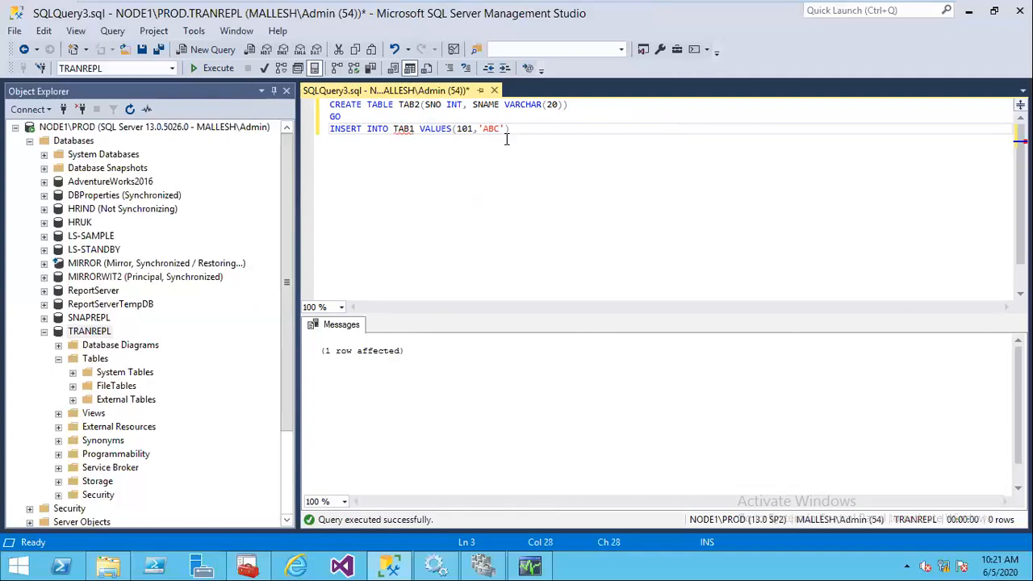
pyautogui.click(524, 133)
pyautogui.click(304, 129)
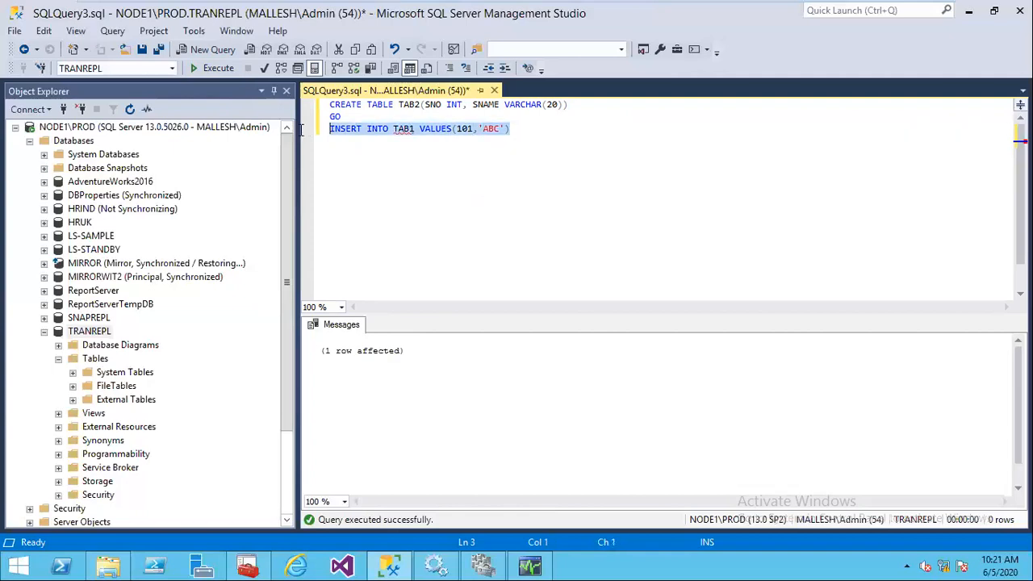
pyautogui.click(226, 72)
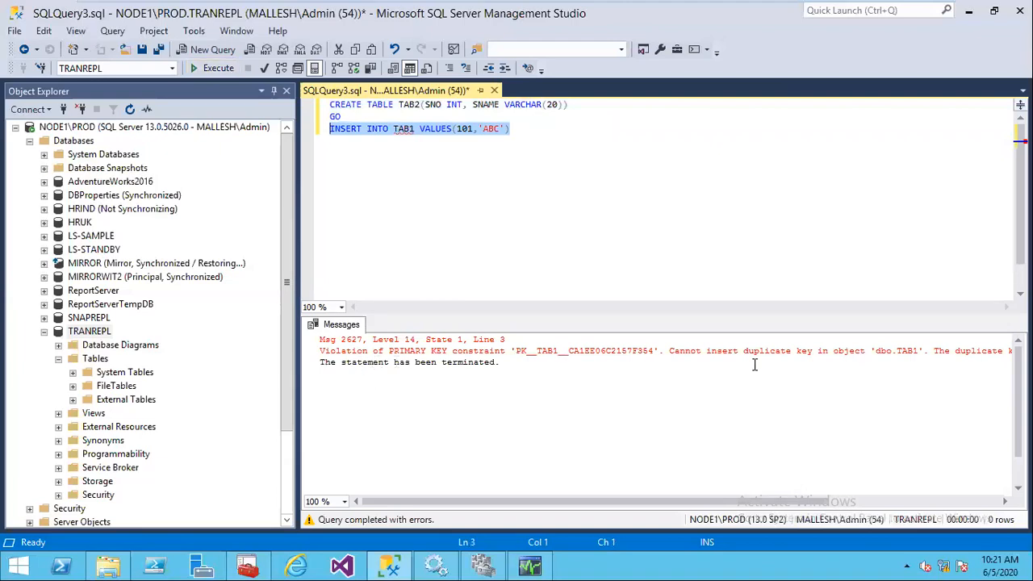
pyautogui.click(552, 143)
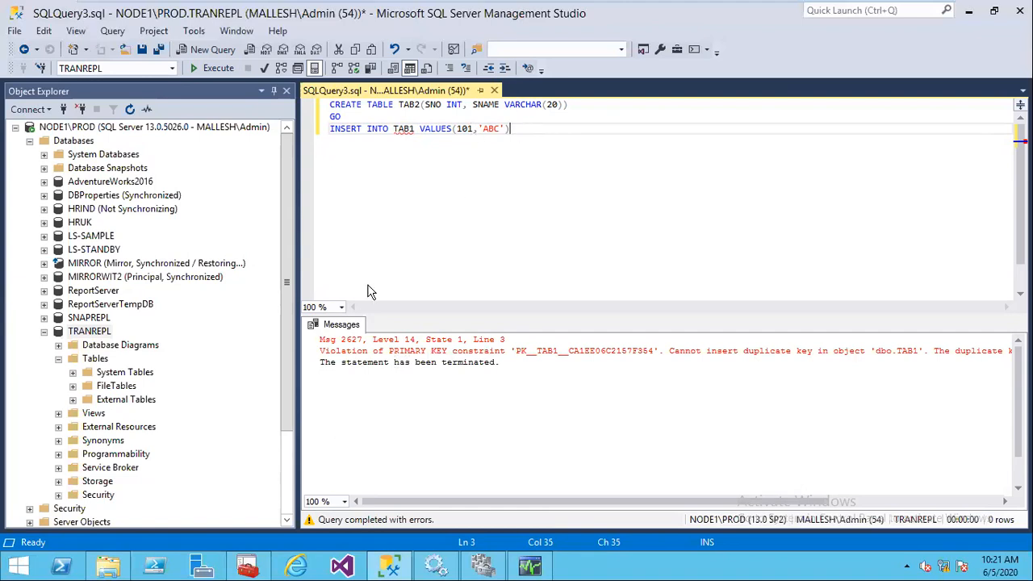
# - Refresh the TRANREPL database in the object tree and expand its Tables folder
pyautogui.click(84, 331)
pyautogui.press('F2')
pyautogui.click(130, 108)
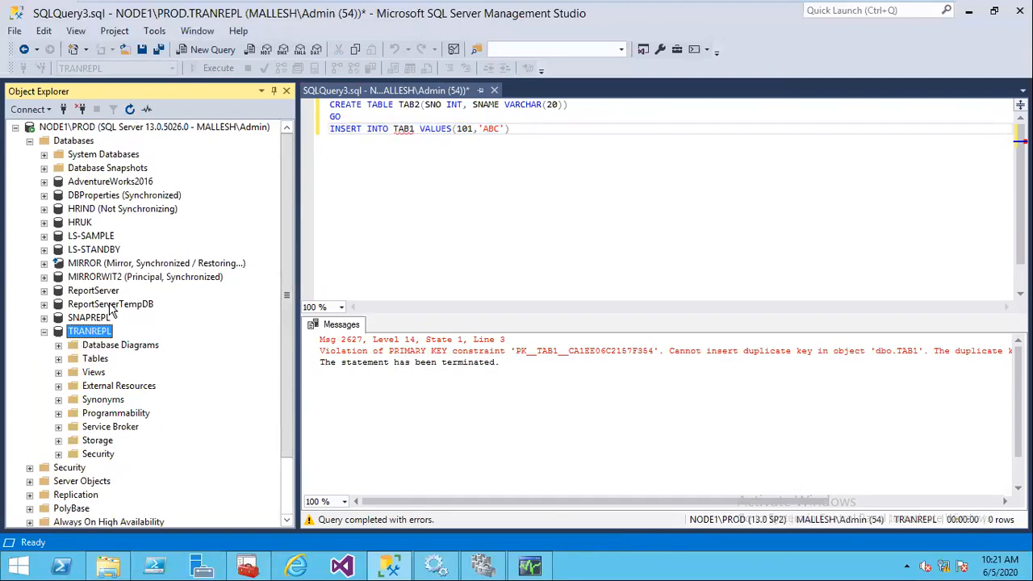
pyautogui.click(58, 358)
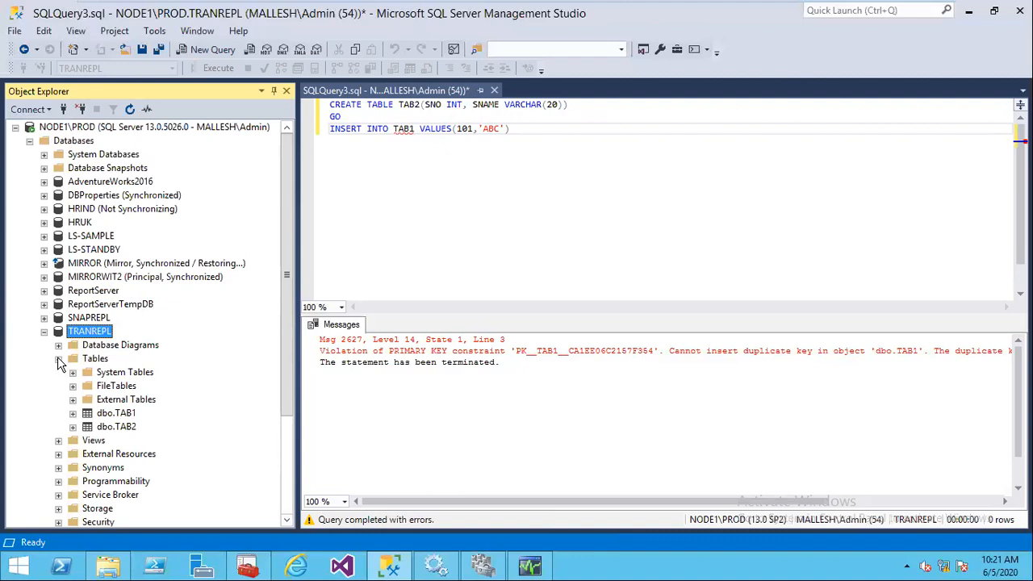
# - Examine the Keys folders of dbo.TAB1 and dbo.TAB2 to compare their primary keys
pyautogui.click(73, 413)
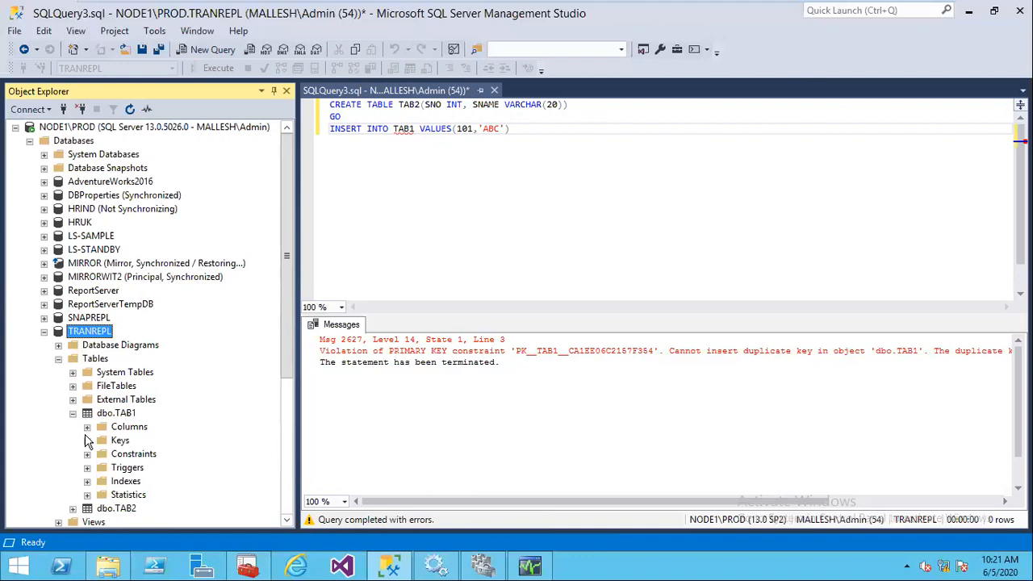
pyautogui.click(87, 440)
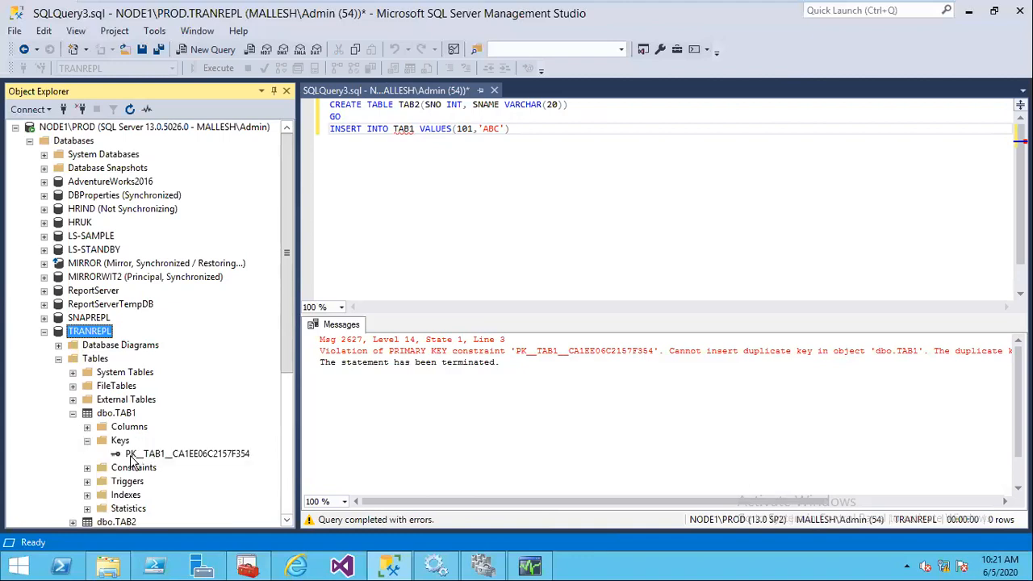
pyautogui.click(87, 440)
pyautogui.click(73, 413)
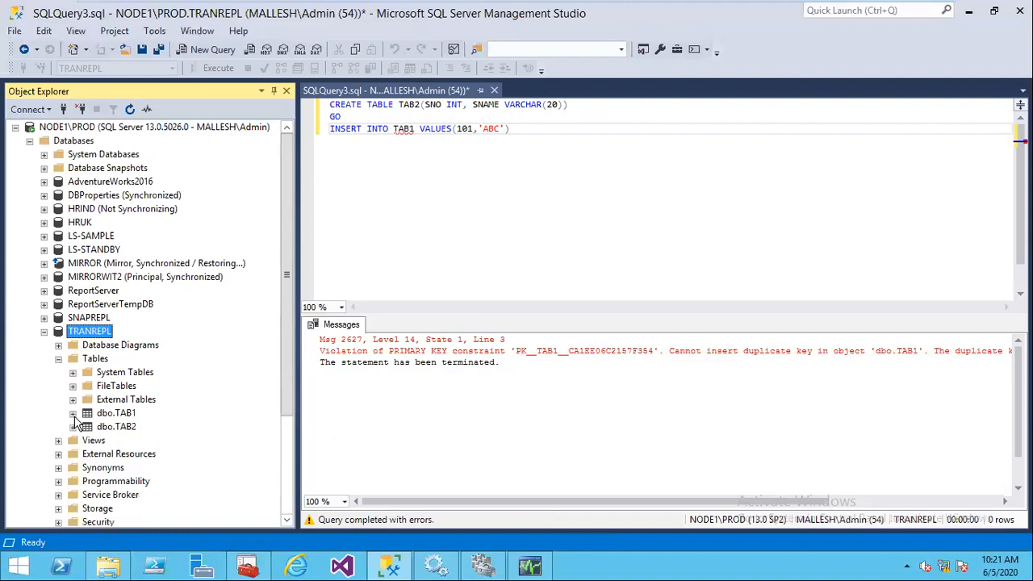
pyautogui.click(72, 426)
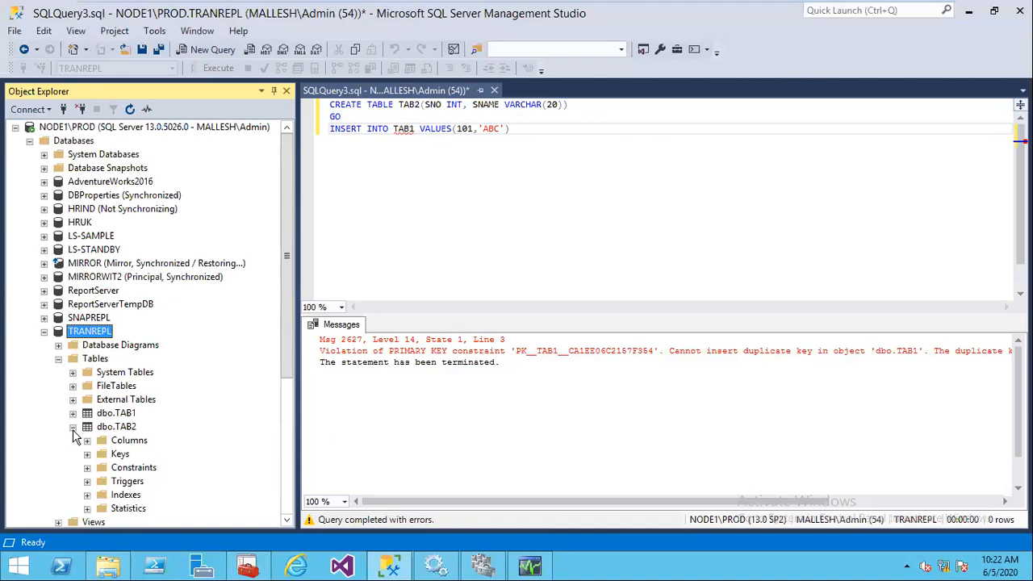
pyautogui.click(87, 453)
pyautogui.click(73, 414)
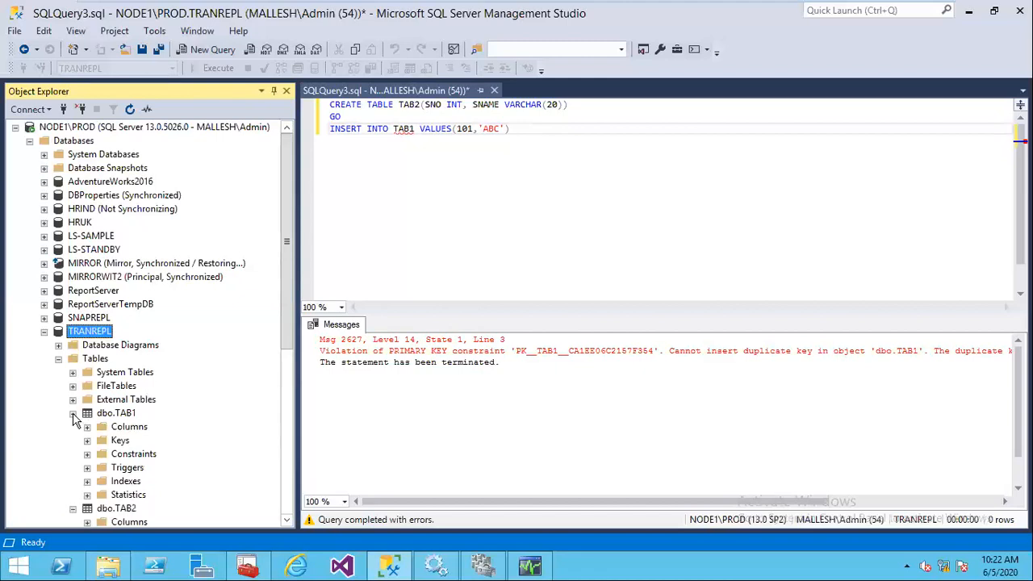
pyautogui.click(86, 440)
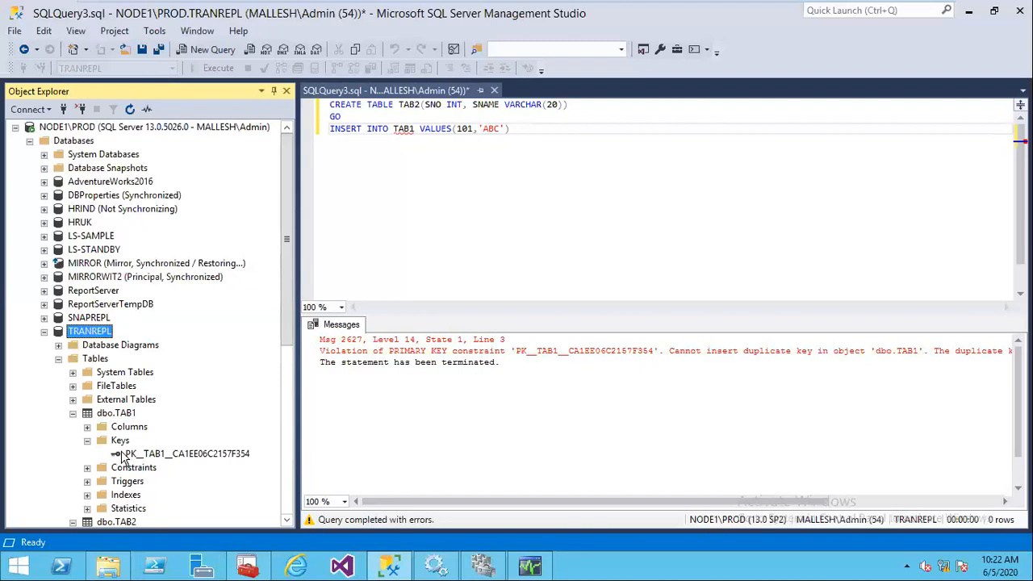
pyautogui.click(72, 413)
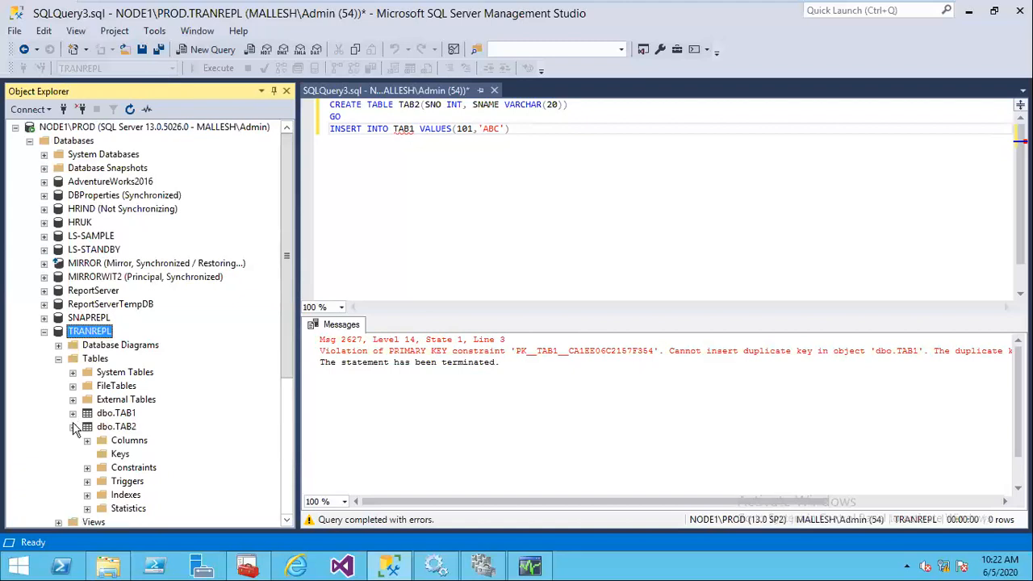
# - Collapse the dbo.TAB2 table and close the SQLQuery3.sql query without saving its changes
pyautogui.click(72, 426)
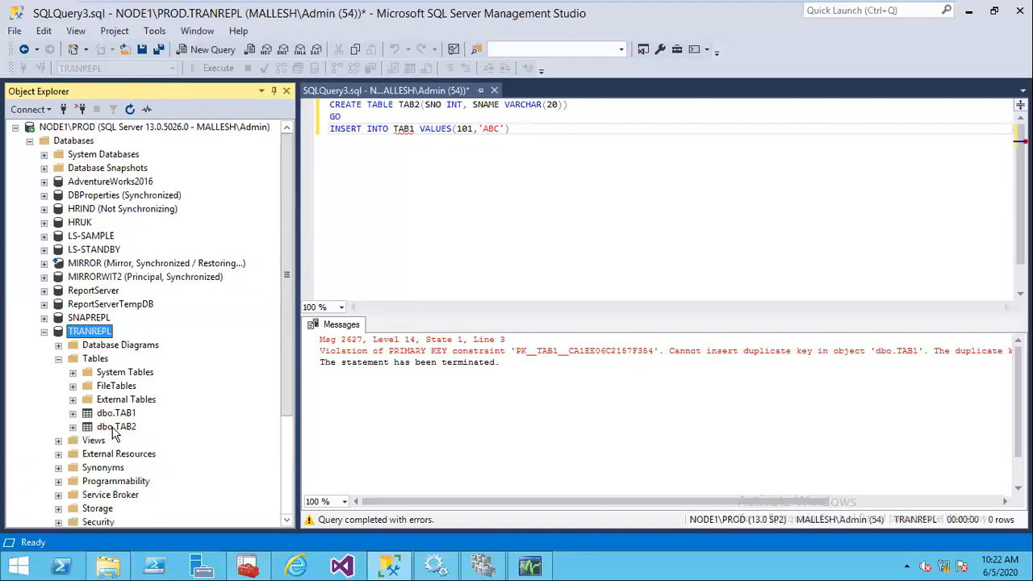
pyautogui.click(114, 429)
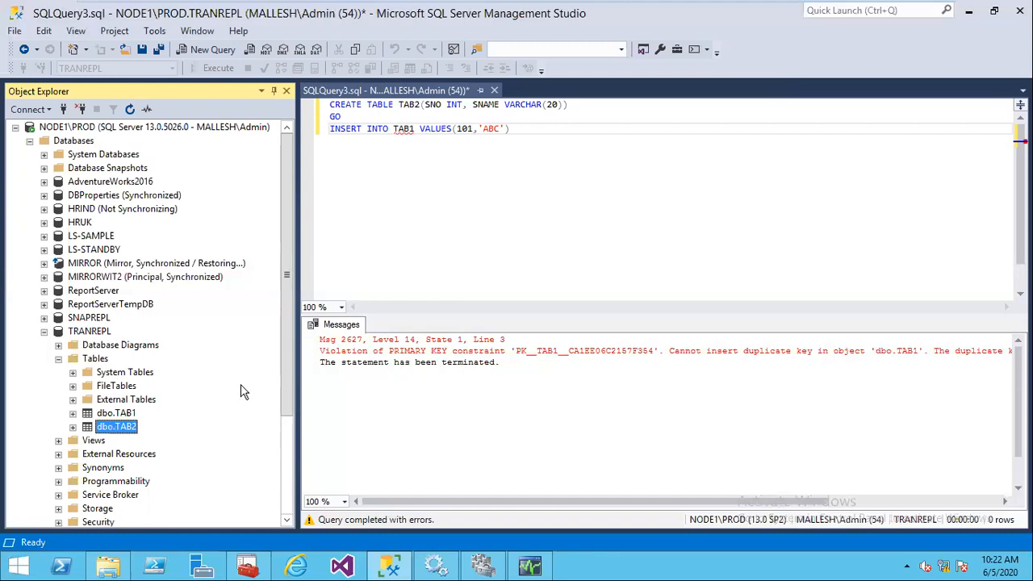
pyautogui.click(493, 89)
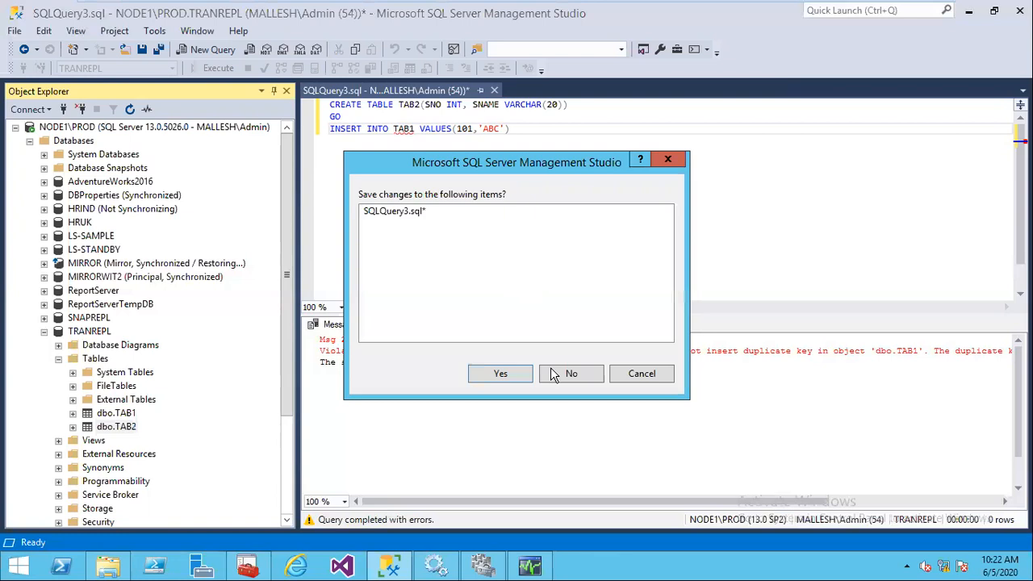
pyautogui.click(566, 371)
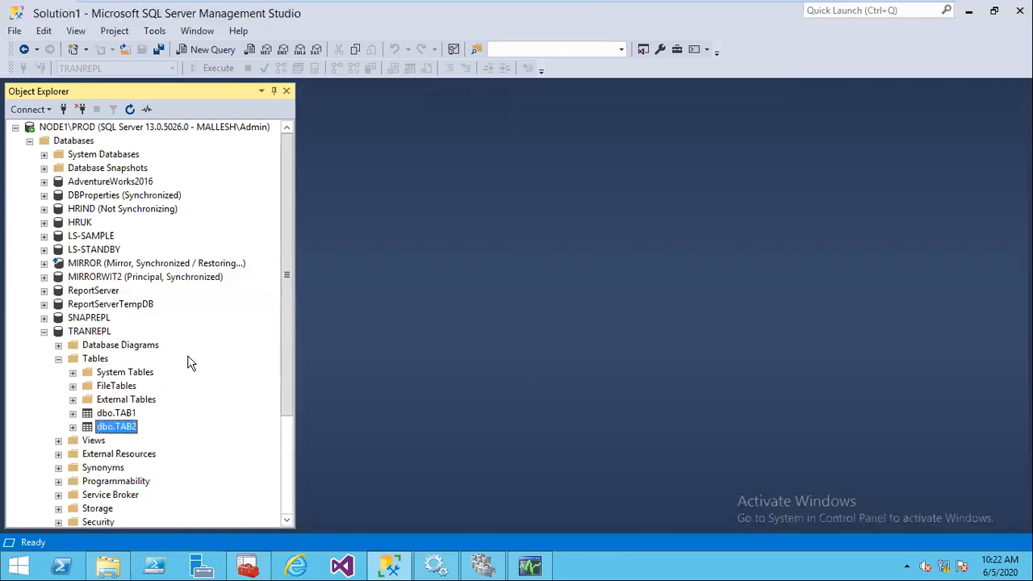
pyautogui.click(59, 359)
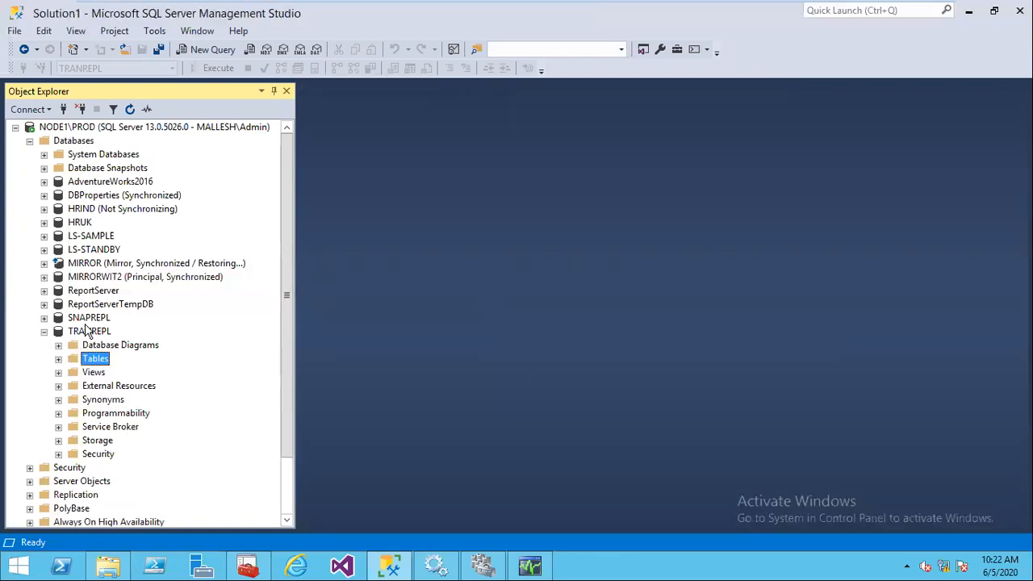
pyautogui.click(81, 321)
pyautogui.click(58, 359)
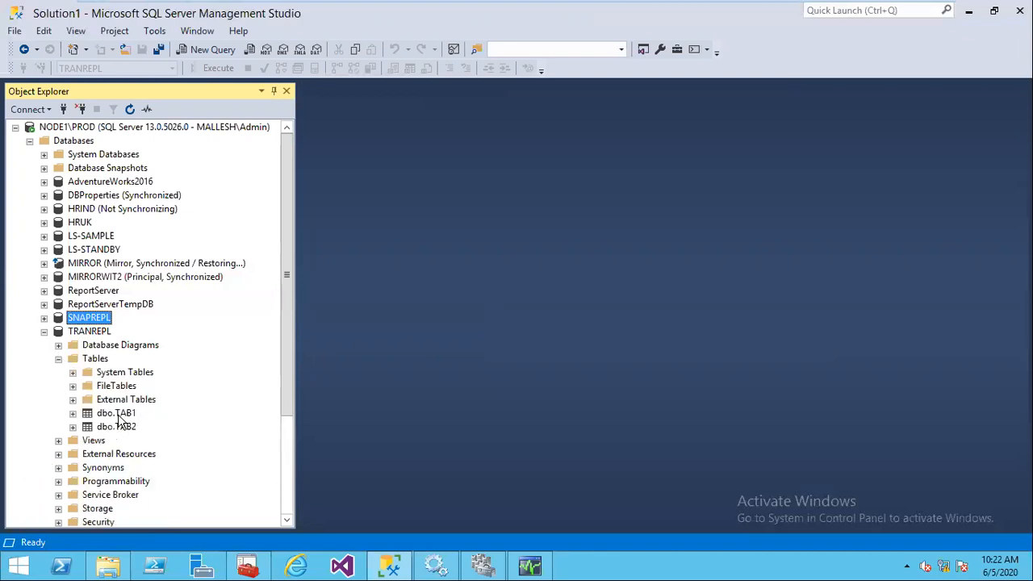
pyautogui.click(117, 414)
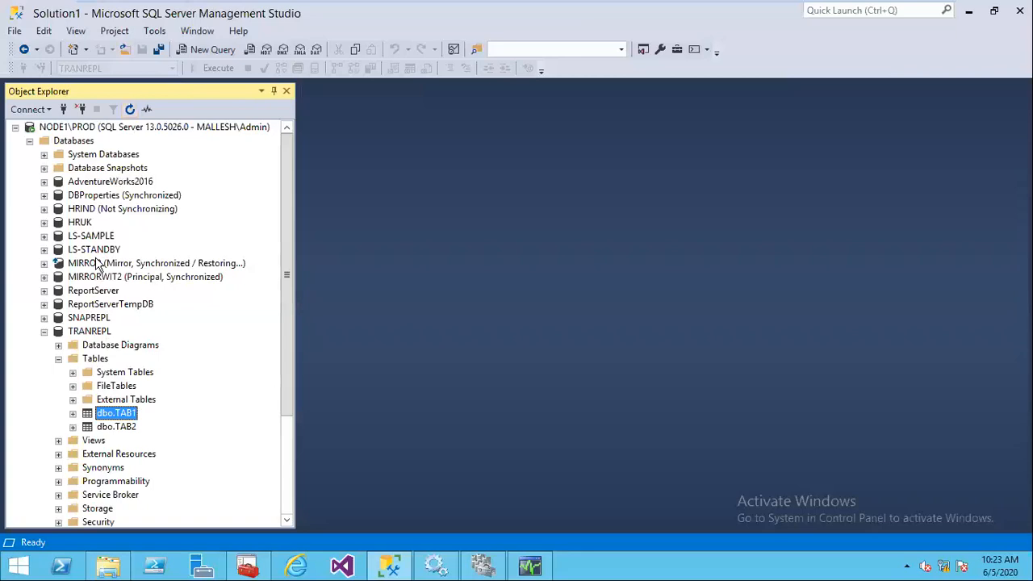
# - Refresh the object tree, check for the distribution database among the system databases, and collapse the Databases folder
pyautogui.click(44, 332)
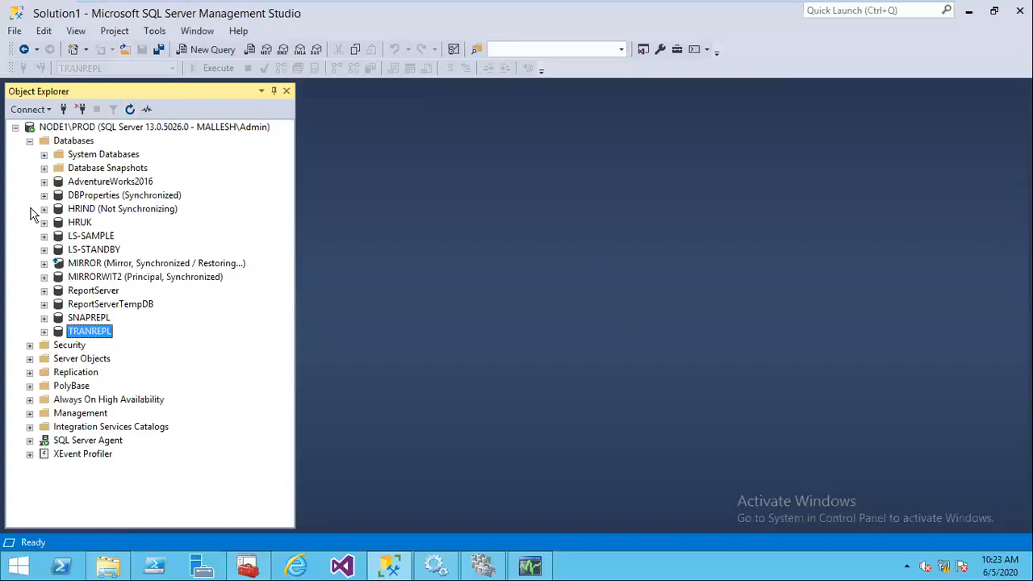
pyautogui.click(130, 108)
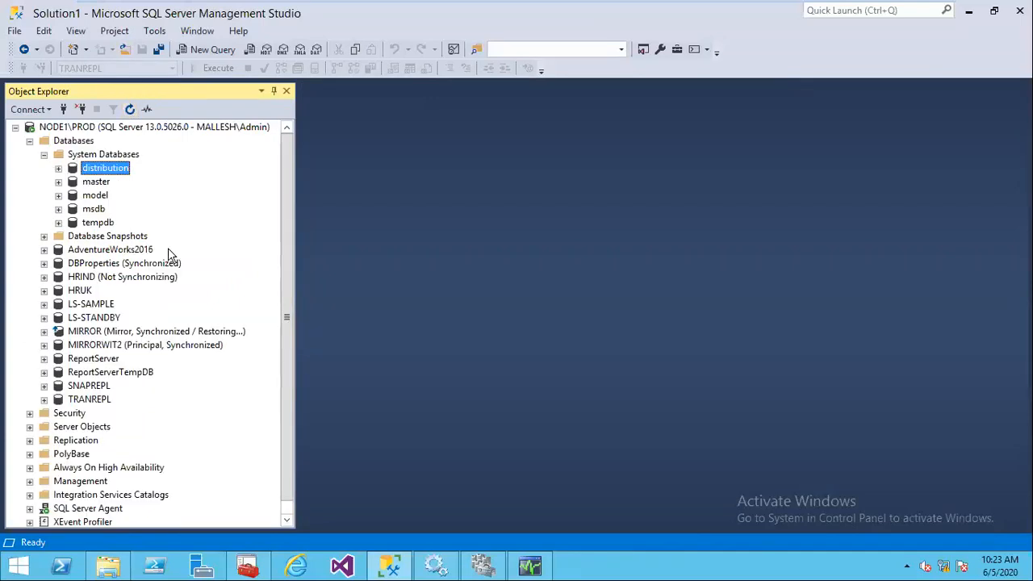
pyautogui.click(44, 154)
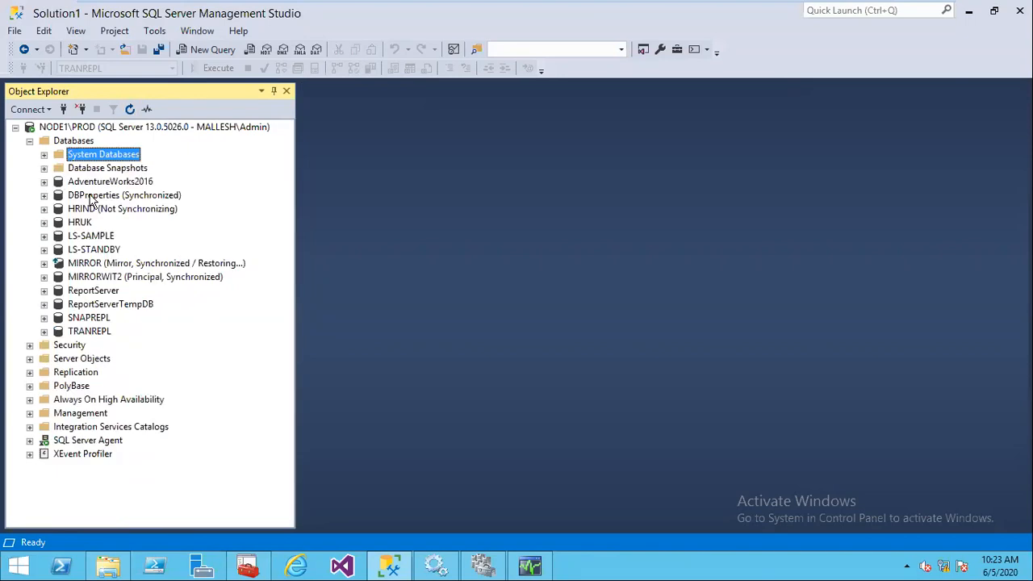
pyautogui.press('Left')
pyautogui.press('Left')
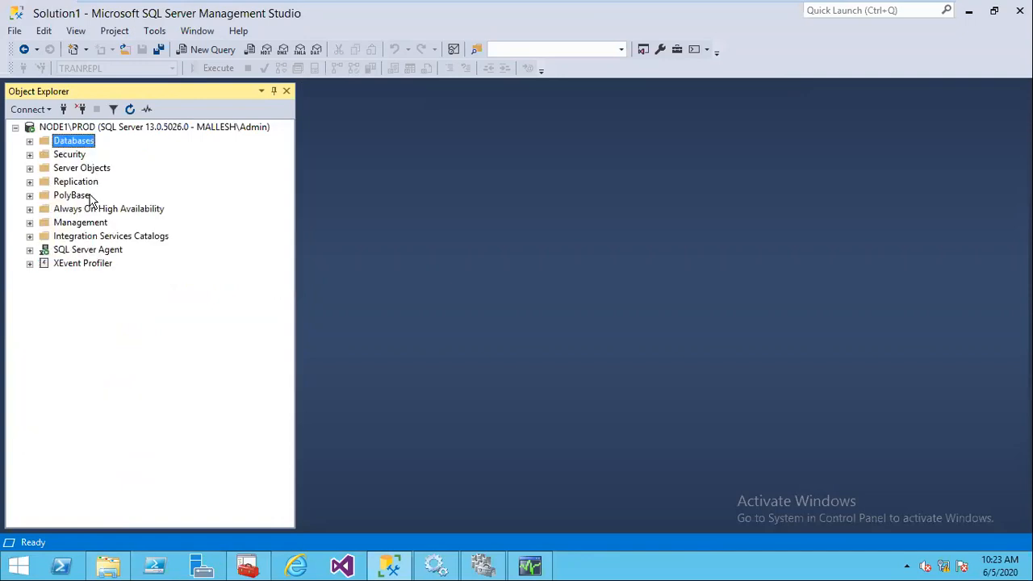
# - Start a new local publication under Replication and choose TRANREPL as the publication database
pyautogui.click(30, 183)
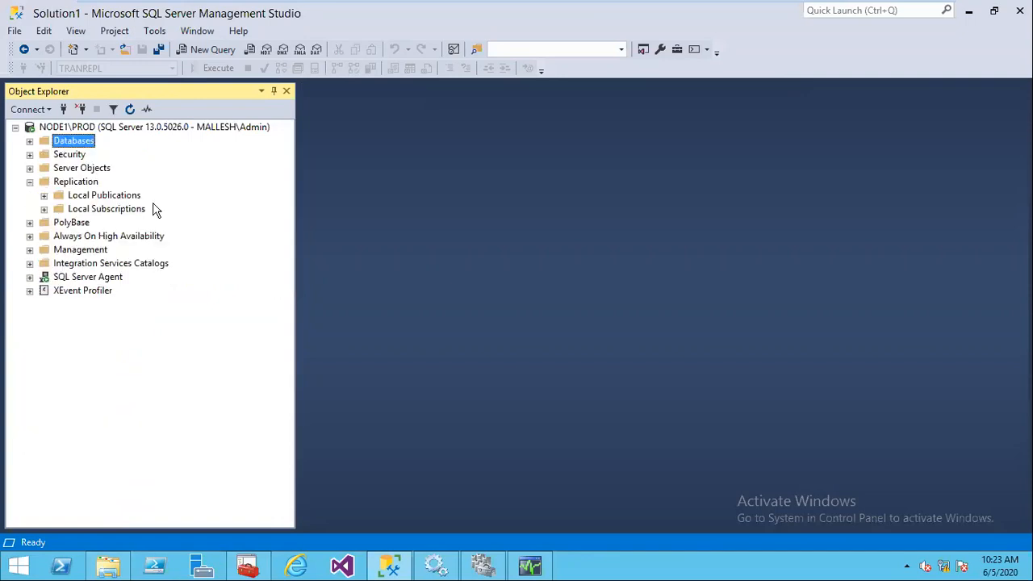
pyautogui.rightClick(105, 195)
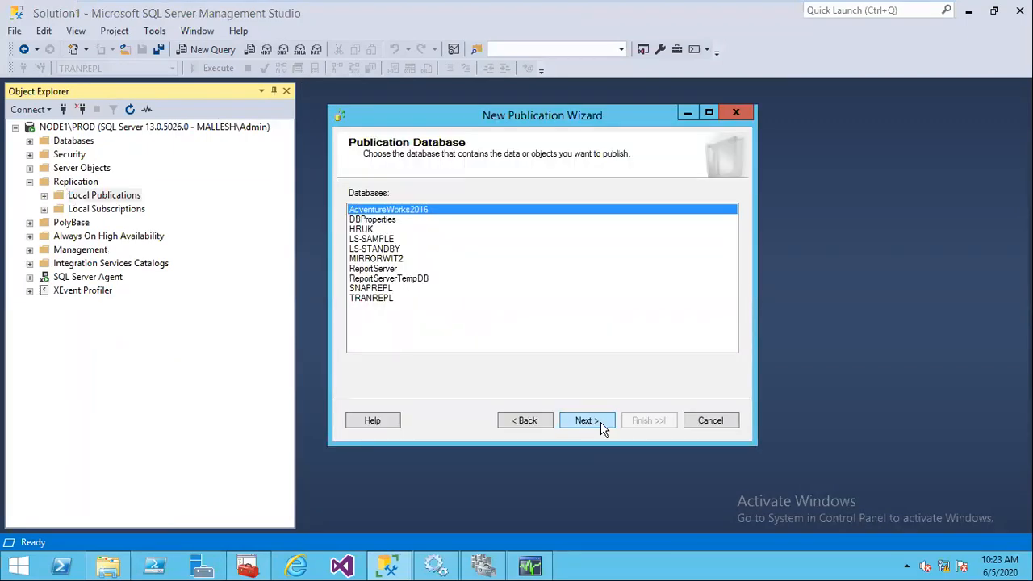
pyautogui.click(379, 297)
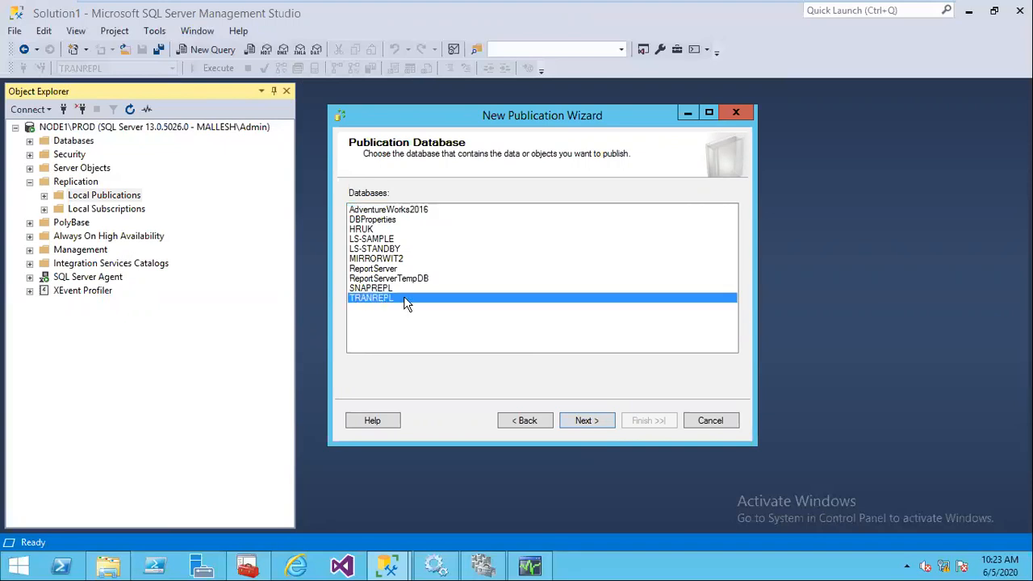
pyautogui.click(585, 414)
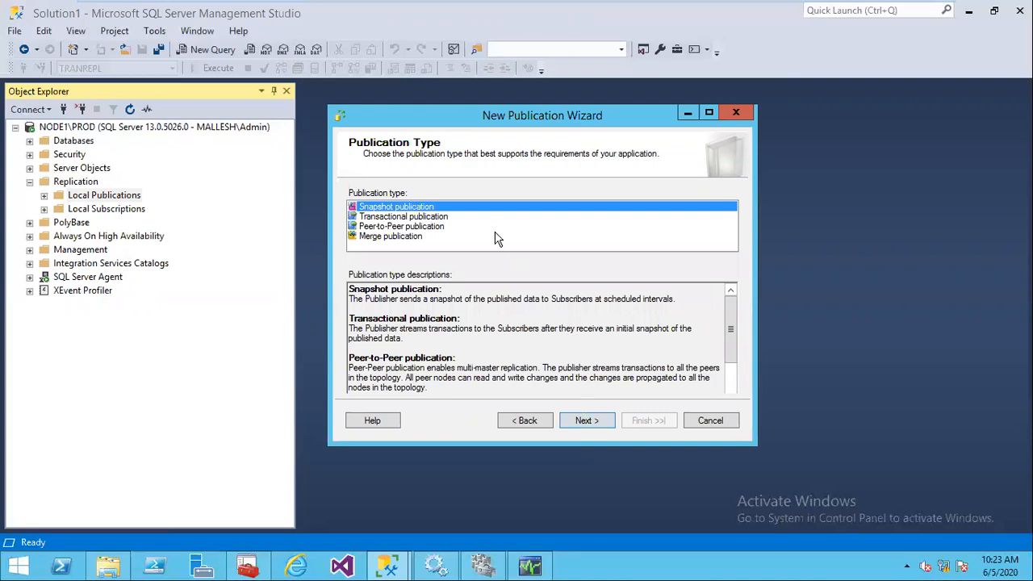
# - Set the publication type to Transactional publication and list the tables available as articles in the maximized wizard
pyautogui.click(432, 217)
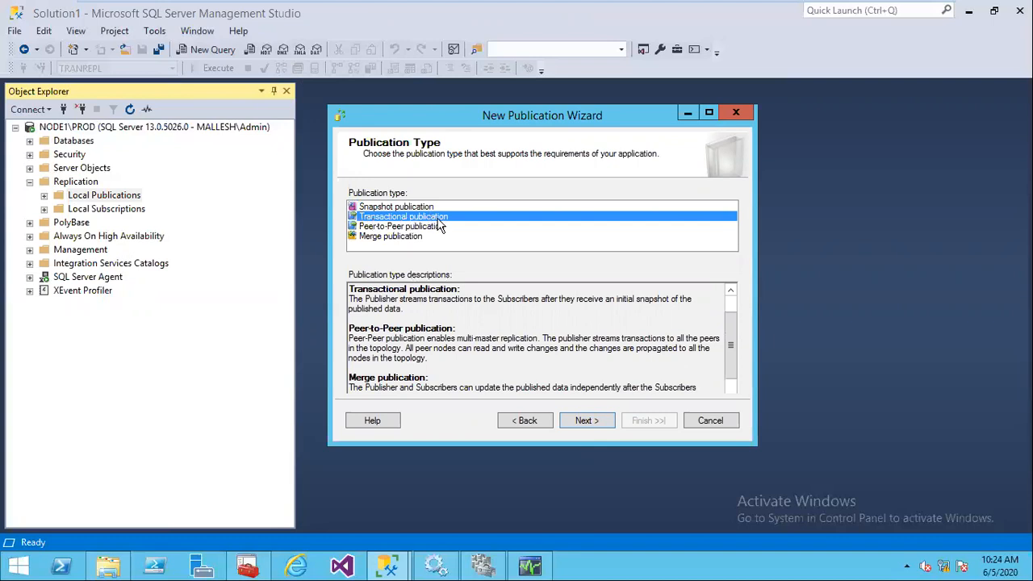
pyautogui.click(587, 421)
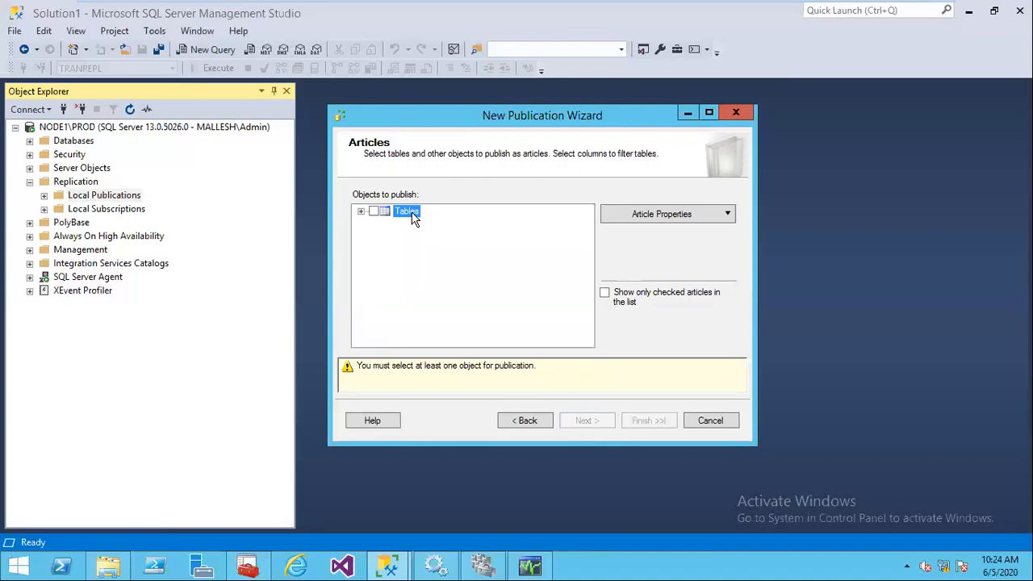
pyautogui.click(361, 212)
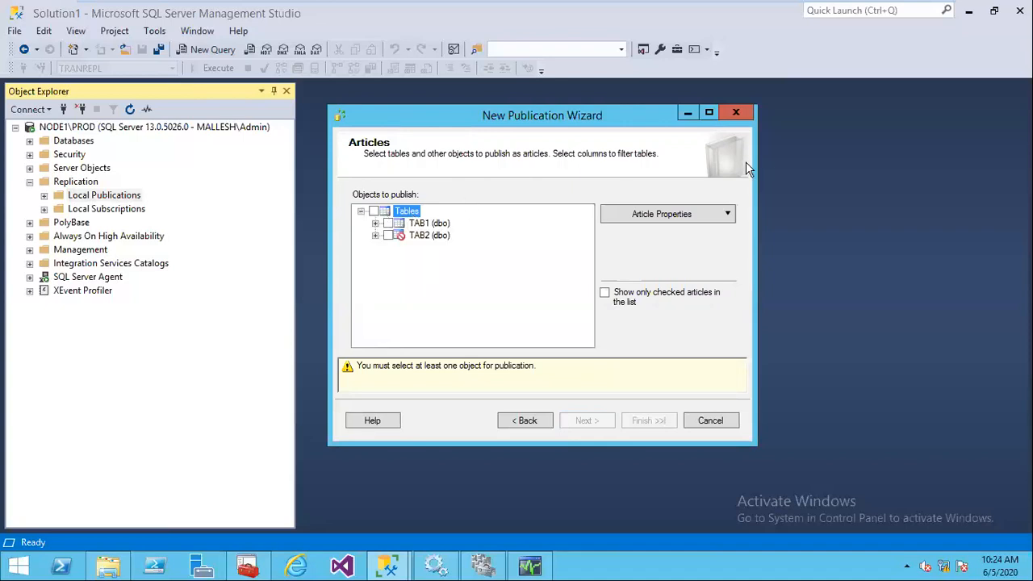
pyautogui.click(708, 115)
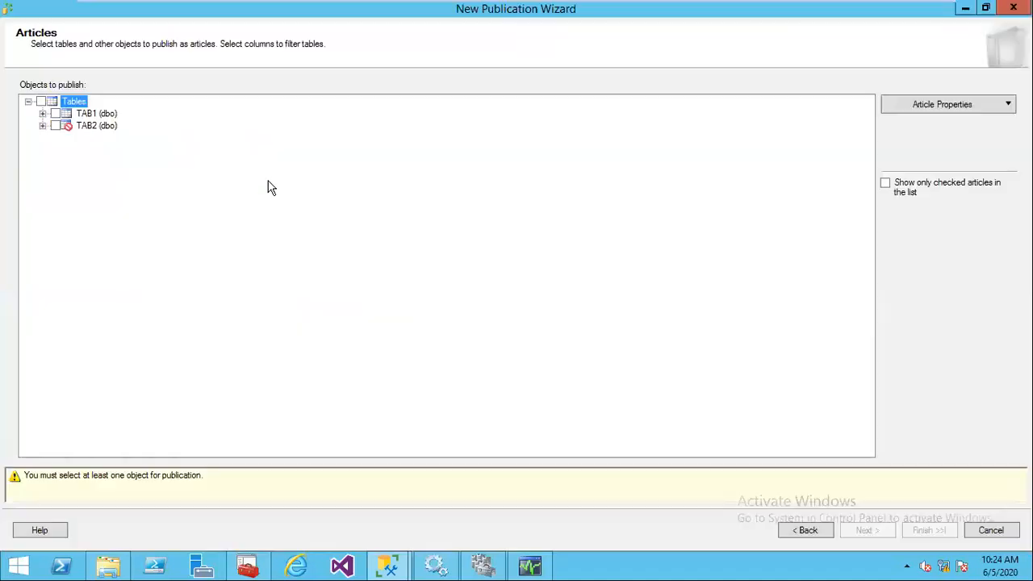
# - Try to include TAB2 and its SNO and SNAME columns among the articles to publish
pyautogui.click(55, 128)
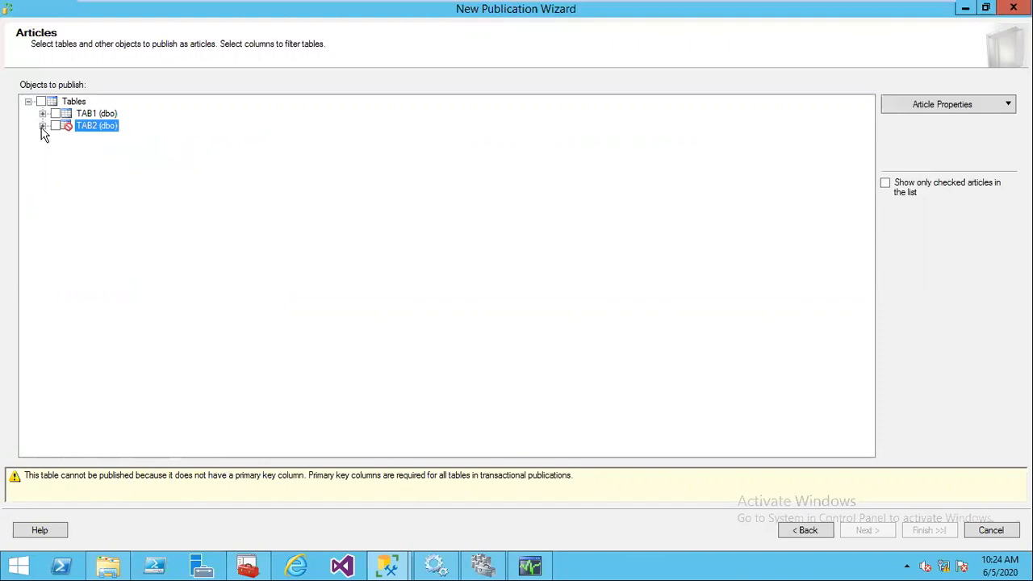
pyautogui.press('Right')
pyautogui.press('Down')
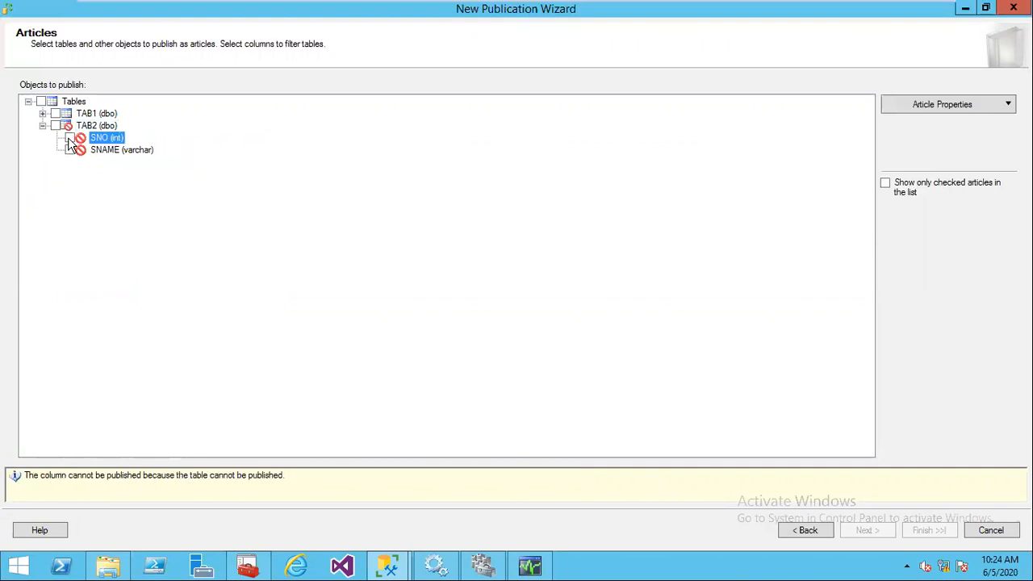
pyautogui.click(70, 150)
pyautogui.click(70, 137)
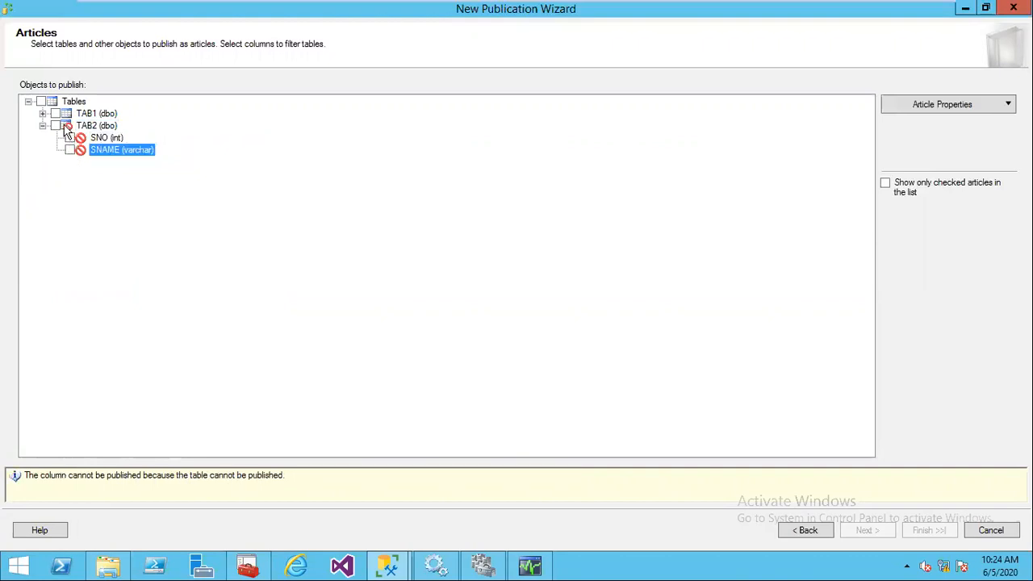
# - Select TAB1 as the article to publish and continue without any row filters
pyautogui.click(55, 113)
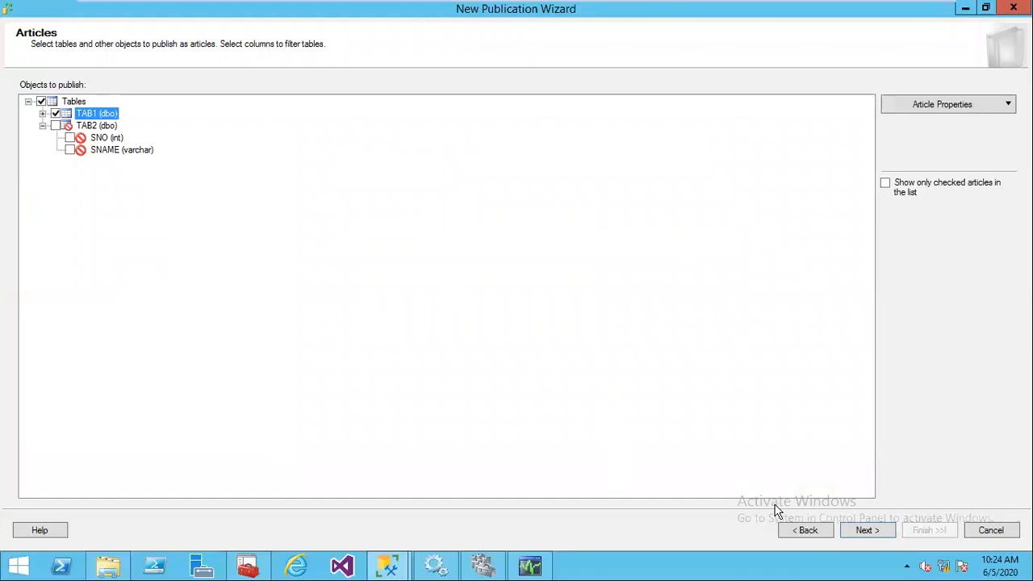
pyautogui.click(862, 533)
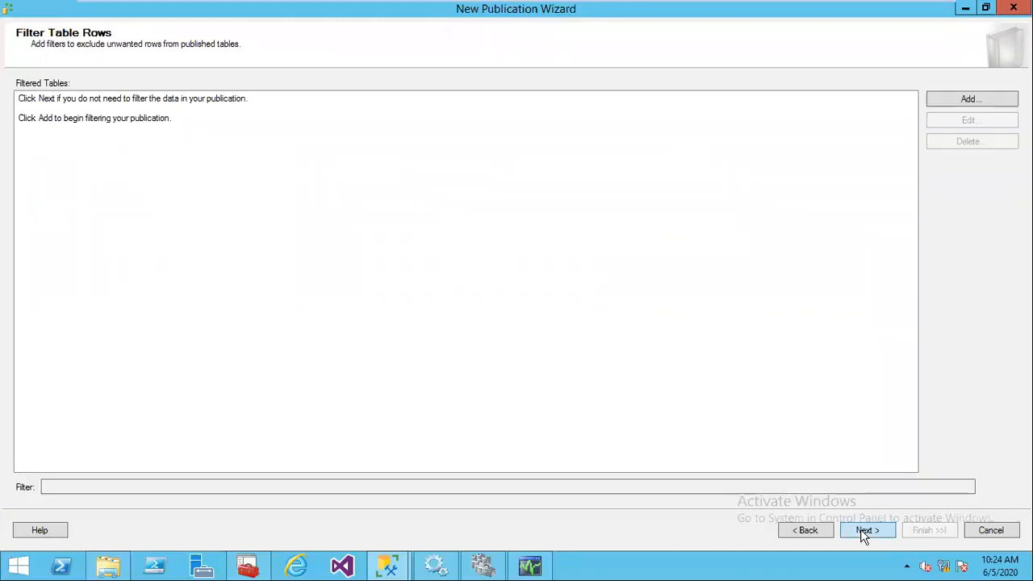
pyautogui.click(863, 536)
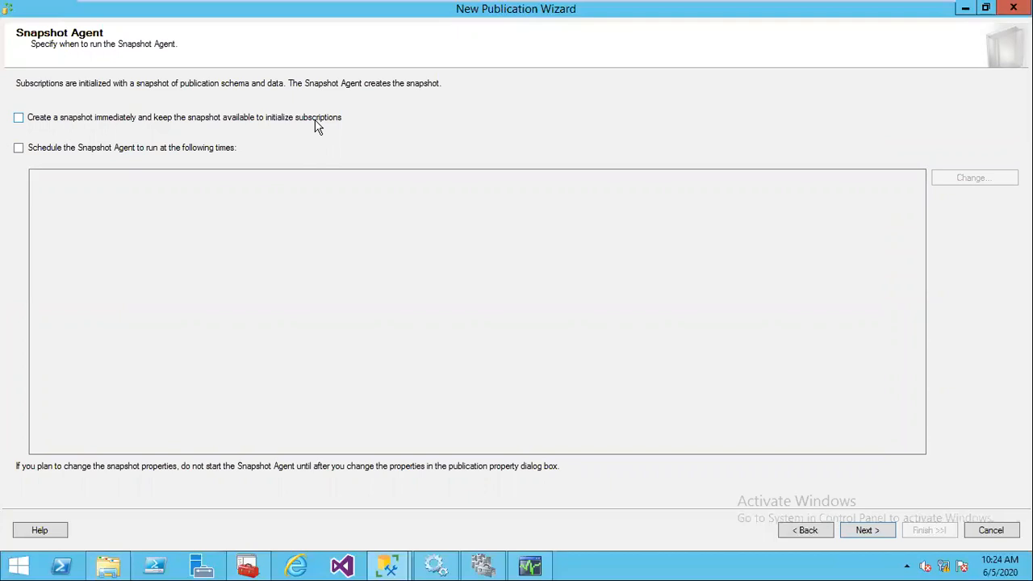
# - Have the snapshot created immediately and run the Snapshot Agent under the SQL Server Agent service account
pyautogui.click(53, 121)
pyautogui.click(866, 531)
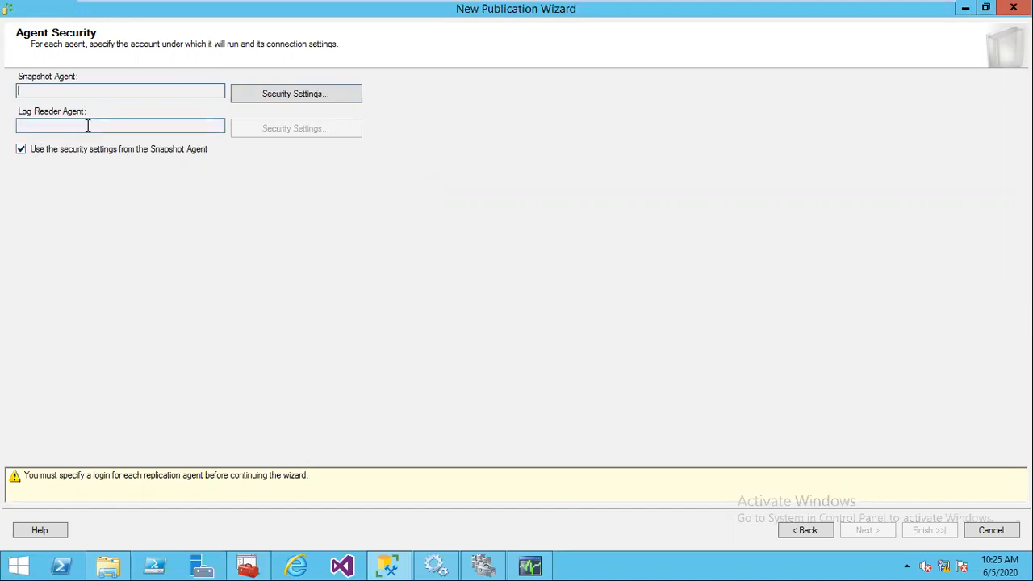
pyautogui.click(283, 95)
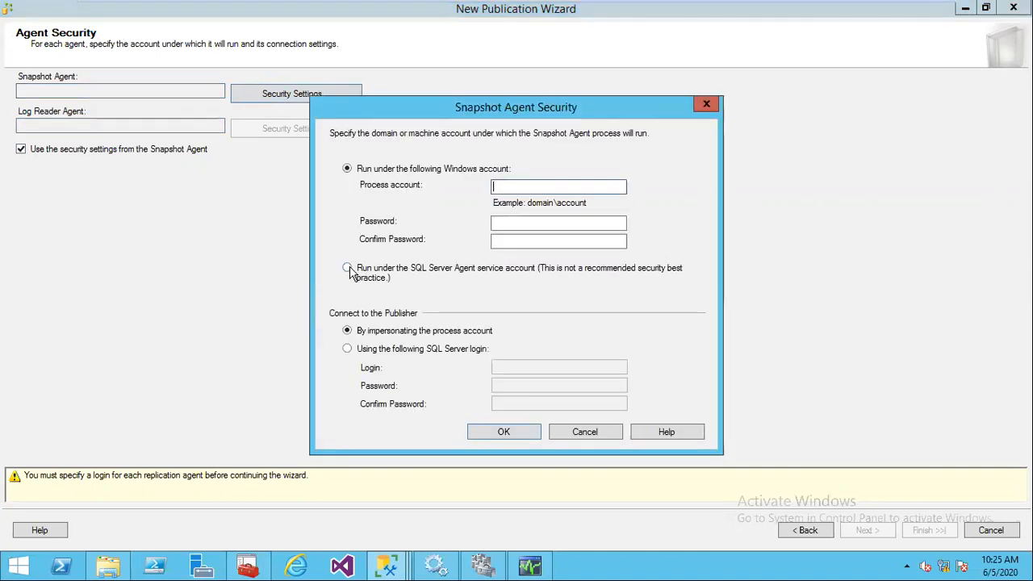
pyautogui.click(352, 271)
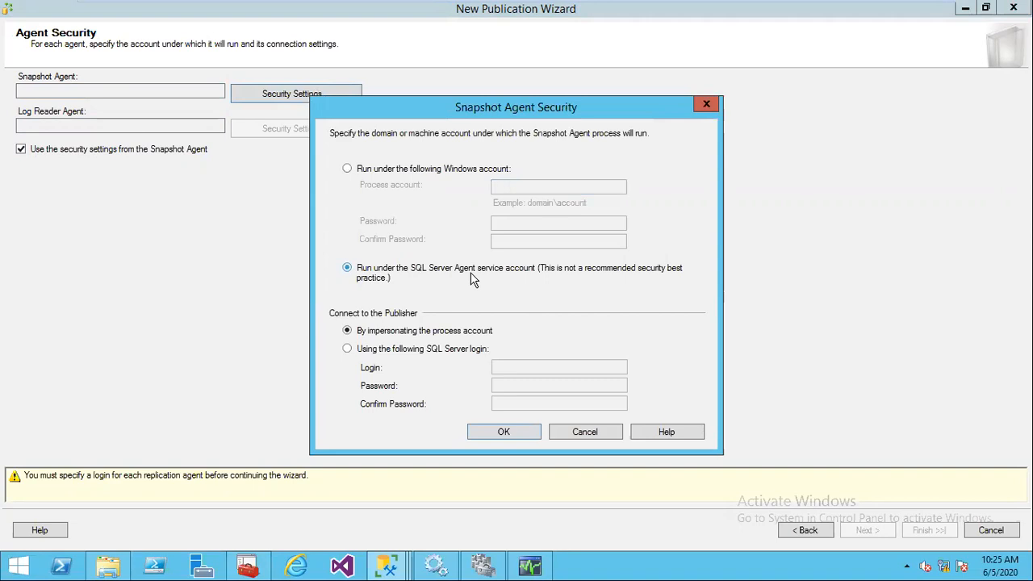
pyautogui.click(504, 434)
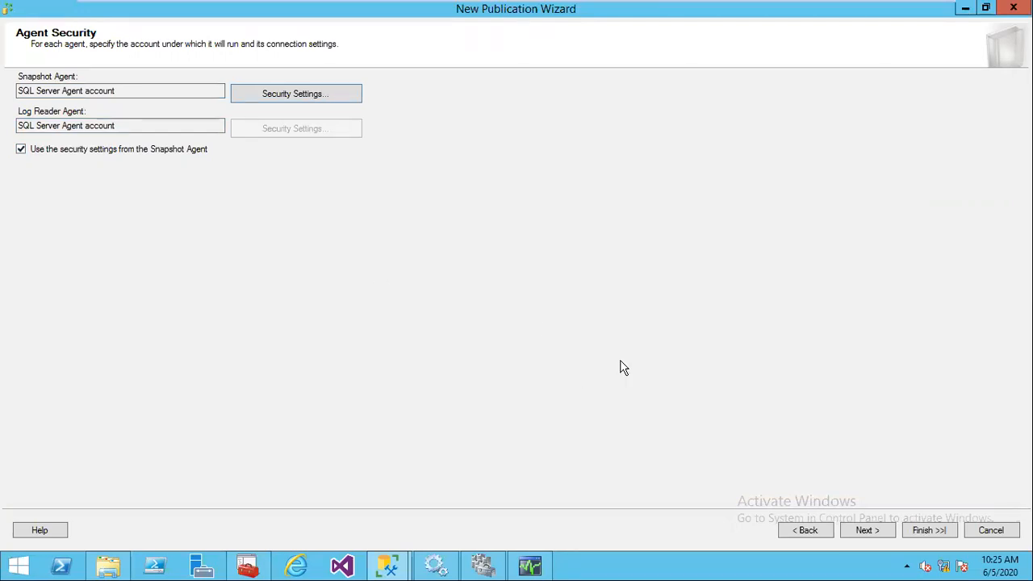
pyautogui.click(865, 530)
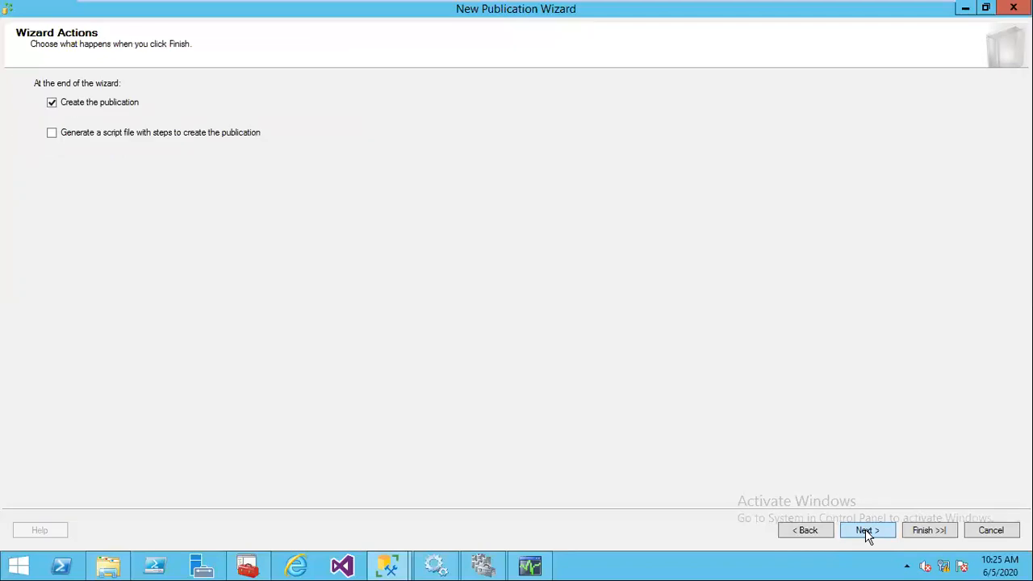
# - Keep only the create-publication action, name the publication TRANPUB, and finish creating it
pyautogui.click(865, 530)
pyautogui.click(207, 94)
pyautogui.write('PU')
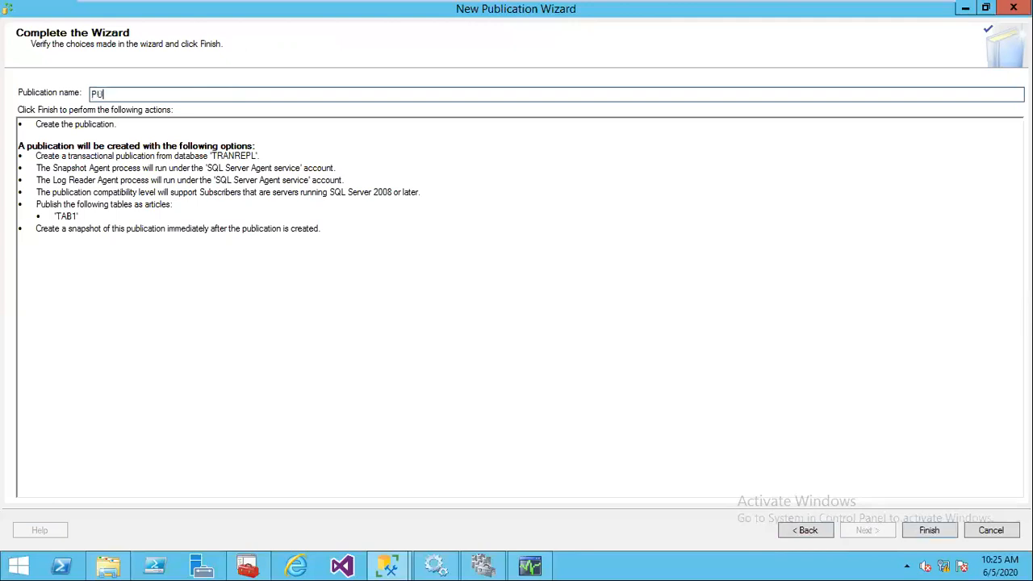
pyautogui.press('BackSpace')
pyautogui.press('BackSpace')
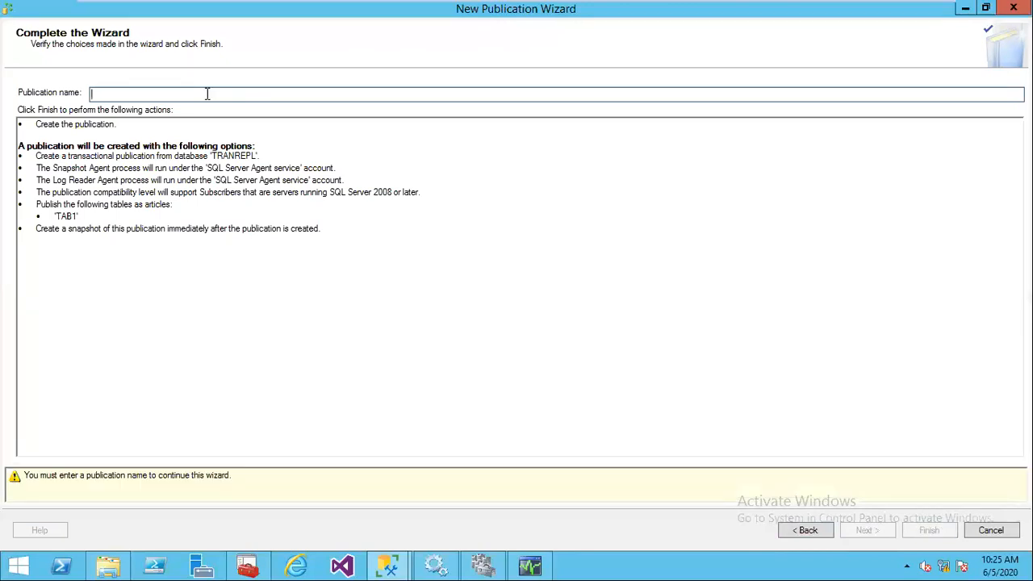
pyautogui.write('TRAN')
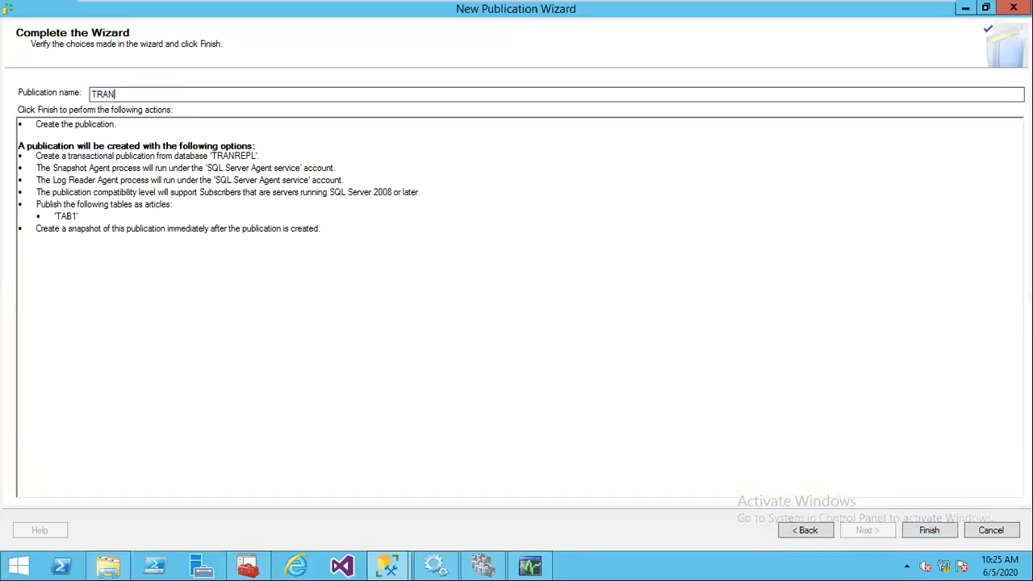
pyautogui.write('PUB')
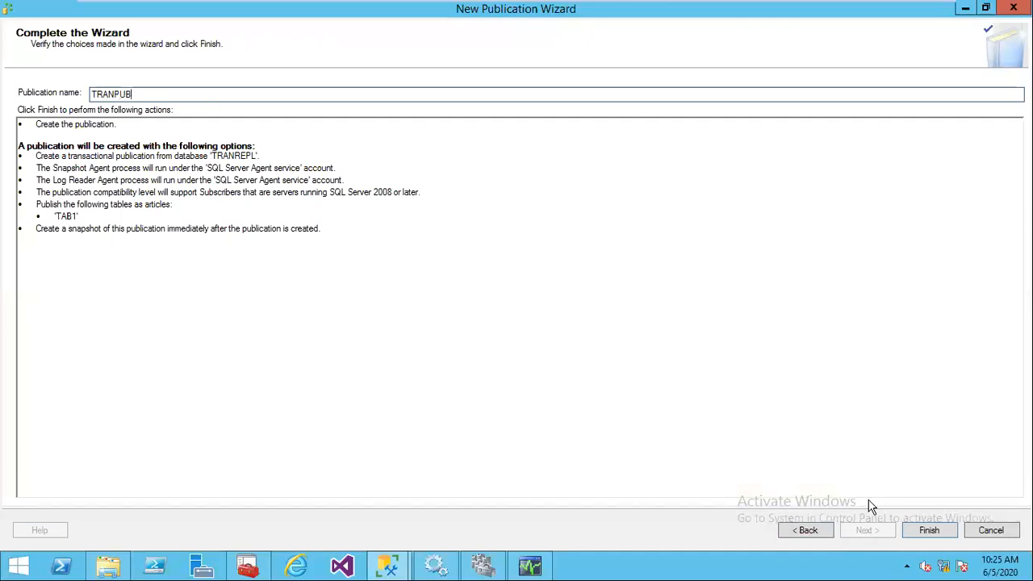
pyautogui.click(928, 531)
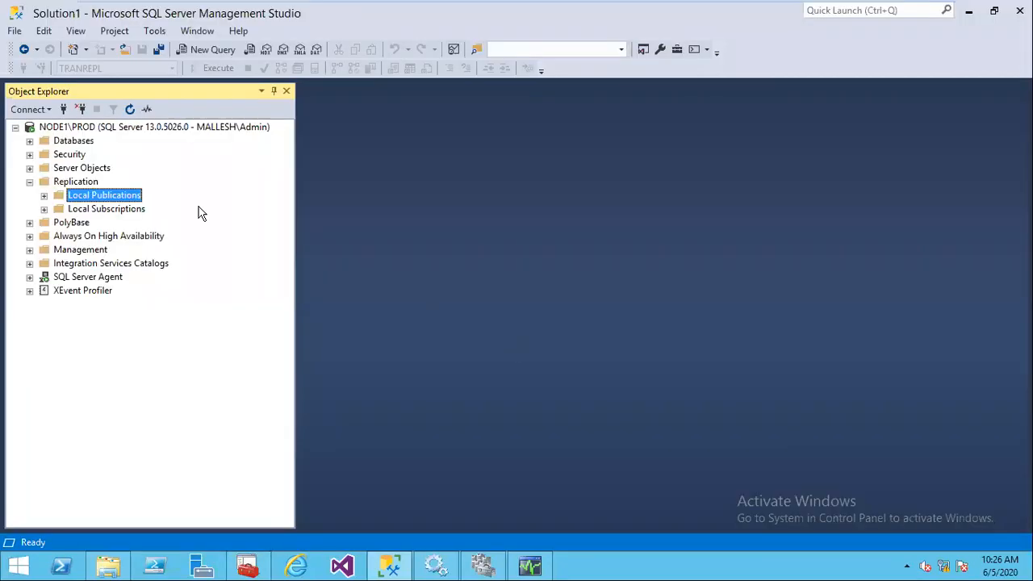
# - Check the local publications on NODE1\PROD, and switch to NODE2\DR to start a new local subscription
pyautogui.click(45, 196)
pyautogui.click(103, 222)
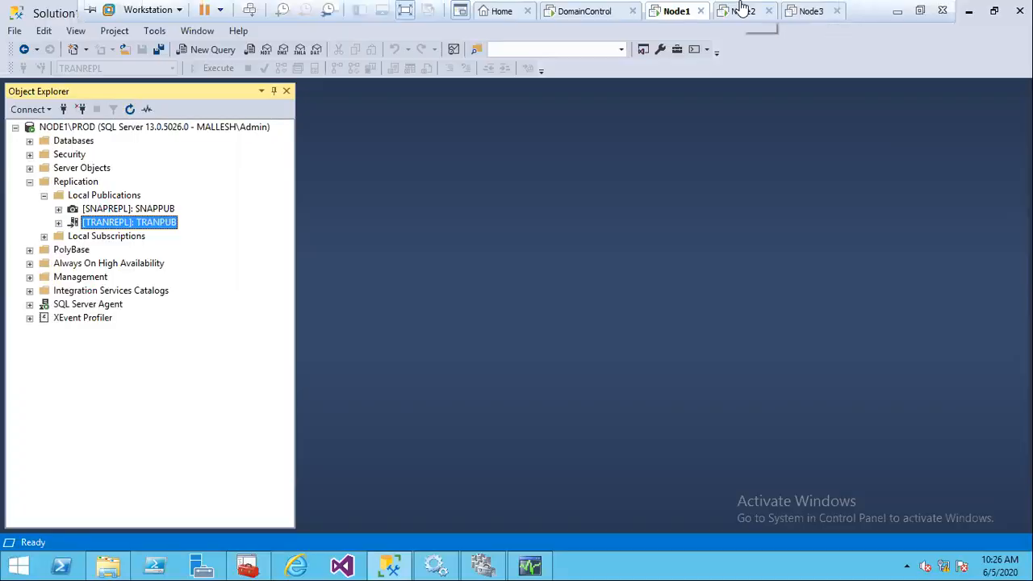
pyautogui.click(742, 8)
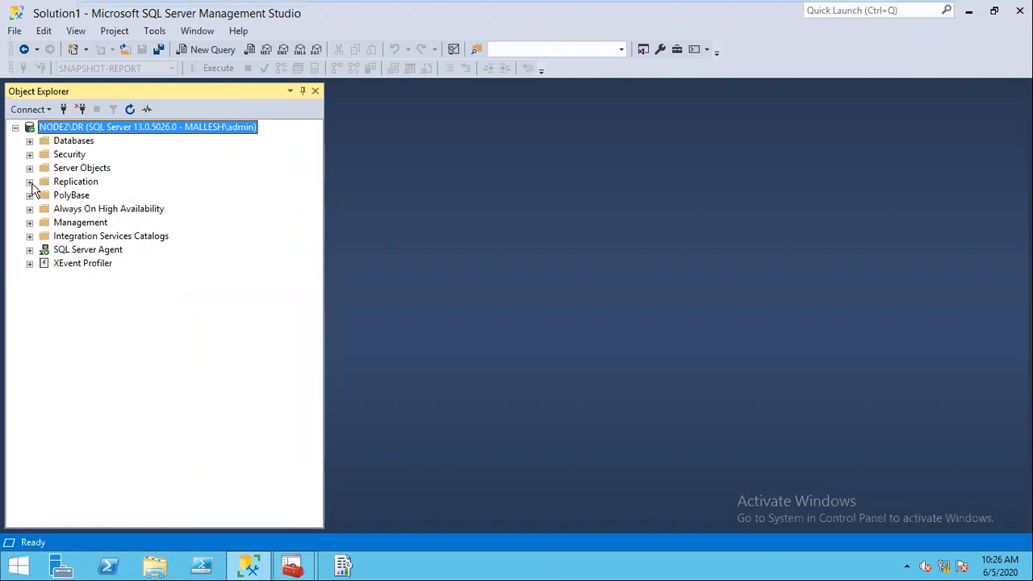
pyautogui.click(30, 182)
pyautogui.click(44, 209)
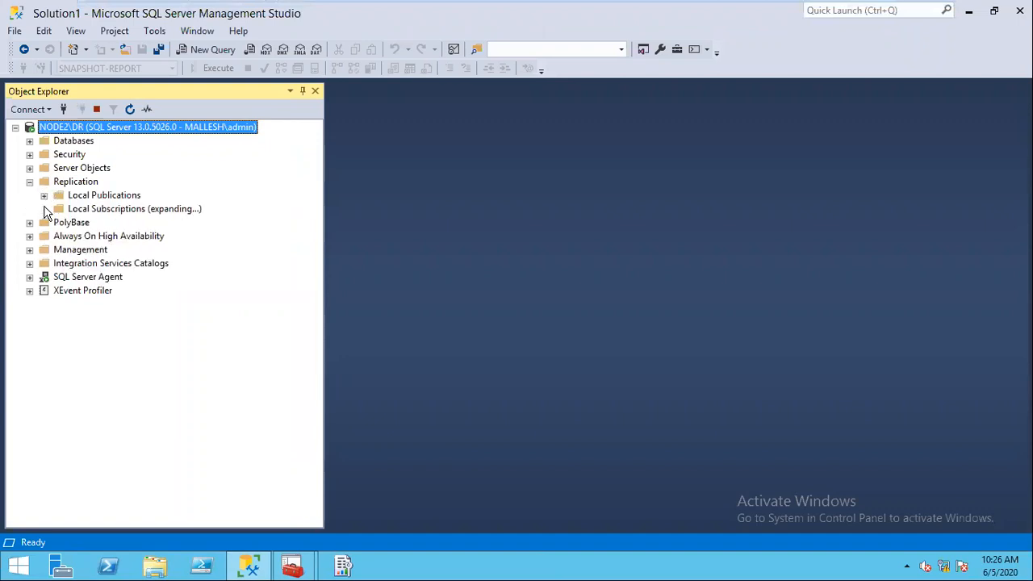
pyautogui.rightClick(103, 211)
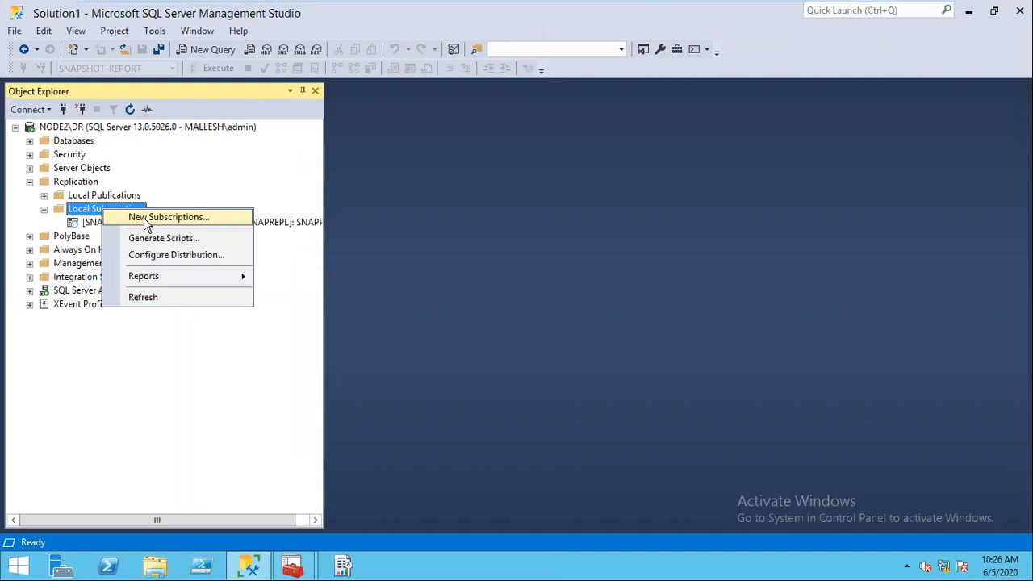
pyautogui.click(150, 217)
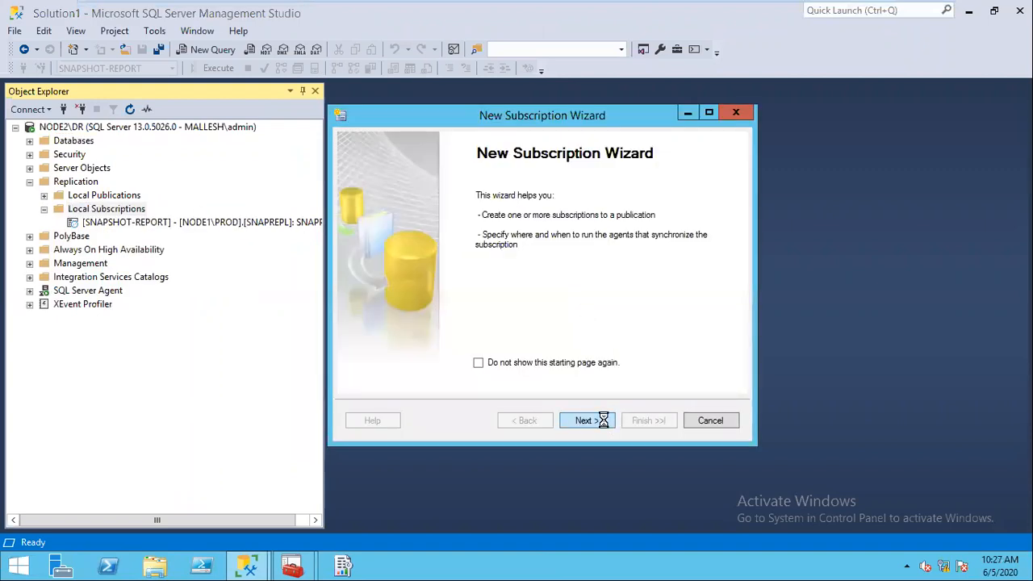
pyautogui.click(603, 420)
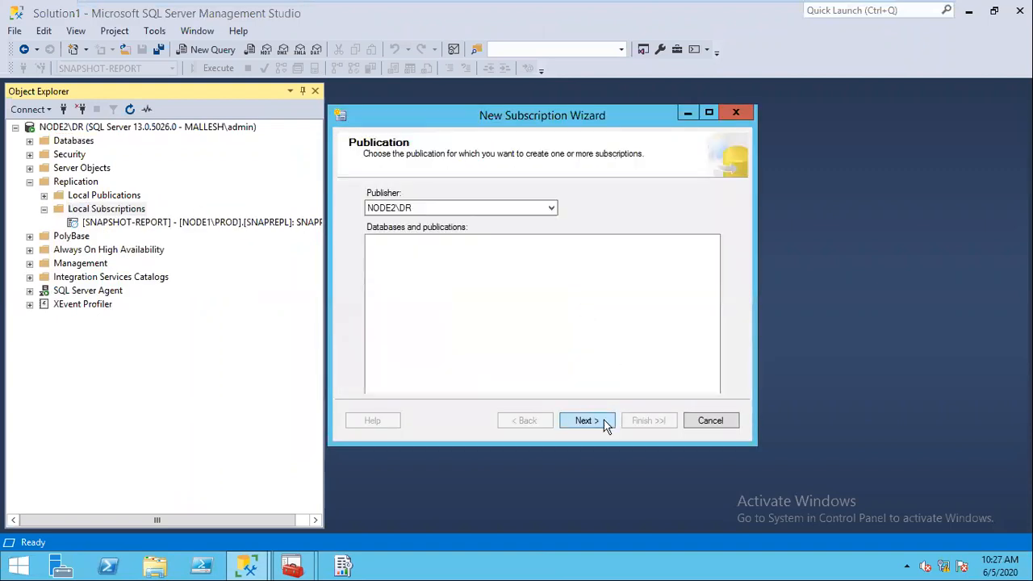
# - Set NODE1\PROD as the SQL Server publisher for the new subscription, connecting with Windows Authentication
pyautogui.click(554, 209)
pyautogui.click(454, 222)
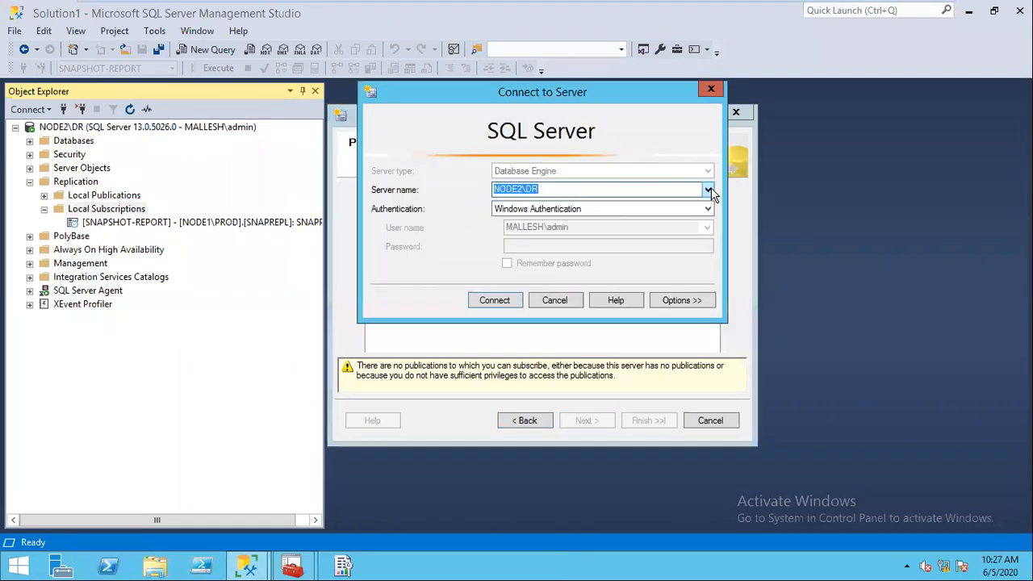
pyautogui.click(708, 190)
pyautogui.click(522, 218)
pyautogui.click(495, 300)
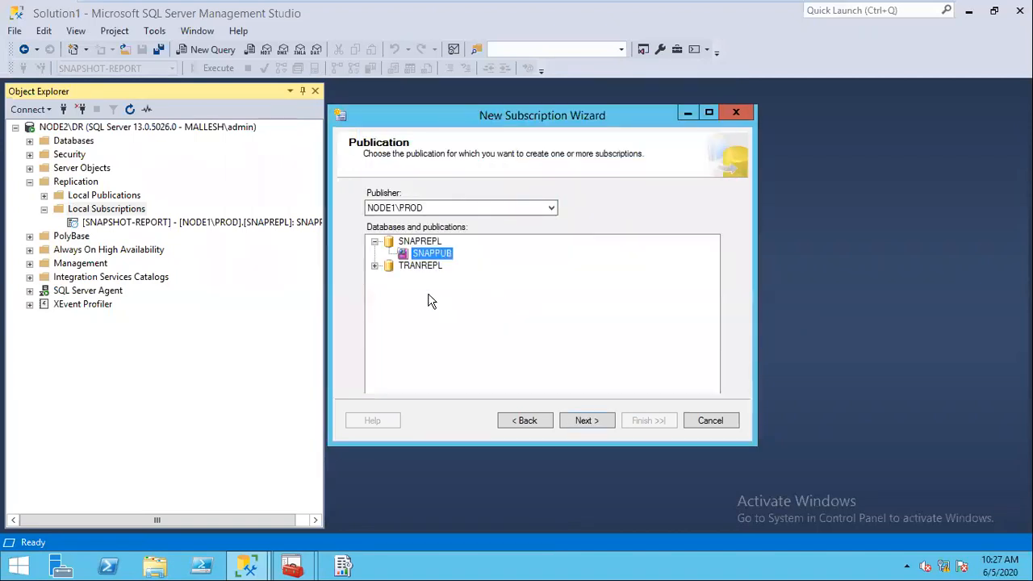
# - Select the TRANPUB publication of TRANREPL and run all agents at the Distributor as push subscriptions
pyautogui.click(375, 266)
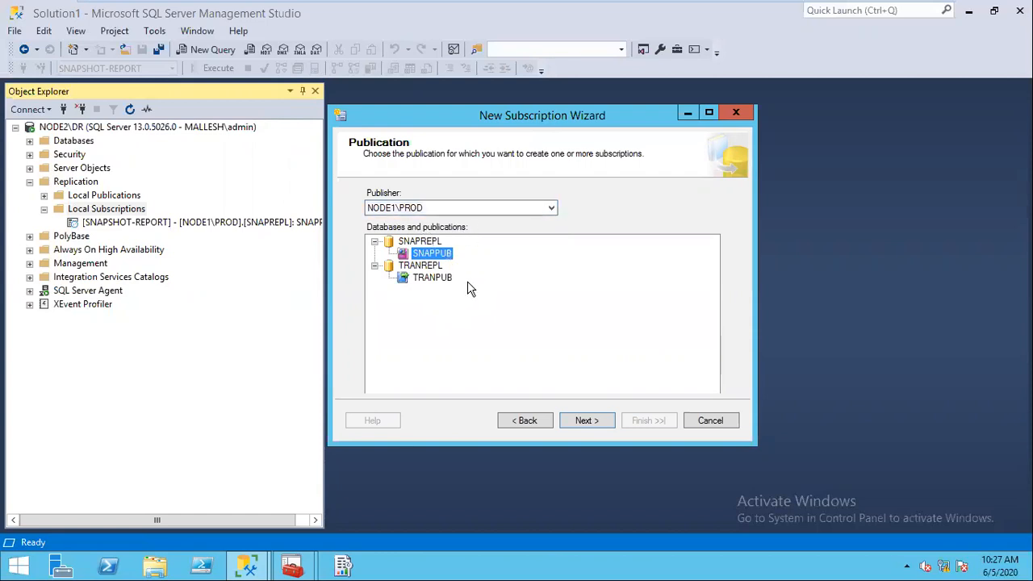
pyautogui.click(434, 280)
pyautogui.click(583, 421)
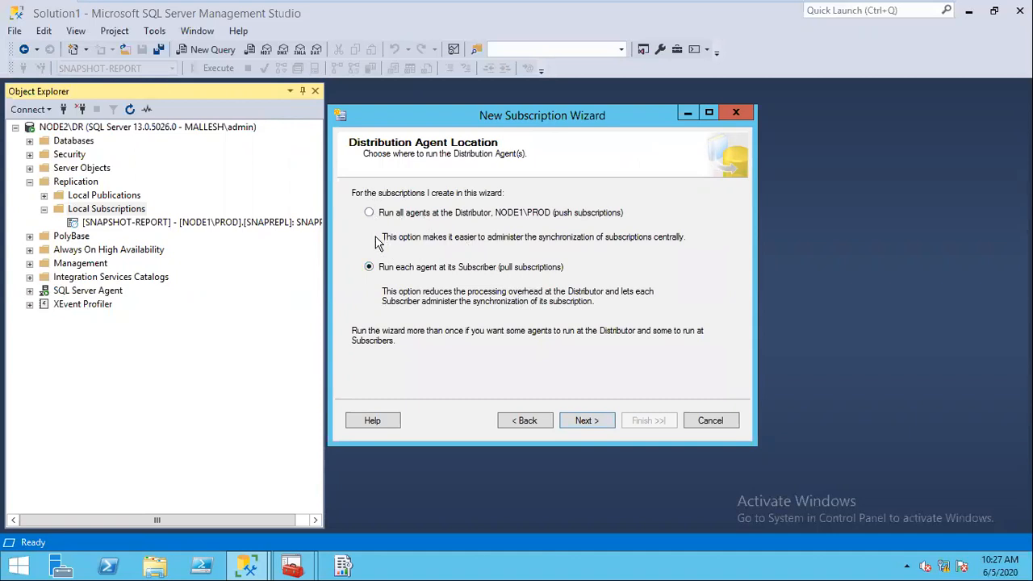
pyautogui.click(369, 212)
pyautogui.click(585, 421)
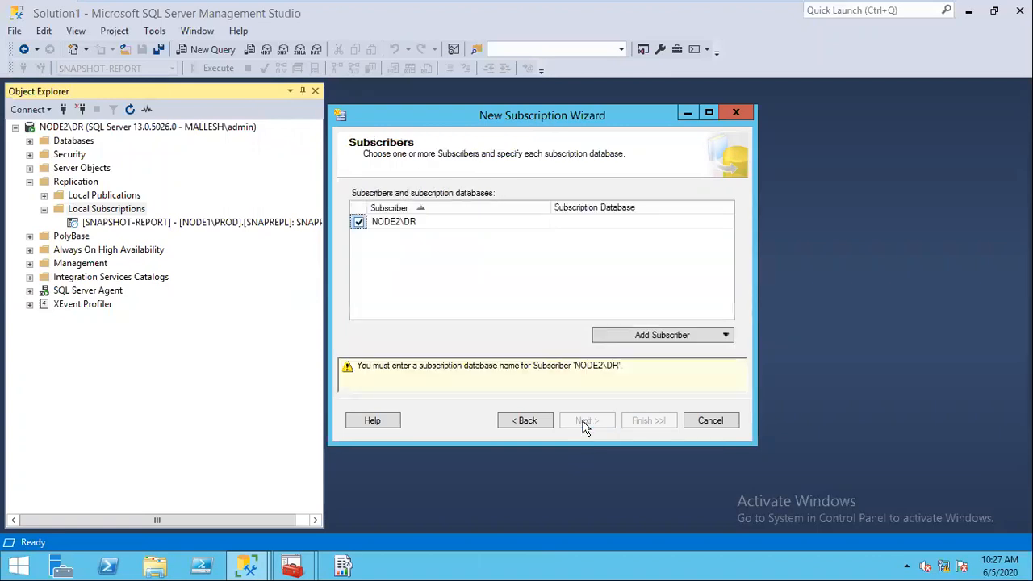
# - Create a new subscription database for NODE2\DR named TRANREPL-REPORT with owner SA, and continue with it
pyautogui.click(632, 223)
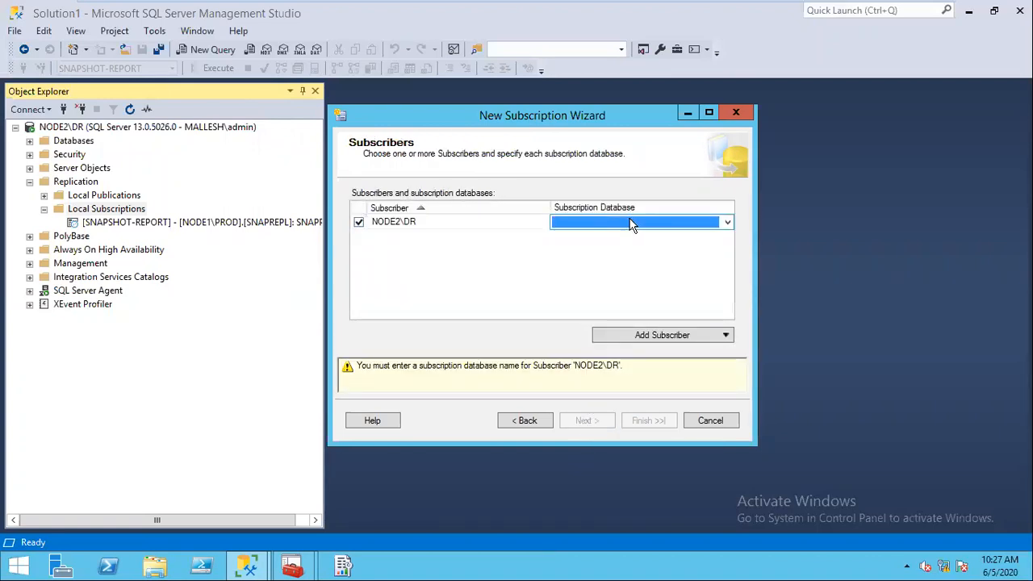
pyautogui.click(729, 222)
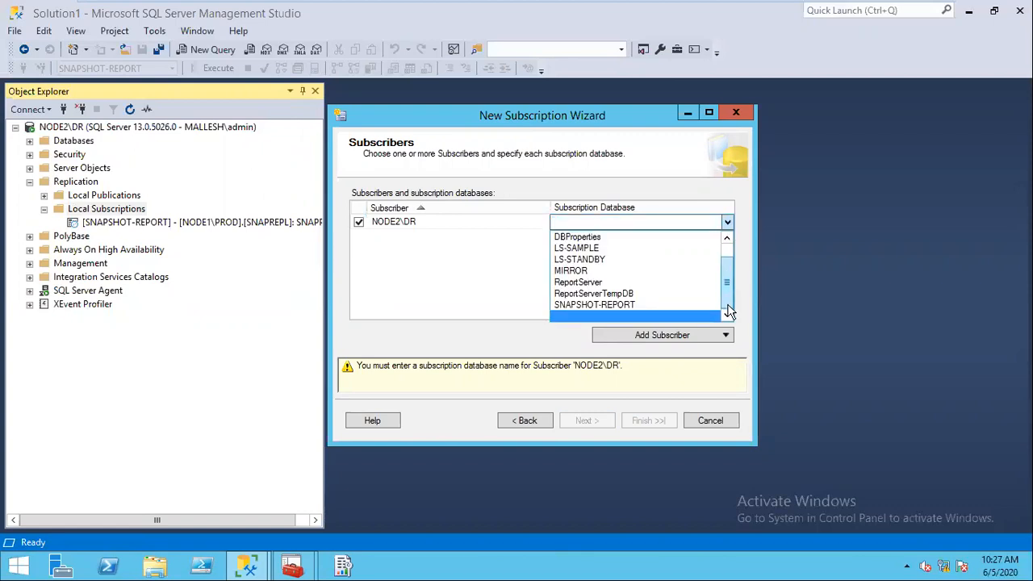
pyautogui.scroll(1, 728, 279)
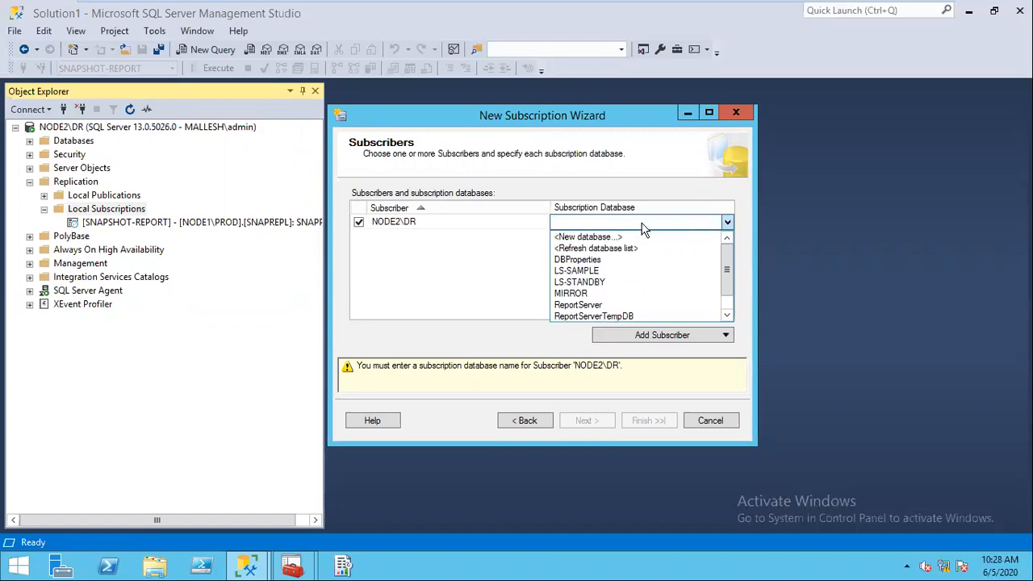
pyautogui.click(600, 239)
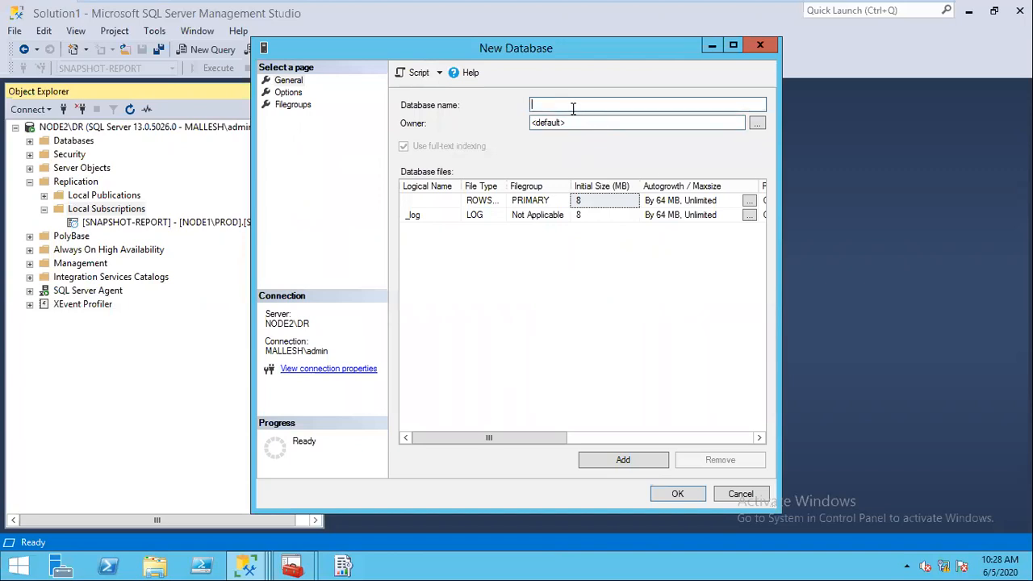
pyautogui.write('TRANREPL-RPO')
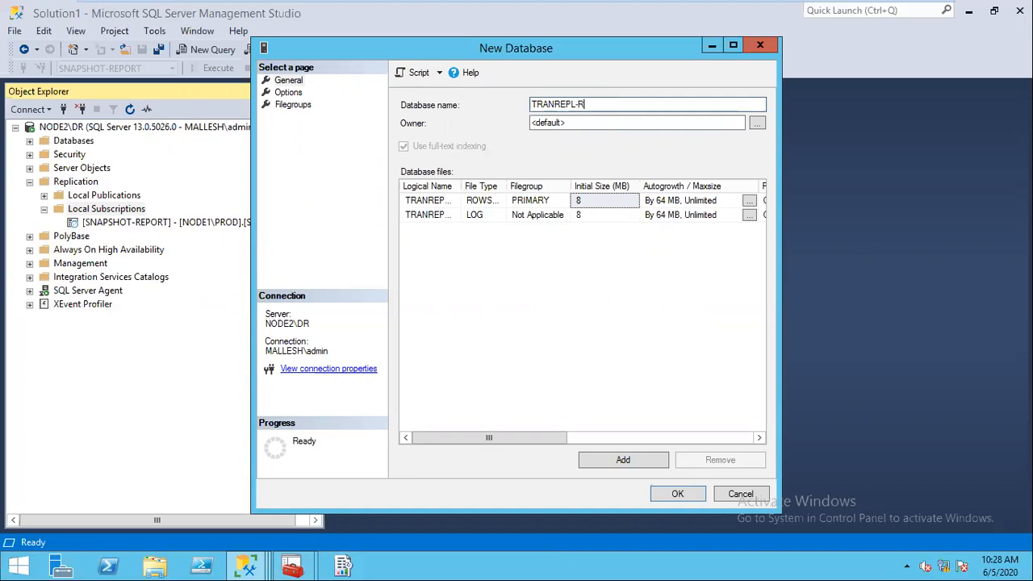
pyautogui.press('BackSpace')
pyautogui.press('BackSpace')
pyautogui.write('EPORT')
pyautogui.press('Tab')
pyautogui.write('SA')
pyautogui.click(682, 494)
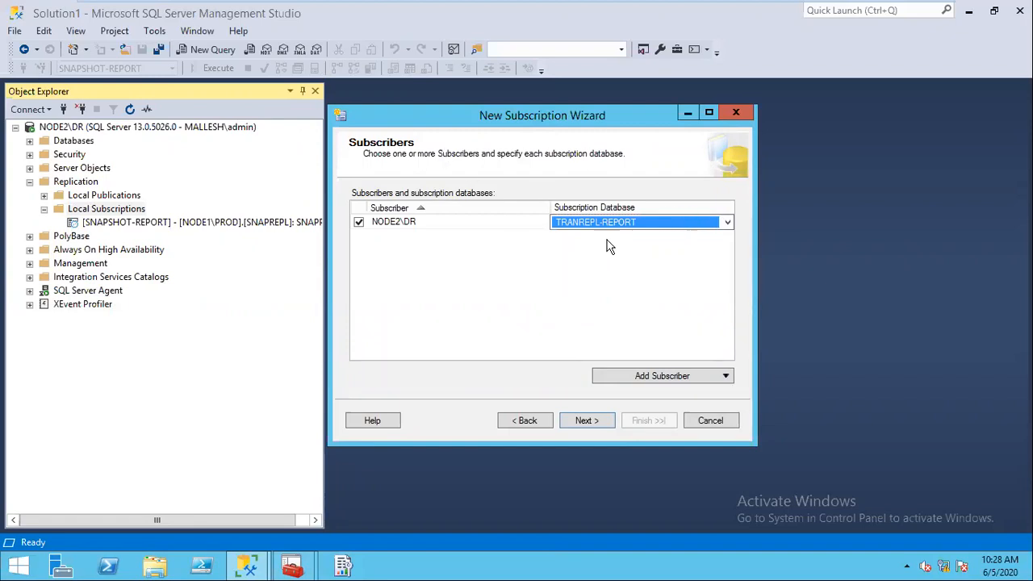
pyautogui.click(581, 423)
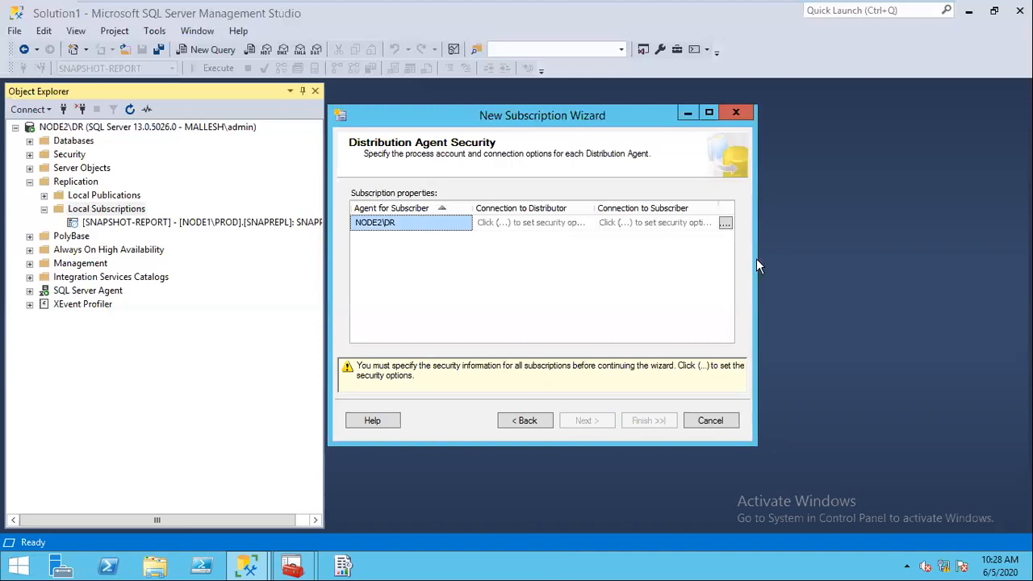
# - Run the Distribution Agent for NODE2\DR under the SQL Server Agent service account
pyautogui.click(725, 225)
pyautogui.click(408, 209)
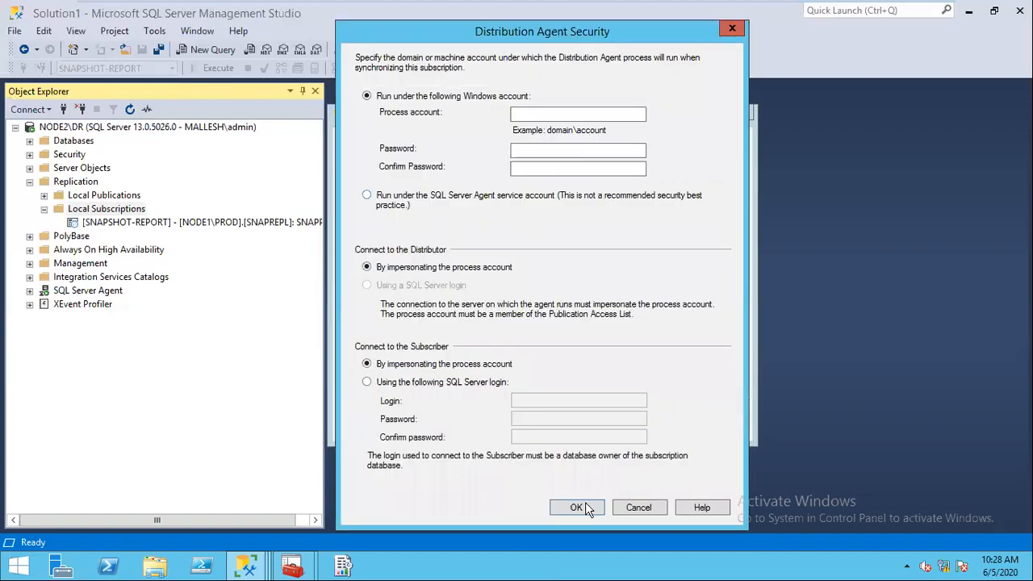
pyautogui.click(587, 508)
pyautogui.click(584, 423)
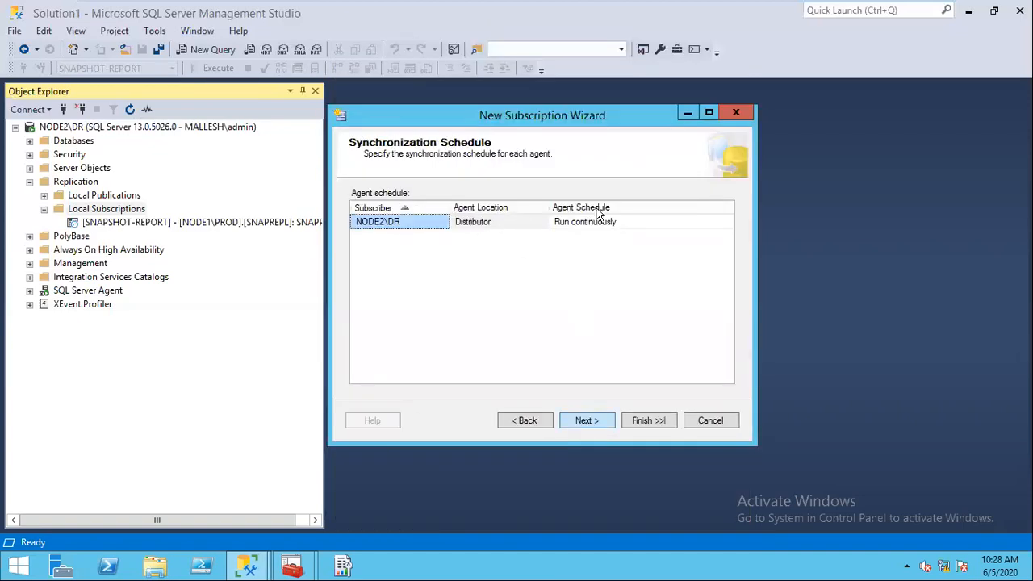
# - Set the agent schedule for NODE2\DR to run continuously
pyautogui.click(727, 223)
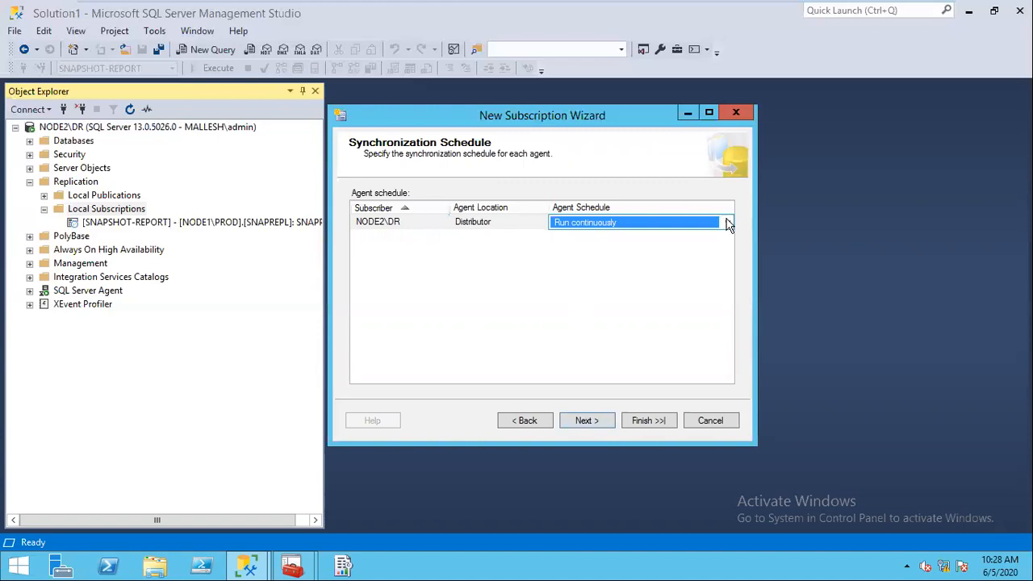
pyautogui.click(726, 224)
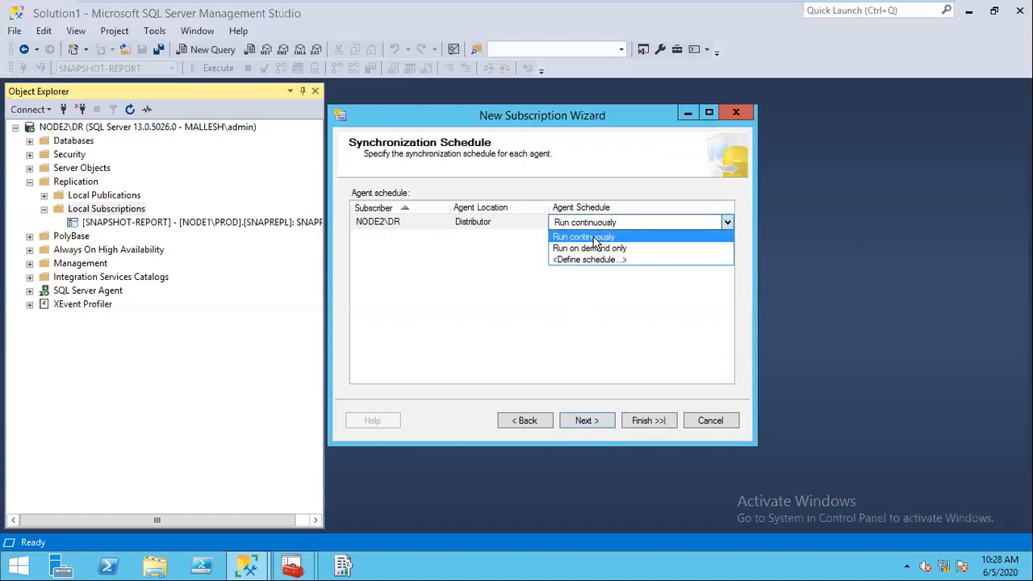
pyautogui.click(596, 238)
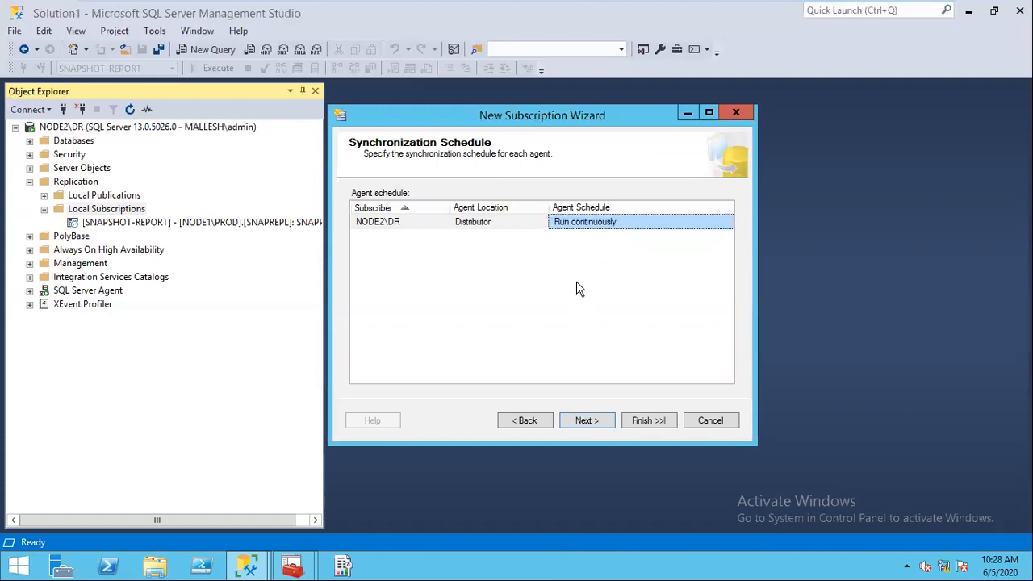
pyautogui.click(587, 420)
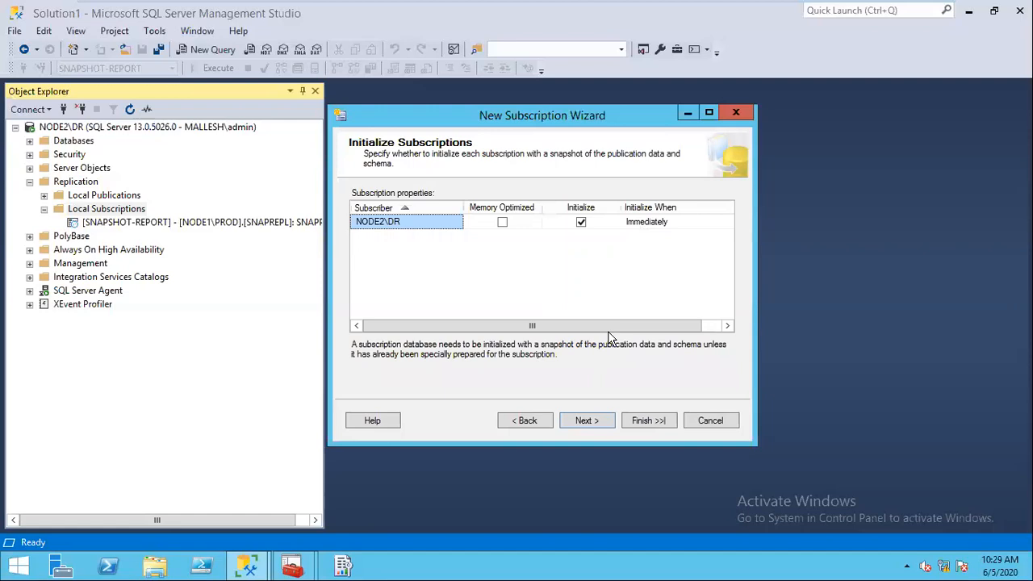
# - Keep immediate initialization and only the create-subscription action, and finish creating the subscription to TRANPUB
pyautogui.click(587, 420)
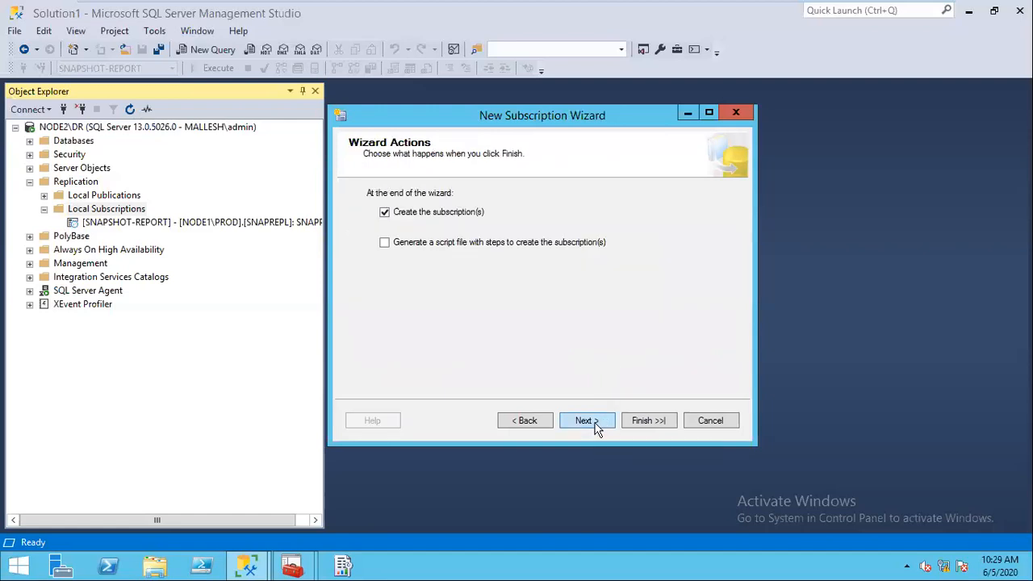
pyautogui.click(594, 424)
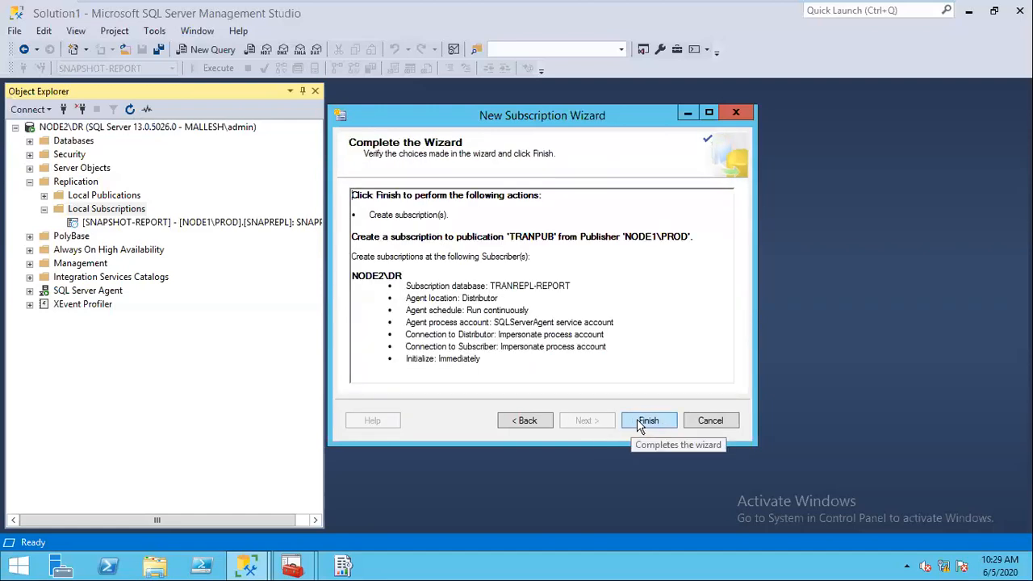
pyautogui.click(637, 420)
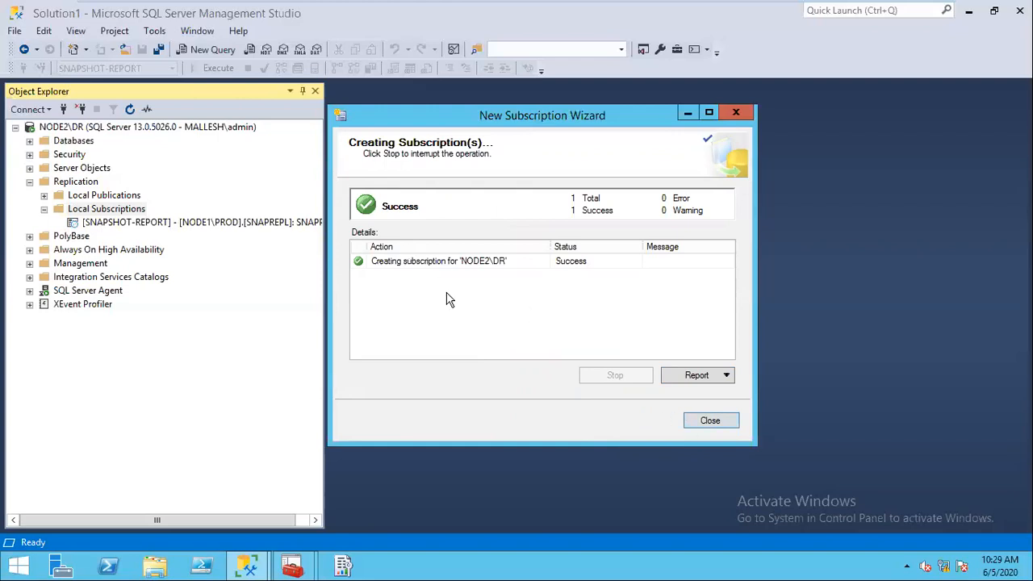
pyautogui.click(710, 419)
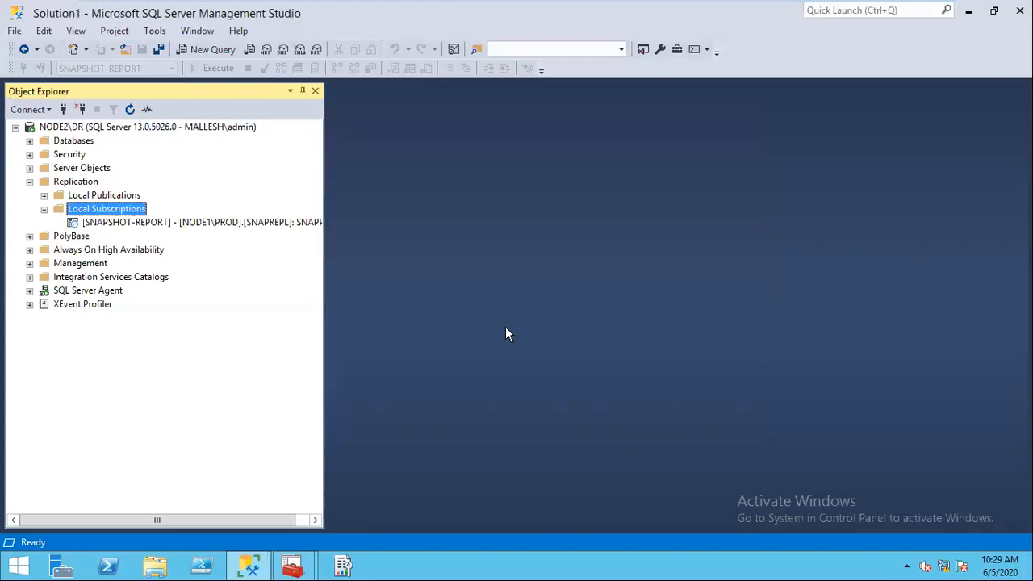
# - Refresh the local subscriptions on NODE2\DR, check for the TRANREPL-REPORT subscription, and collapse the Replication folder
pyautogui.click(130, 110)
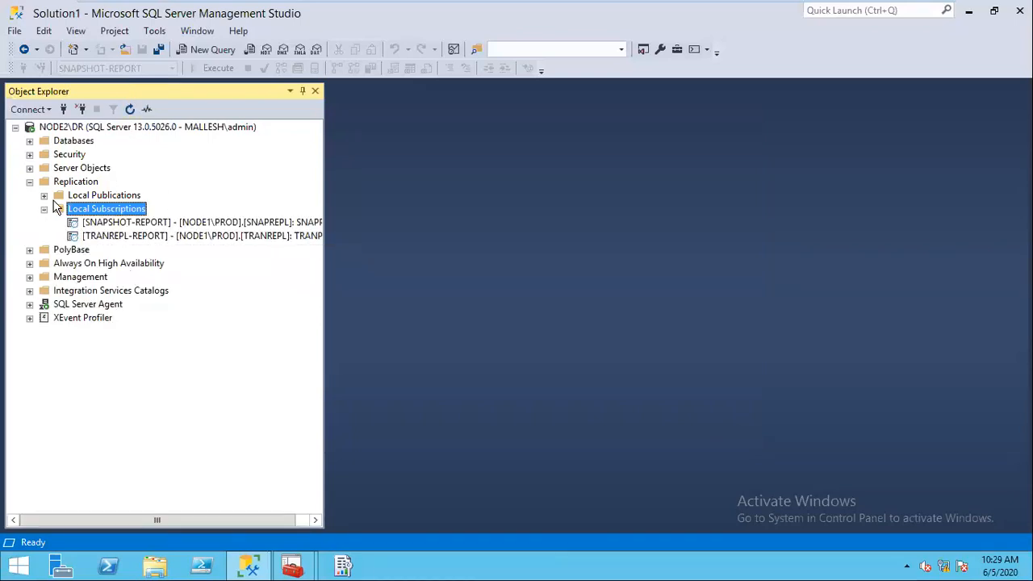
pyautogui.click(44, 209)
pyautogui.click(30, 181)
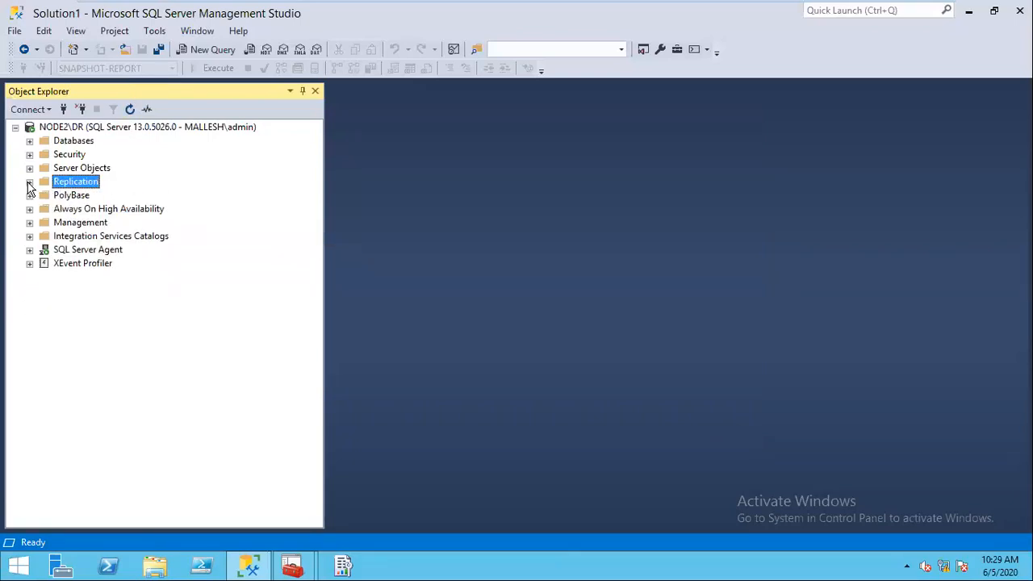
# - Launch Replication Monitor from NODE1\PROD and examine the status of the TRANPUB publication and the publisher's publications
pyautogui.click(667, 8)
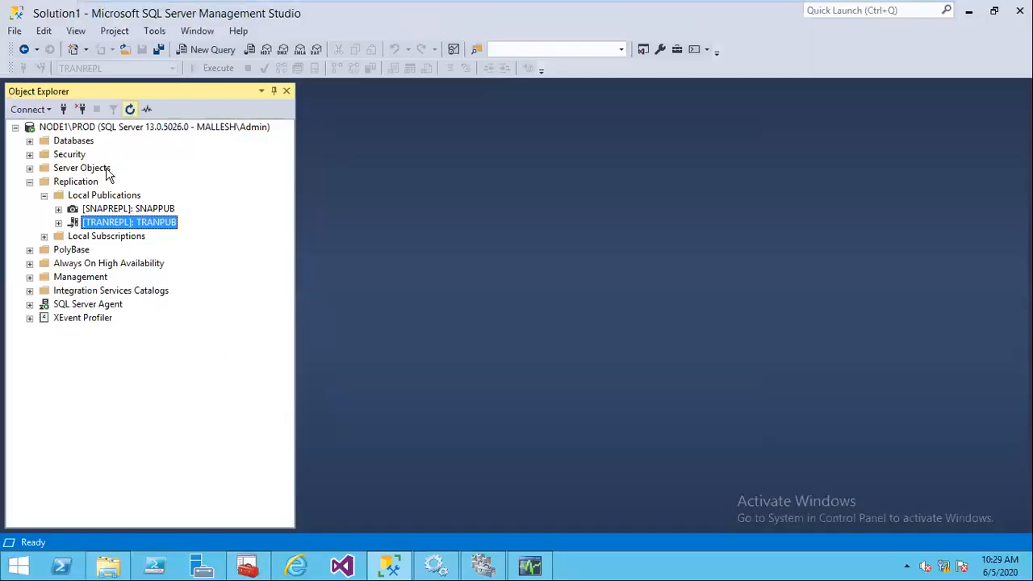
pyautogui.rightClick(79, 187)
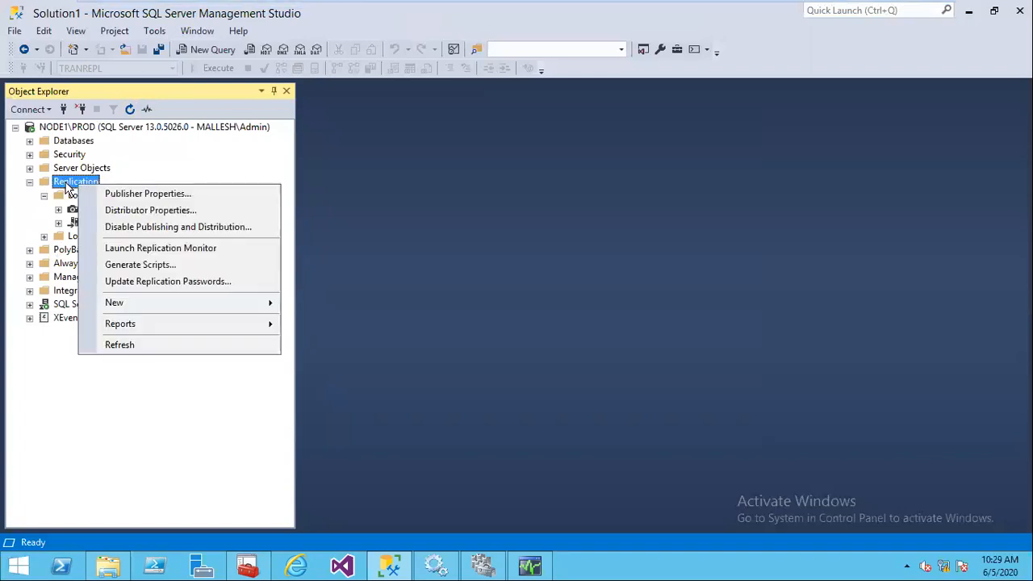
pyautogui.click(162, 250)
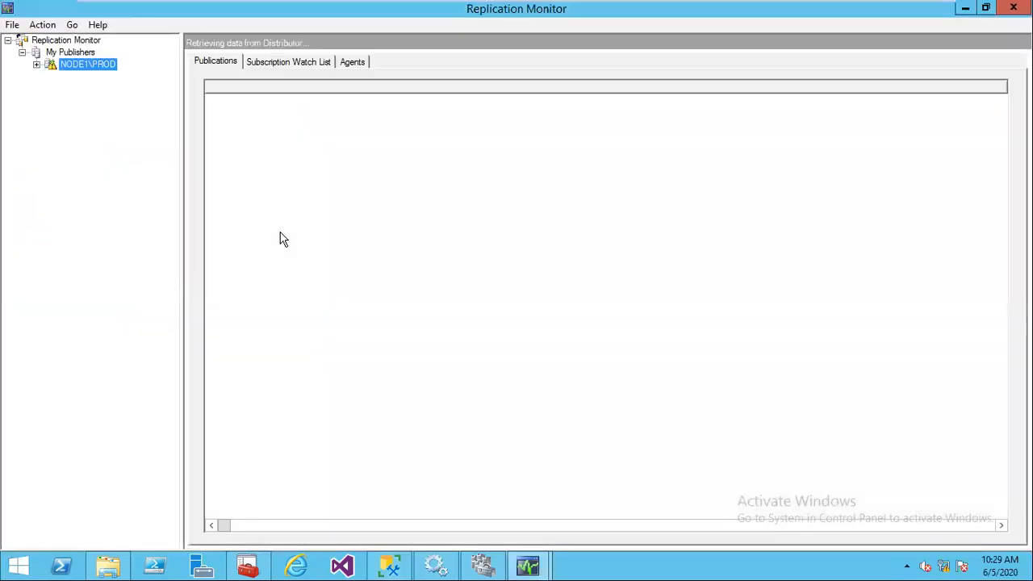
pyautogui.click(37, 65)
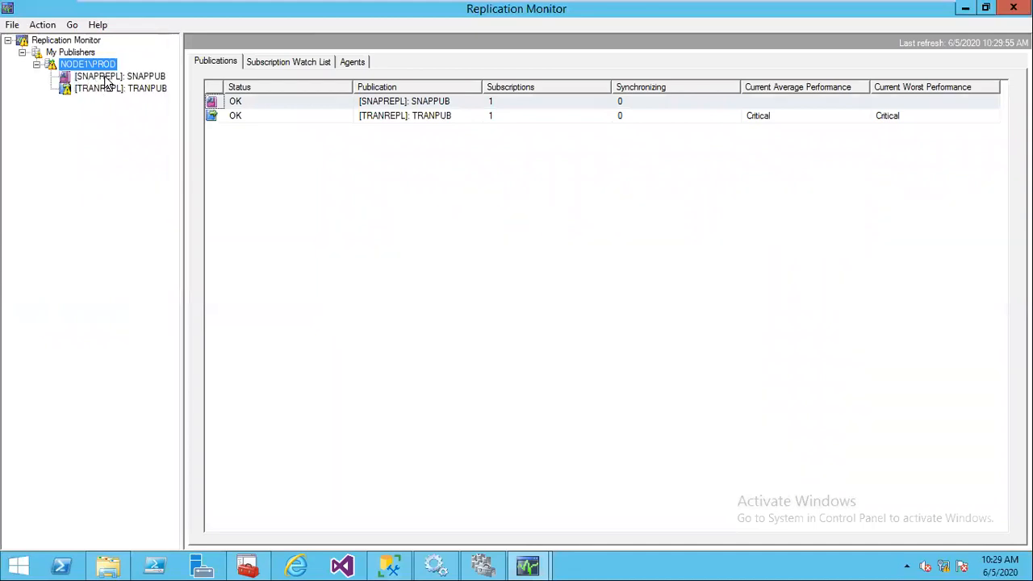
pyautogui.click(110, 89)
pyautogui.click(88, 65)
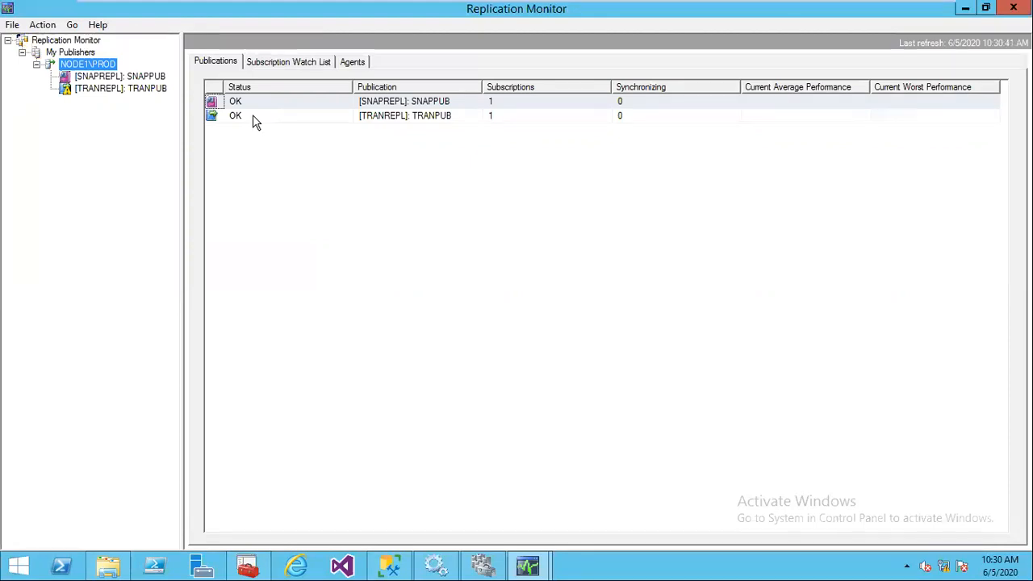
# - Examine the TRANPUB publication's subscription to TRANREPL-REPORT and the status of its Snapshot Agent and Log Reader Agent
pyautogui.click(134, 94)
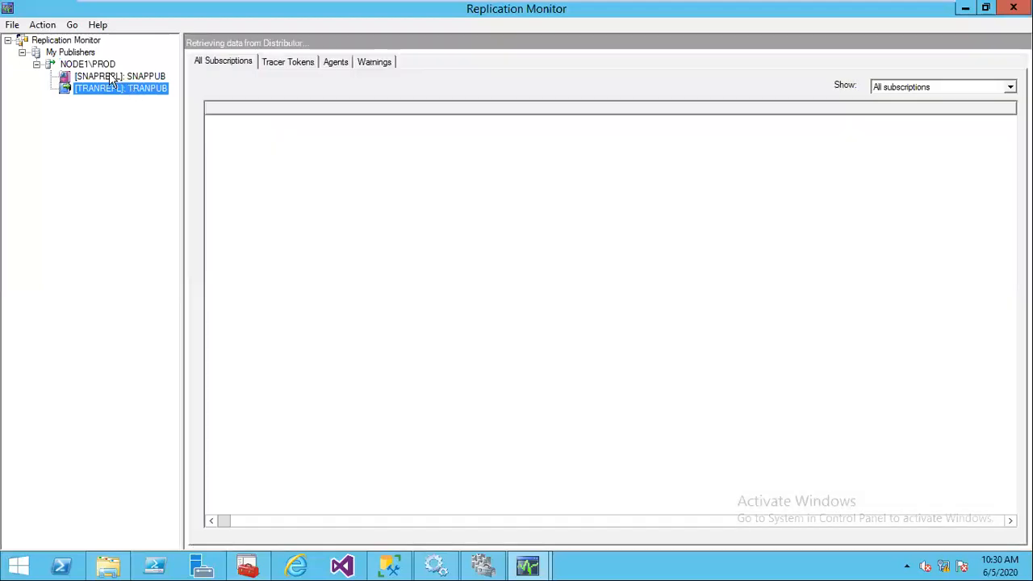
pyautogui.click(87, 64)
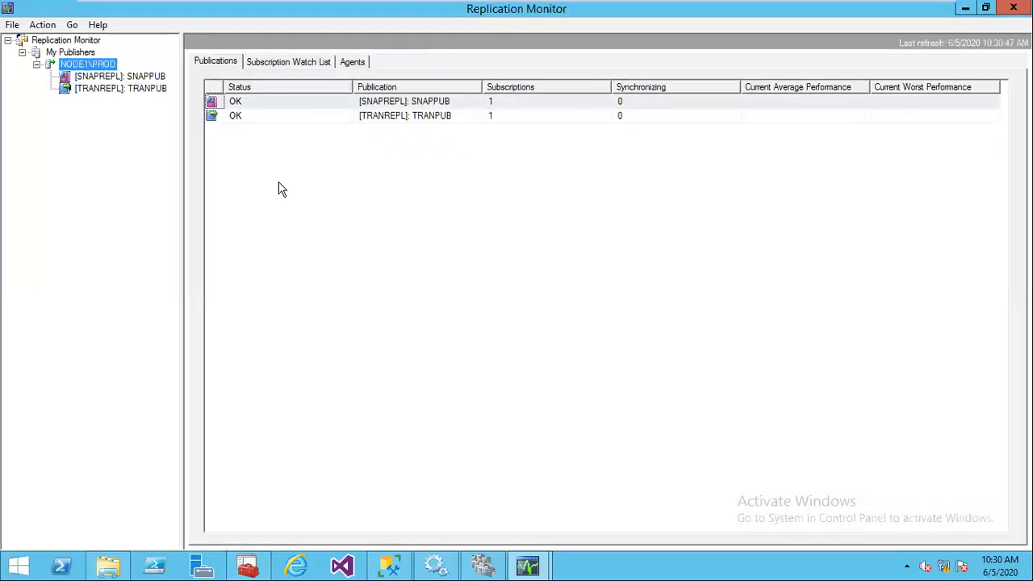
pyautogui.doubleClick(362, 116)
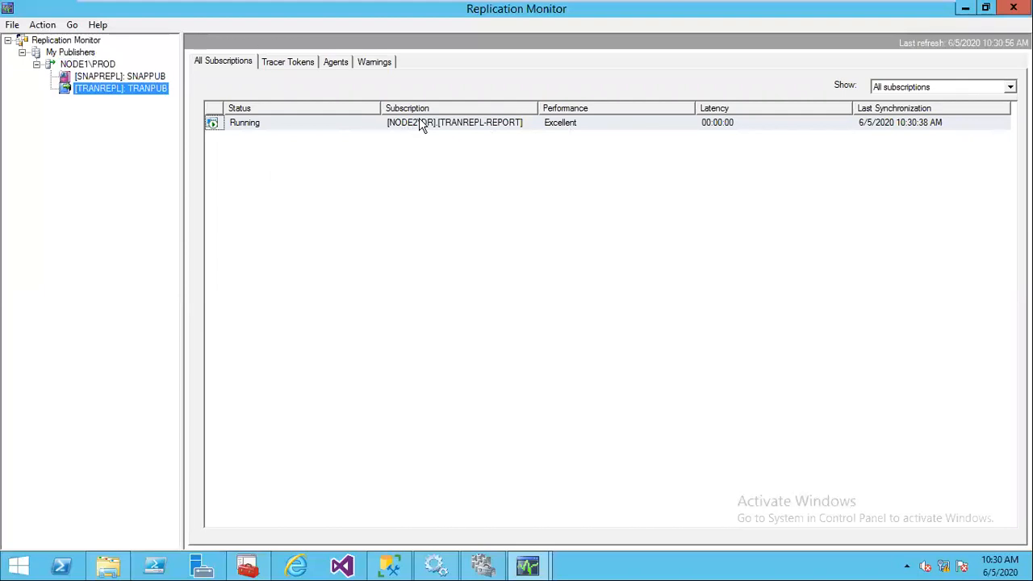
pyautogui.click(335, 62)
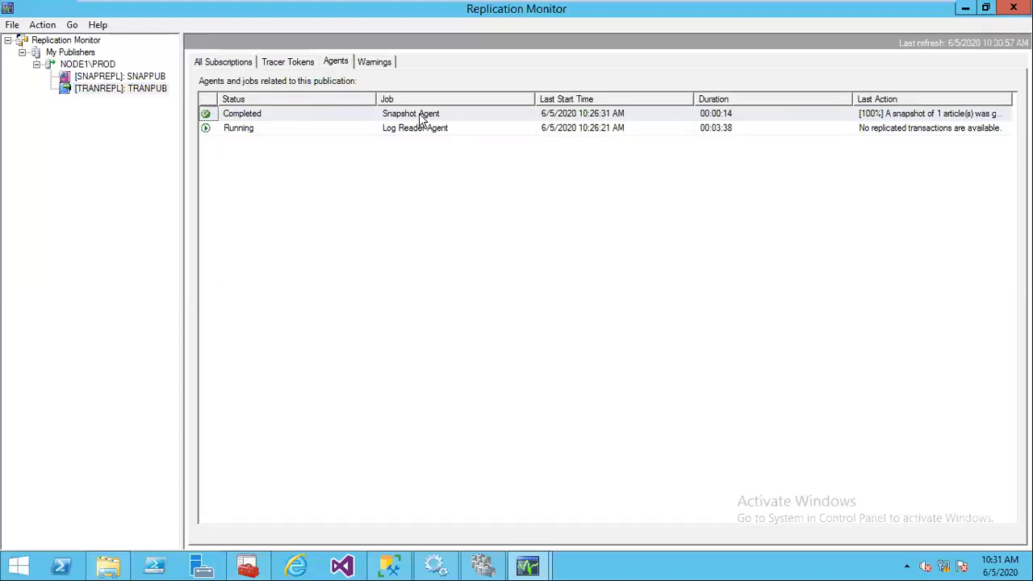
pyautogui.click(262, 134)
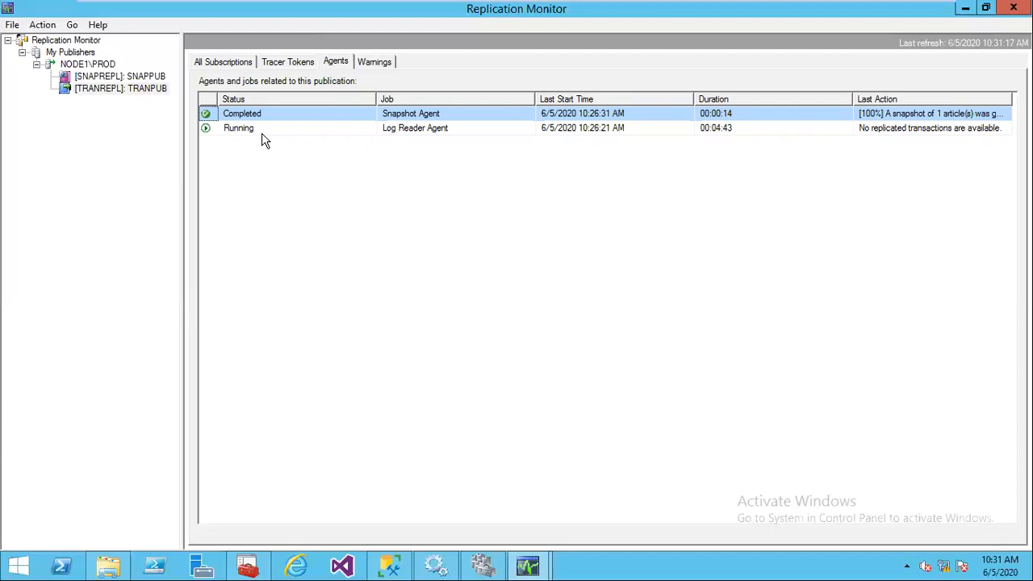
# - Switch to Management Studio on NODE1\PROD and run SELECT * FROM TAB1 in a new query against the TRANREPL database
pyautogui.click(380, 569)
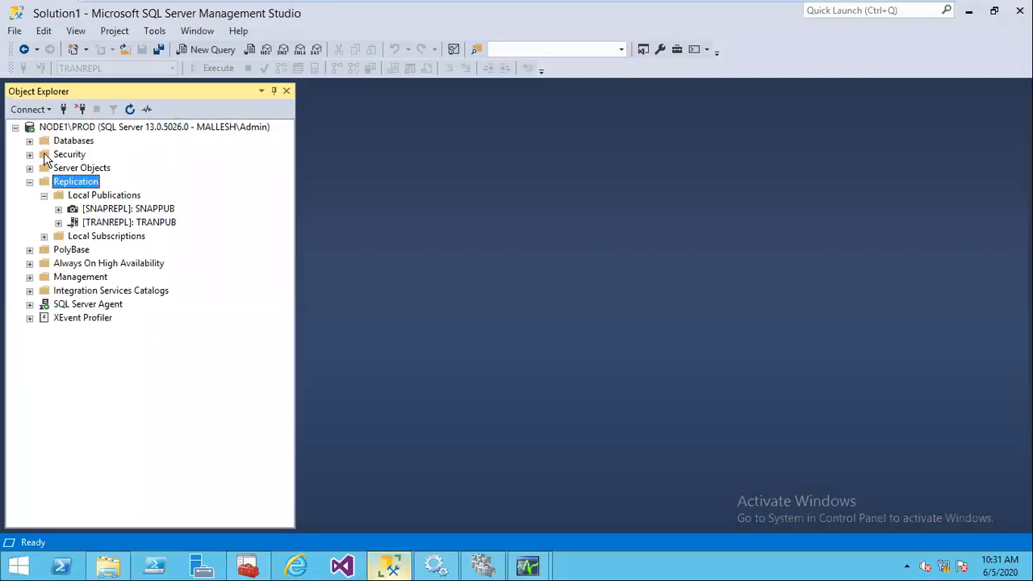
pyautogui.click(29, 142)
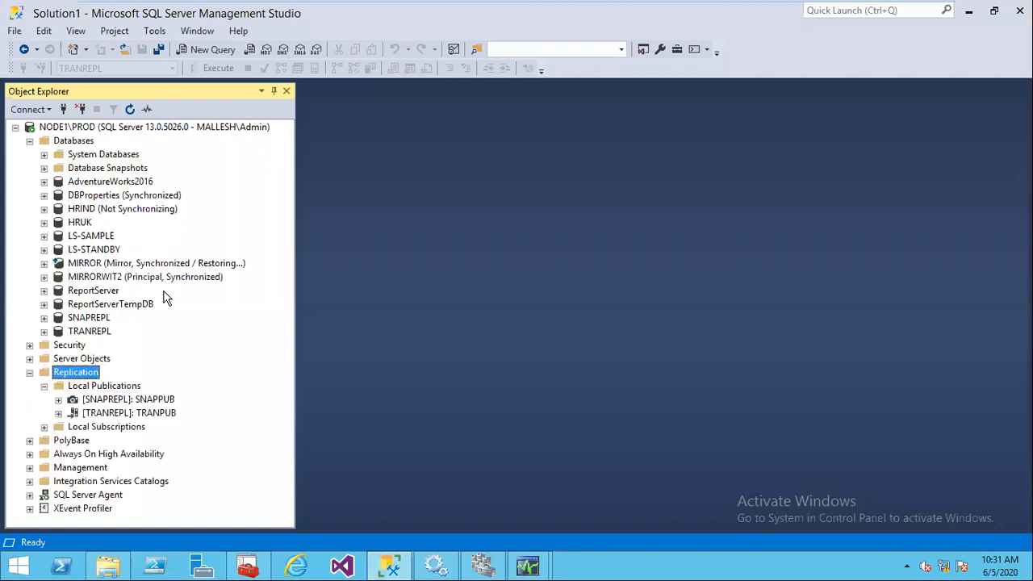
pyautogui.click(93, 332)
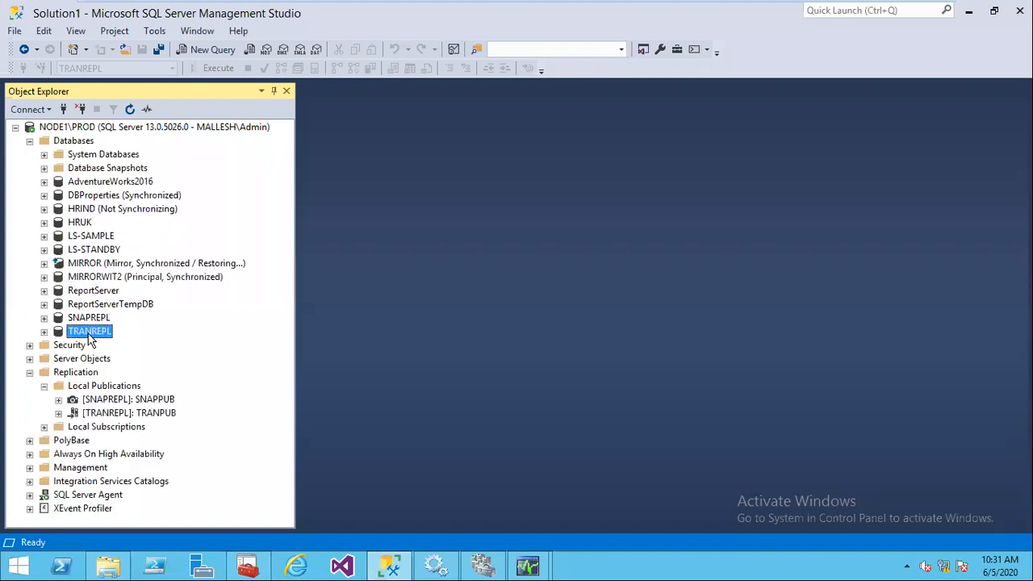
pyautogui.click(45, 332)
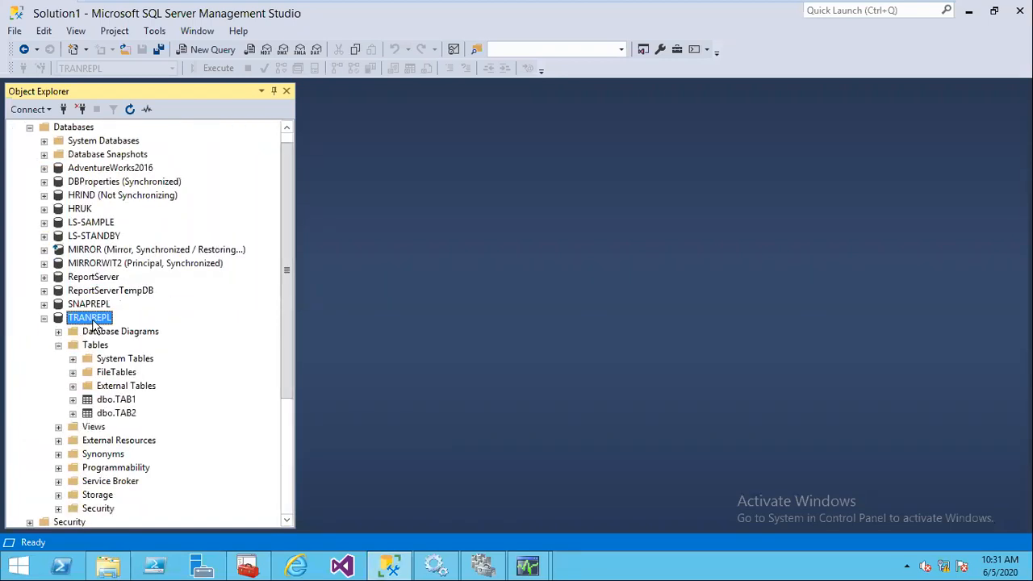
pyautogui.click(208, 50)
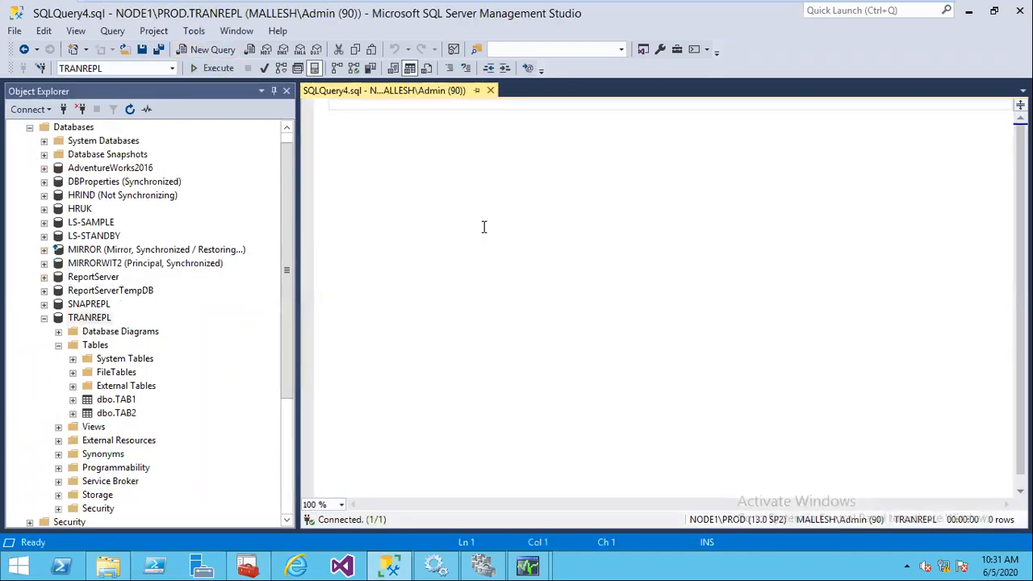
pyautogui.write('SELECT * F')
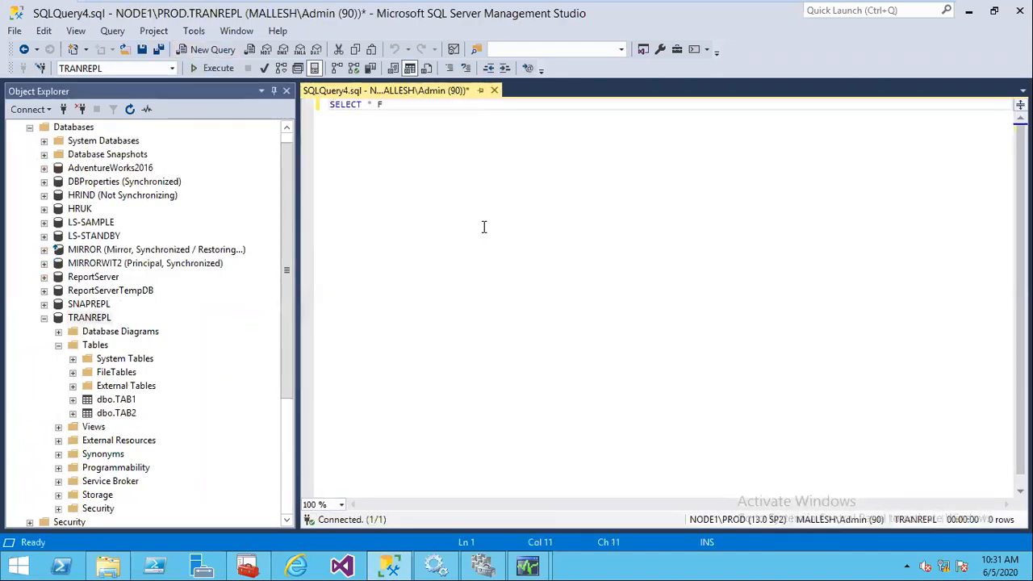
pyautogui.write('ROM TAB1')
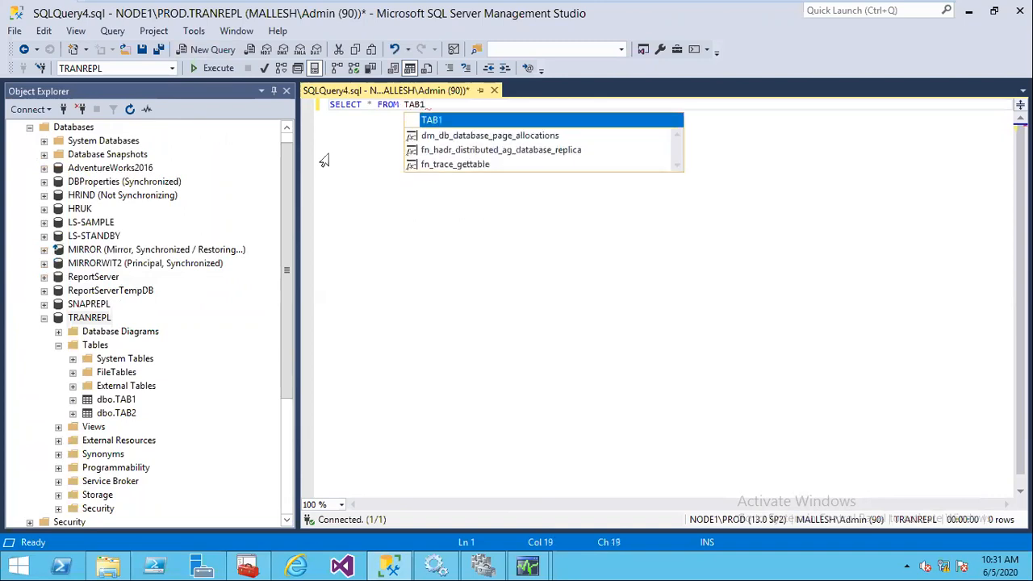
pyautogui.click(215, 68)
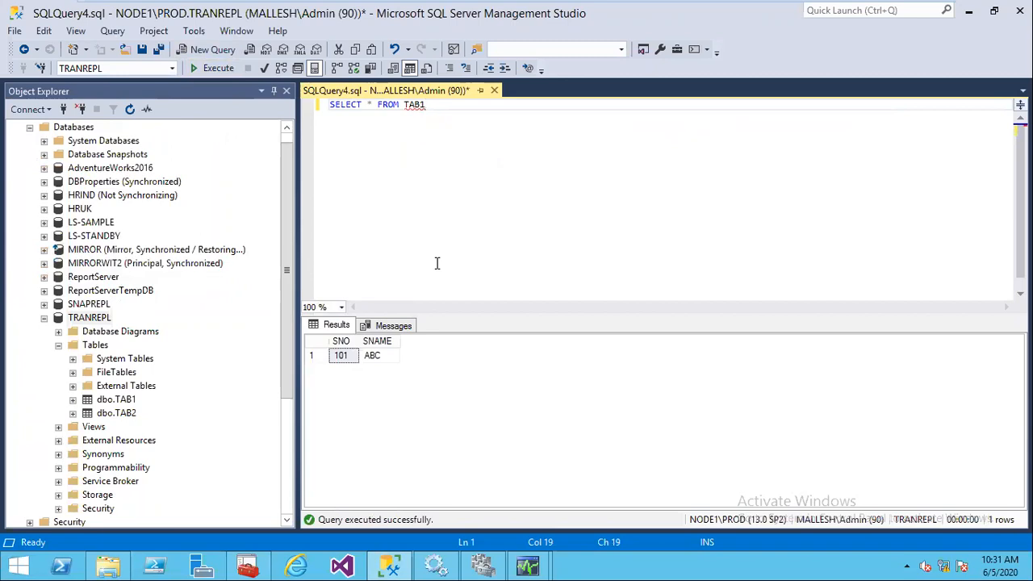
# - Copy the TAB1 query to NODE2\DR and run it in a new query against the TRANREPL-REPORT database
pyautogui.hotkey('ctrl', 'a')
pyautogui.hotkey('ctrl', 'c')
pyautogui.moveTo(686, 7)
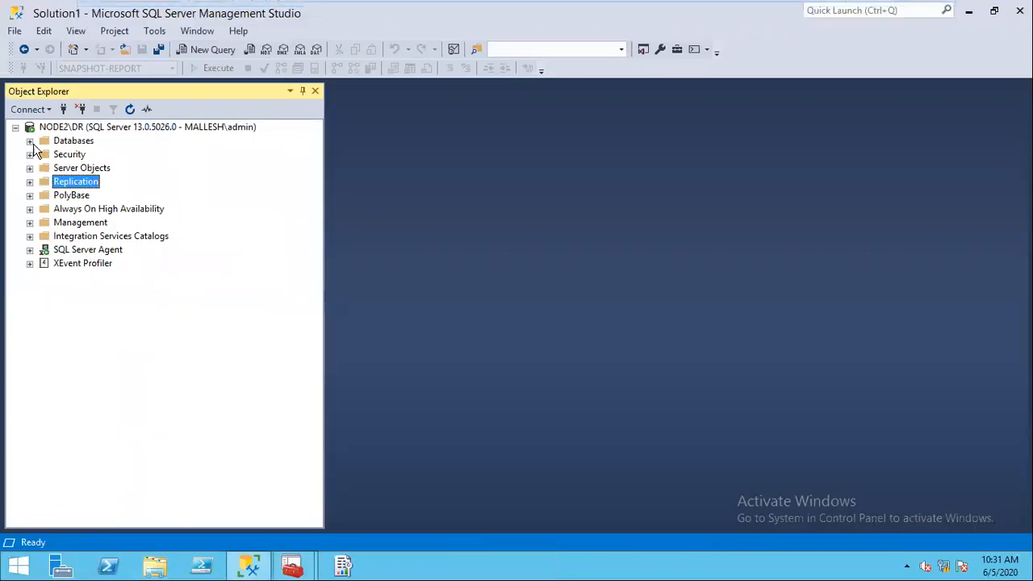
pyautogui.click(29, 141)
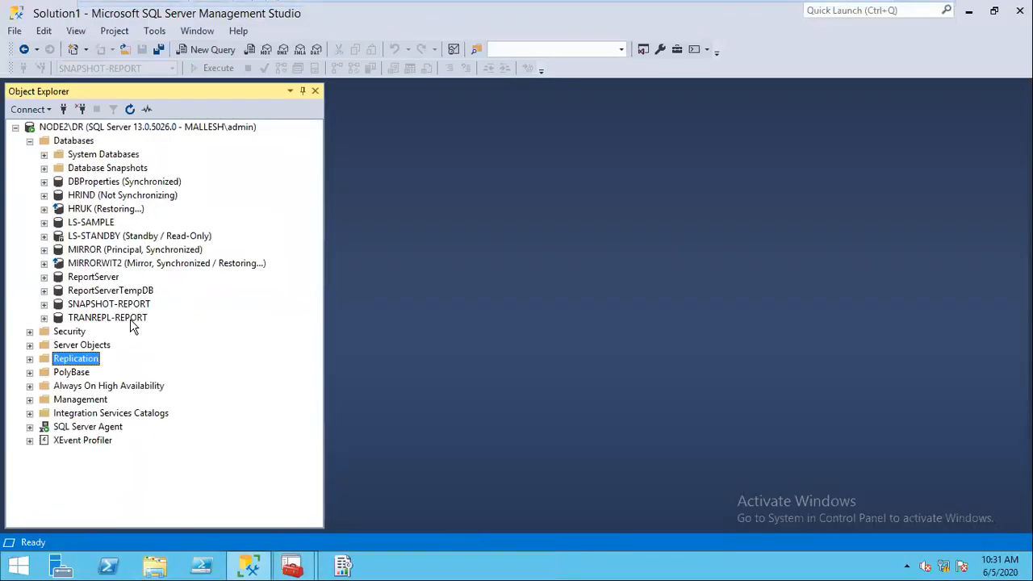
pyautogui.click(129, 318)
pyautogui.click(208, 51)
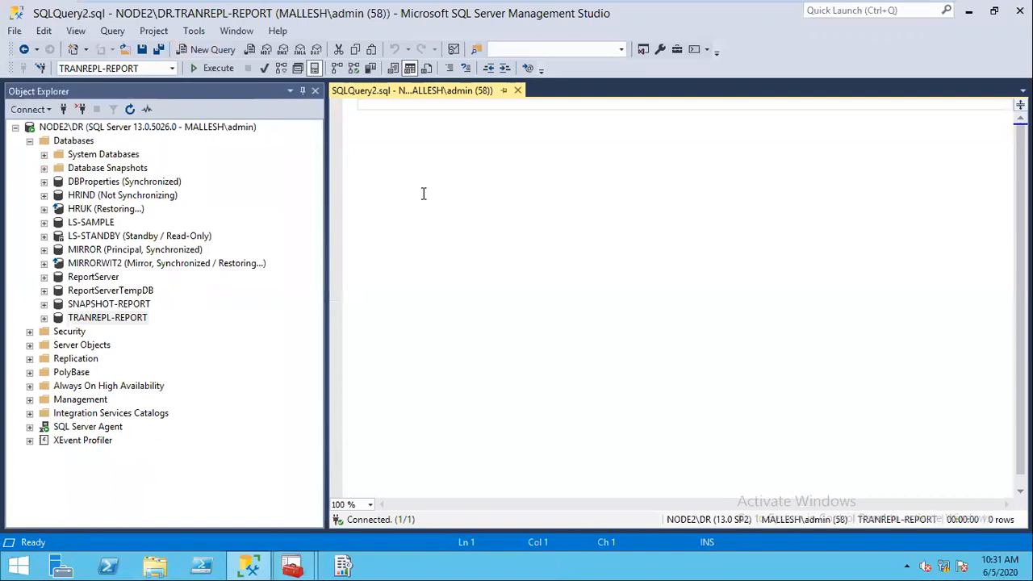
pyautogui.hotkey('ctrl', 'v')
pyautogui.press('F5')
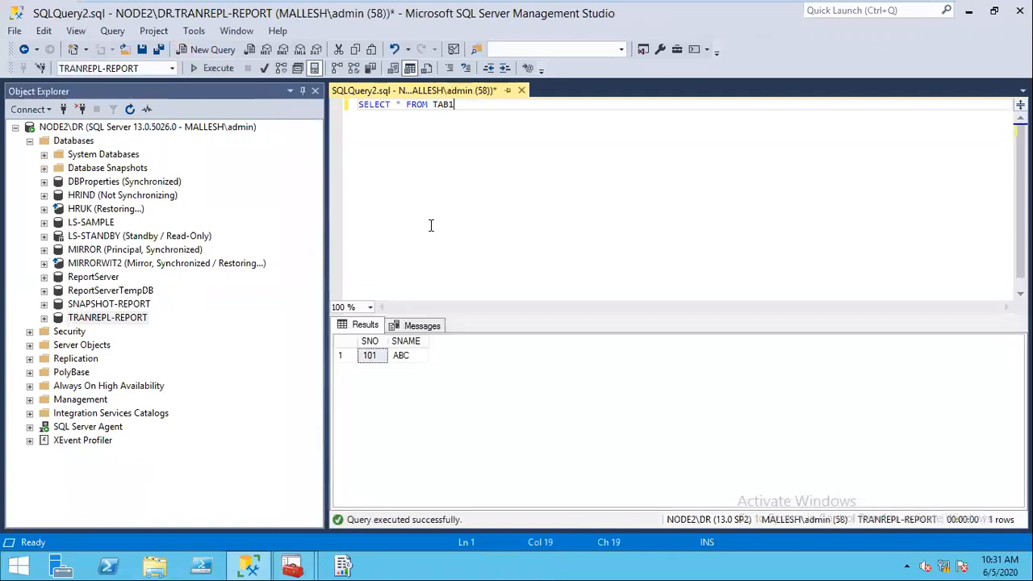
# - Back on NODE1\PROD, add INSERT INTO TAB1 VALUES(102,'CDC') below the SELECT and run only that statement
pyautogui.moveTo(818, 7)
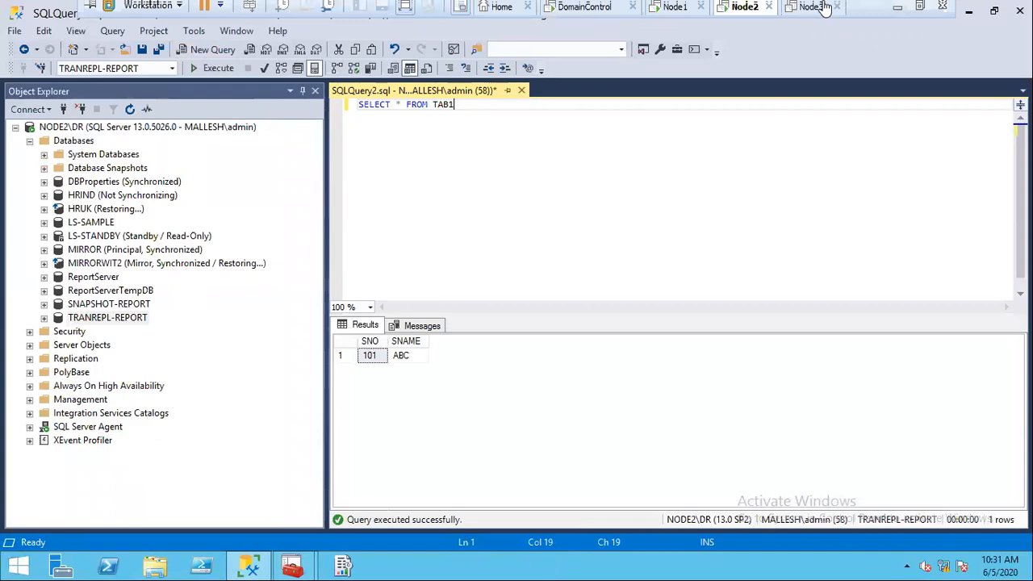
pyautogui.click(676, 11)
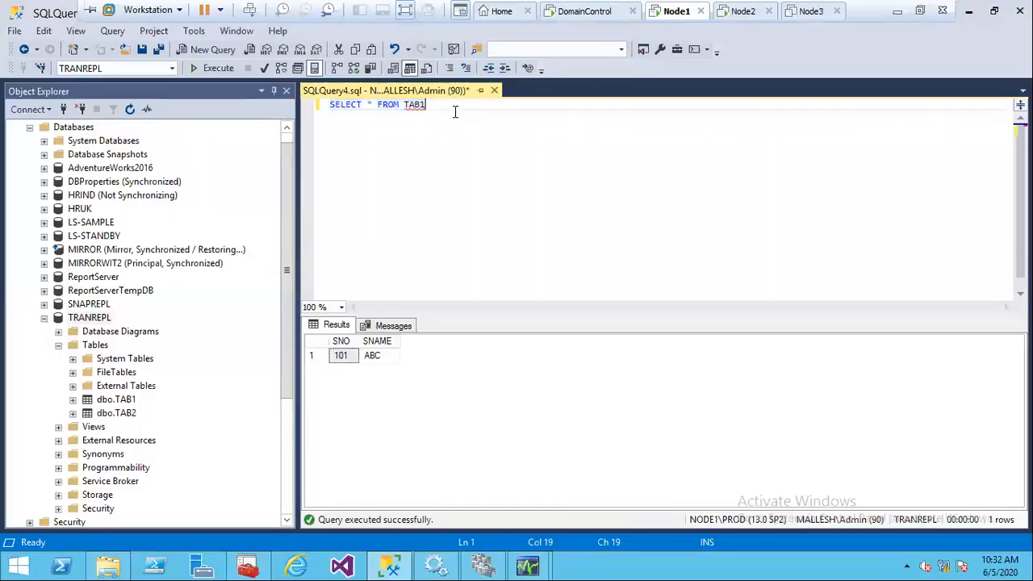
pyautogui.press('Return')
pyautogui.press('Return')
pyautogui.write('INSERT INTO TAB')
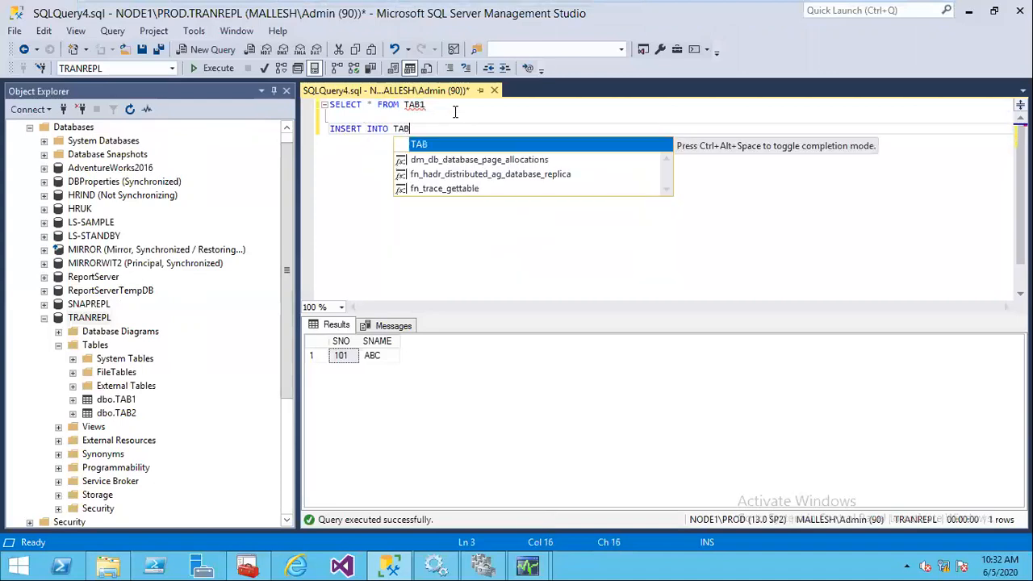
pyautogui.write('1 VALUES(')
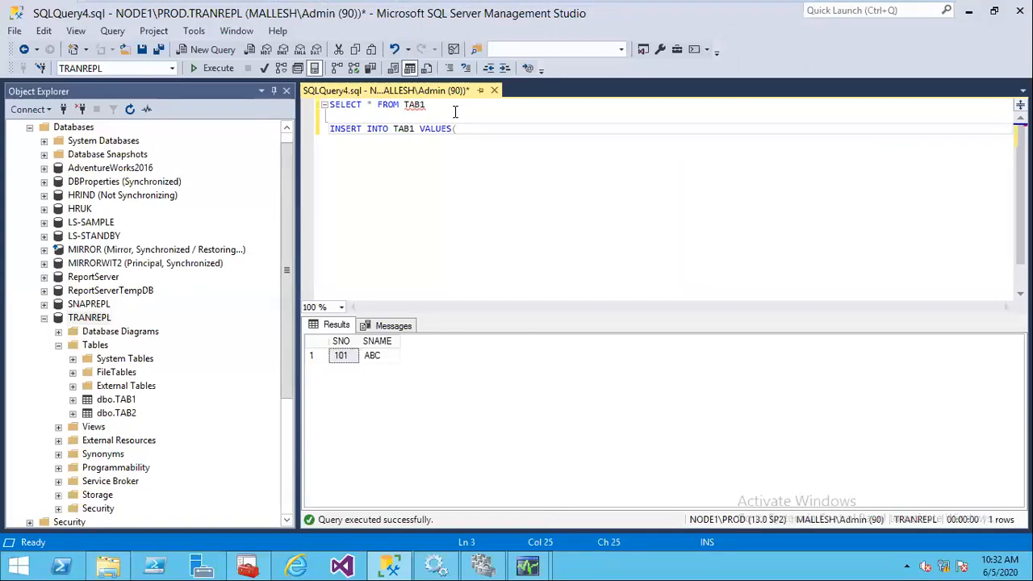
pyautogui.write("102,'CDC')")
pyautogui.moveTo(550, 137); pyautogui.dragTo(223, 132)
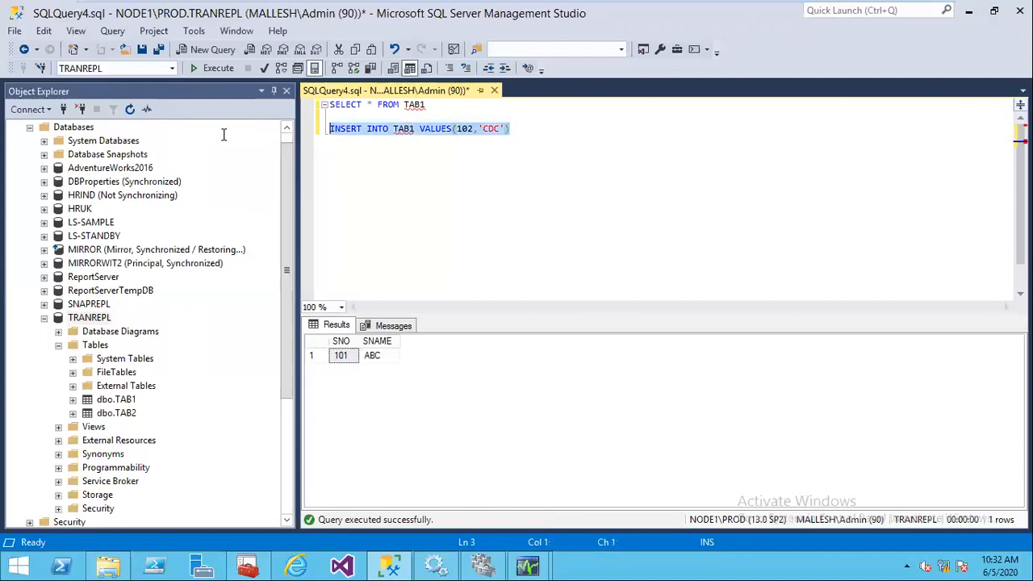
pyautogui.click(208, 70)
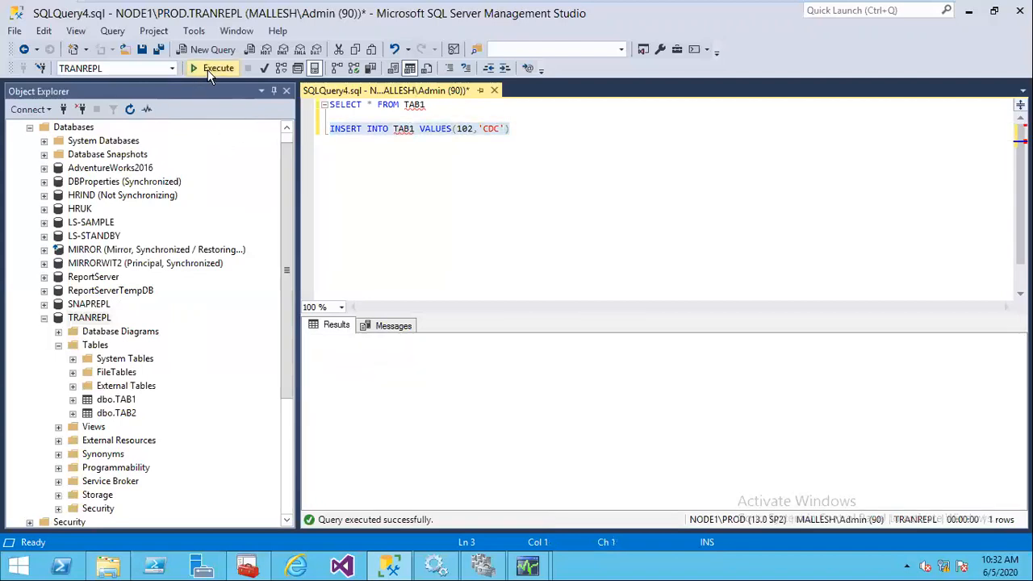
# - Rerun SELECT * FROM TAB1 on NODE1\PROD and on NODE2\DR to compare the rows in both databases
pyautogui.moveTo(435, 104); pyautogui.dragTo(214, 99)
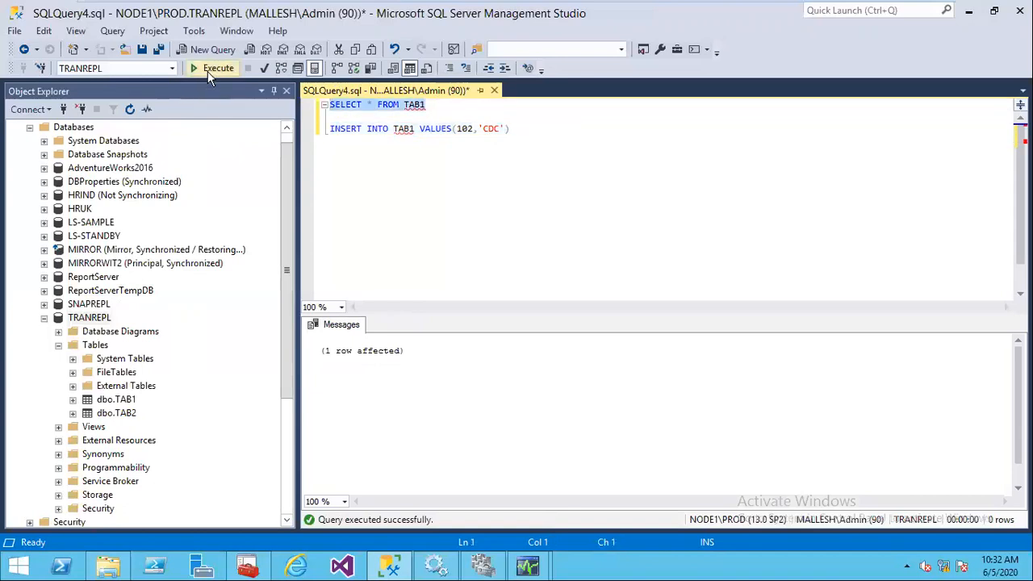
pyautogui.click(208, 70)
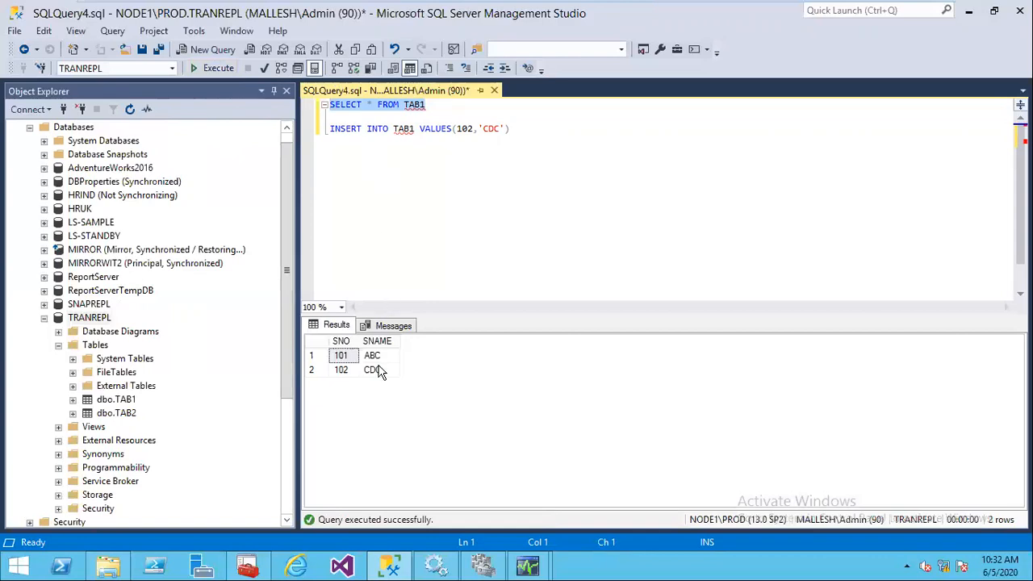
pyautogui.moveTo(678, 7)
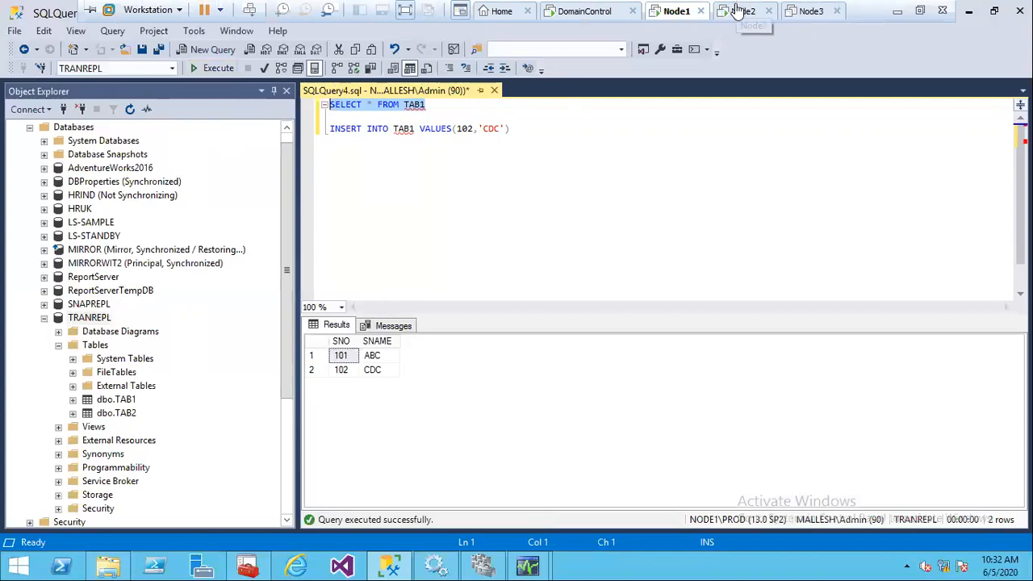
pyautogui.click(737, 10)
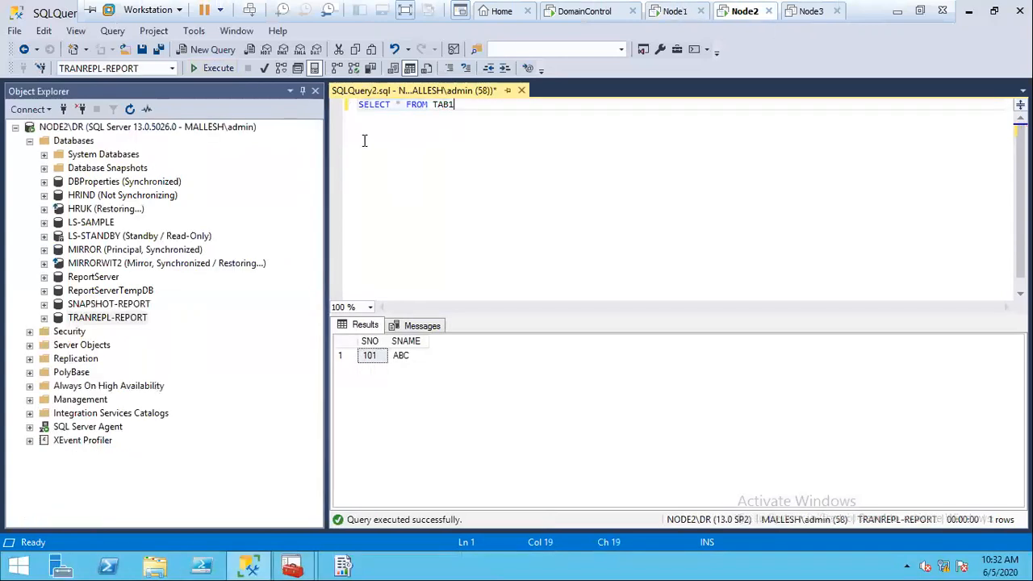
pyautogui.click(214, 70)
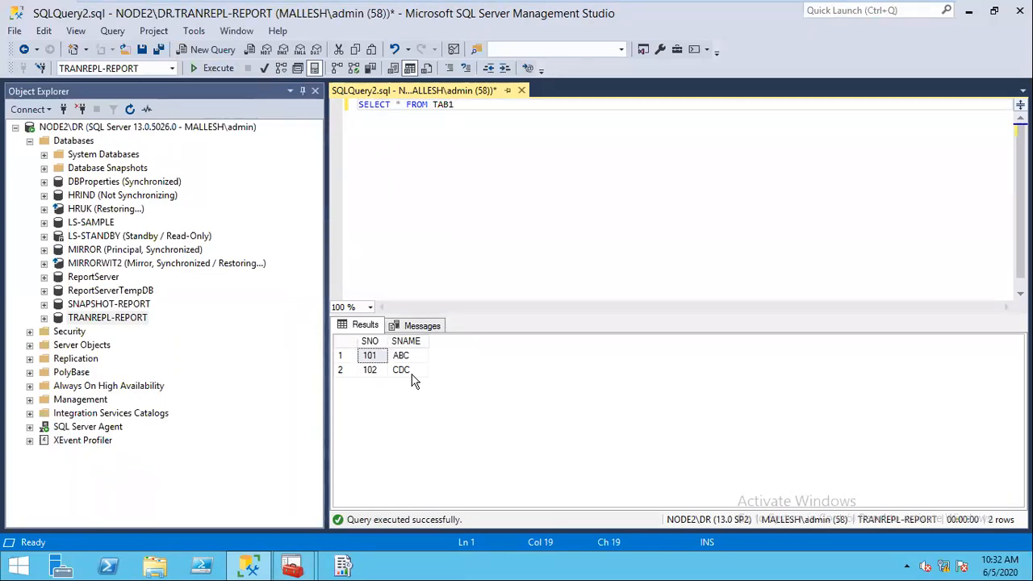
# - On NODE1\PROD, browse the distribution system database's tables and locate MSrepl_commands and MSrepl_transactions
pyautogui.click(676, 9)
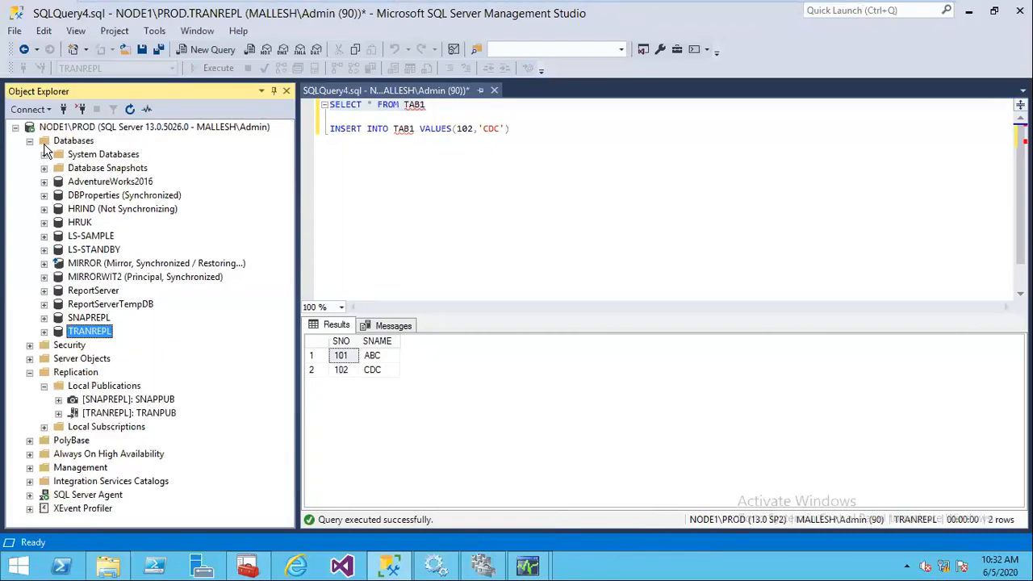
pyautogui.click(45, 155)
pyautogui.click(58, 169)
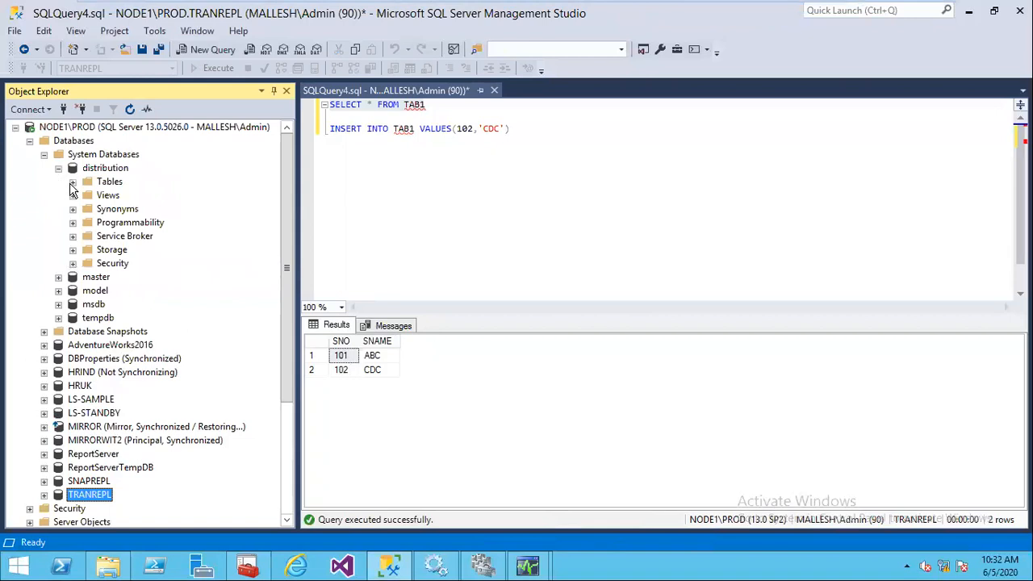
pyautogui.click(72, 184)
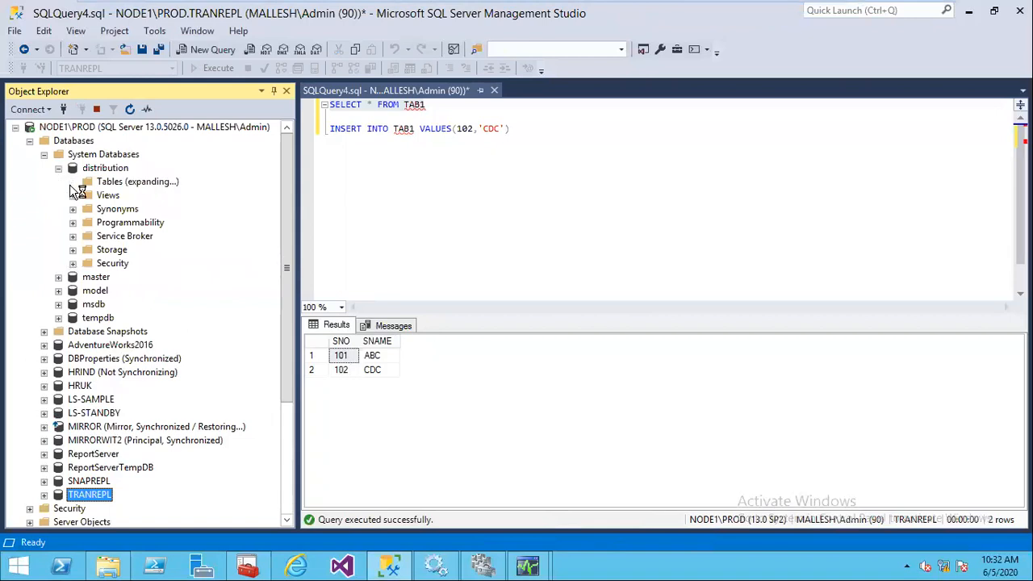
pyautogui.click(86, 196)
pyautogui.moveTo(294, 247); pyautogui.dragTo(295, 307)
pyautogui.click(213, 404)
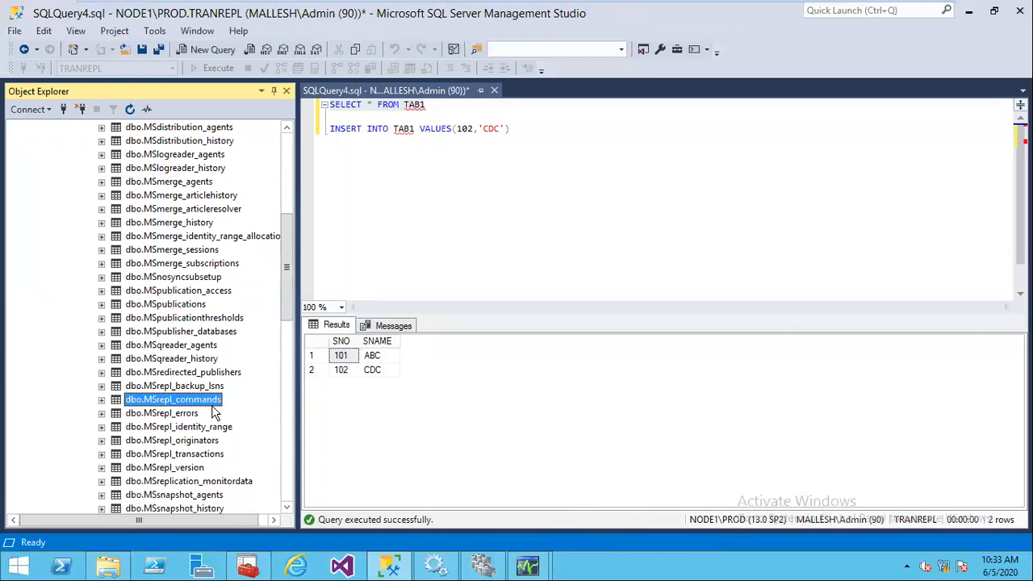
pyautogui.click(207, 456)
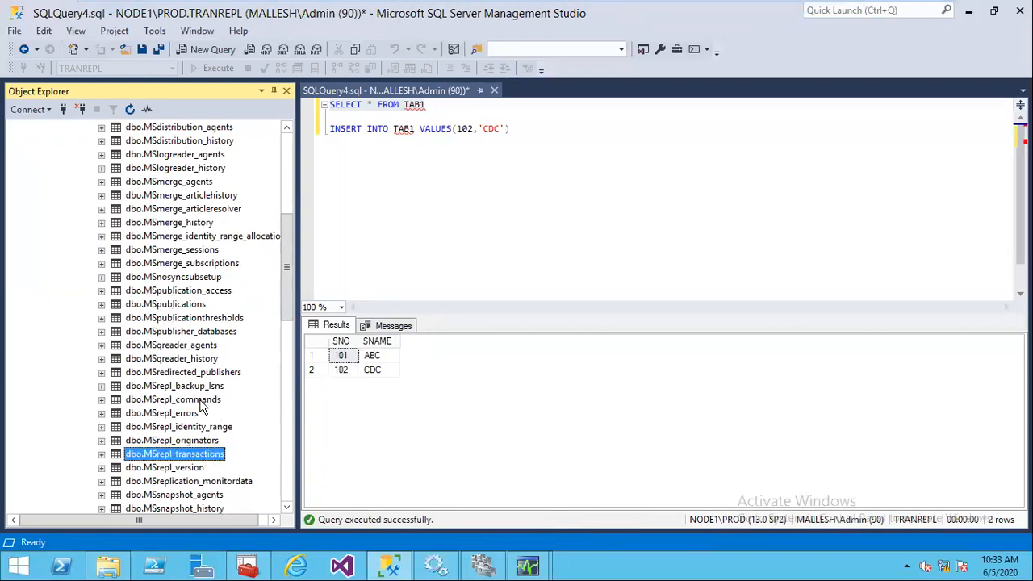
pyautogui.click(201, 402)
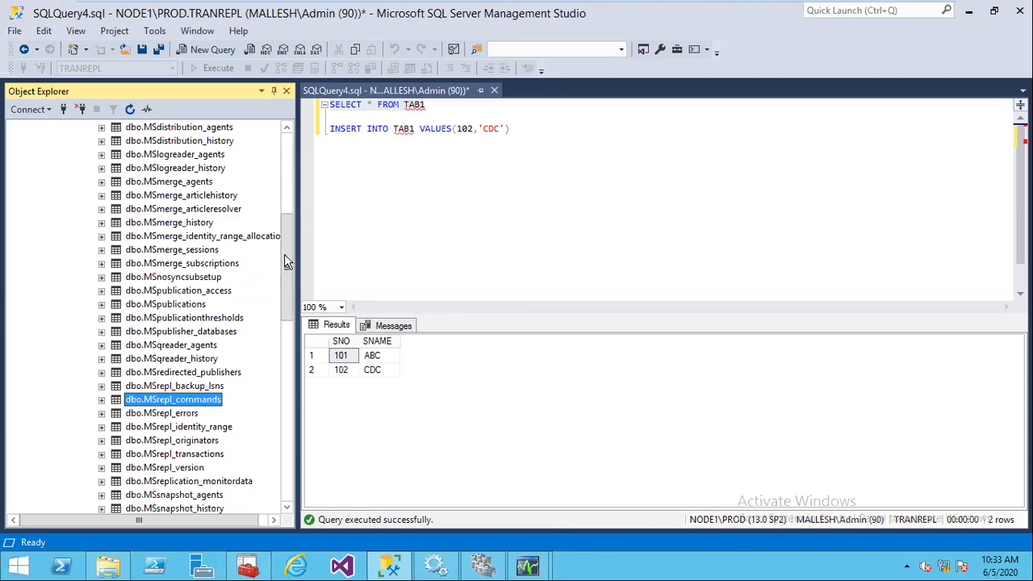
# - On NODE2\DR, add INSERT INTO TAB1 VALUES(103,'SDF') below the SELECT in the TRANREPL-REPORT query and run only that statement
pyautogui.click(738, 11)
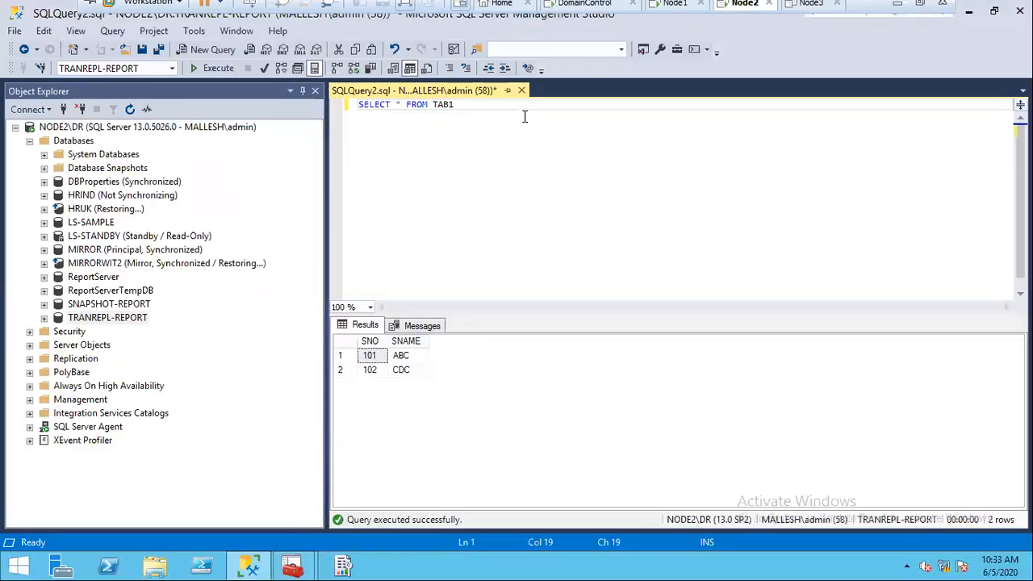
pyautogui.moveTo(523, 115); pyautogui.dragTo(339, 90)
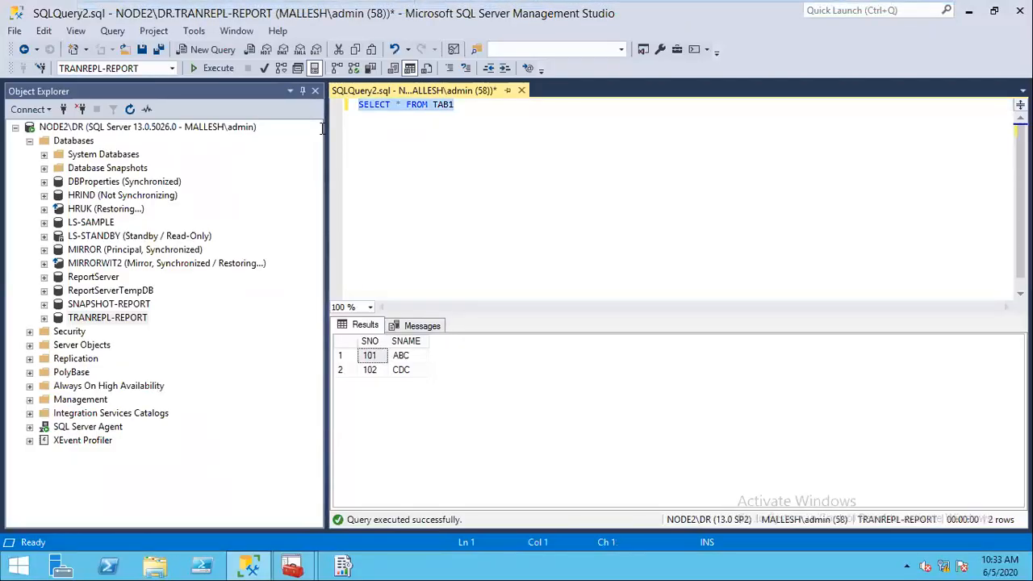
pyautogui.click(485, 148)
pyautogui.press('Return')
pyautogui.press('Return')
pyautogui.write('INSERT INTO T')
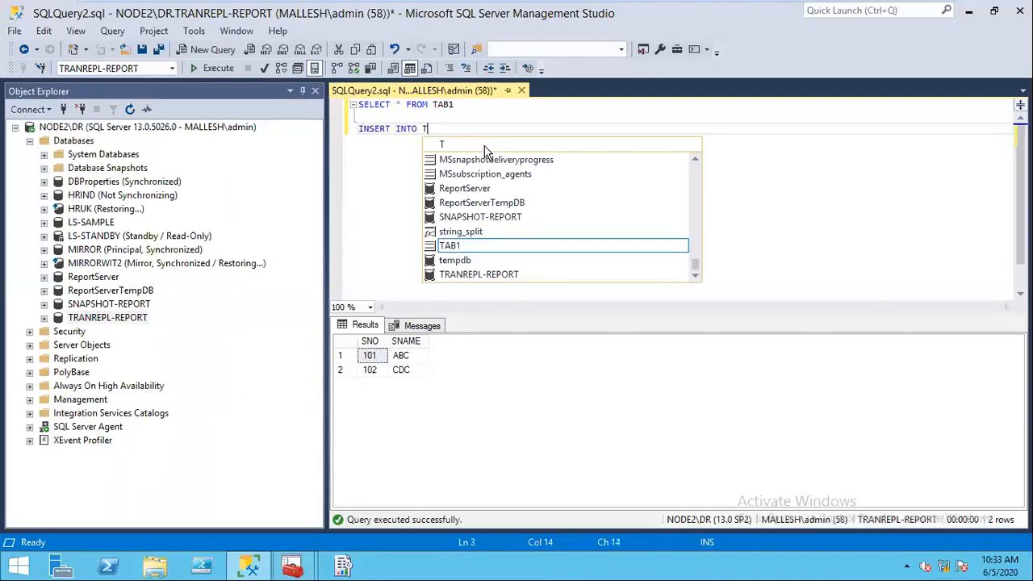
pyautogui.write('AB')
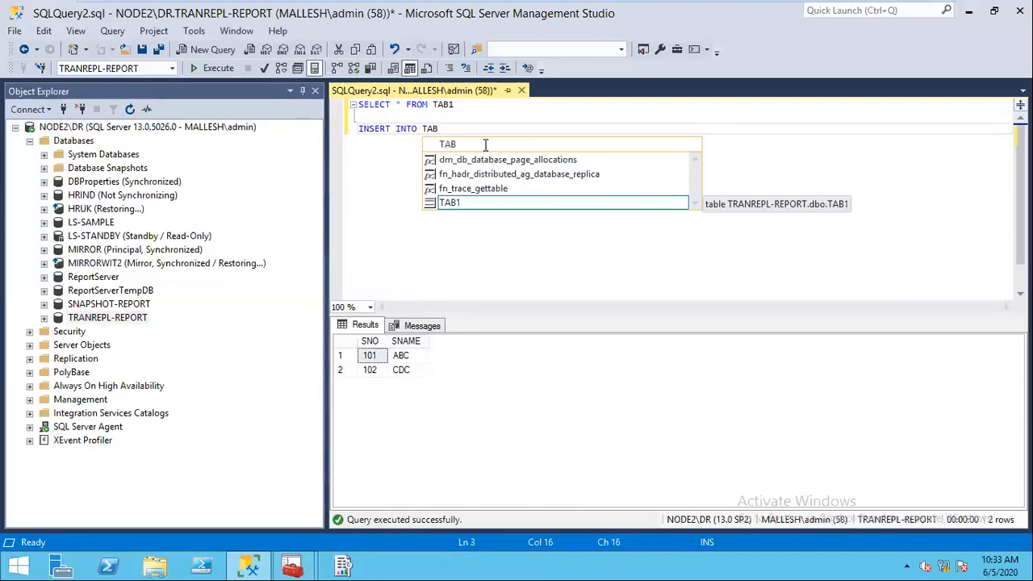
pyautogui.write('1 VALUES(1')
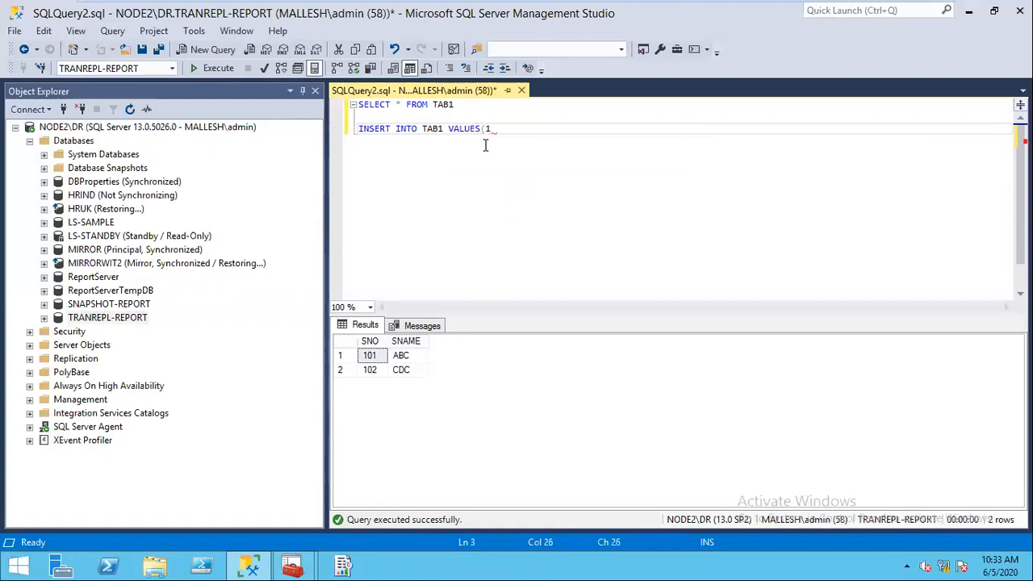
pyautogui.write("03,'SDF')")
pyautogui.moveTo(555, 131); pyautogui.dragTo(303, 133)
pyautogui.click(222, 73)
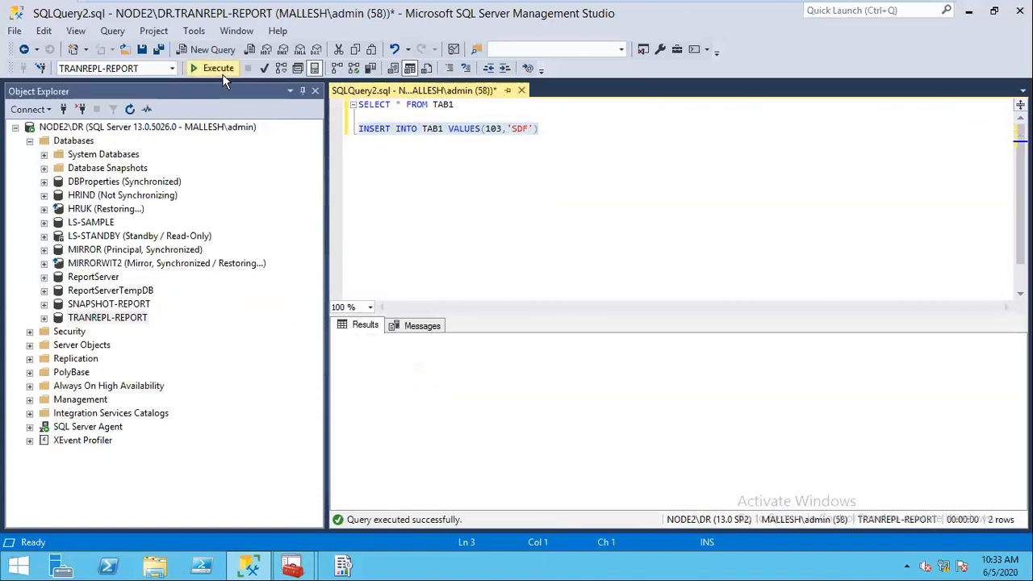
# - Rerun only SELECT * FROM TAB1 on NODE2\DR and examine the row with SNO 103
pyautogui.moveTo(466, 103); pyautogui.dragTo(348, 105)
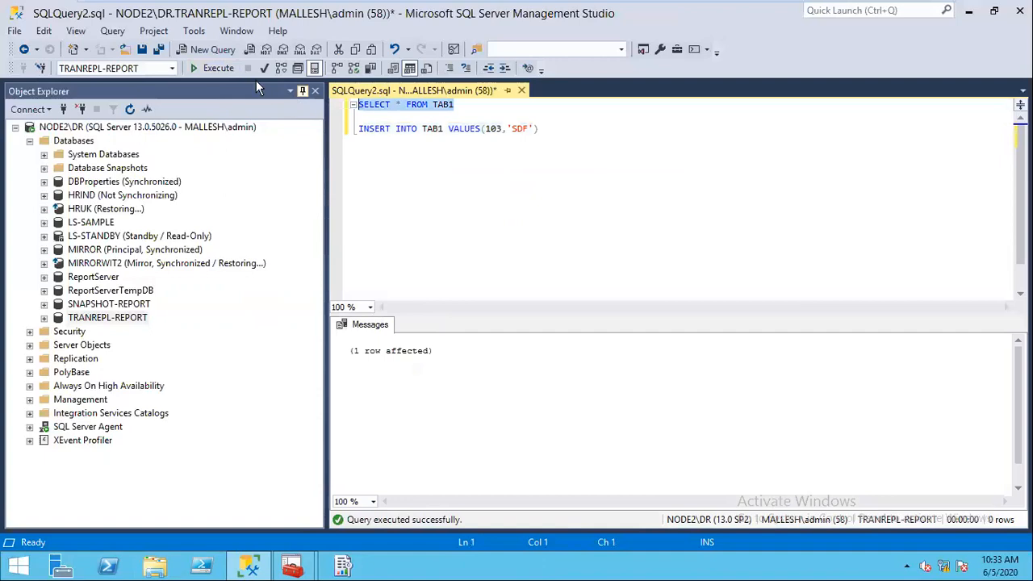
pyautogui.click(218, 68)
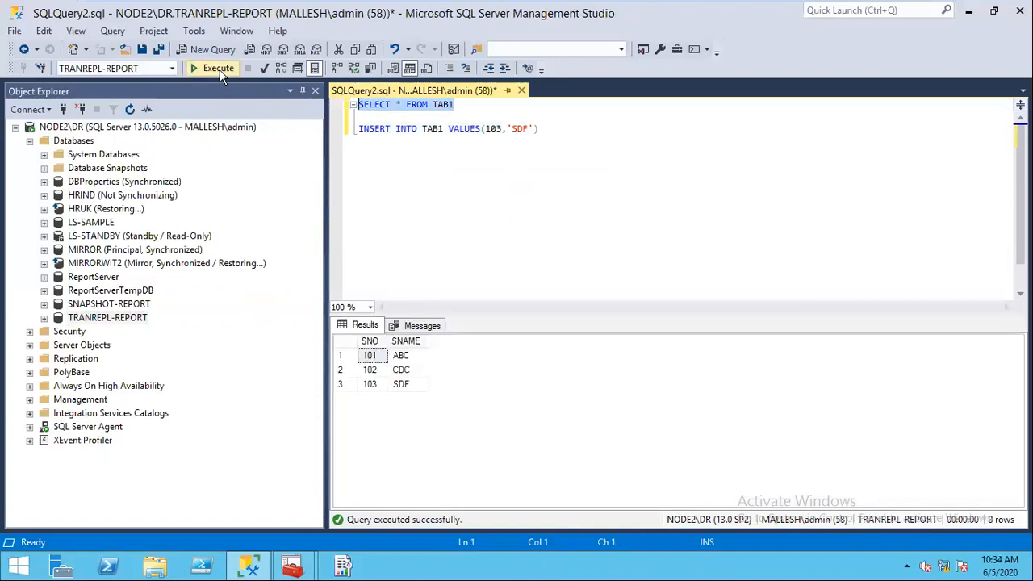
pyautogui.click(377, 392)
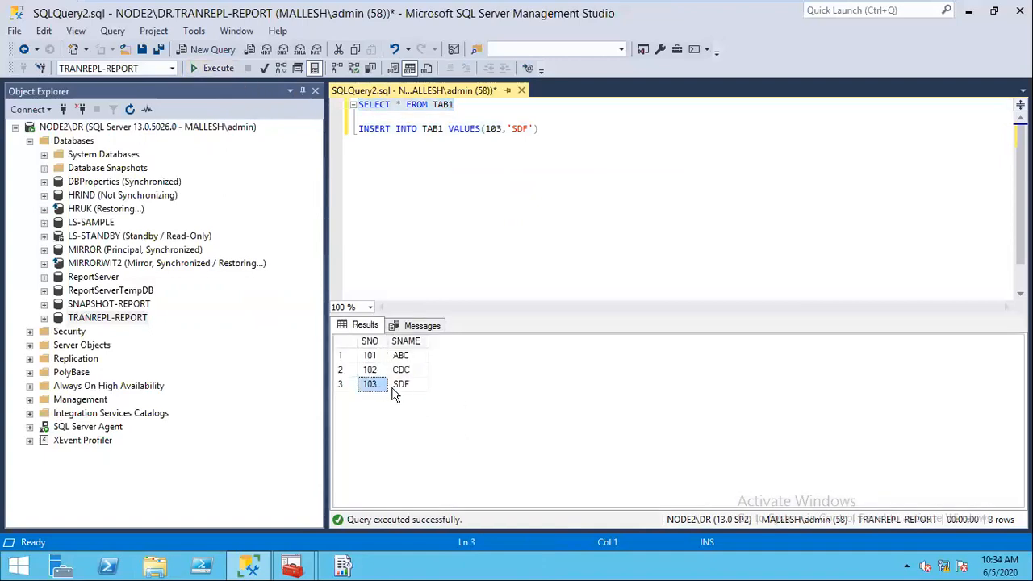
pyautogui.click(399, 387)
# - Switch back to NODE1\PROD and rerun SELECT * FROM TAB1 to check whether the subscriber's row reached the publisher
pyautogui.moveTo(637, 6)
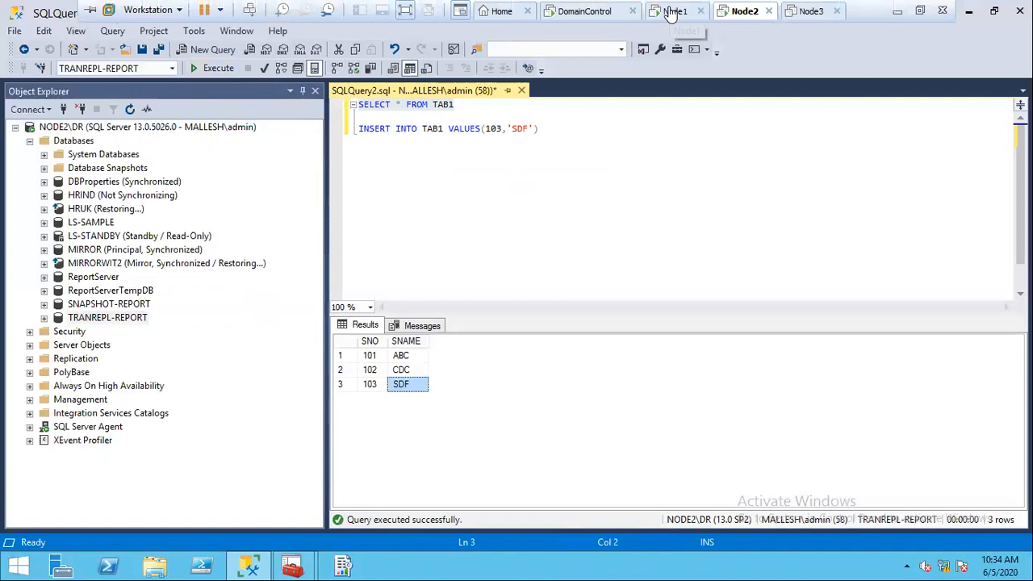
pyautogui.click(670, 12)
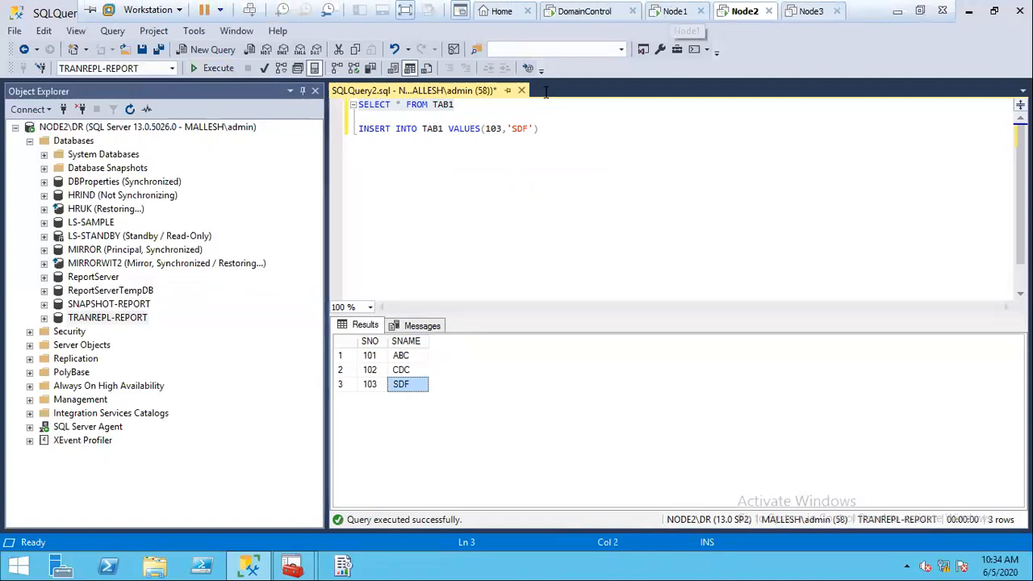
pyautogui.click(211, 69)
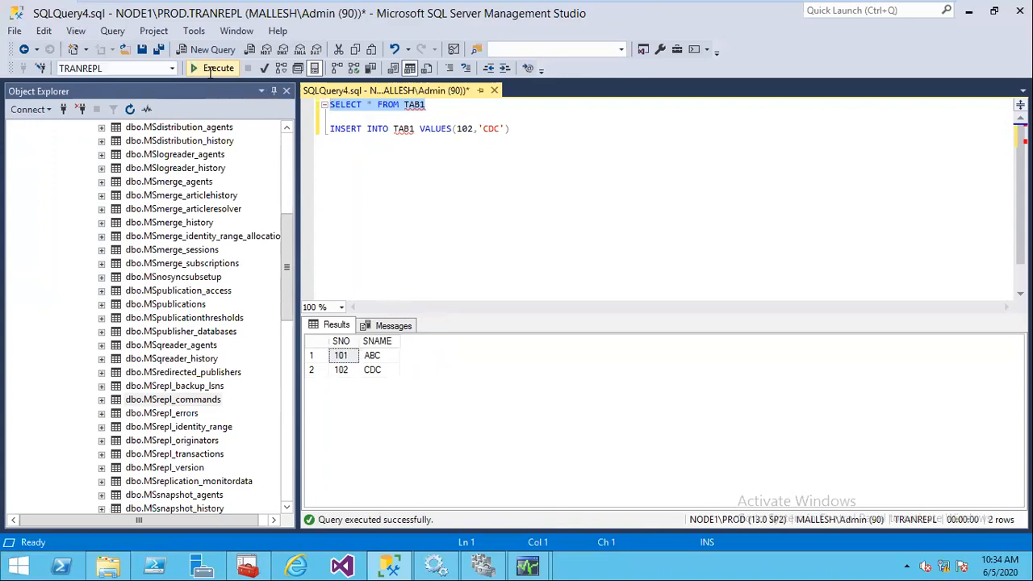
pyautogui.click(209, 71)
# - On NODE1\PROD, collapse the system databases, create a database named MERGEREPL with default settings, and expand its tables
pyautogui.click(287, 256)
pyautogui.scroll(3, 281, 193)
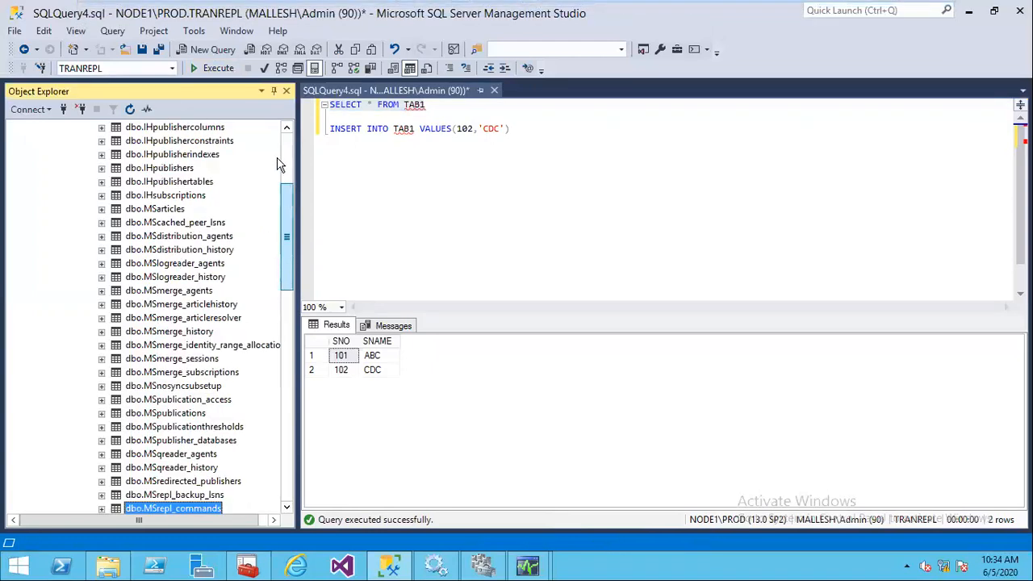
pyautogui.scroll(5, 277, 165)
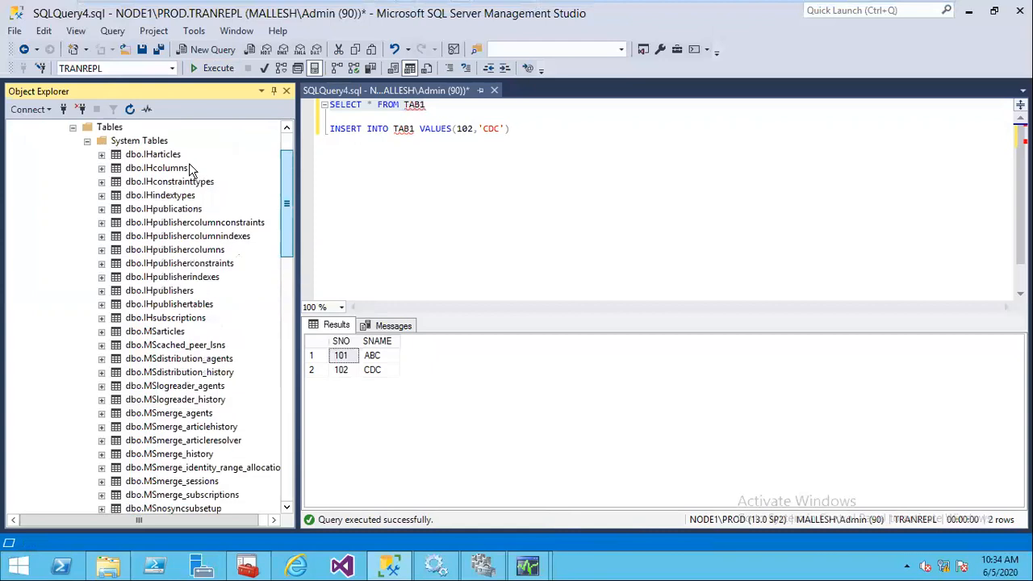
pyautogui.click(44, 154)
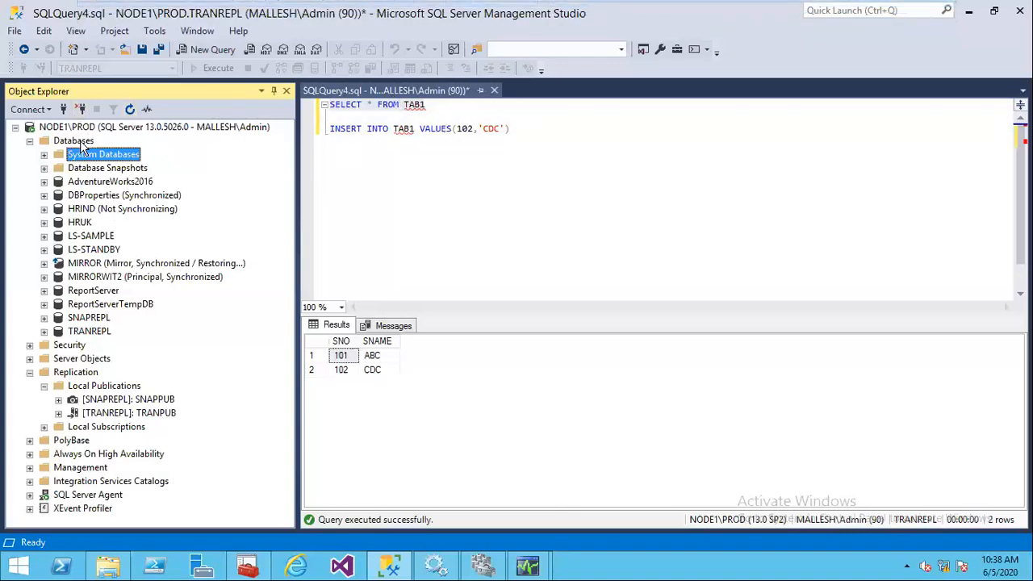
pyautogui.rightClick(80, 141)
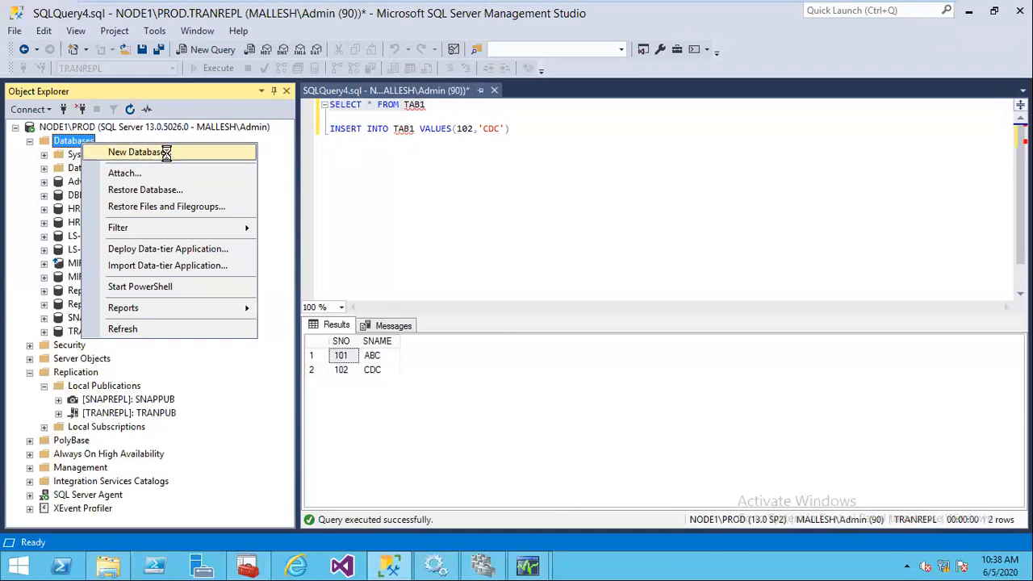
pyautogui.click(165, 152)
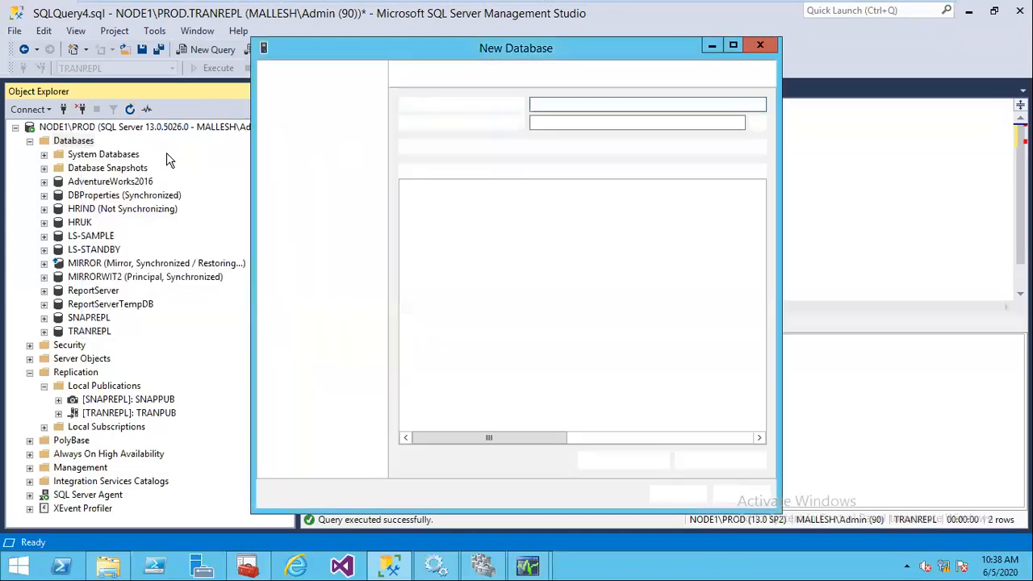
pyautogui.write('MERG')
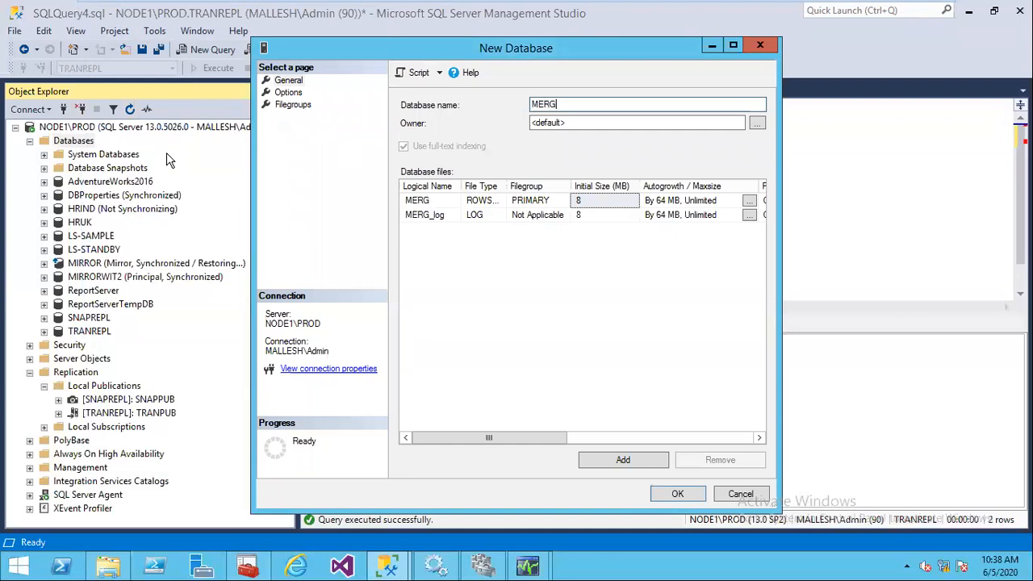
pyautogui.write('EREPL')
pyautogui.press('Return')
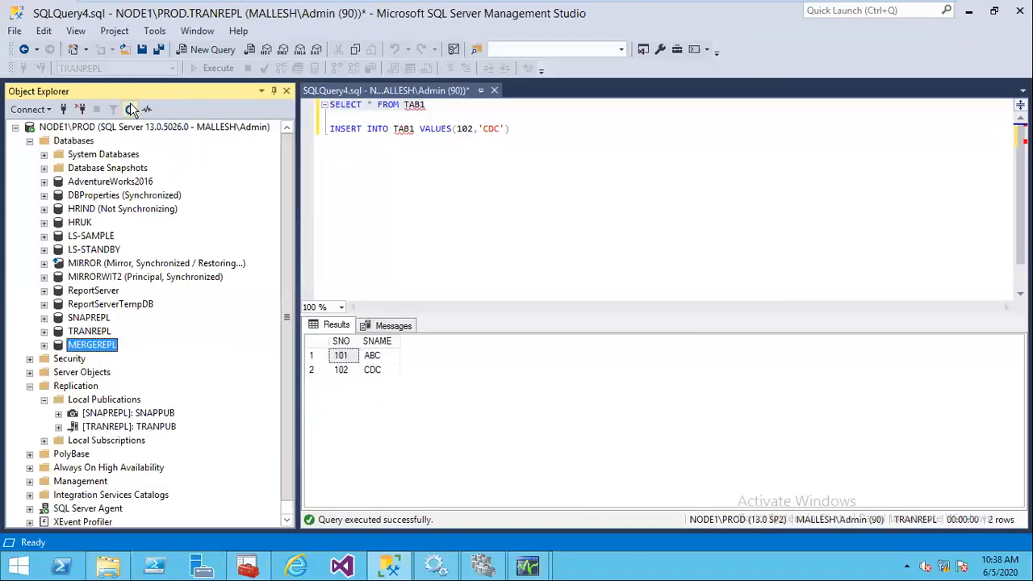
pyautogui.click(130, 109)
pyautogui.click(44, 344)
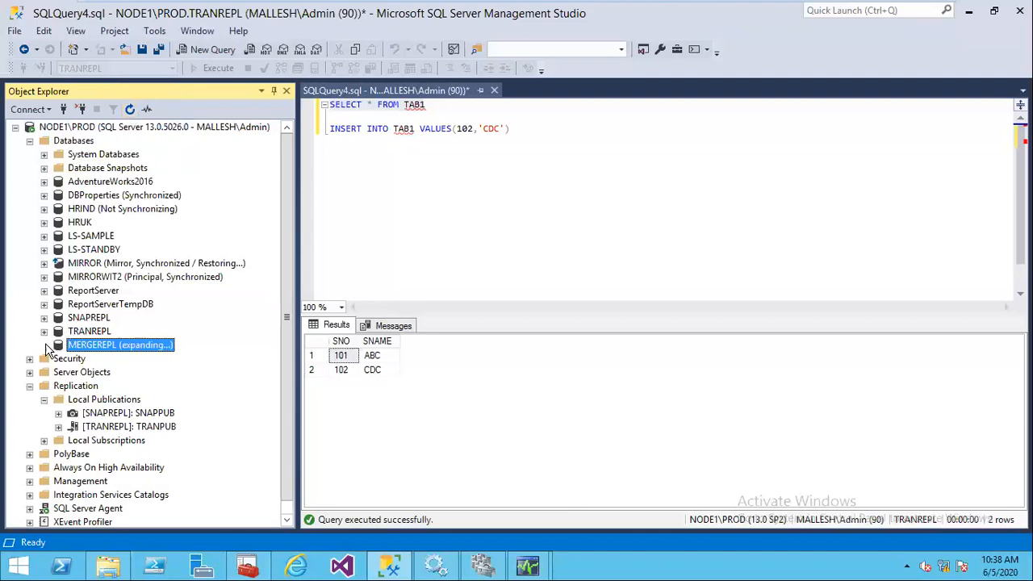
pyautogui.click(59, 372)
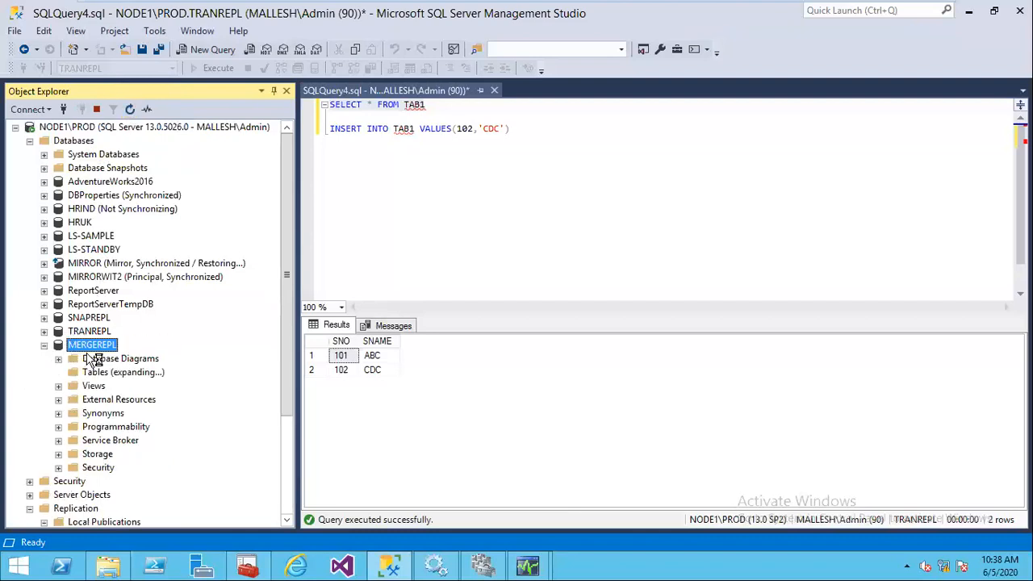
pyautogui.rightClick(91, 345)
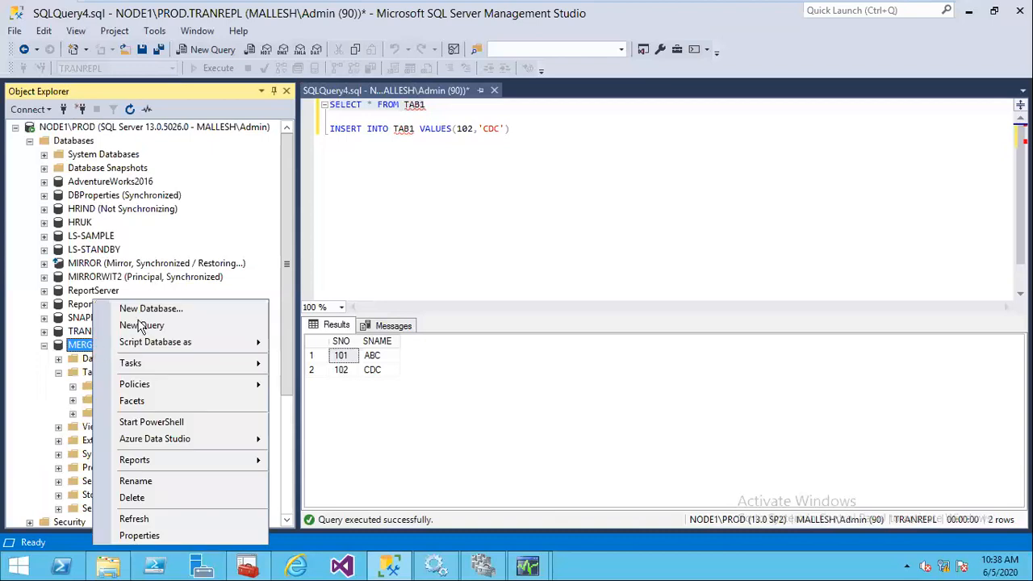
pyautogui.click(168, 305)
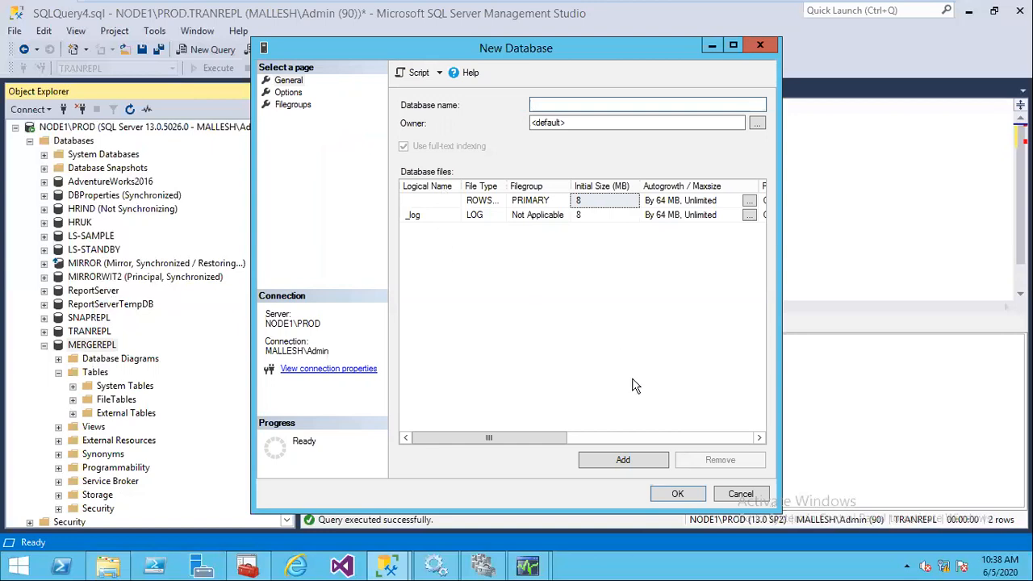
pyautogui.click(731, 495)
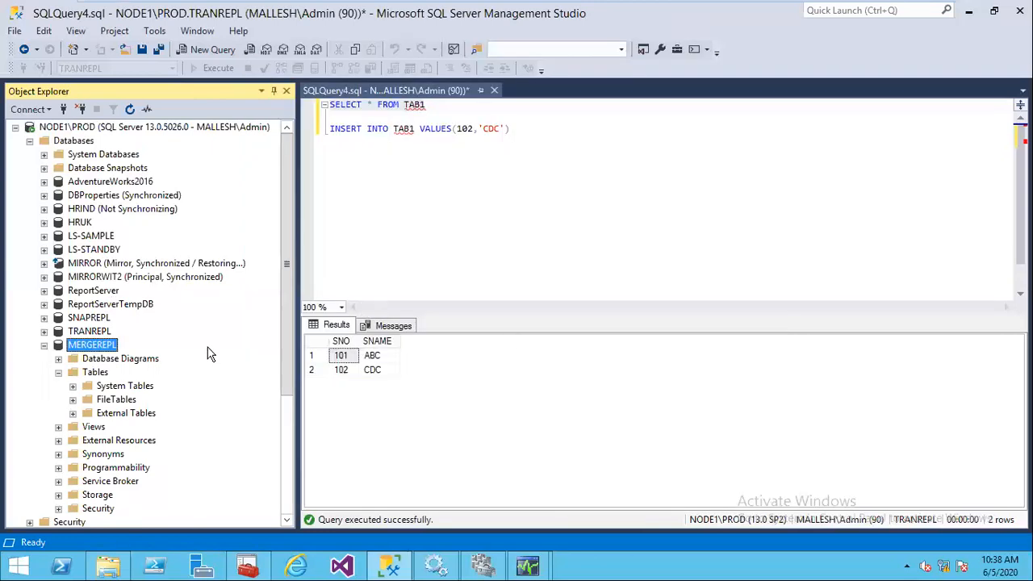
# - In a new query on MERGEREPL, write CREATE TABLE TAB1(SNO INT PRIMARY KEY, SNAME VARCHAR(20))
pyautogui.hotkey('ctrl', 'n')
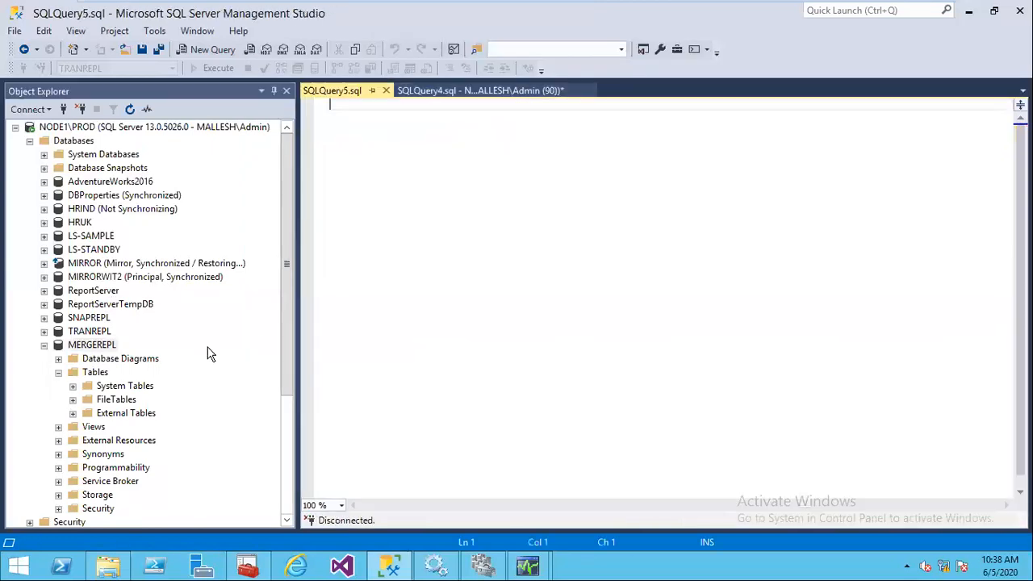
pyautogui.write('CREA')
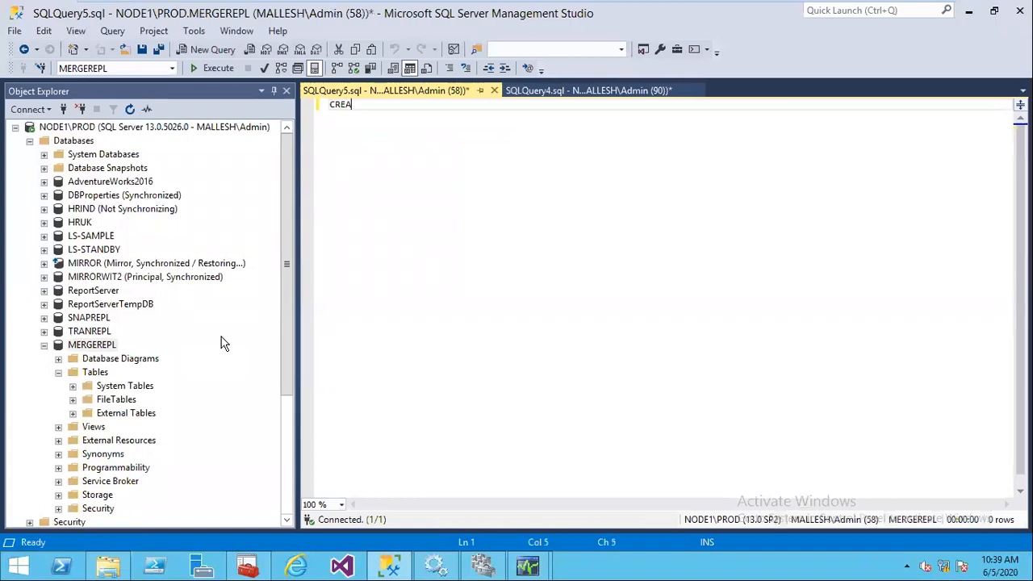
pyautogui.write('TE TABLE TAB1(SNOI')
pyautogui.press('BackSpace')
pyautogui.press('BackSpace')
pyautogui.write('INT PRIMRA')
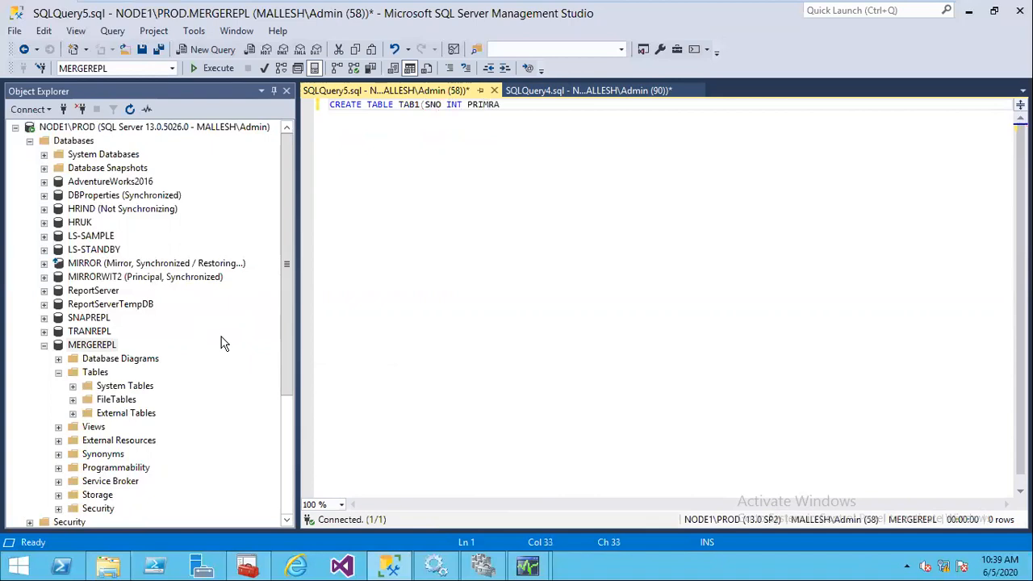
pyautogui.press('BackSpace')
pyautogui.press('BackSpace')
pyautogui.press('BackSpace')
pyautogui.write('MARY KEY,')
pyautogui.write('S')
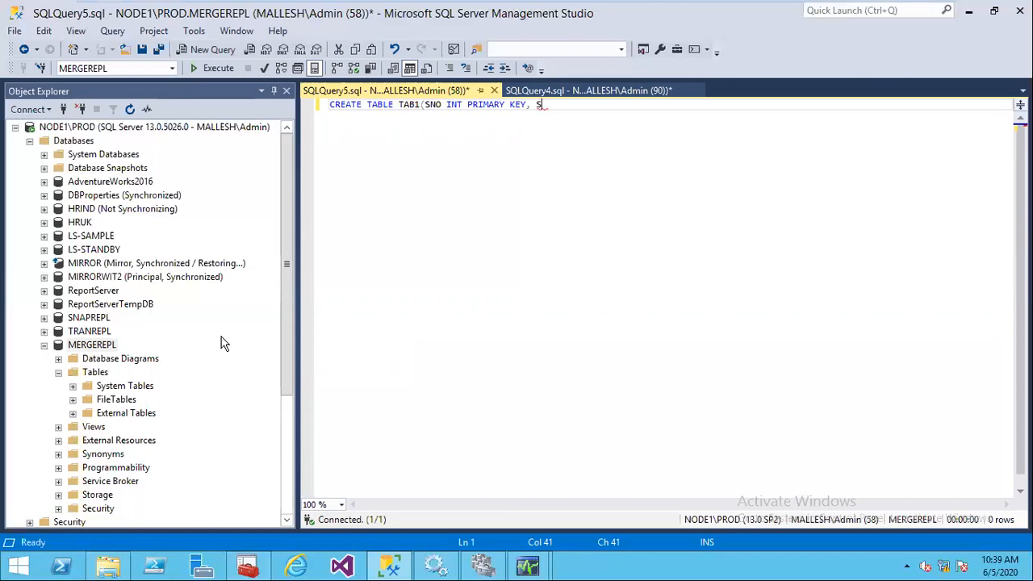
pyautogui.write('NMA')
pyautogui.press('BackSpace')
pyautogui.press('BackSpace')
pyautogui.write('AME VARCHAR(20))')
# - Add GO and INSERT INTO TAB1 VALUES(101,'ABC') below the CREATE TABLE statement, and run the whole script
pyautogui.press('Return')
pyautogui.write('GO')
pyautogui.press('Return')
pyautogui.write('INS')
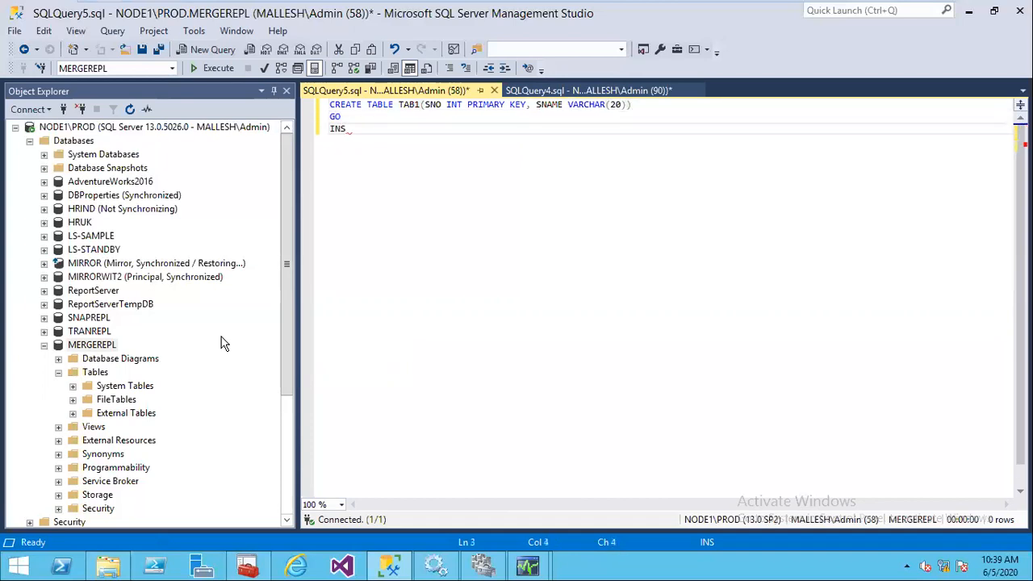
pyautogui.write('ERT INTO TAB1 ')
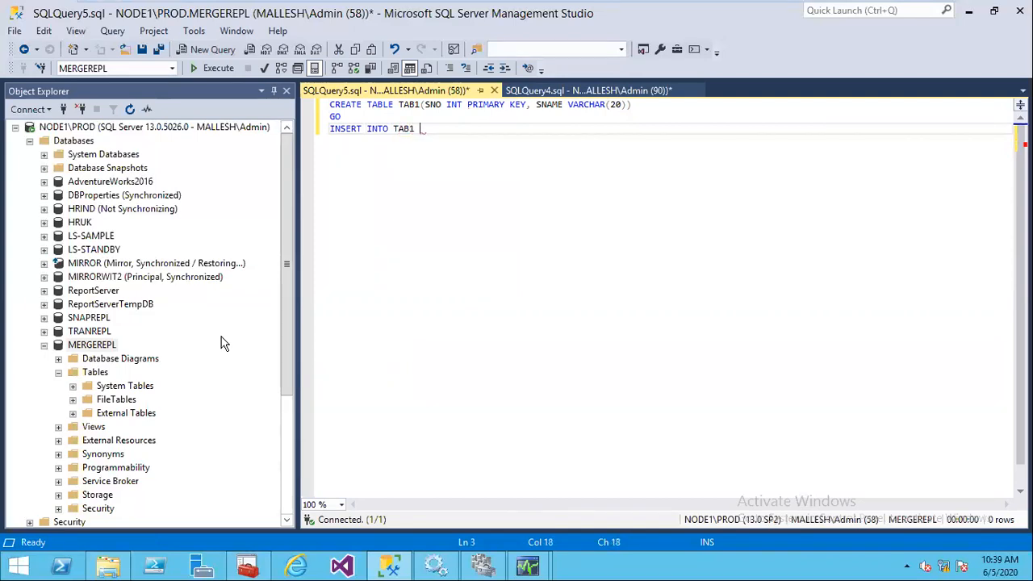
pyautogui.write("VALUES(101,'ABC'")
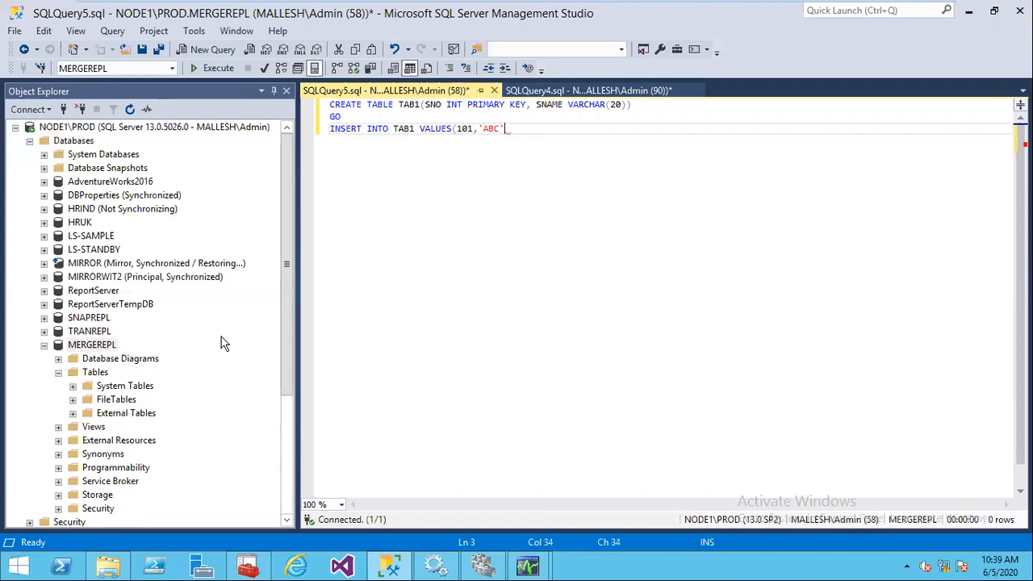
pyautogui.write(')')
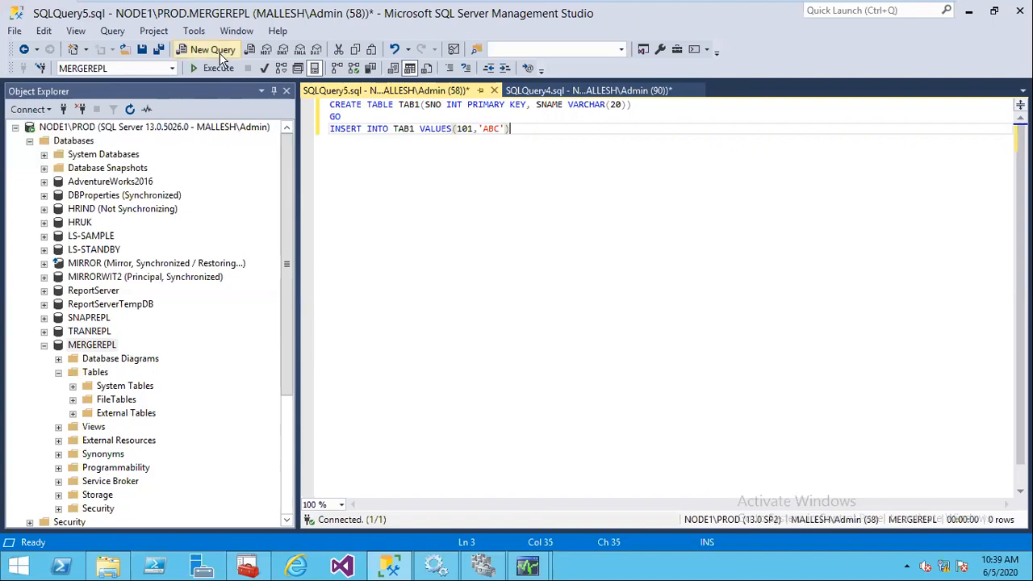
pyautogui.click(214, 69)
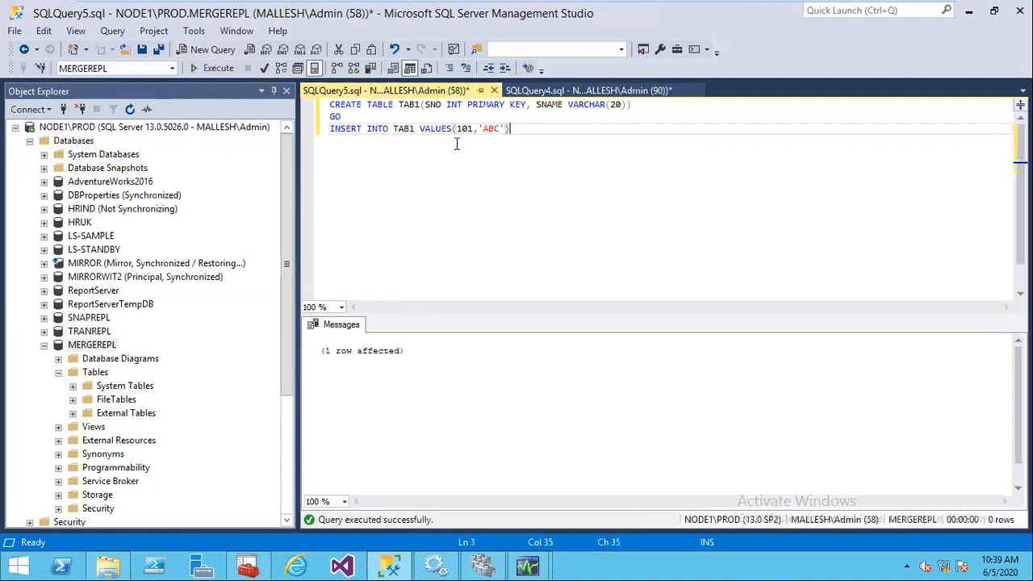
# - Change the table name to TAB2 in both the CREATE TABLE and INSERT statements, and remove PRIMARY KEY from the SNO column
pyautogui.click(420, 104)
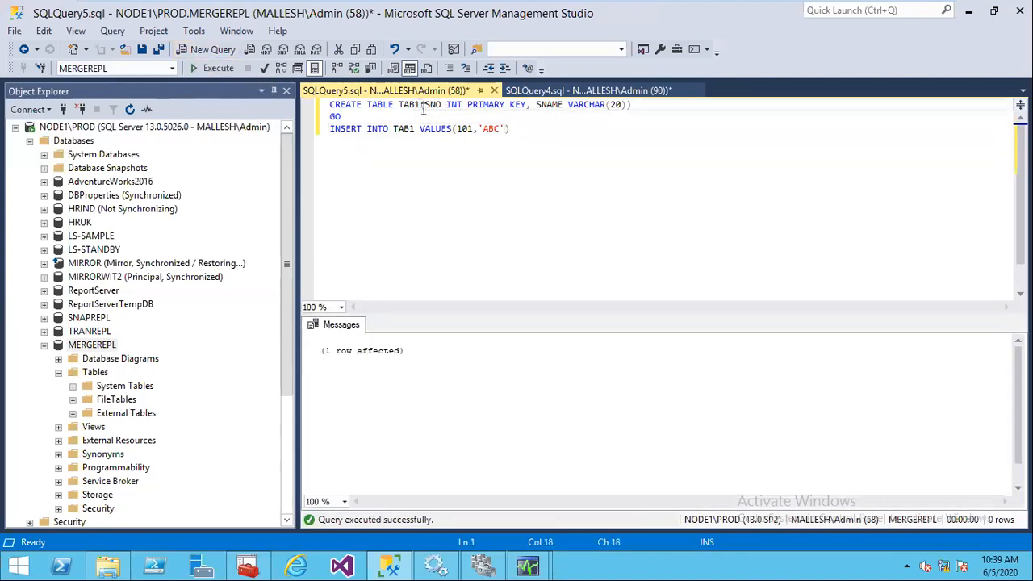
pyautogui.press('BackSpace')
pyautogui.write('2')
pyautogui.click(411, 129)
pyautogui.press('Delete')
pyautogui.write('2')
pyautogui.click(526, 105)
pyautogui.moveTo(491, 103); pyautogui.dragTo(465, 104)
pyautogui.press('Delete')
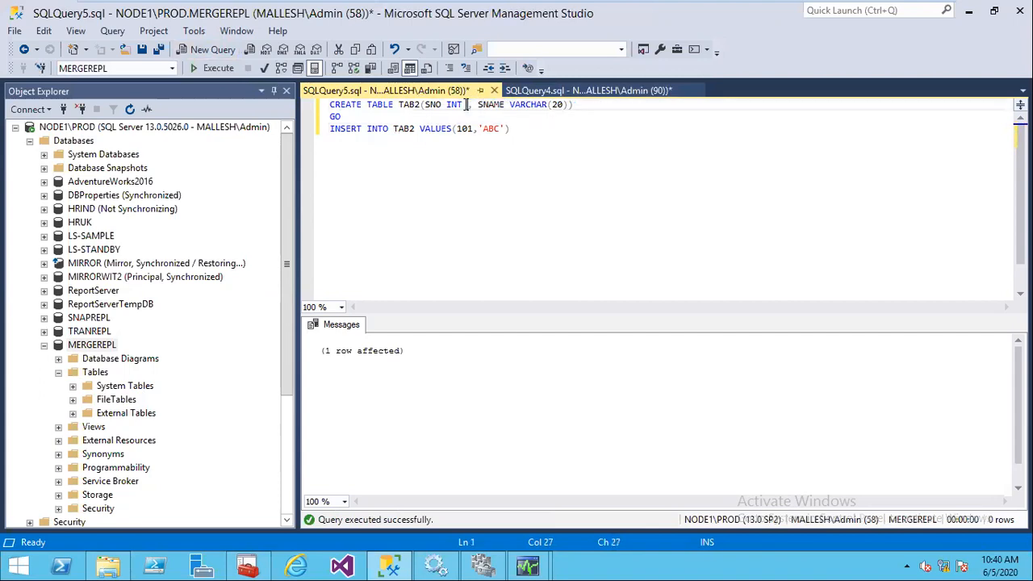
# - Tidy the spacing after INT, run the TAB2 creation and insert script, and refresh the MERGEREPL tables
pyautogui.press('BackSpace')
pyautogui.hotkey('ctrl', 'End')
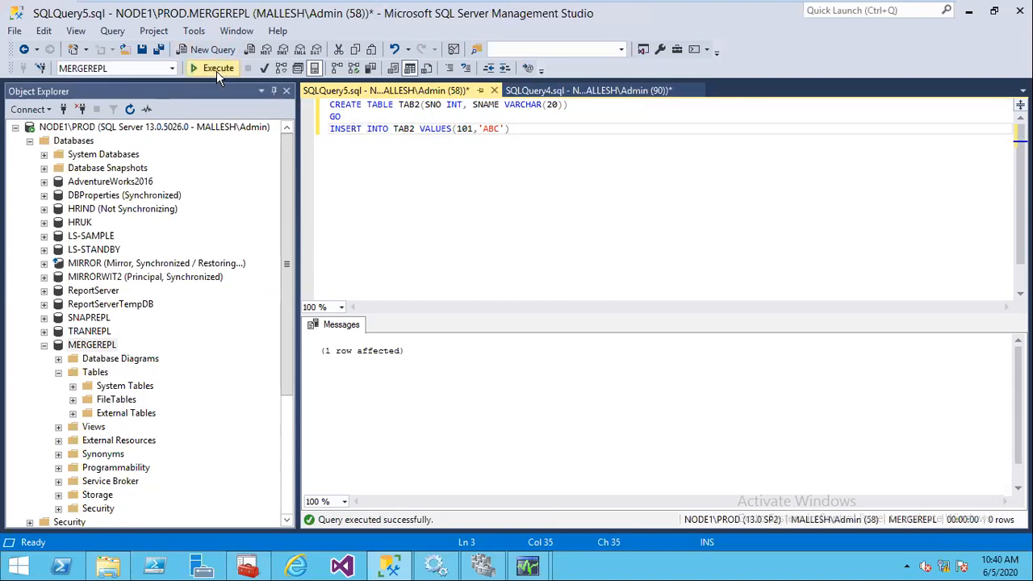
pyautogui.click(97, 372)
pyautogui.click(131, 109)
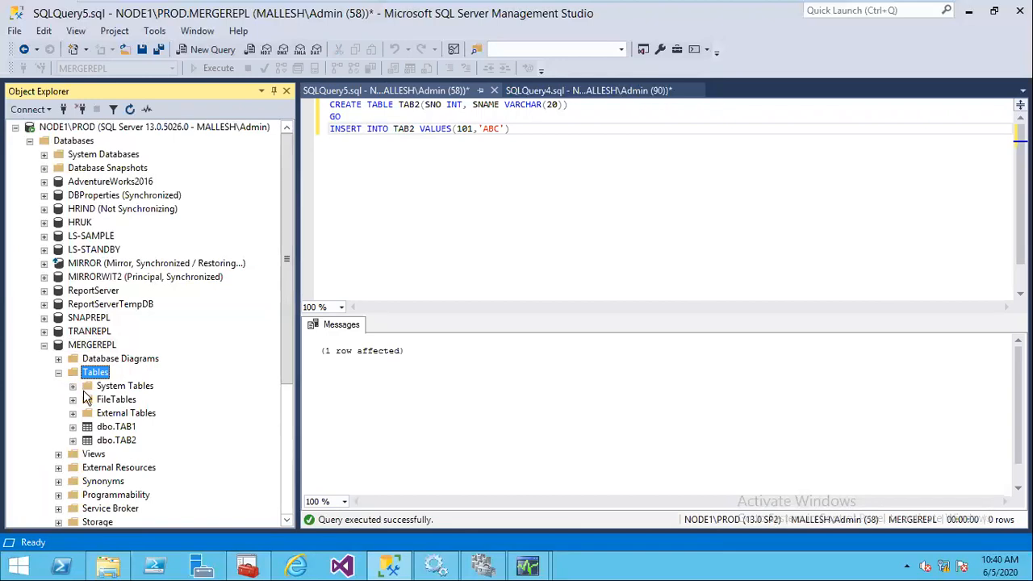
# - Close both open query windows without saving their changes
pyautogui.click(493, 90)
pyautogui.click(567, 371)
pyautogui.click(494, 90)
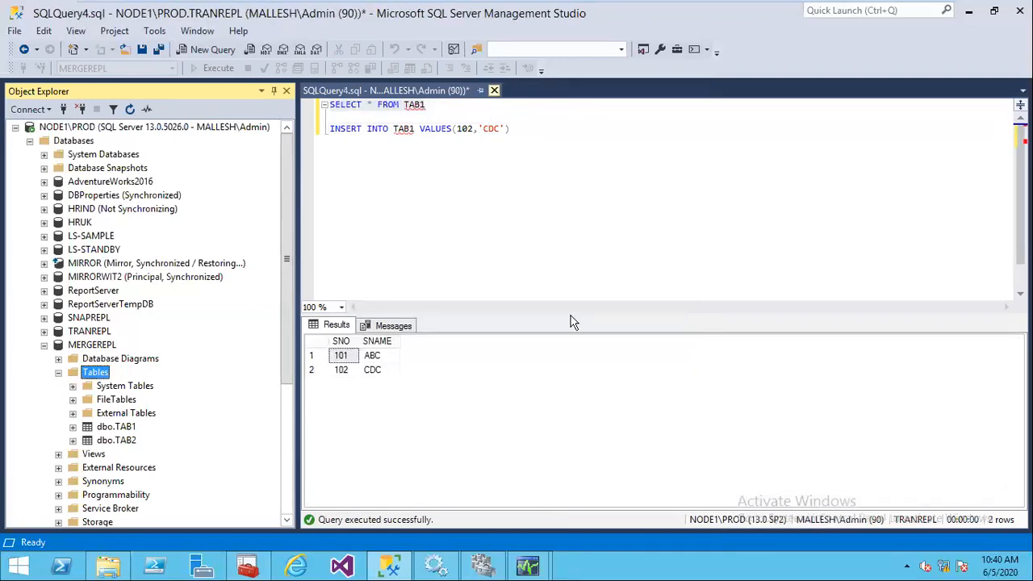
pyautogui.click(575, 374)
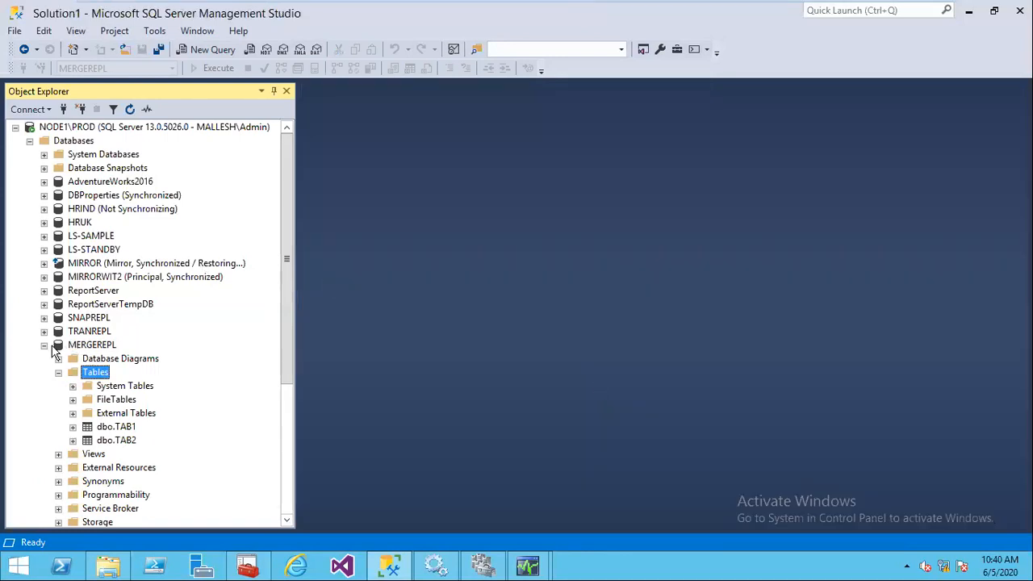
# - Refresh the MERGEREPL database node, and collapse the Replication and Databases folders on NODE1\PROD
pyautogui.click(128, 111)
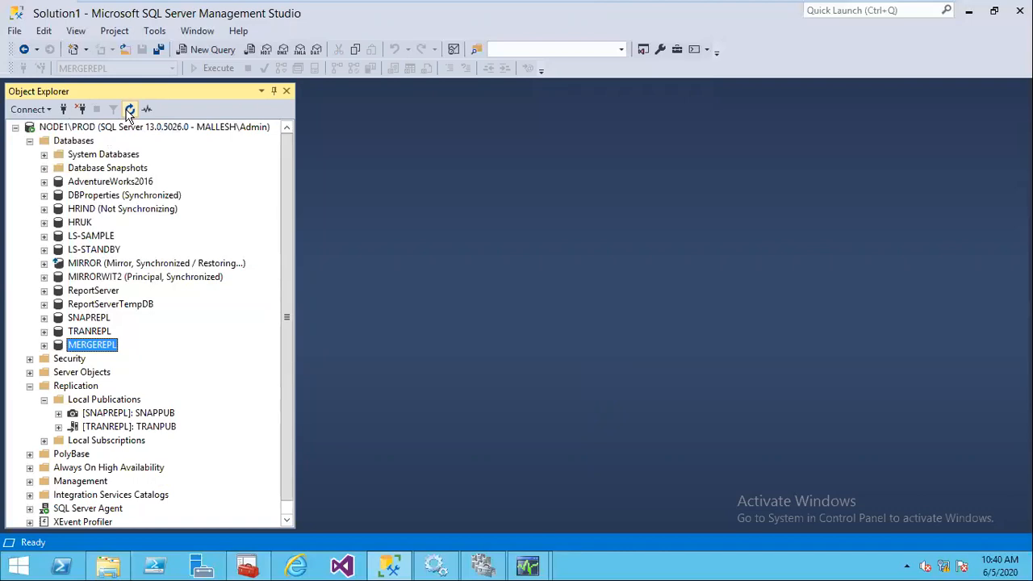
pyautogui.click(29, 387)
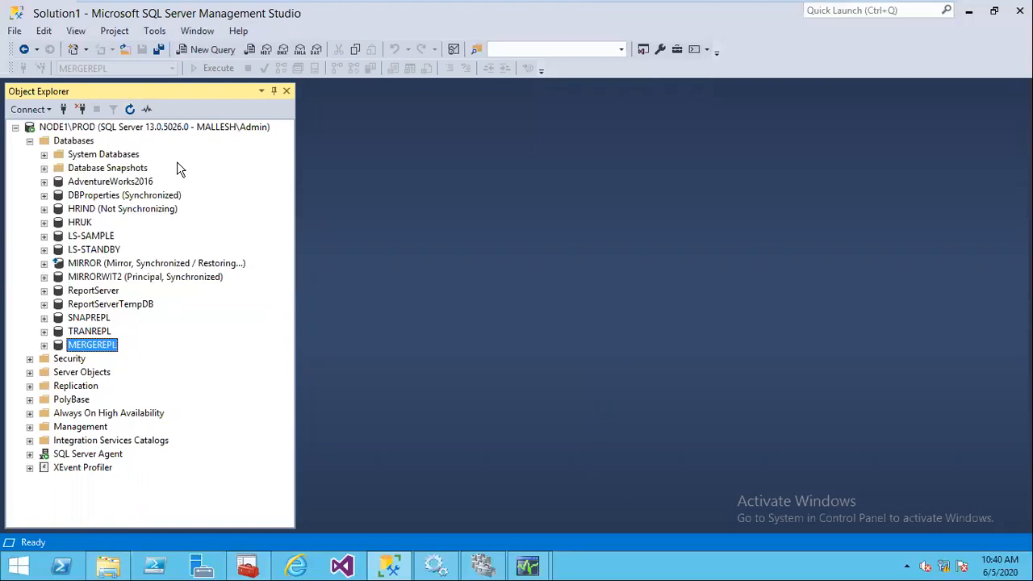
pyautogui.click(44, 346)
pyautogui.click(45, 345)
pyautogui.click(30, 141)
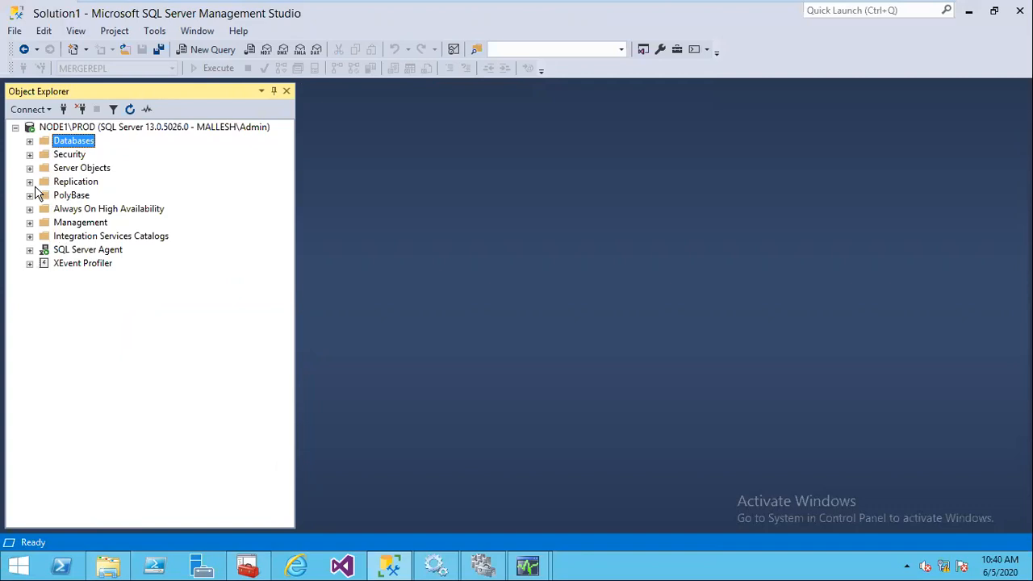
# - Start a new local publication under Replication on NODE1\PROD, with MERGEREPL as the publication database
pyautogui.click(33, 184)
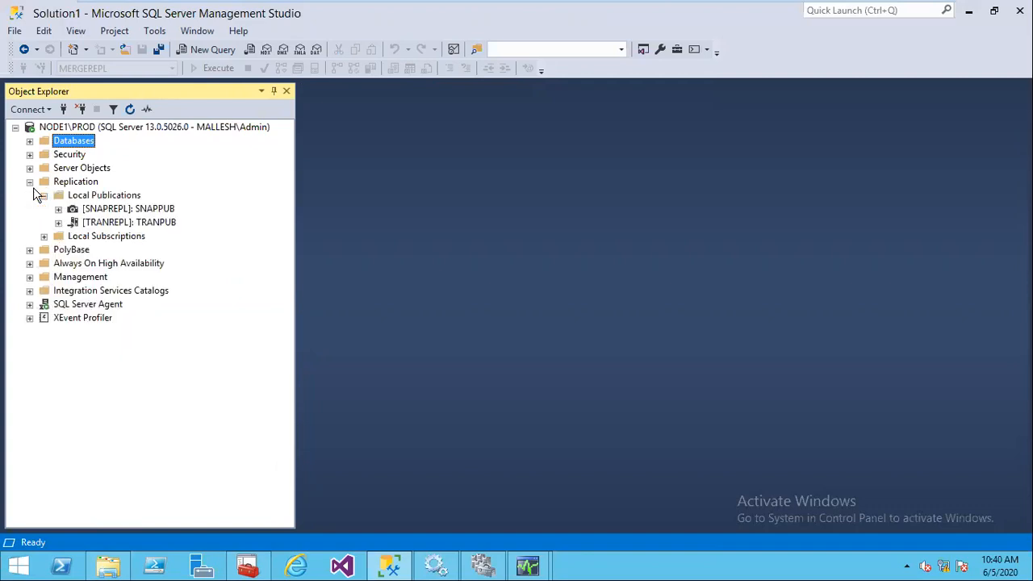
pyautogui.rightClick(98, 196)
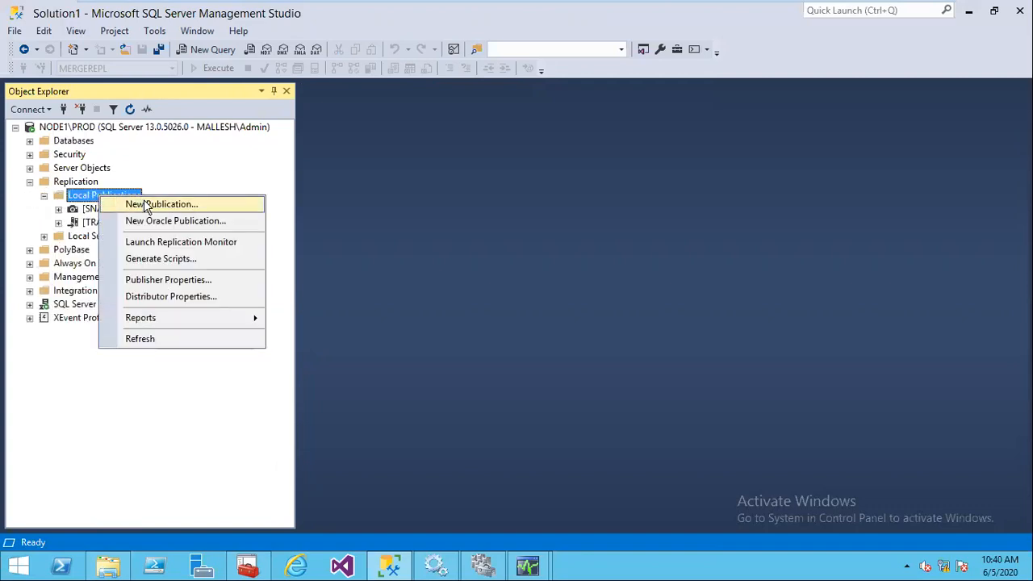
pyautogui.click(147, 207)
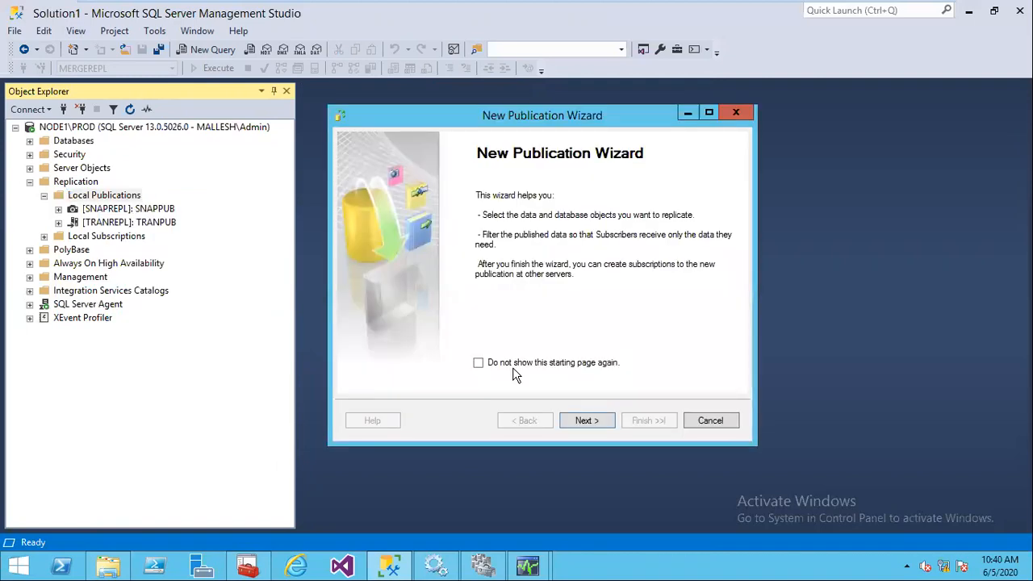
pyautogui.click(583, 423)
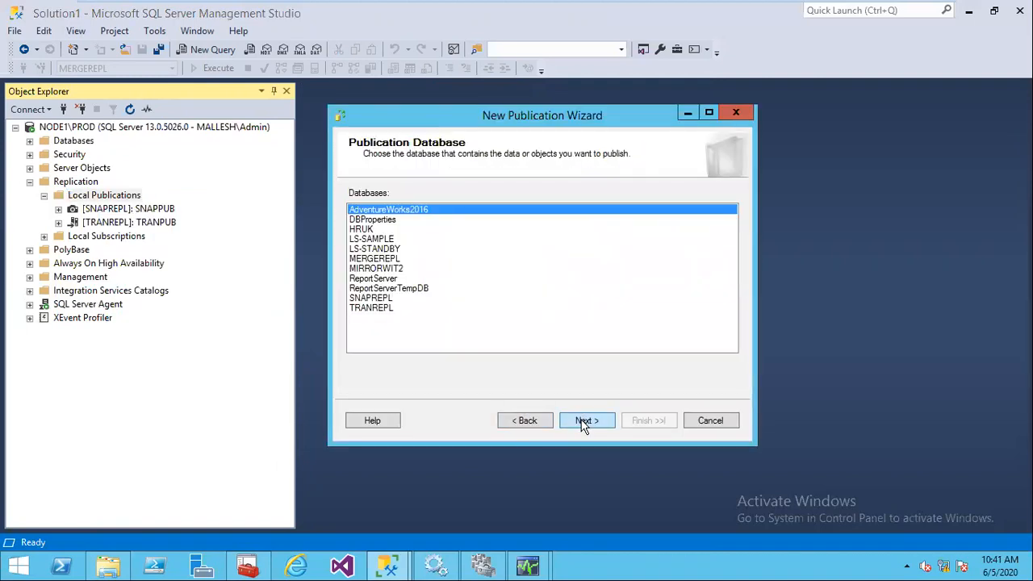
pyautogui.click(374, 259)
pyautogui.press('Return')
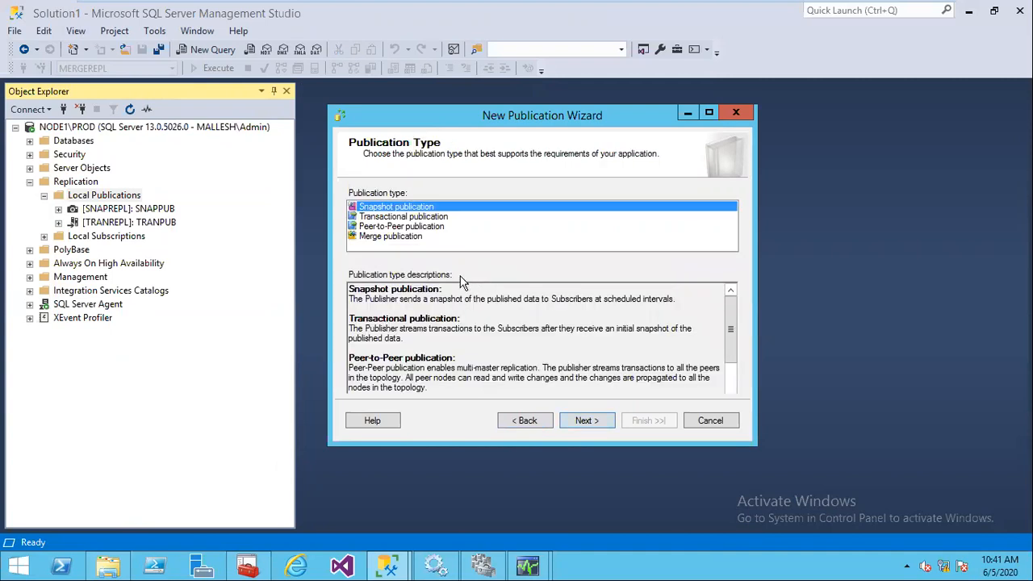
# - Choose Merge publication as the publication type, and accept SQL Server 2008 or later as the subscriber type
pyautogui.click(403, 237)
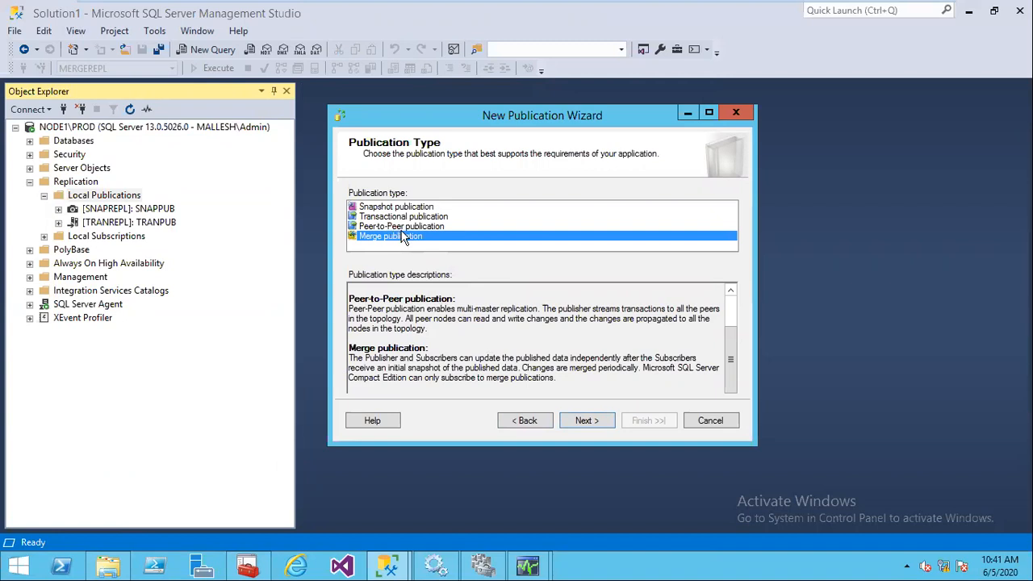
pyautogui.scroll(1, 526, 385)
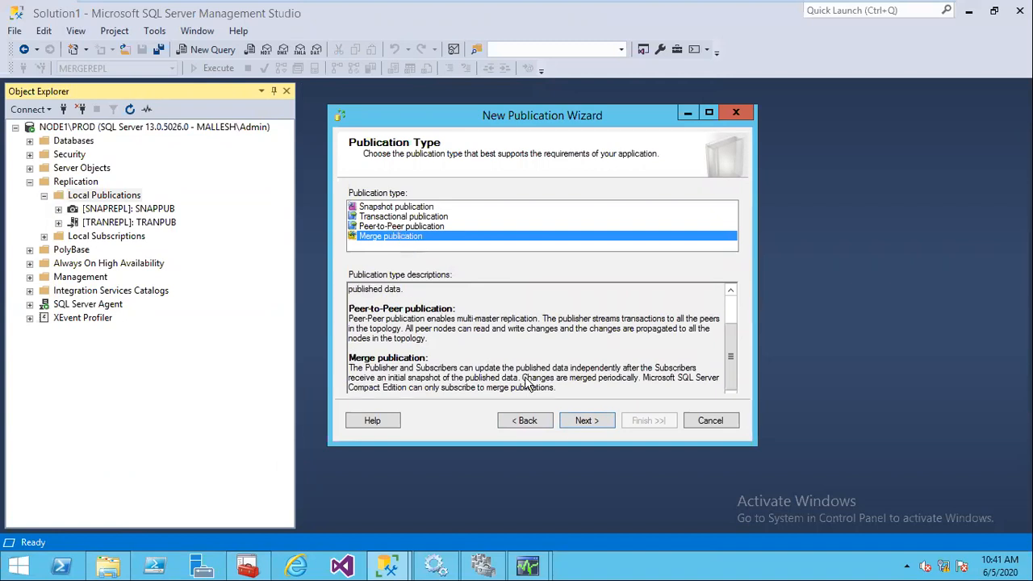
pyautogui.click(588, 420)
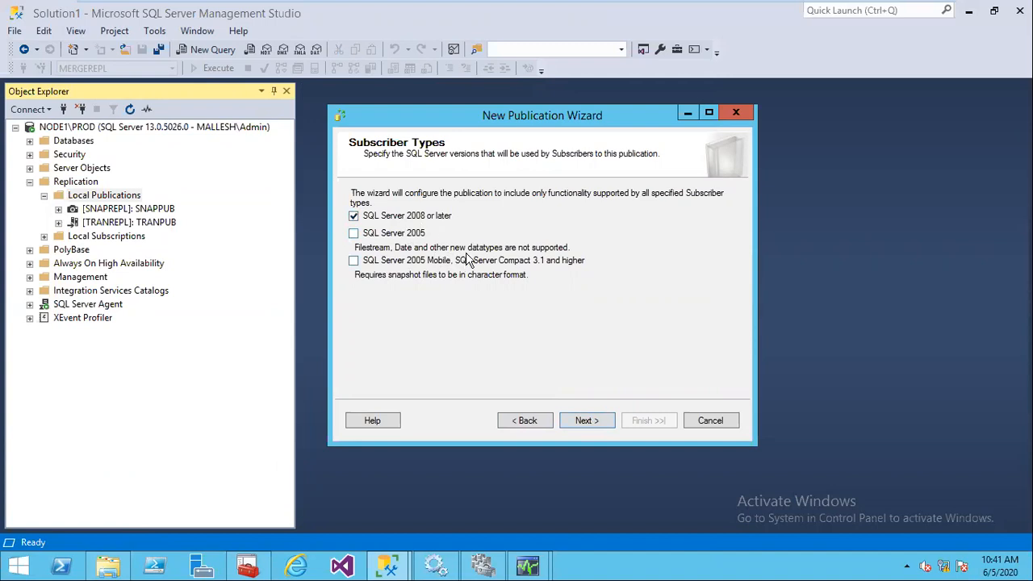
pyautogui.click(595, 430)
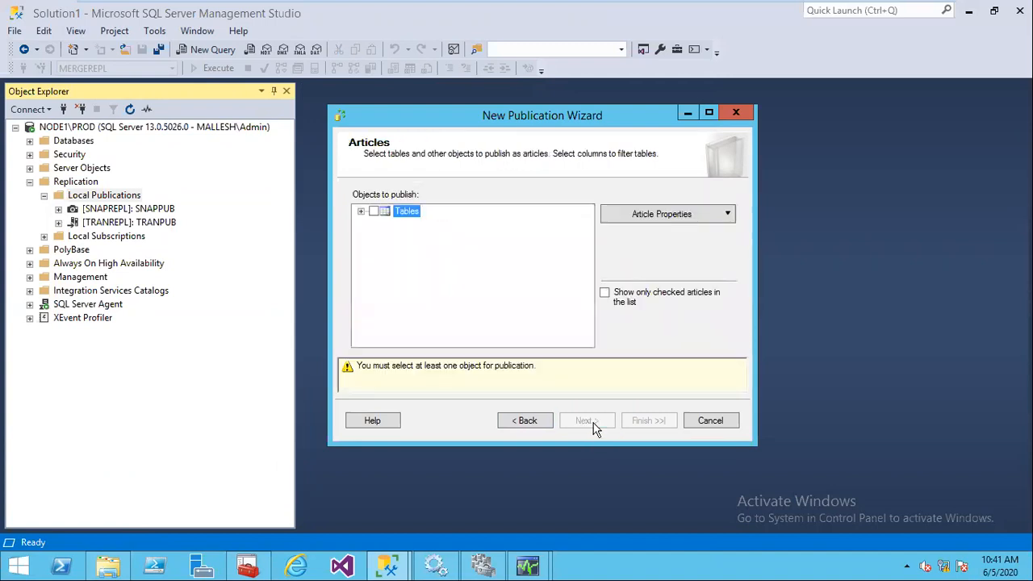
# - Publish tables TAB1 and TAB2 as articles, and continue past the article issues without adding row filters
pyautogui.click(362, 213)
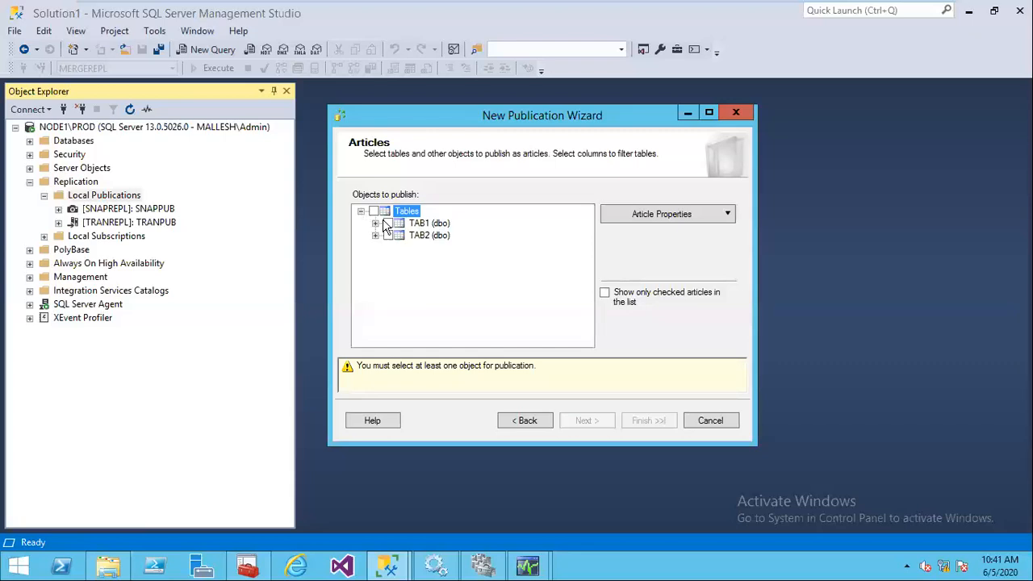
pyautogui.click(388, 222)
pyautogui.click(388, 235)
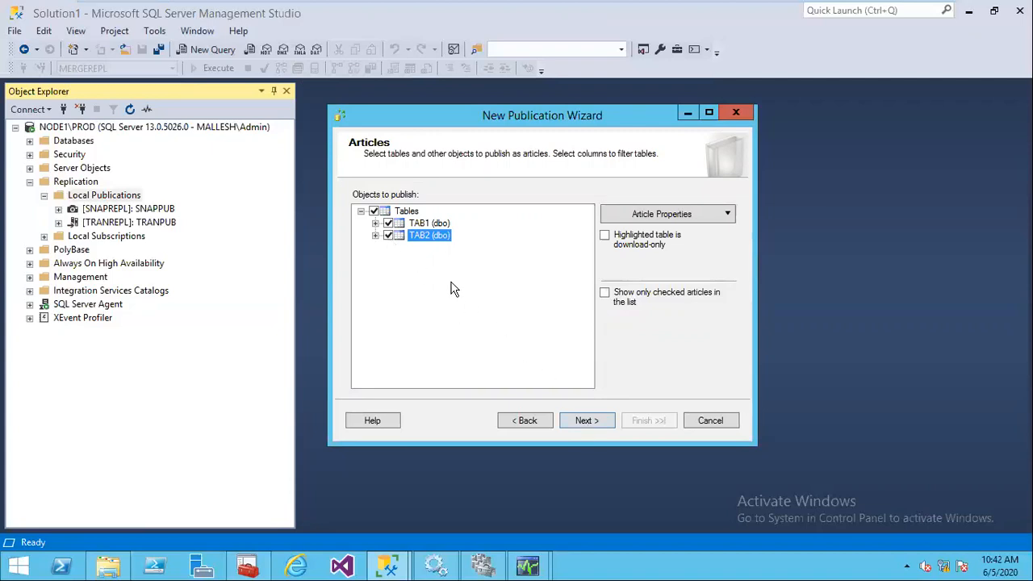
pyautogui.click(584, 421)
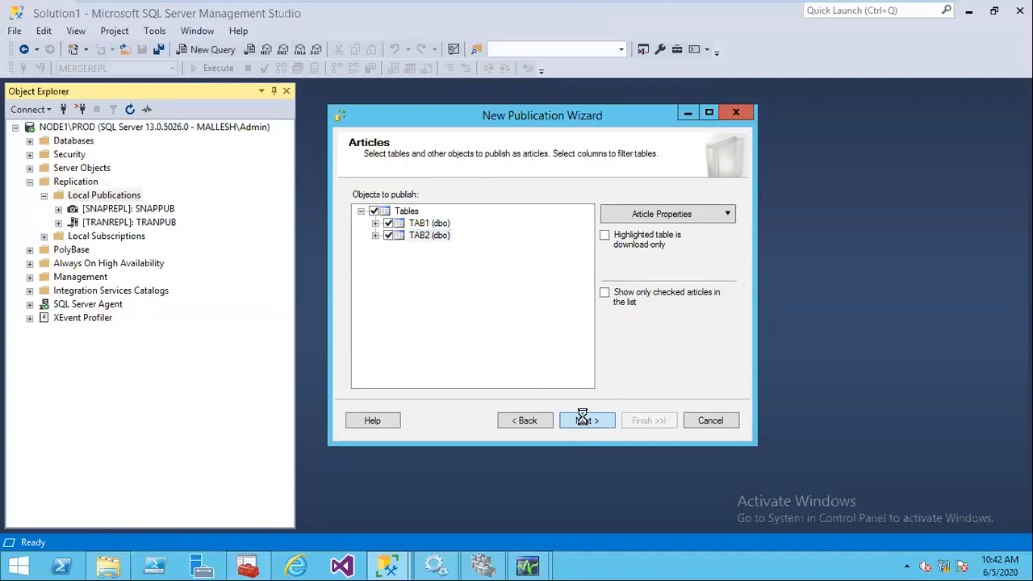
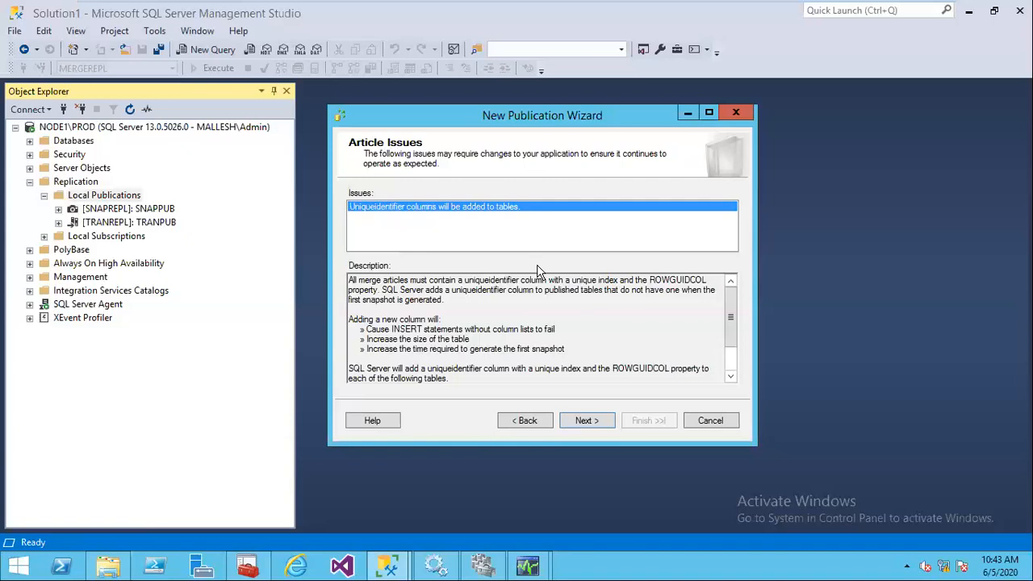
pyautogui.click(579, 422)
pyautogui.click(579, 422)
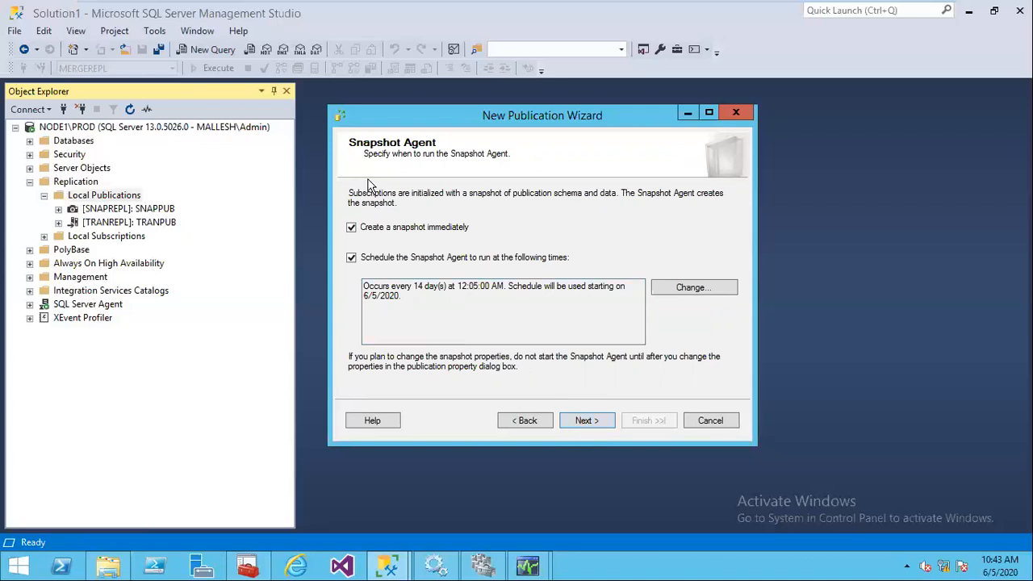
# - Turn off the Snapshot Agent schedule, run the agent under the SQL Server Agent service account, and proceed to the wizard's summary
pyautogui.click(394, 258)
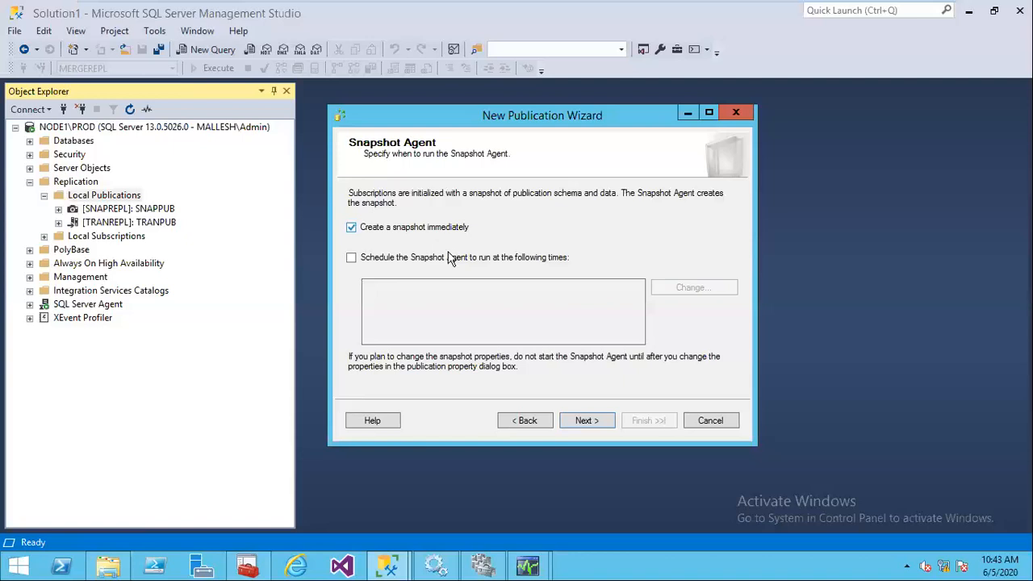
pyautogui.click(587, 424)
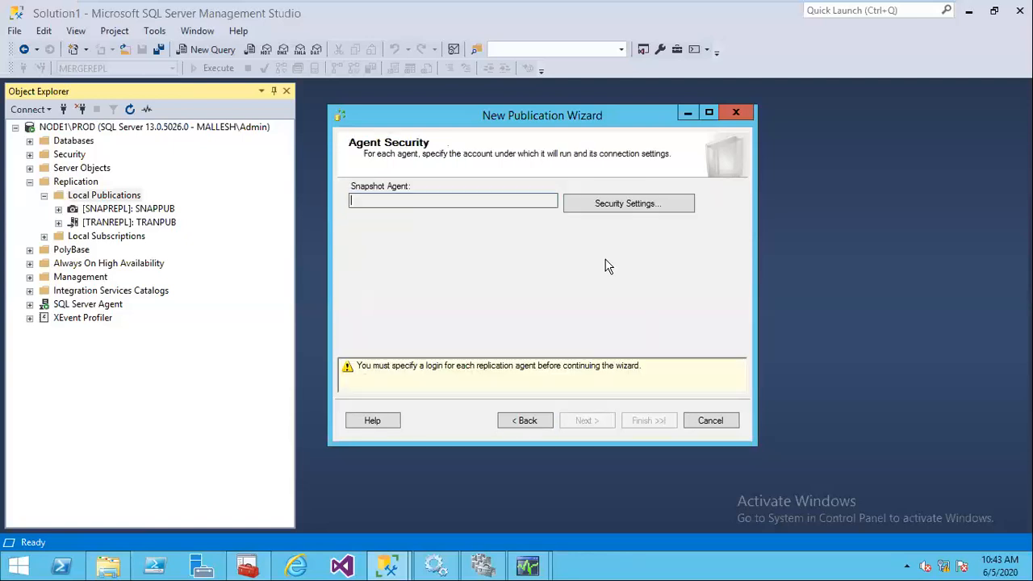
pyautogui.click(606, 211)
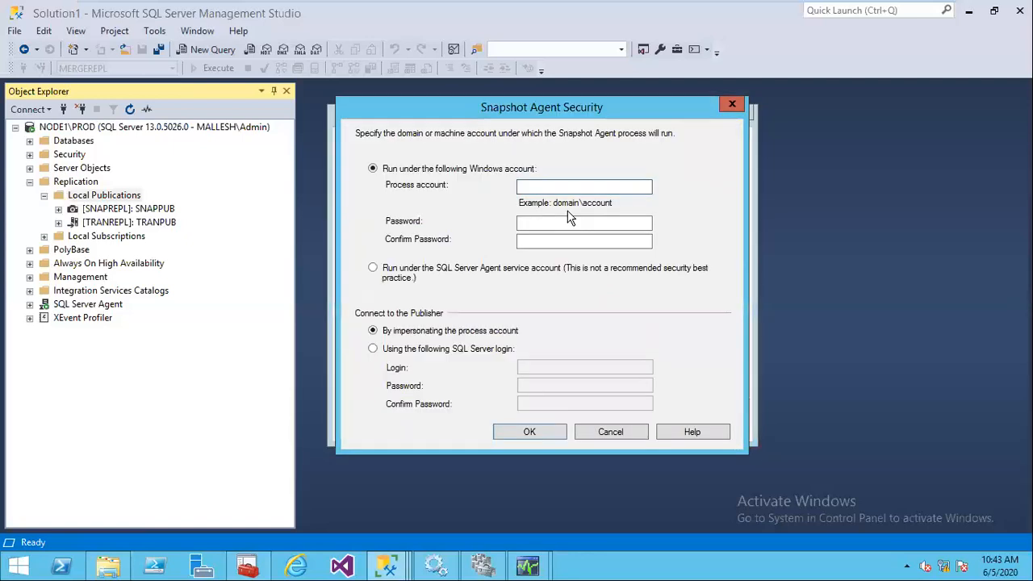
pyautogui.click(450, 278)
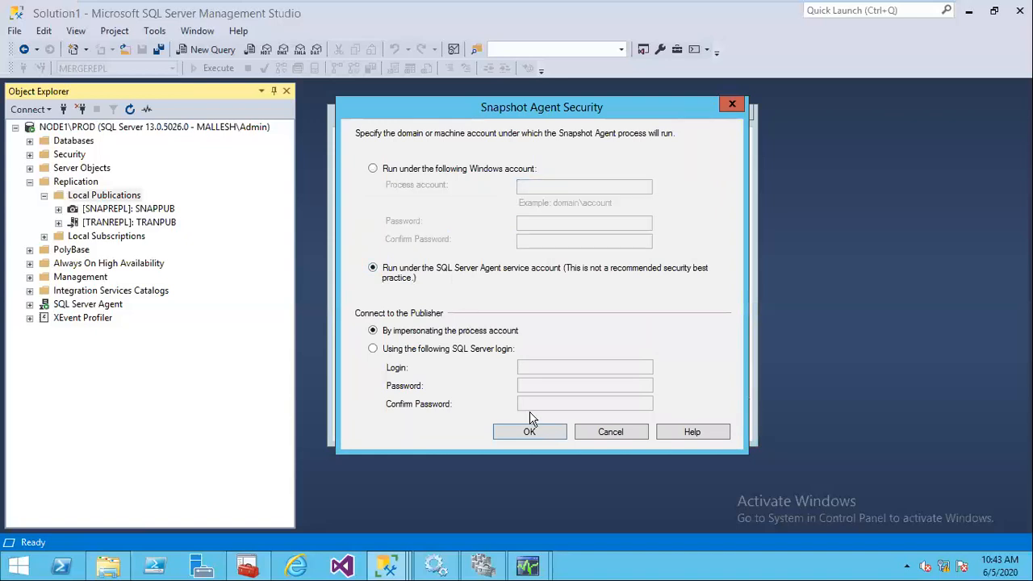
pyautogui.click(536, 432)
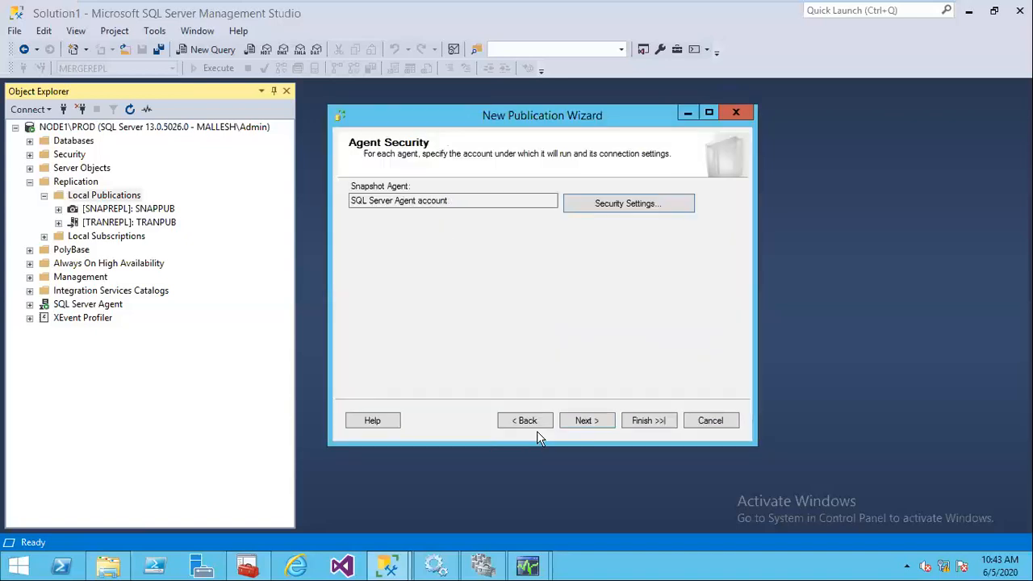
pyautogui.click(587, 421)
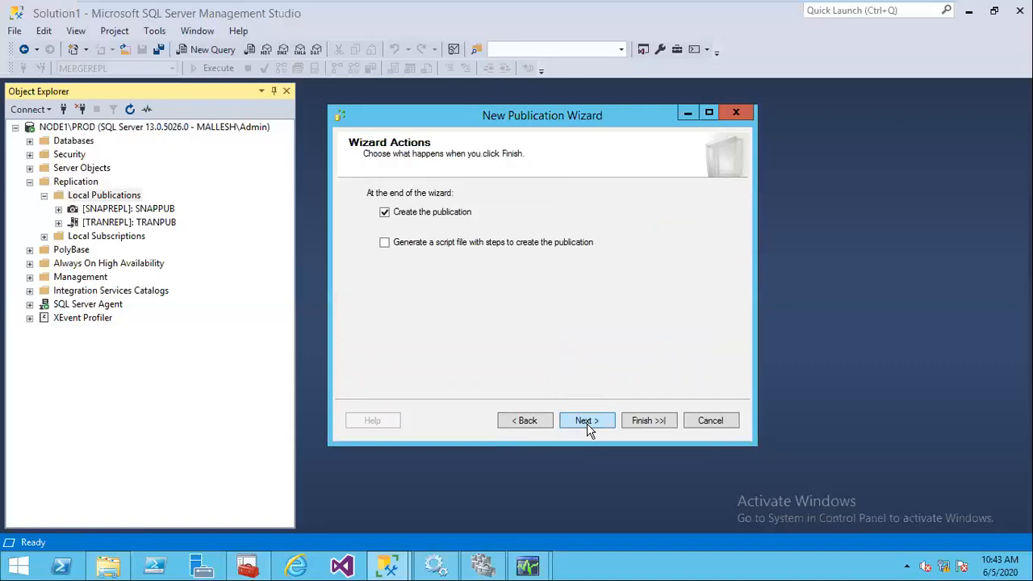
pyautogui.click(586, 421)
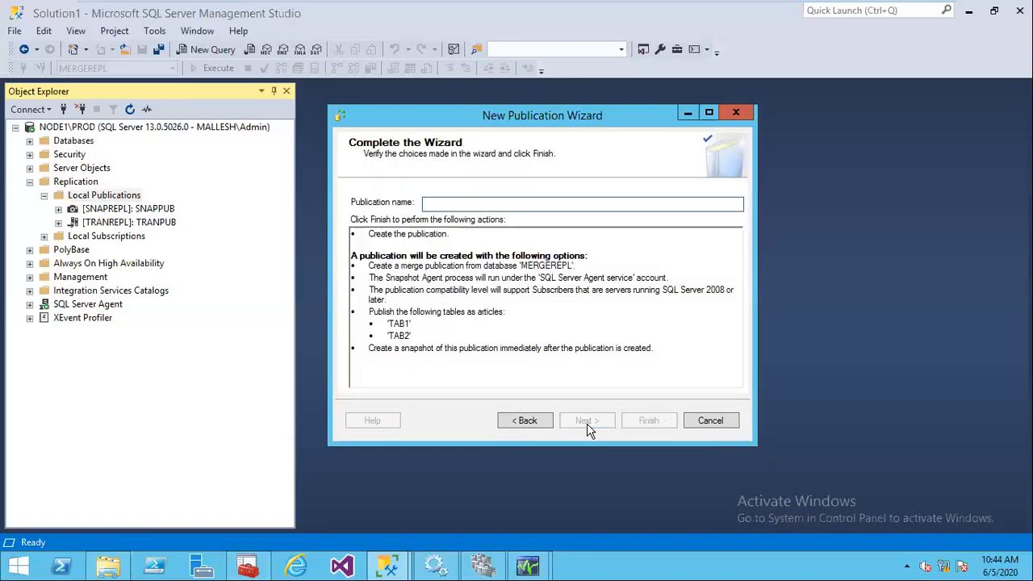
# - Review the publication summary and go back through the wizard pages to the publication database selection
pyautogui.click(602, 381)
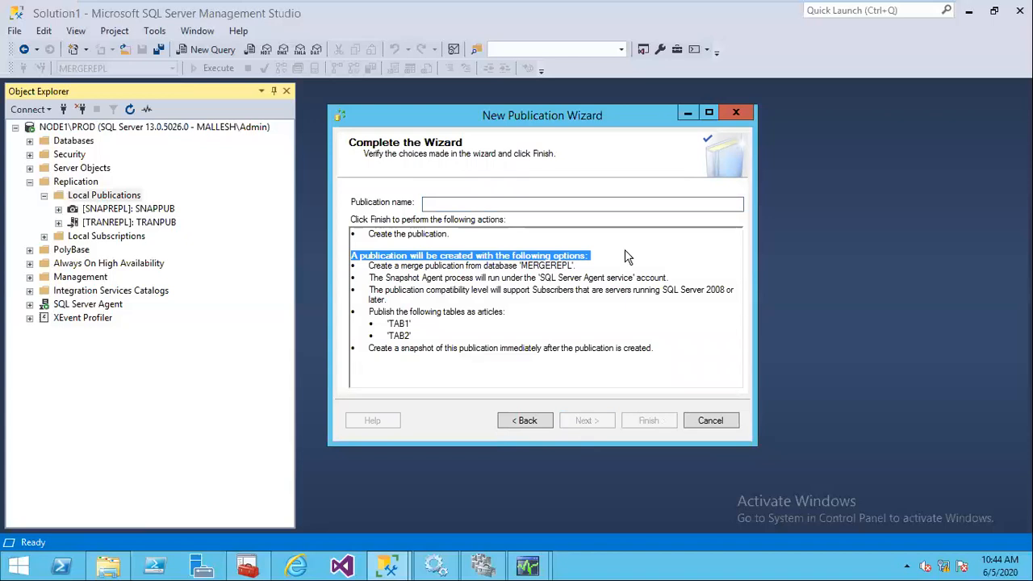
pyautogui.click(535, 205)
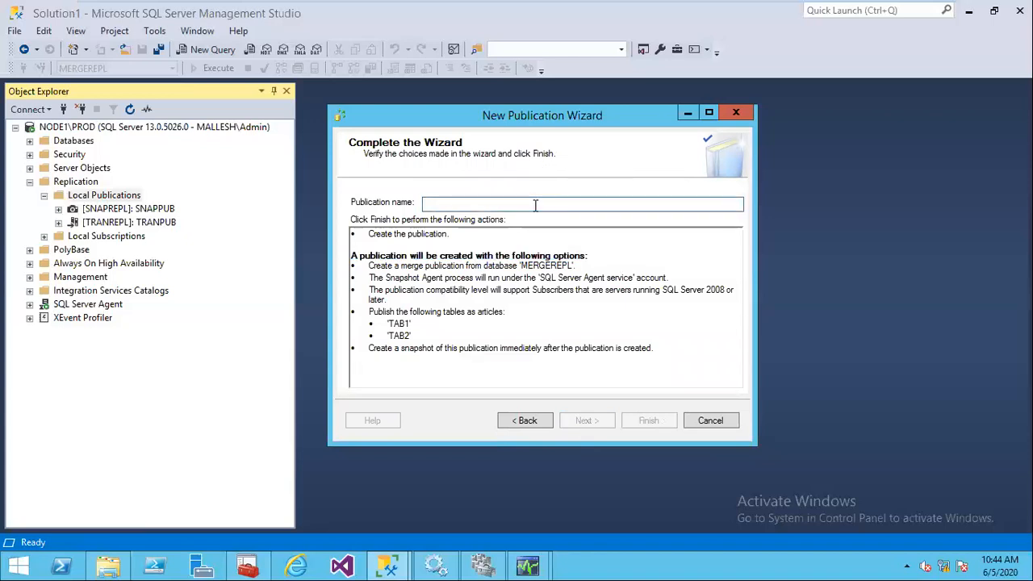
pyautogui.click(526, 422)
pyautogui.click(526, 423)
pyautogui.click(526, 422)
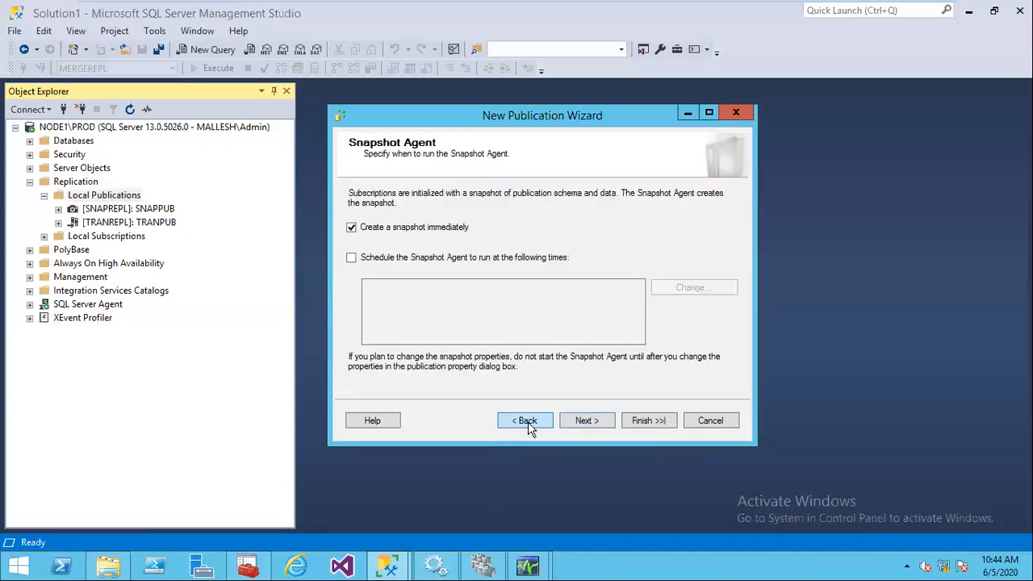
pyautogui.click(528, 424)
pyautogui.click(529, 425)
pyautogui.click(529, 425)
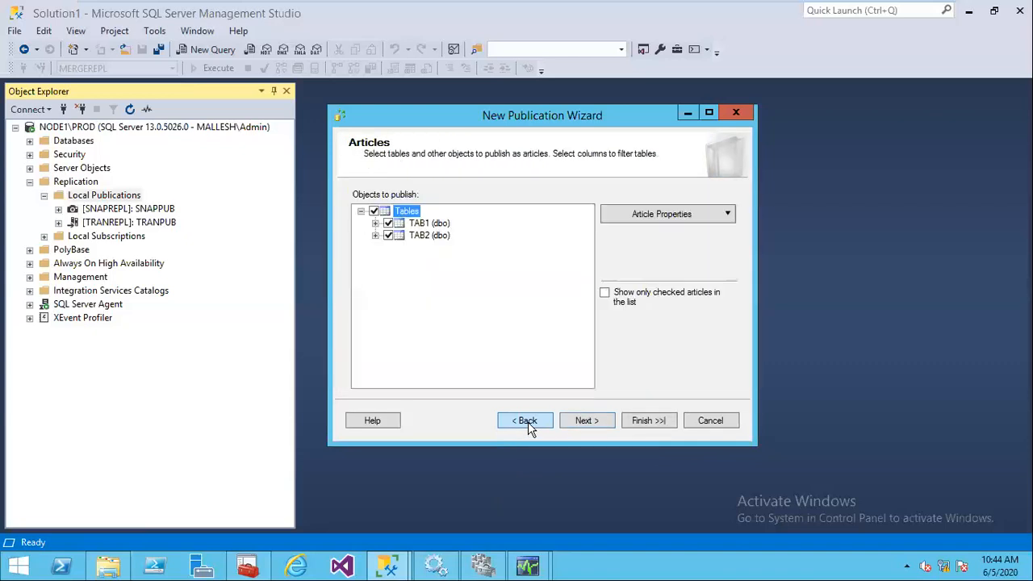
pyautogui.click(529, 425)
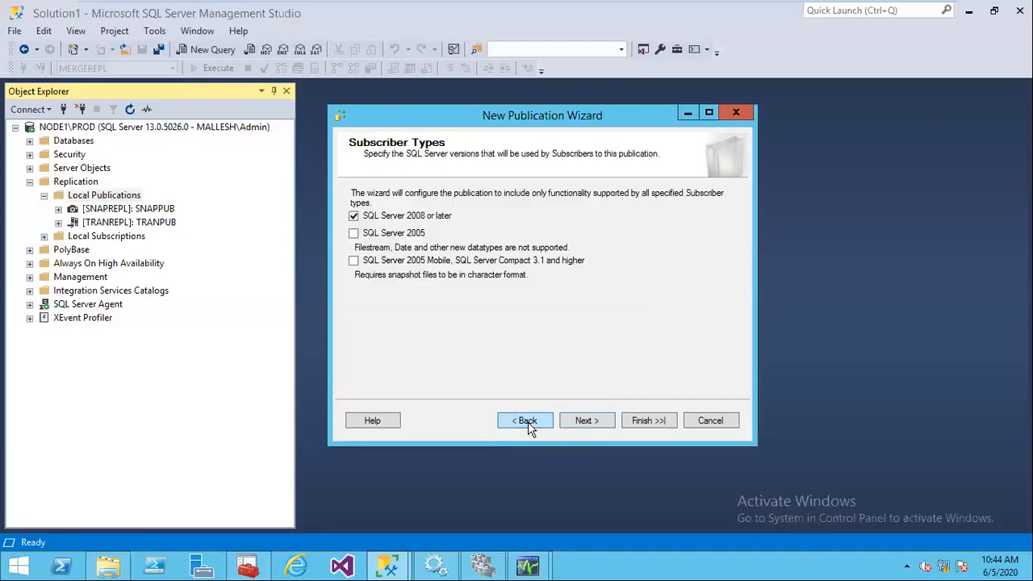
pyautogui.click(528, 425)
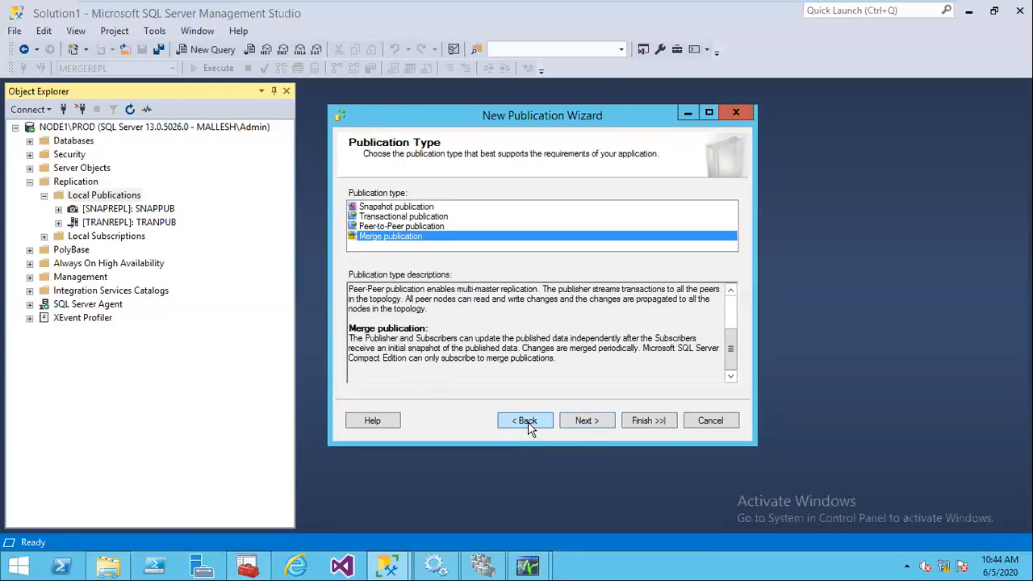
pyautogui.click(528, 425)
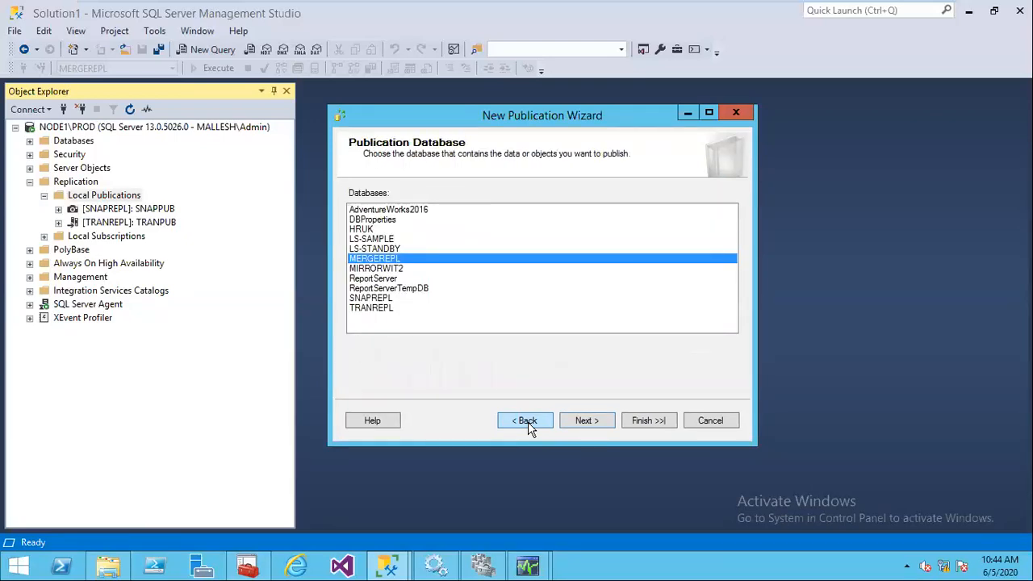
# - Return through the publication wizard to its final summary, keeping MERGEREPL, the merge type, the articles, agent settings and publication creation as chosen
pyautogui.click(579, 426)
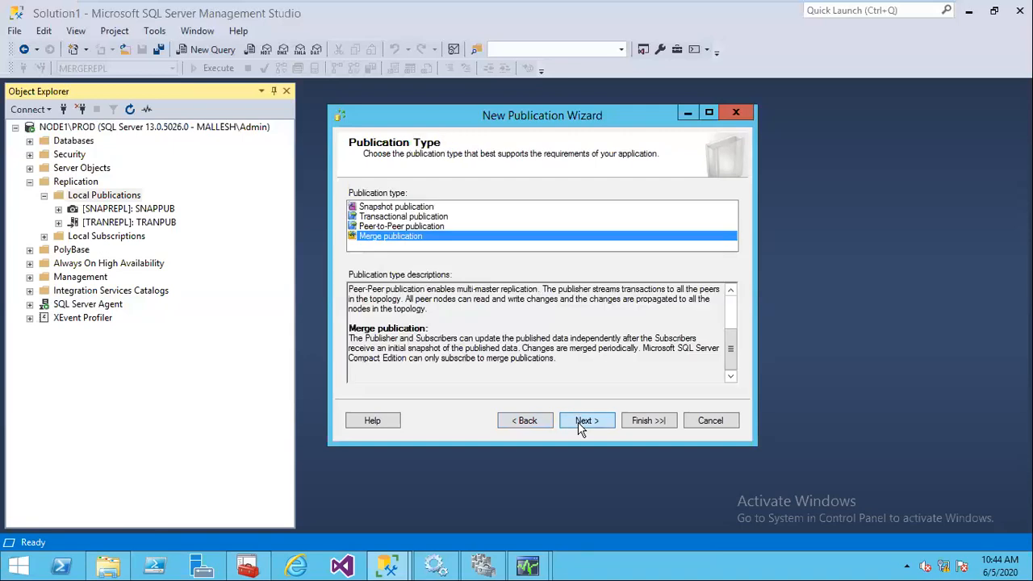
pyautogui.click(580, 426)
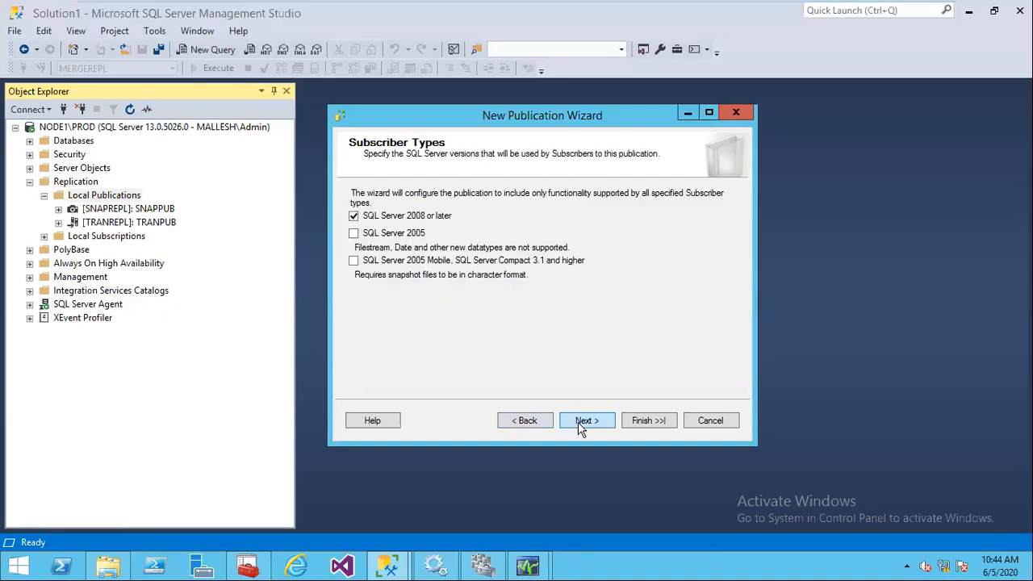
pyautogui.click(580, 426)
pyautogui.click(580, 426)
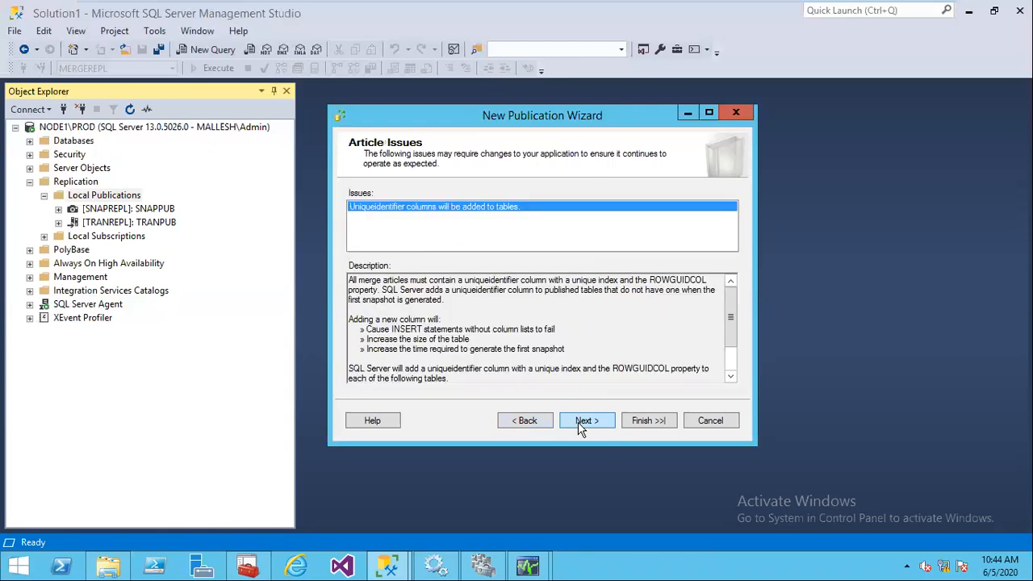
pyautogui.click(580, 426)
pyautogui.click(580, 426)
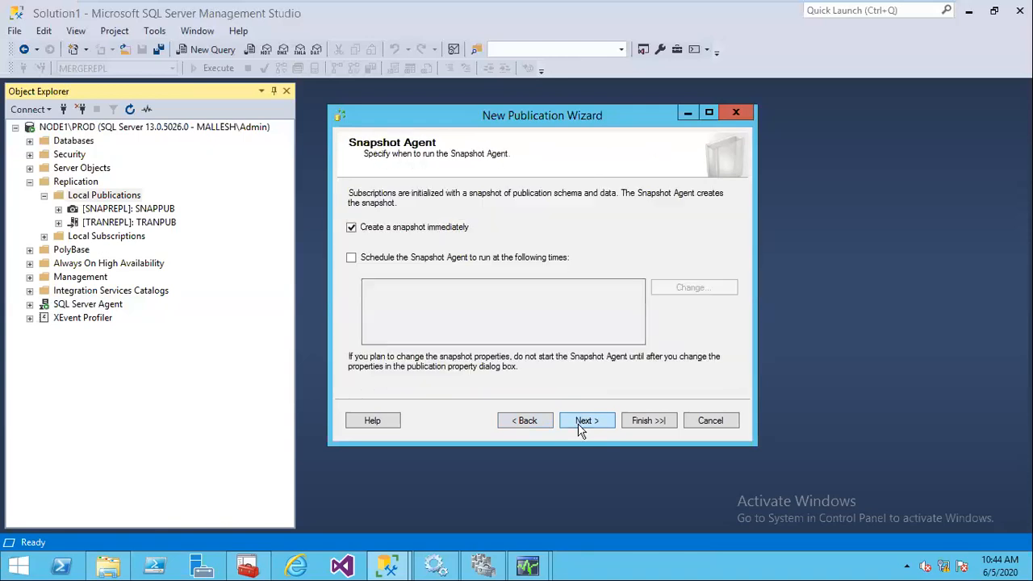
pyautogui.click(581, 426)
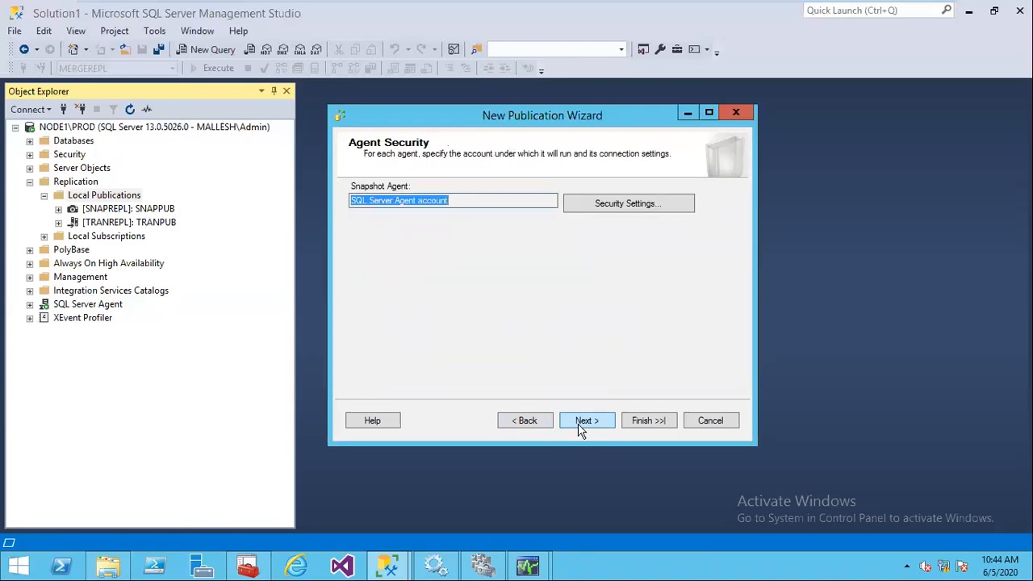
pyautogui.click(580, 426)
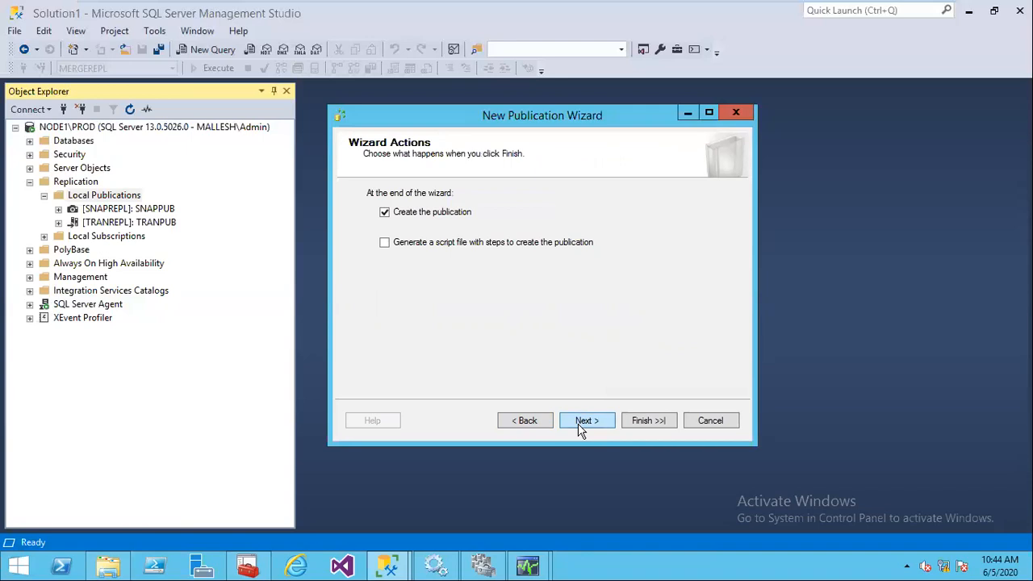
pyautogui.click(580, 426)
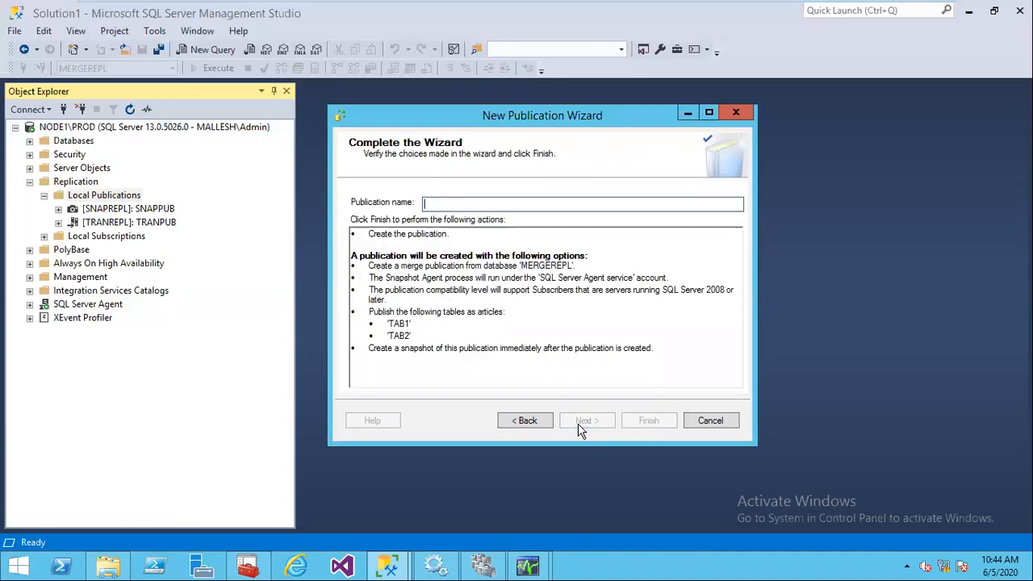
# - Name the publication MERGEPUB, create it, and close the wizard
pyautogui.write('M')
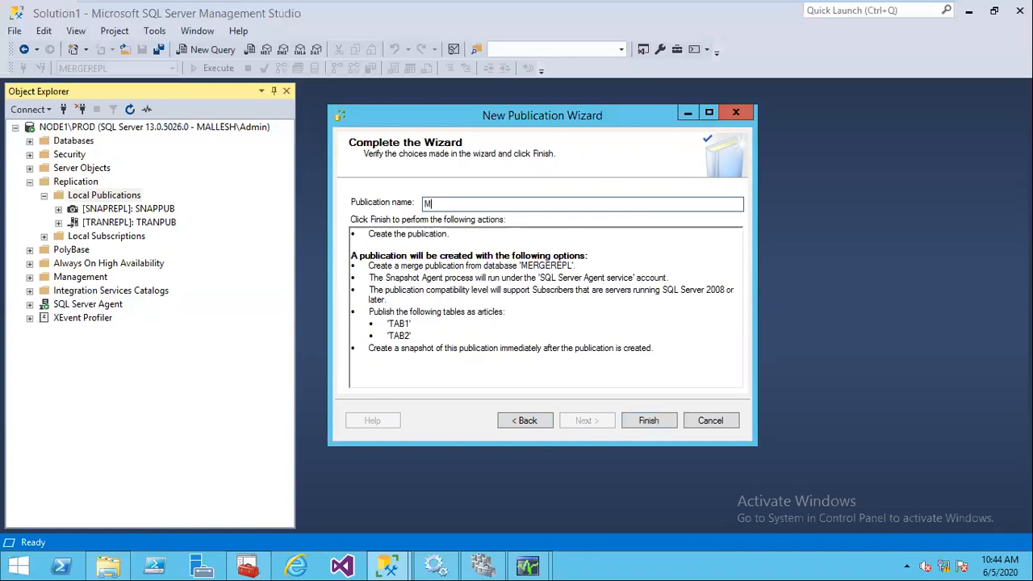
pyautogui.write('ERGEPUB')
pyautogui.click(649, 419)
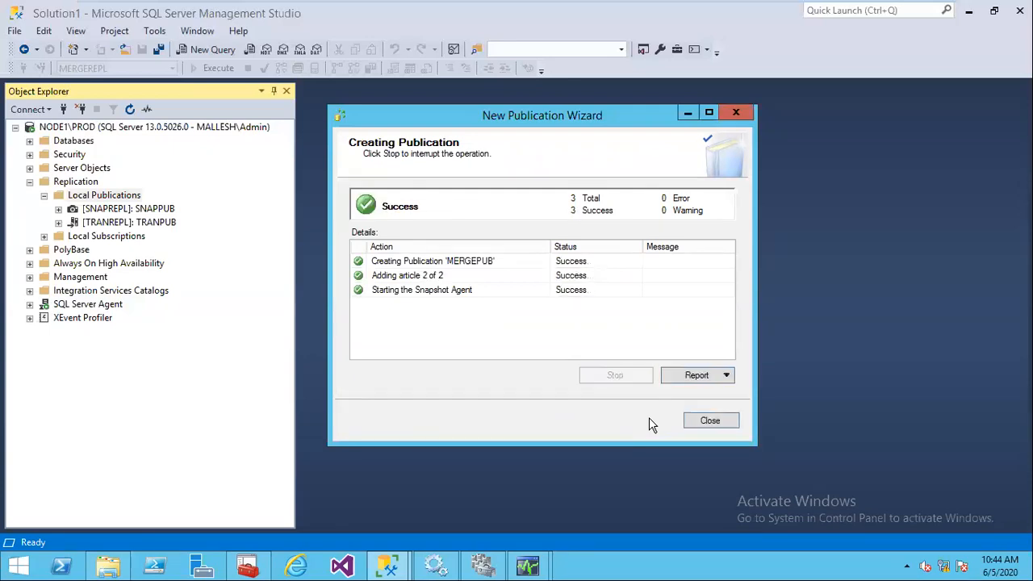
pyautogui.click(709, 421)
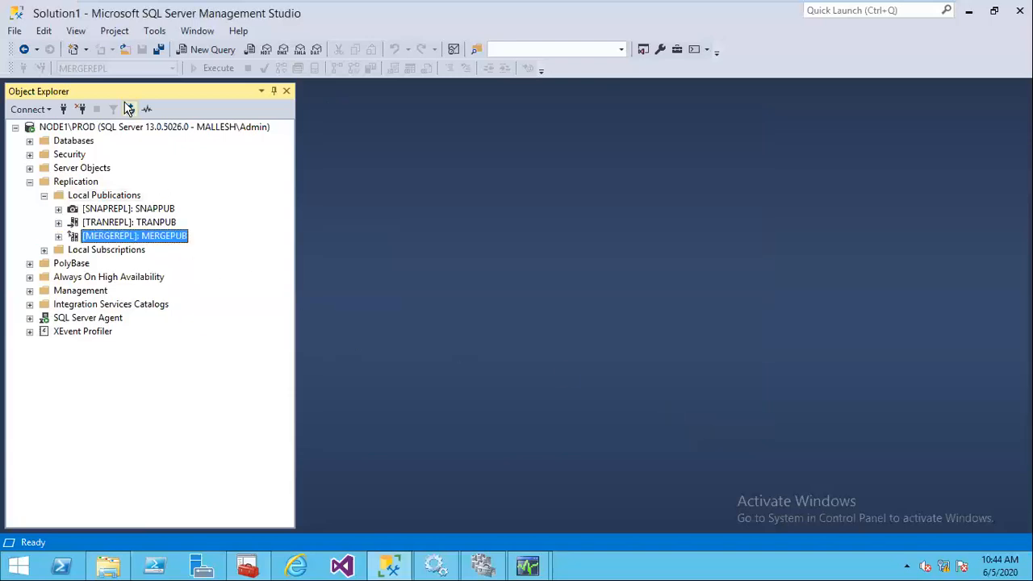
# - Switch to the Node2 machine, refresh NODE2\DR, and start a new subscription under its Local Subscriptions, continuing past the welcome page
pyautogui.moveTo(678, 6)
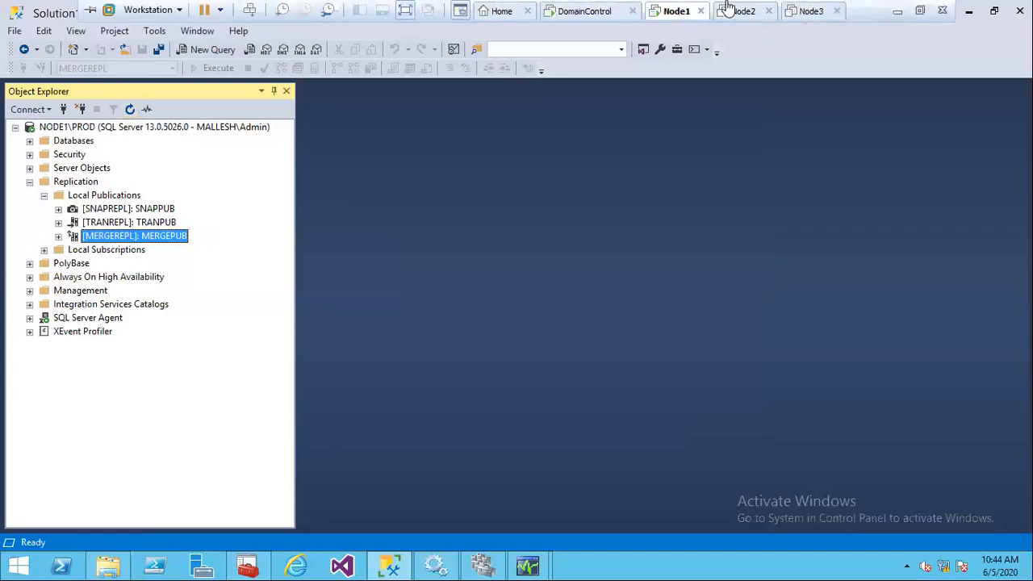
pyautogui.click(729, 8)
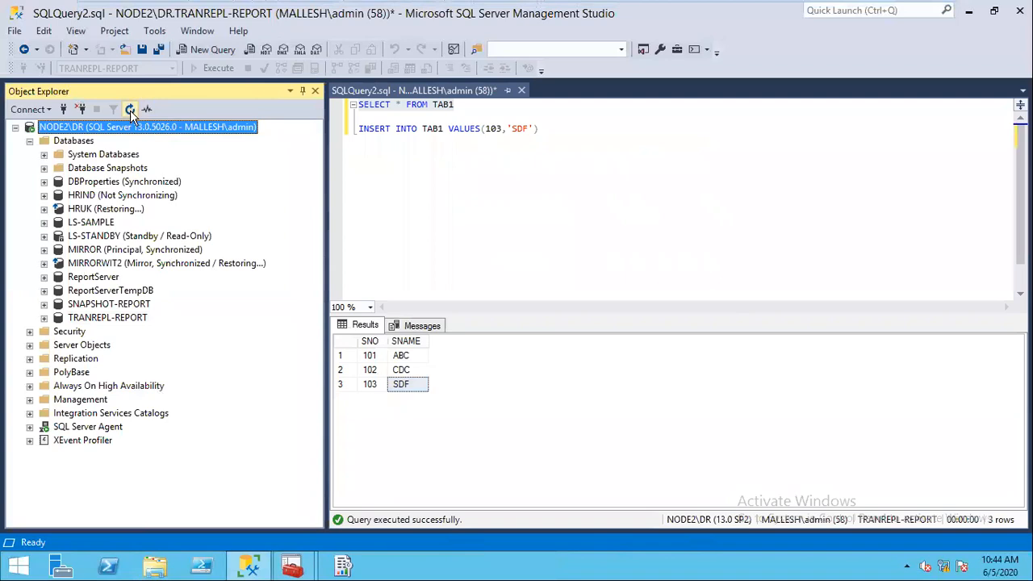
pyautogui.click(130, 110)
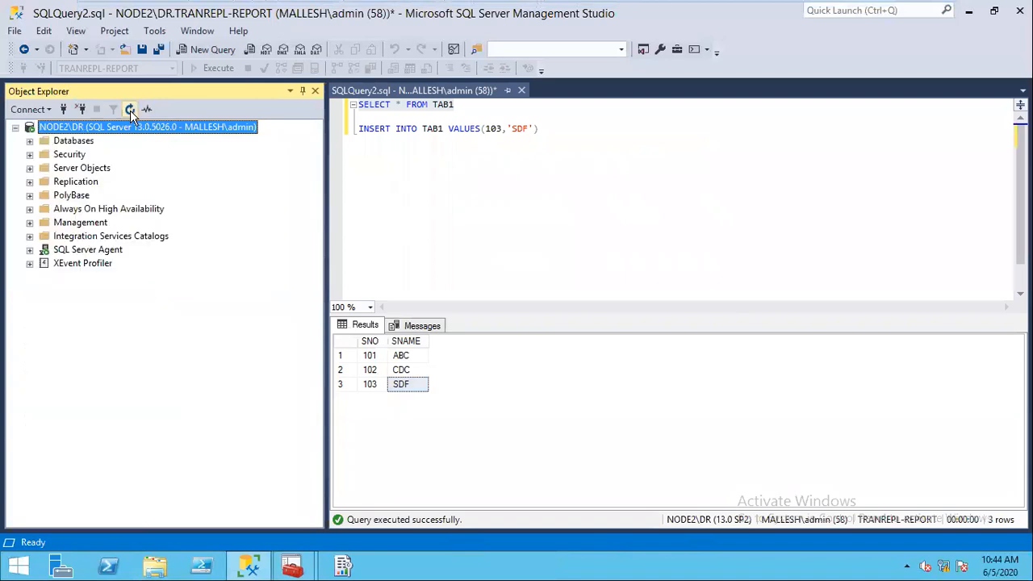
pyautogui.click(30, 182)
pyautogui.click(45, 209)
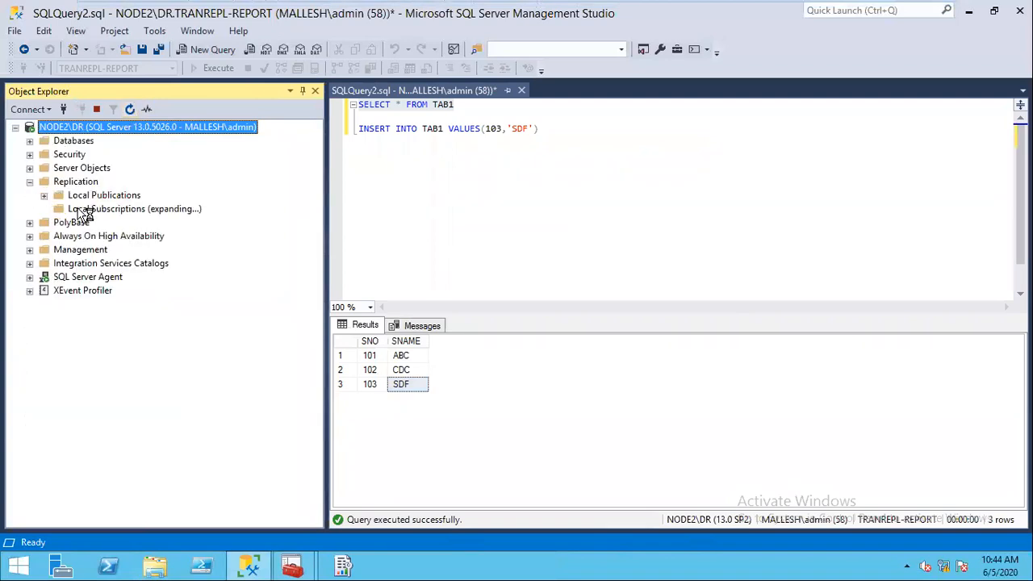
pyautogui.rightClick(101, 210)
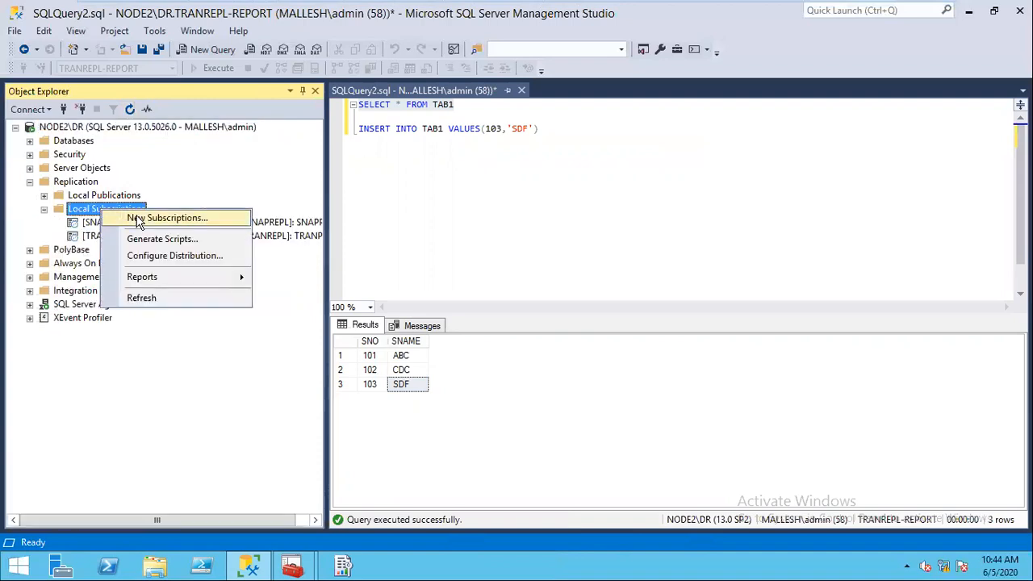
pyautogui.click(133, 218)
pyautogui.click(574, 420)
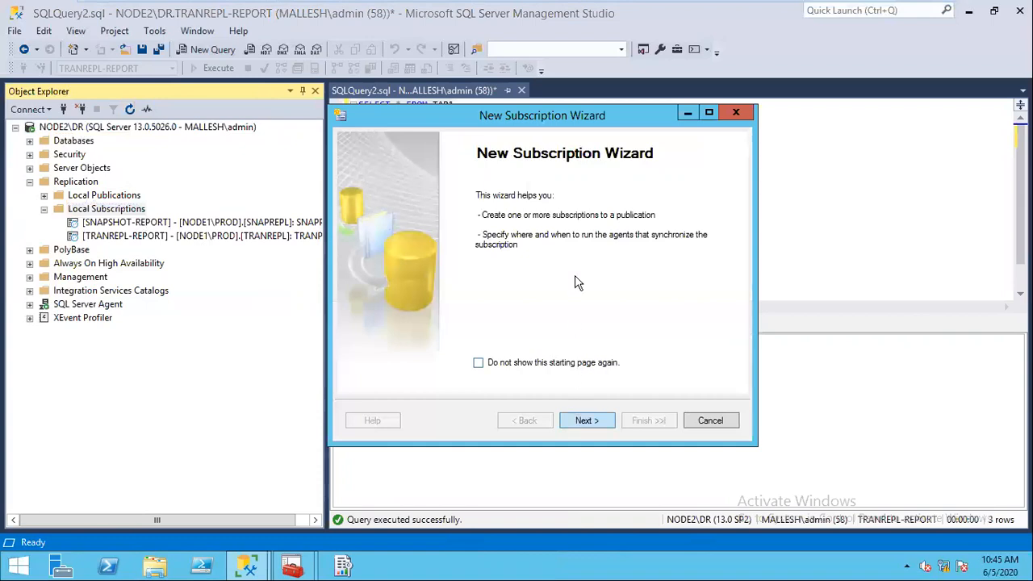
pyautogui.click(433, 208)
pyautogui.click(432, 222)
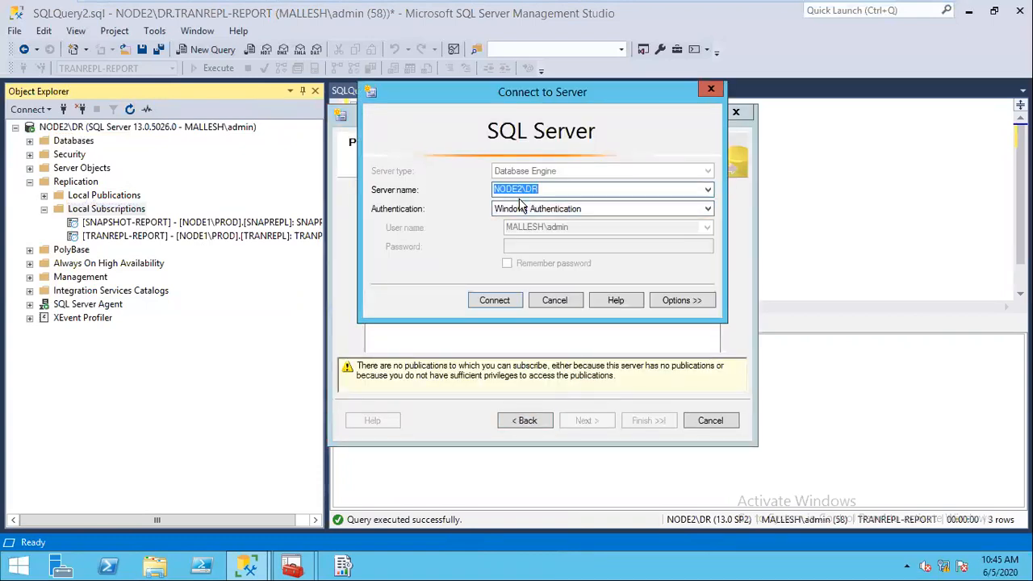
pyautogui.click(504, 297)
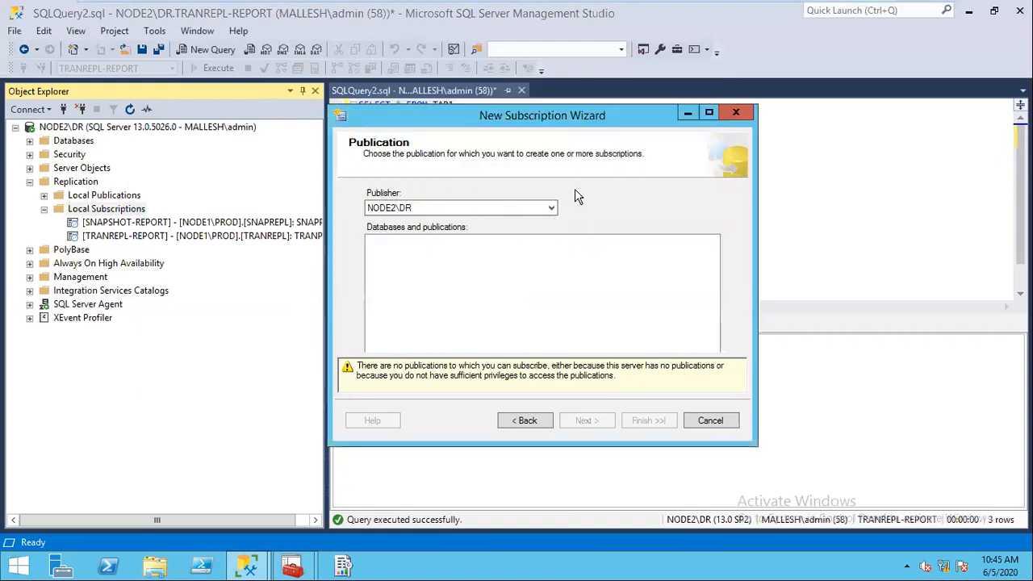
# - Connect to NODE1\PROD as the SQL Server publisher and proceed with its MERGEPUB publication from the MERGEREPL database
pyautogui.click(551, 207)
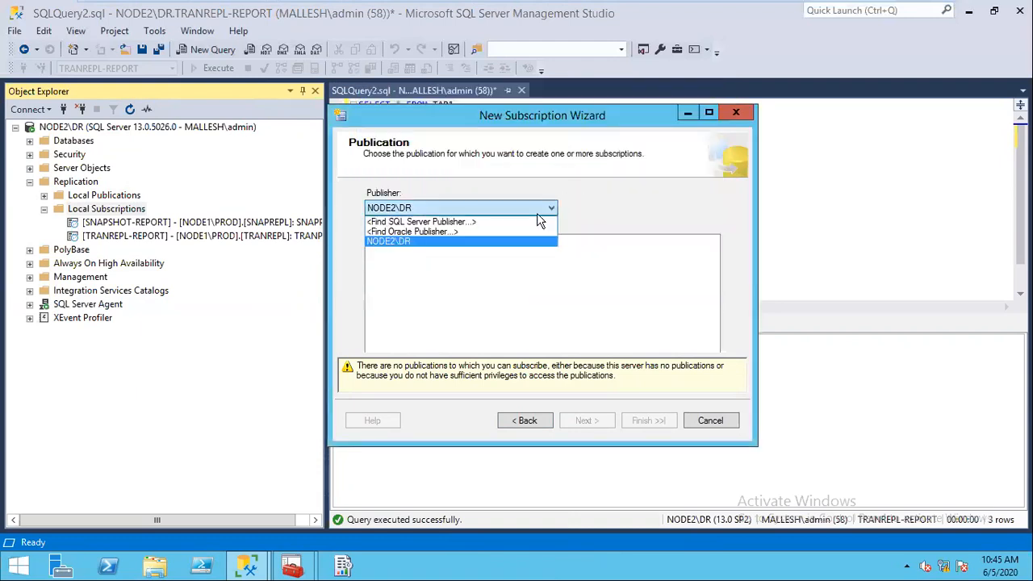
pyautogui.click(456, 222)
pyautogui.click(707, 190)
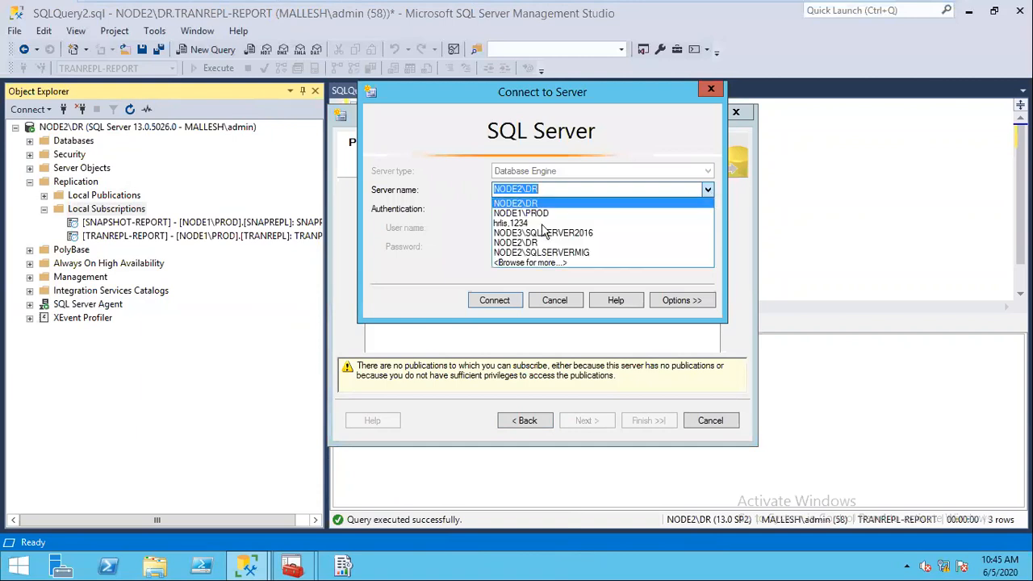
pyautogui.click(518, 213)
pyautogui.click(493, 300)
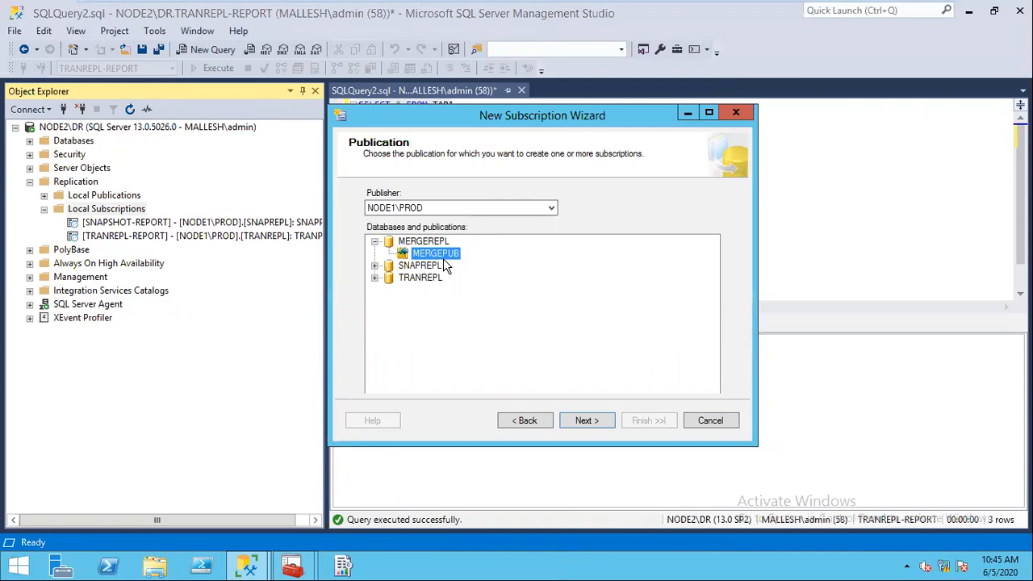
pyautogui.click(586, 421)
# - Run all merge agents at the Distributor as push subscriptions, and open the subscription database choice for subscriber NODE2\DR
pyautogui.click(438, 215)
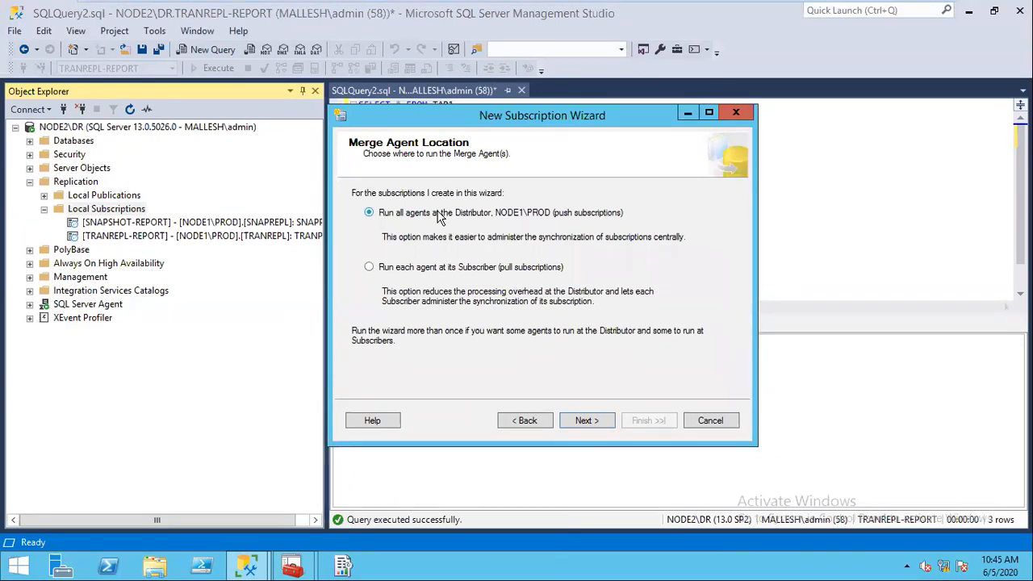
pyautogui.click(582, 421)
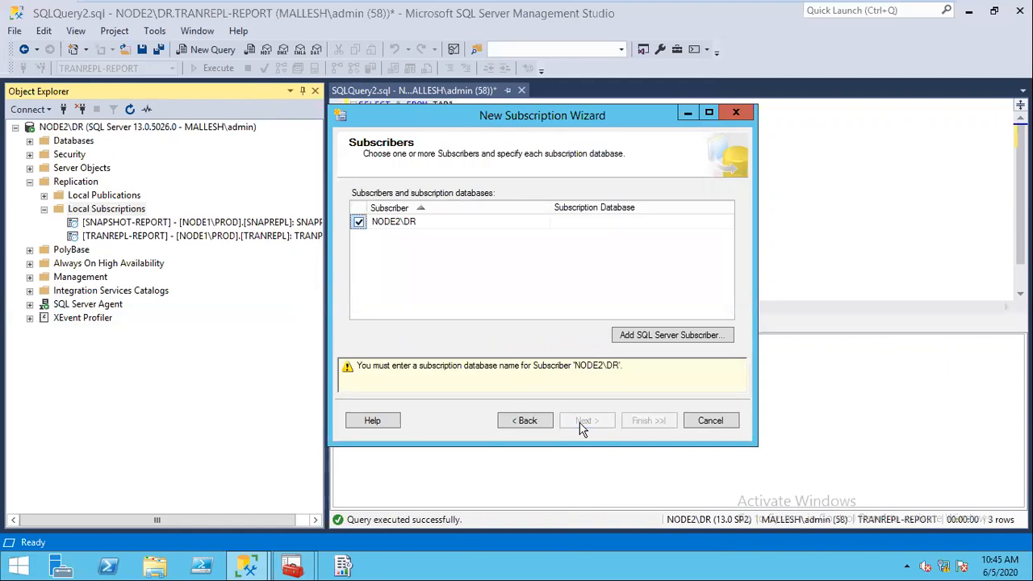
pyautogui.click(681, 222)
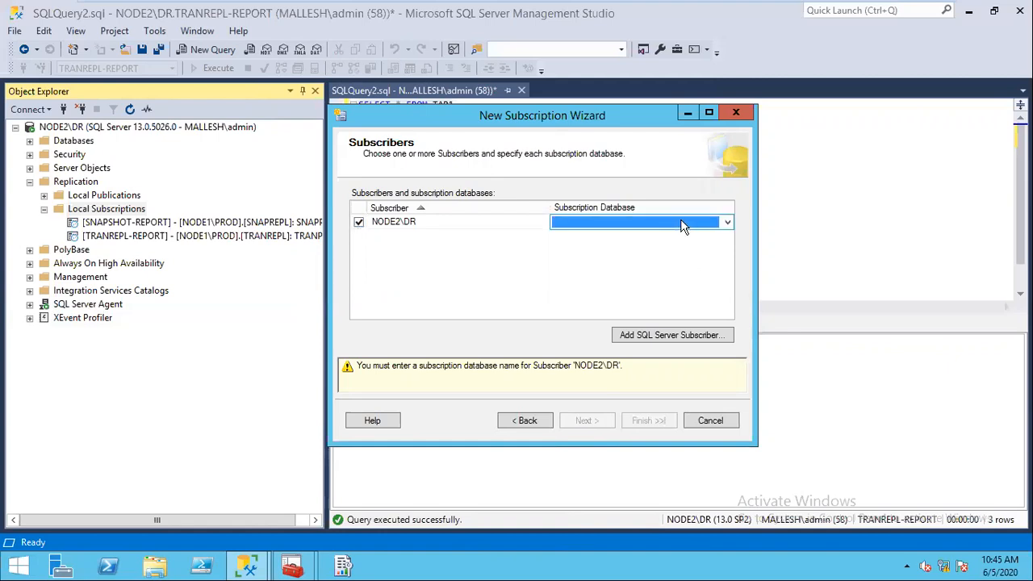
# - Create a new subscription database named MERGE-REPORT for subscriber NODE2\DR and proceed to the Merge Agent security settings
pyautogui.click(726, 224)
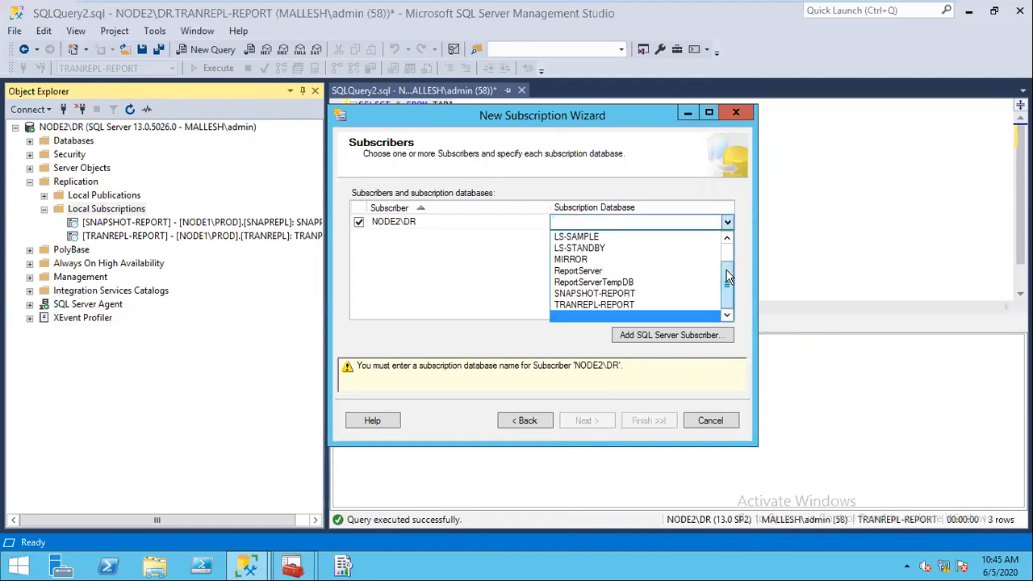
pyautogui.moveTo(731, 269); pyautogui.dragTo(728, 254)
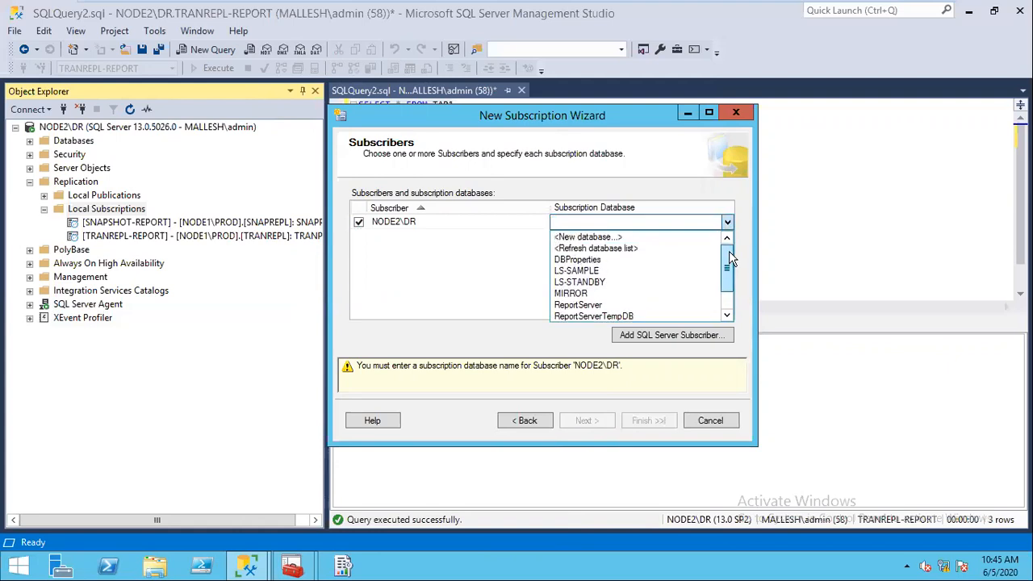
pyautogui.click(610, 237)
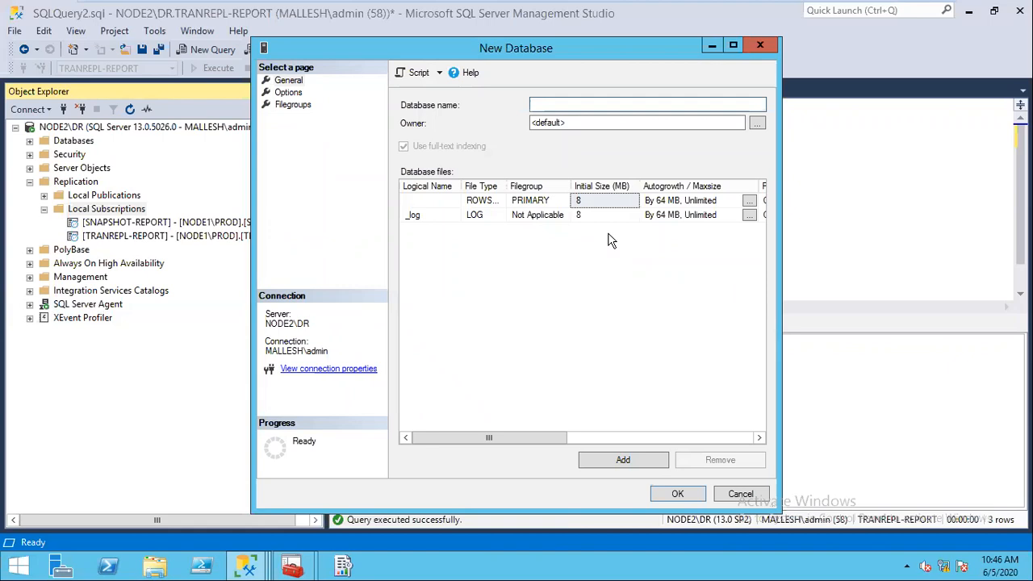
pyautogui.write('MERGE-REPORT')
pyautogui.press('Return')
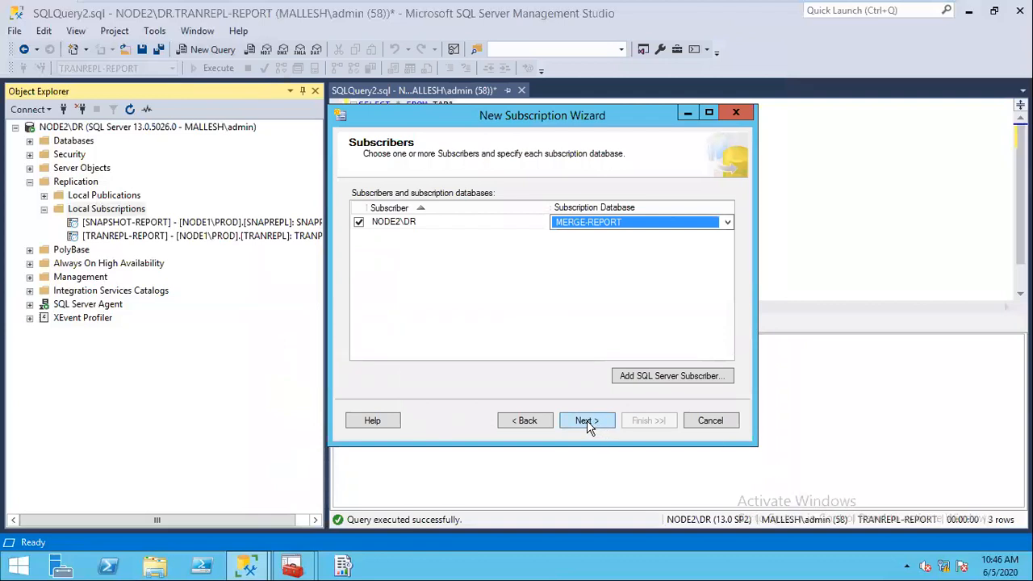
pyautogui.click(587, 420)
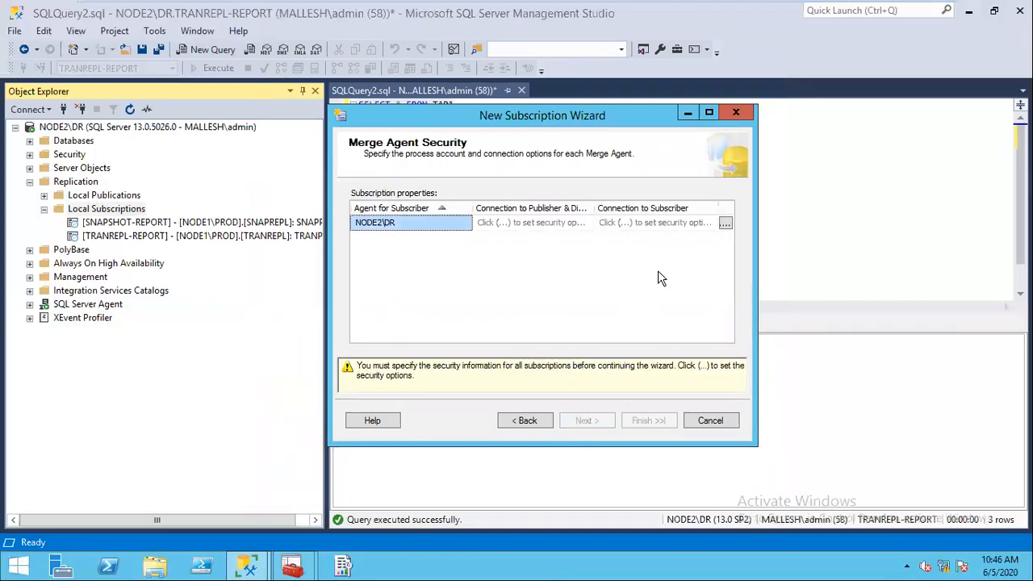
# - Set the Merge Agent for NODE2\DR to run under the SQL Server Agent service account
pyautogui.click(725, 224)
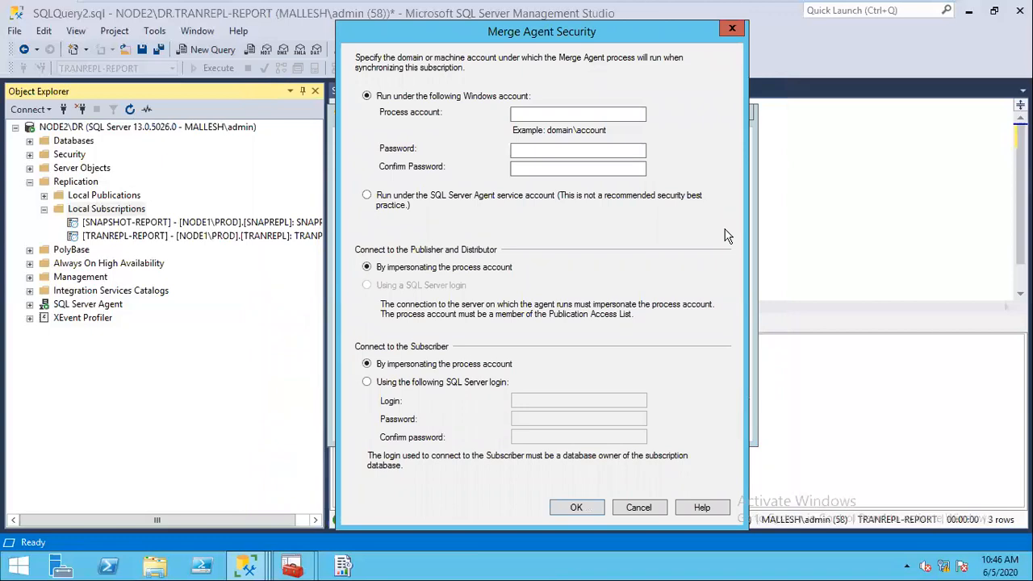
pyautogui.click(470, 196)
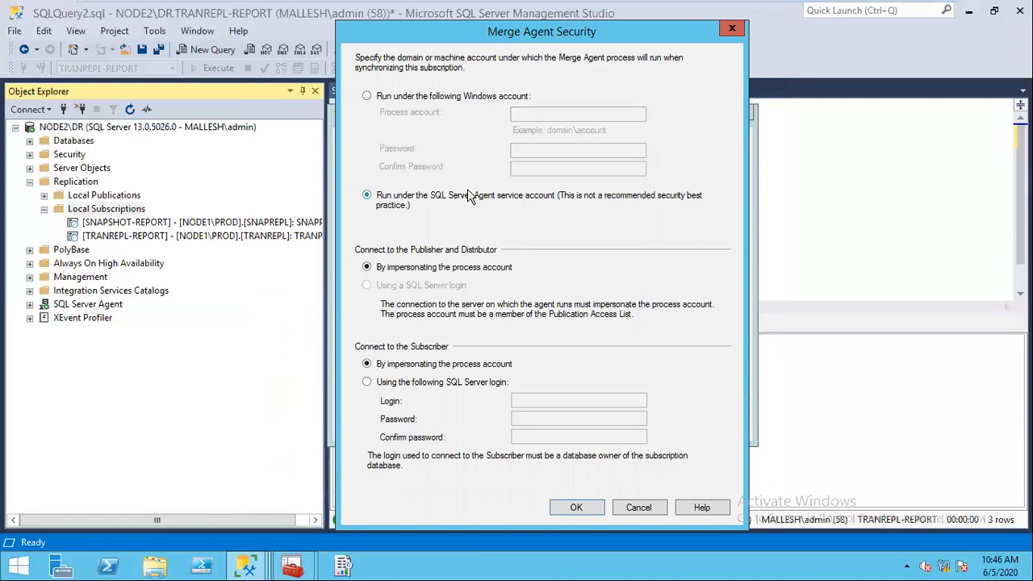
pyautogui.click(579, 507)
pyautogui.click(588, 429)
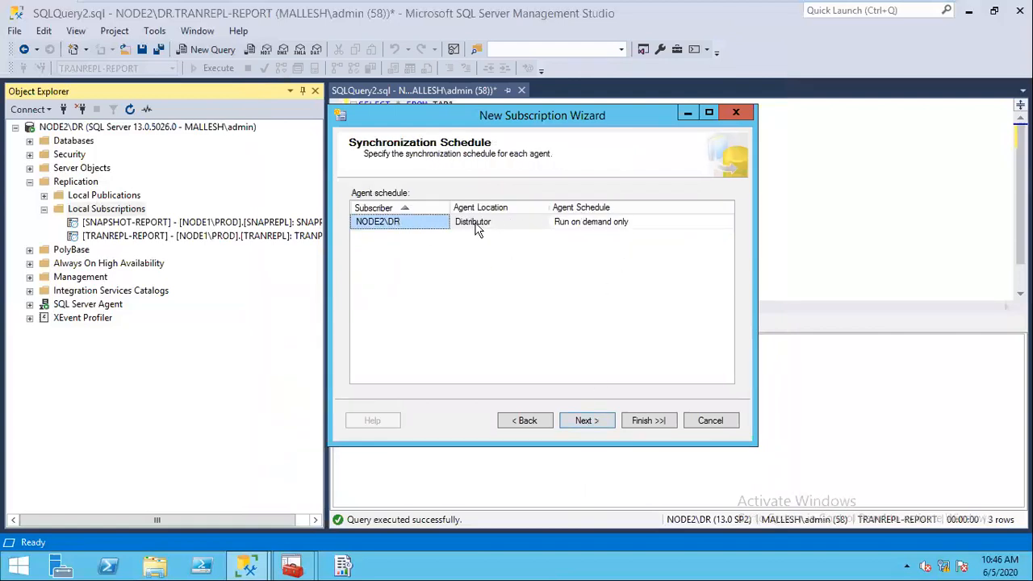
# - Set the synchronization schedule of the NODE2\DR agent to Run continuously
pyautogui.click(586, 223)
pyautogui.click(587, 223)
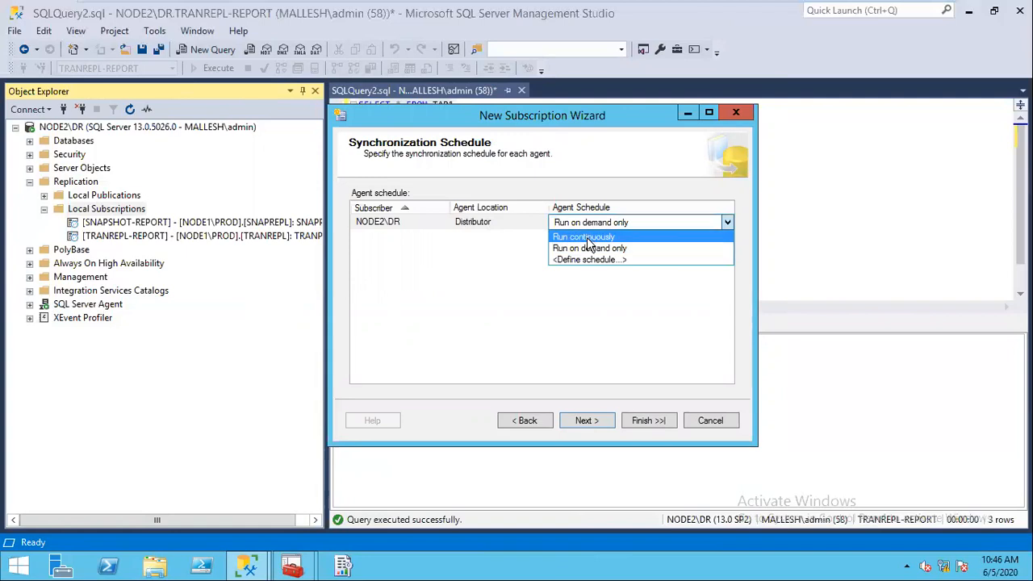
pyautogui.click(587, 237)
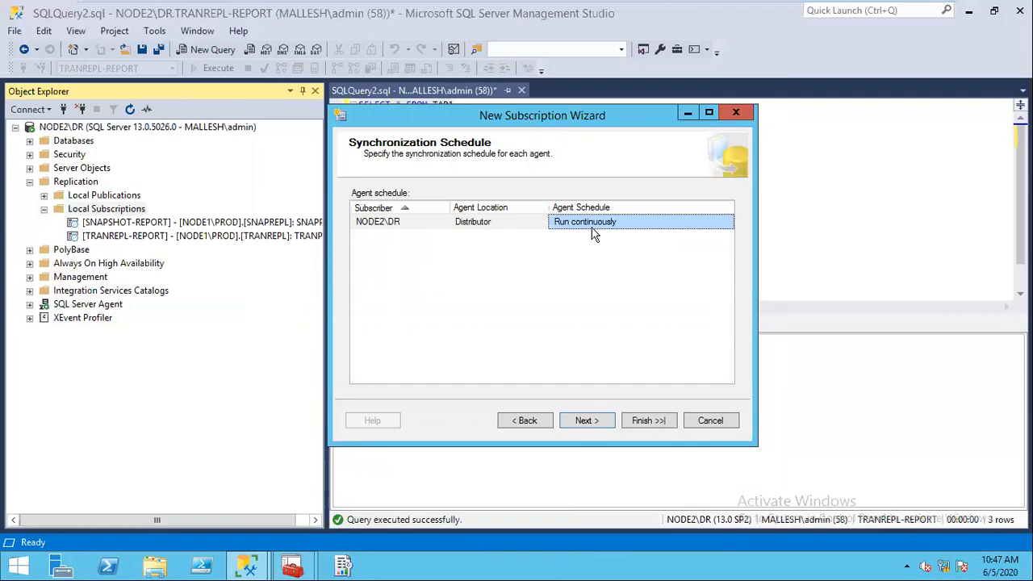
pyautogui.click(588, 420)
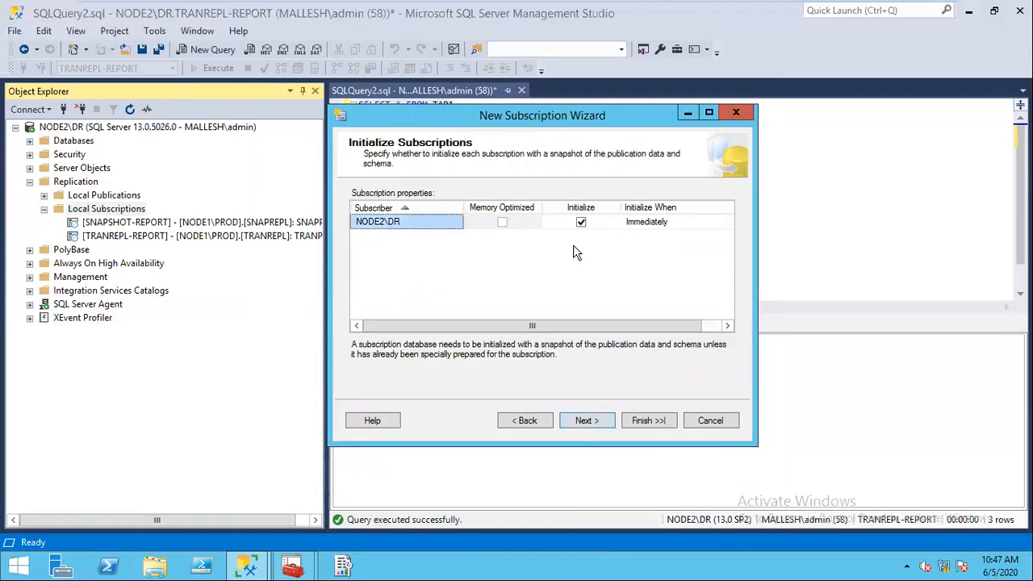
# - Accept the default initialization and subscription type, create the subscription, and refresh the Local Subscriptions list
pyautogui.click(586, 427)
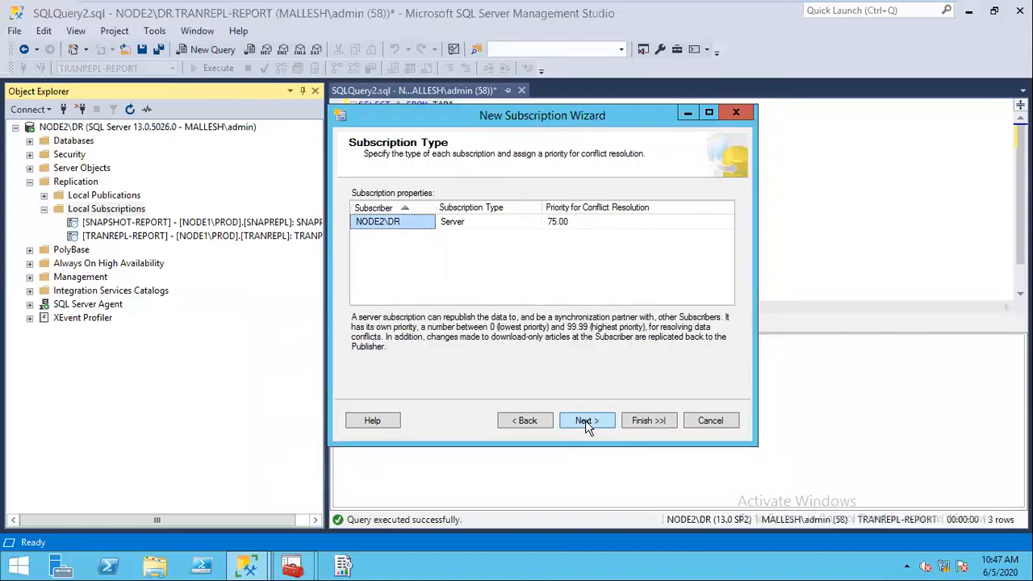
pyautogui.click(587, 426)
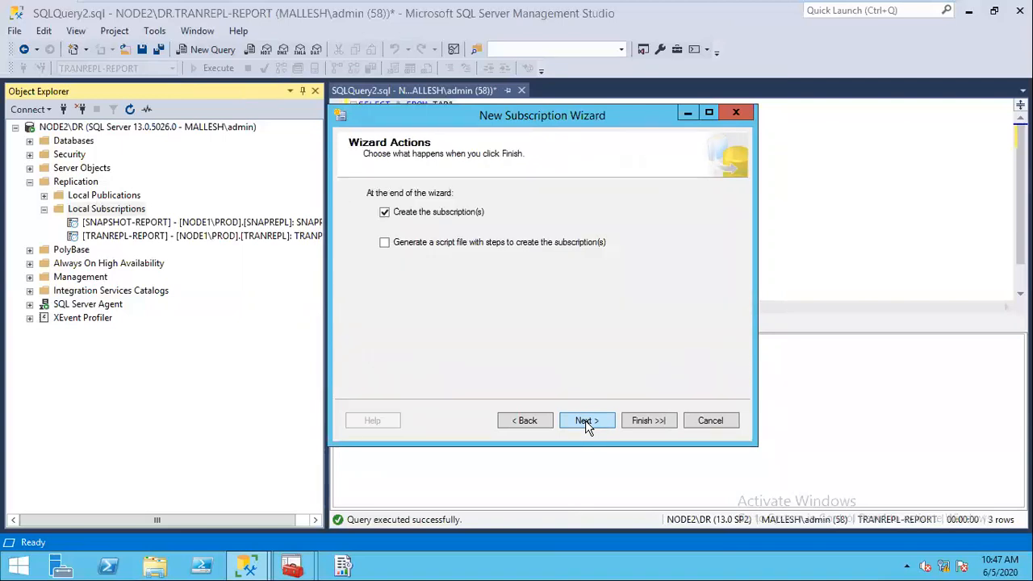
pyautogui.click(633, 422)
pyautogui.click(660, 420)
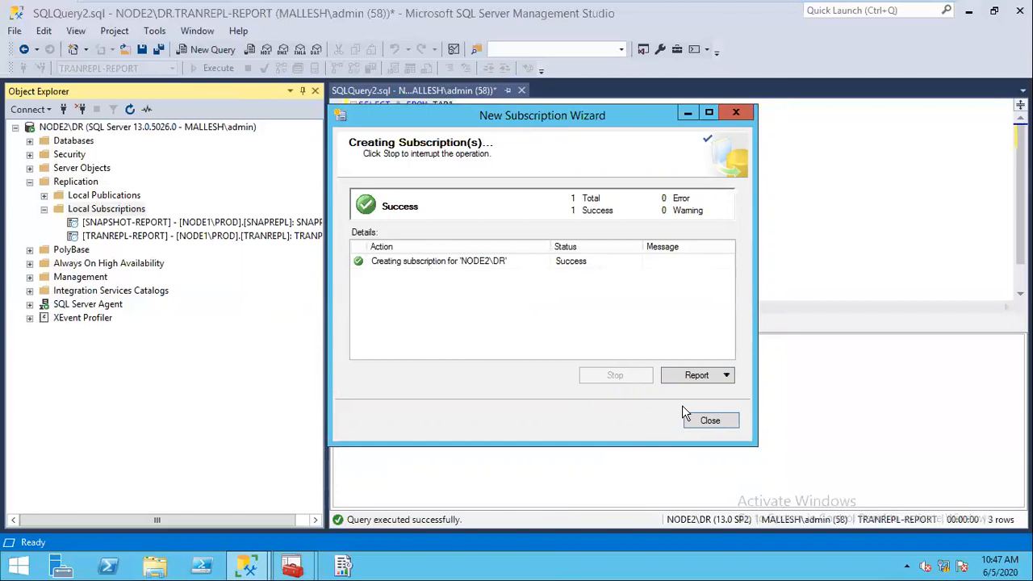
pyautogui.click(709, 421)
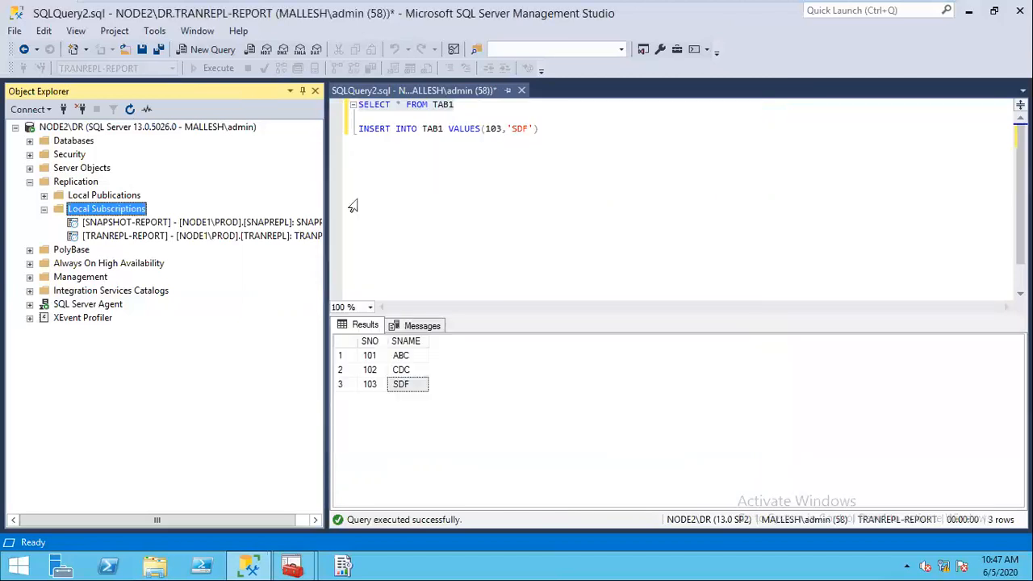
pyautogui.click(131, 110)
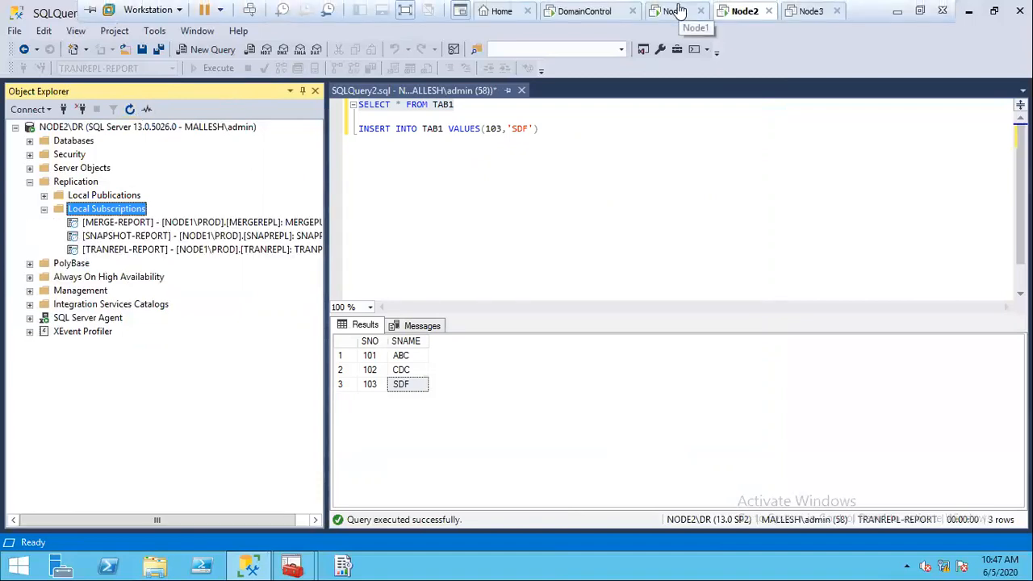
# - Switch to the Node1 machine and check the status of the NODE1\PROD publications in Replication Monitor
pyautogui.click(676, 11)
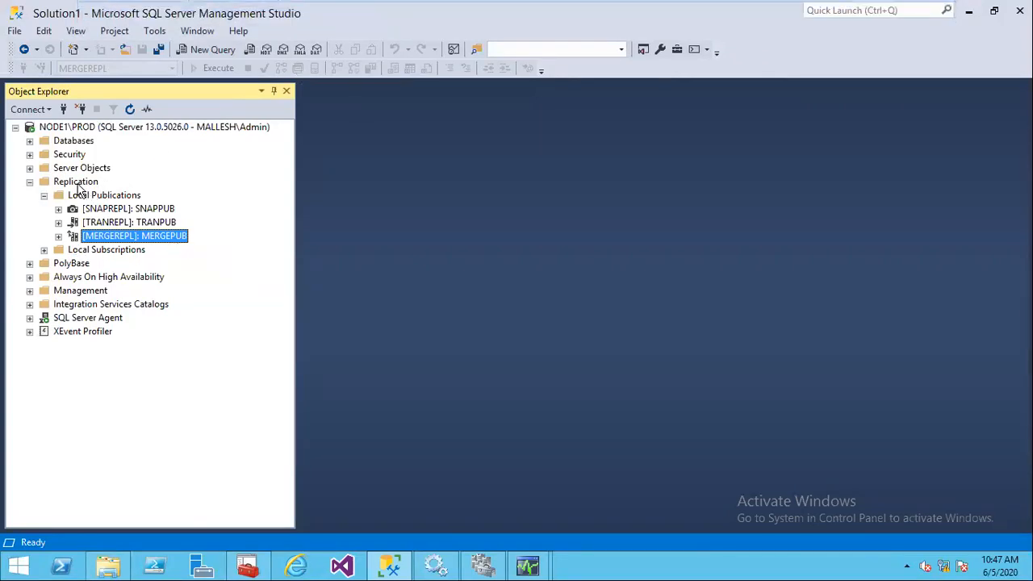
pyautogui.rightClick(79, 184)
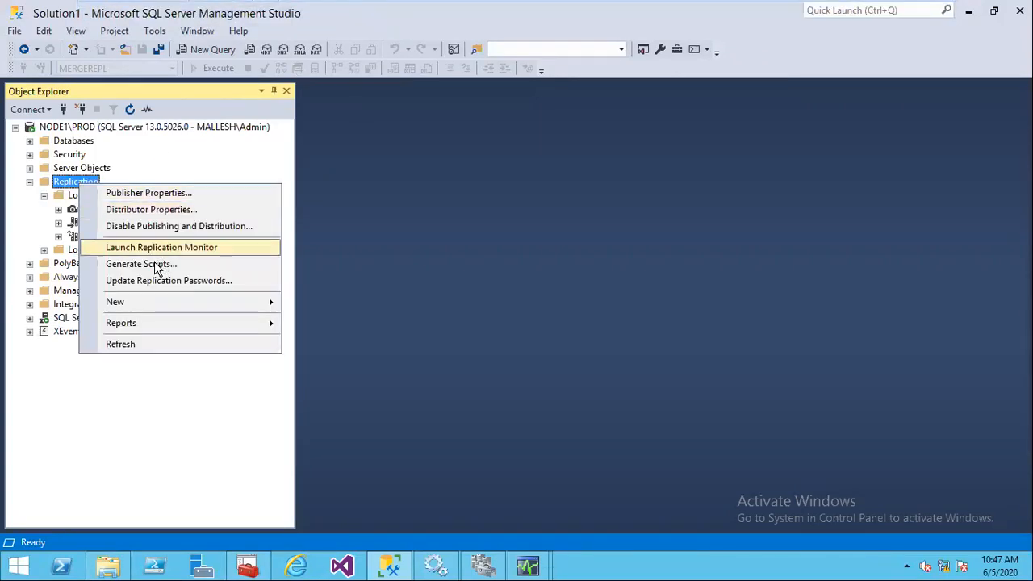
pyautogui.click(307, 225)
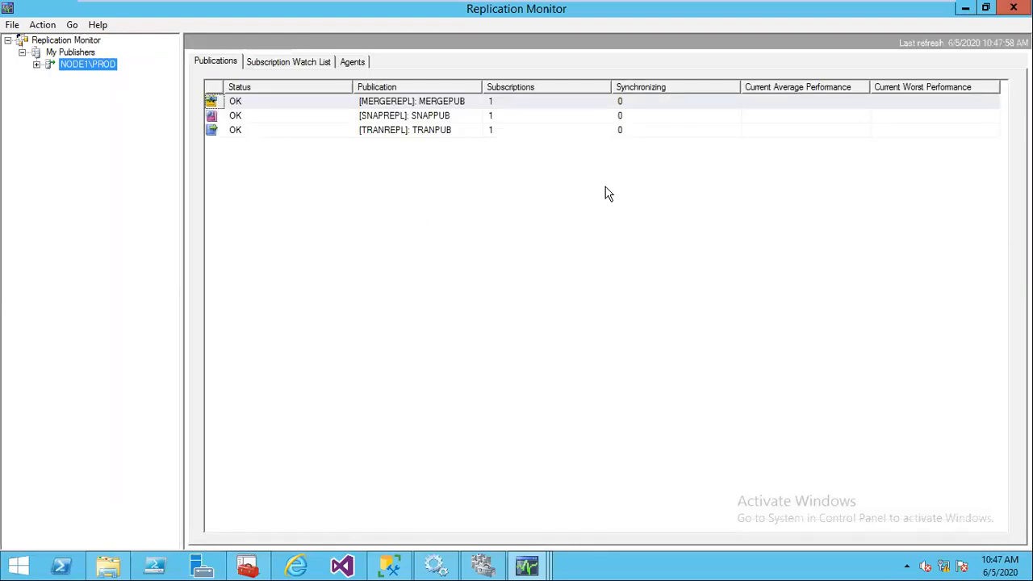
pyautogui.click(1012, 8)
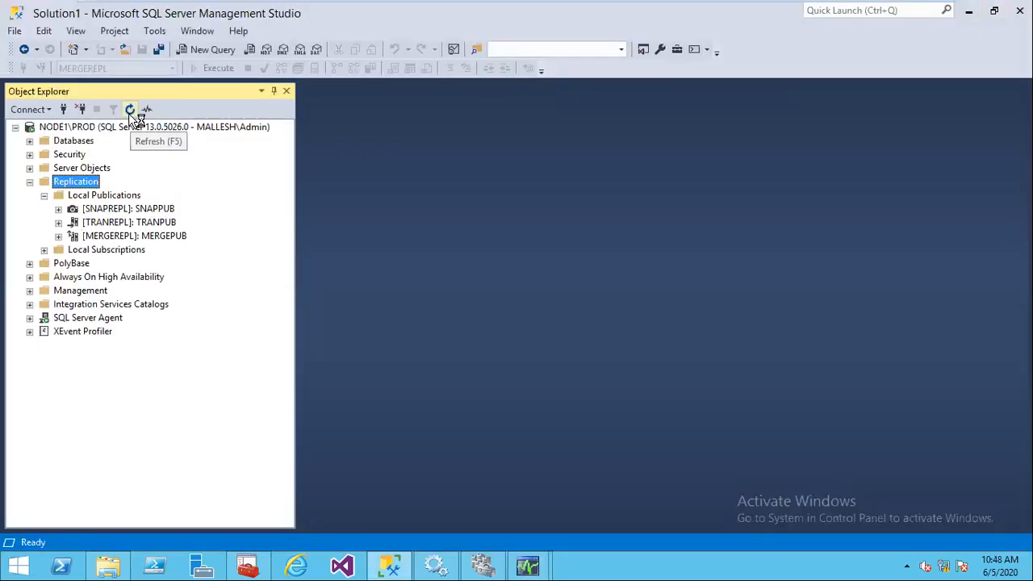
# - Refresh the Replication folder on NODE1\PROD and expand the MERGEREPL database down to its tables
pyautogui.click(130, 110)
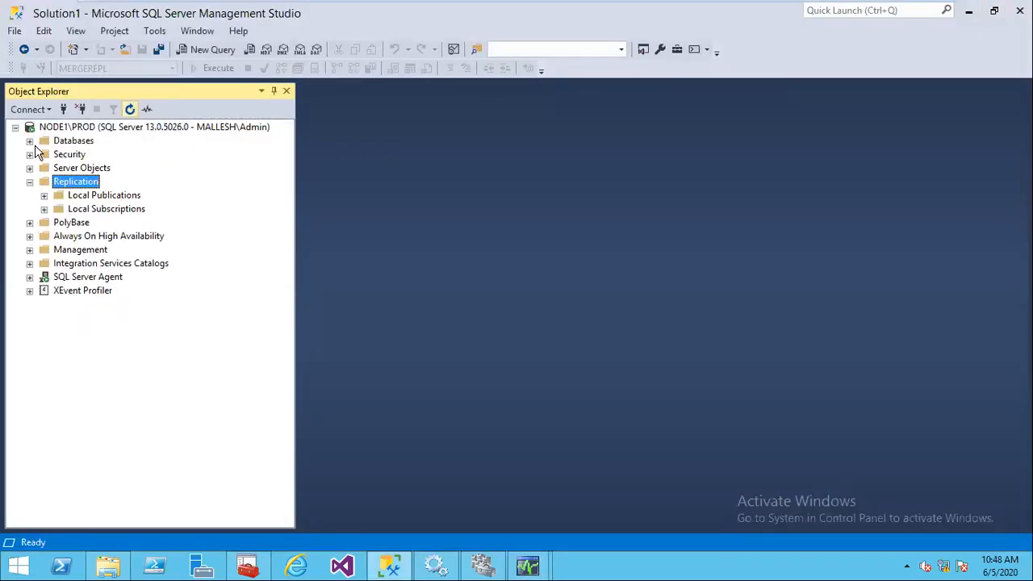
pyautogui.click(30, 141)
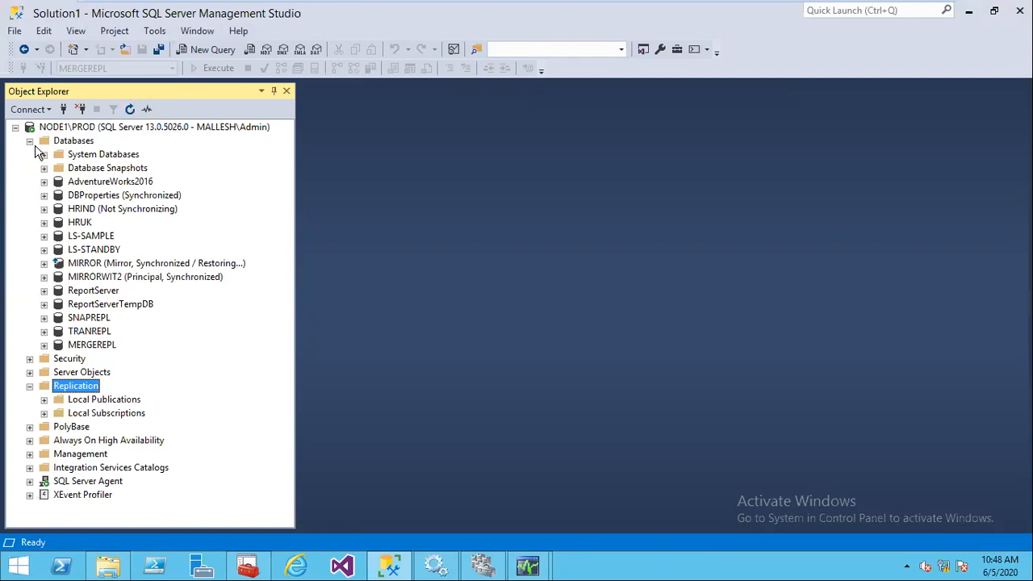
pyautogui.click(30, 141)
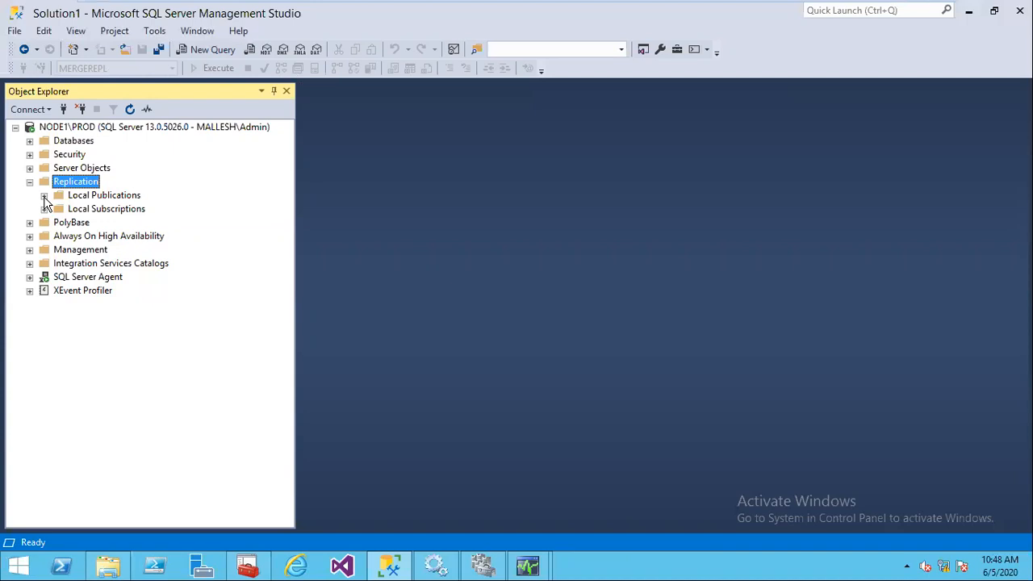
pyautogui.click(30, 141)
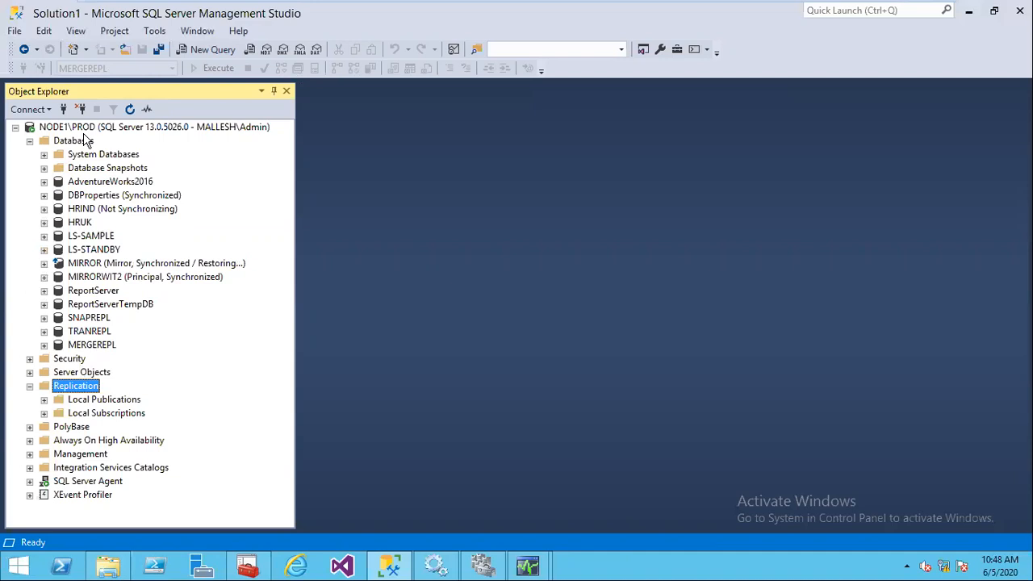
pyautogui.press('Home')
pyautogui.press('Down')
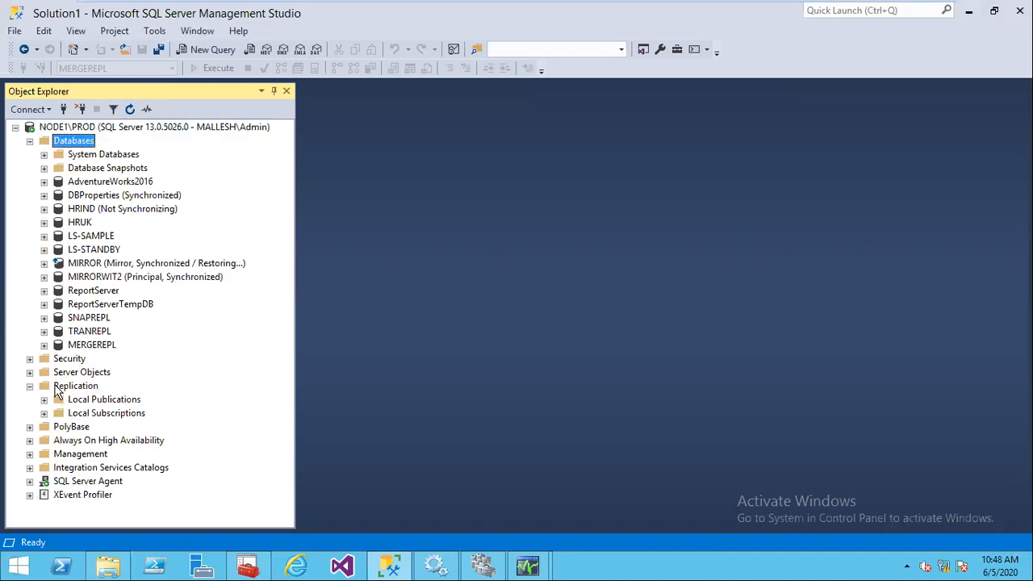
pyautogui.click(44, 345)
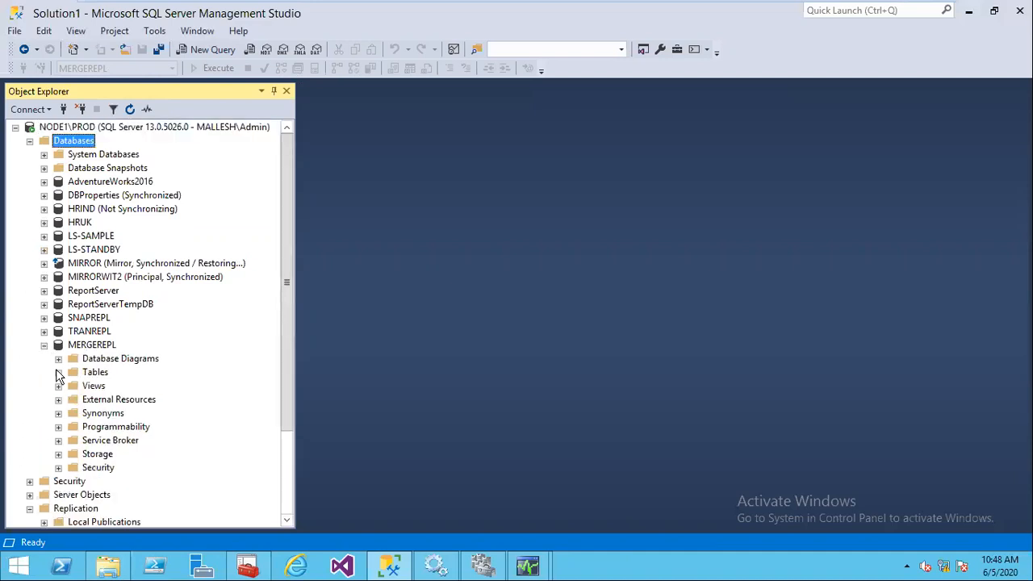
pyautogui.click(58, 372)
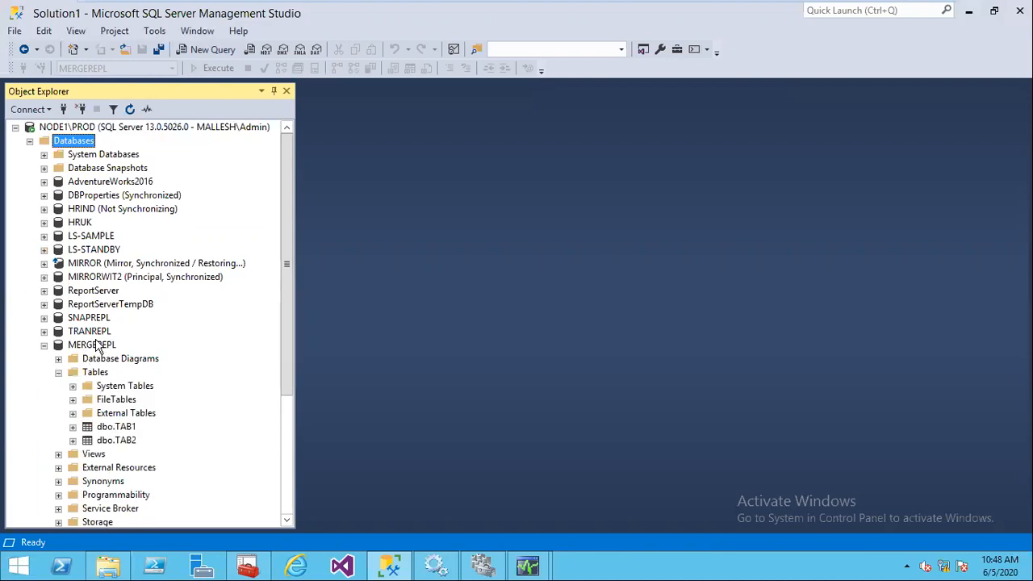
# - Run SELECT * FROM TAB1 in a new query on MERGEREPL and widen the rowguid result column
pyautogui.click(92, 347)
pyautogui.hotkey('ctrl', 'n')
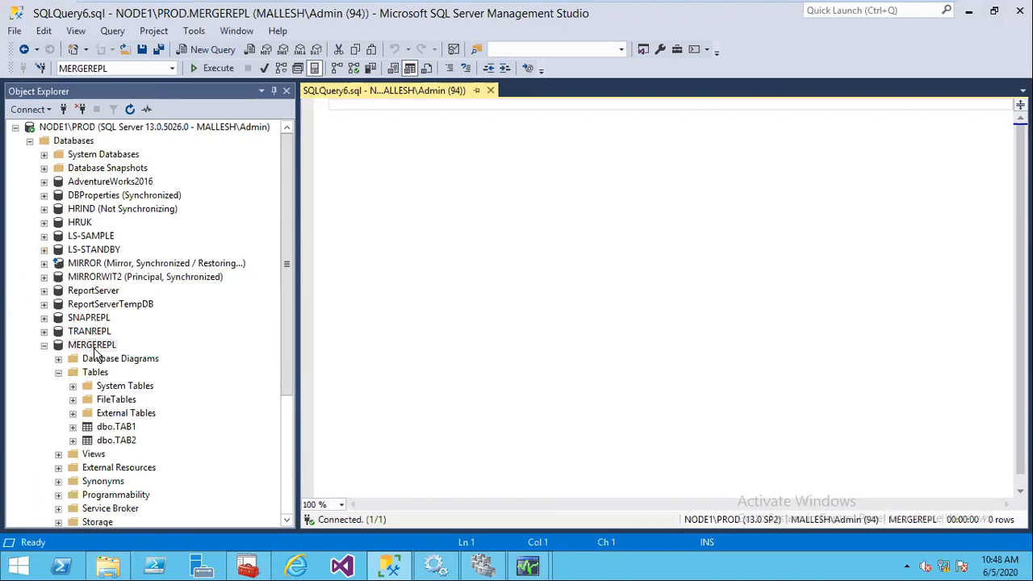
pyautogui.write('SELE')
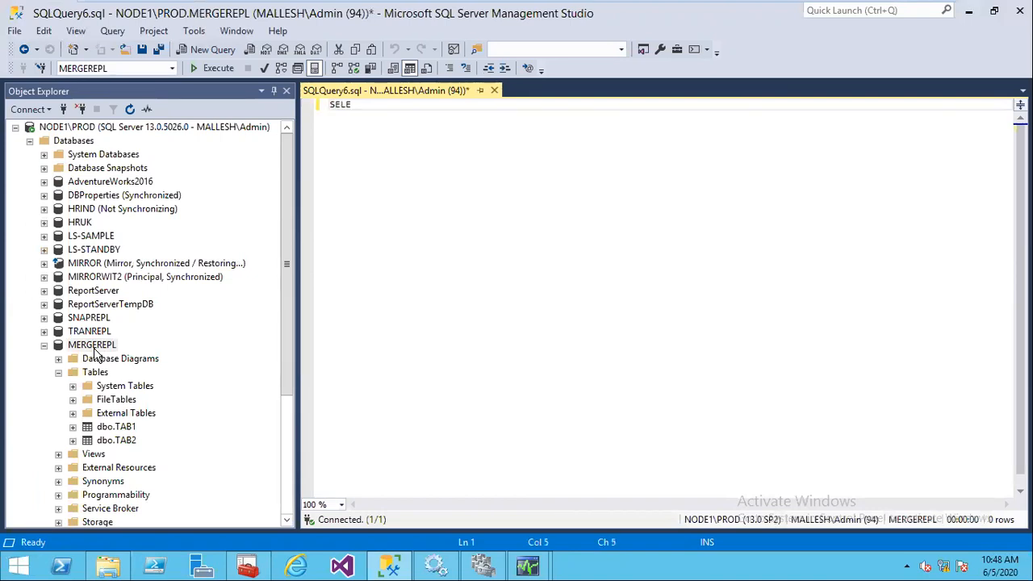
pyautogui.write('CT * FROM TAB1')
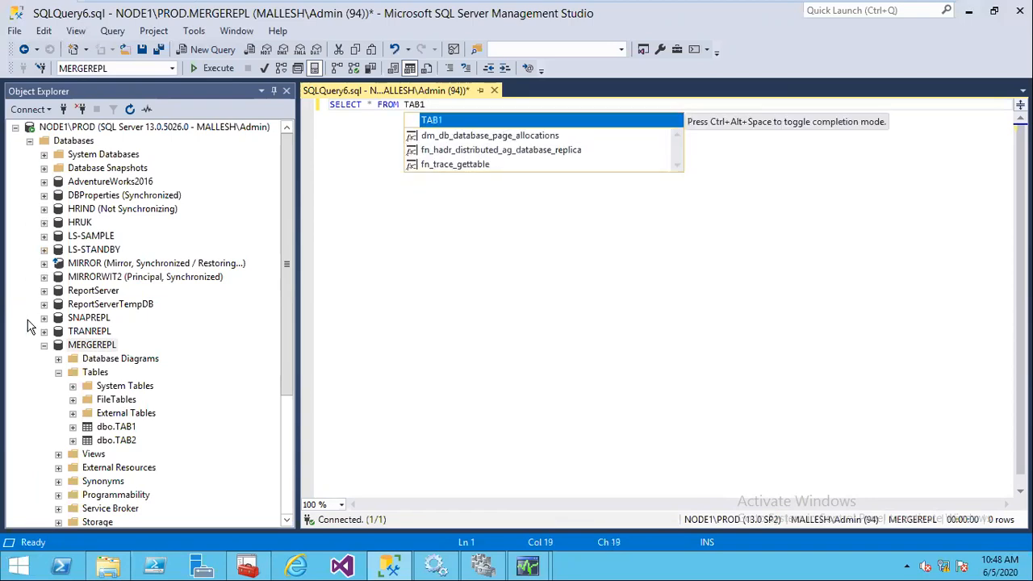
pyautogui.click(216, 69)
pyautogui.click(217, 69)
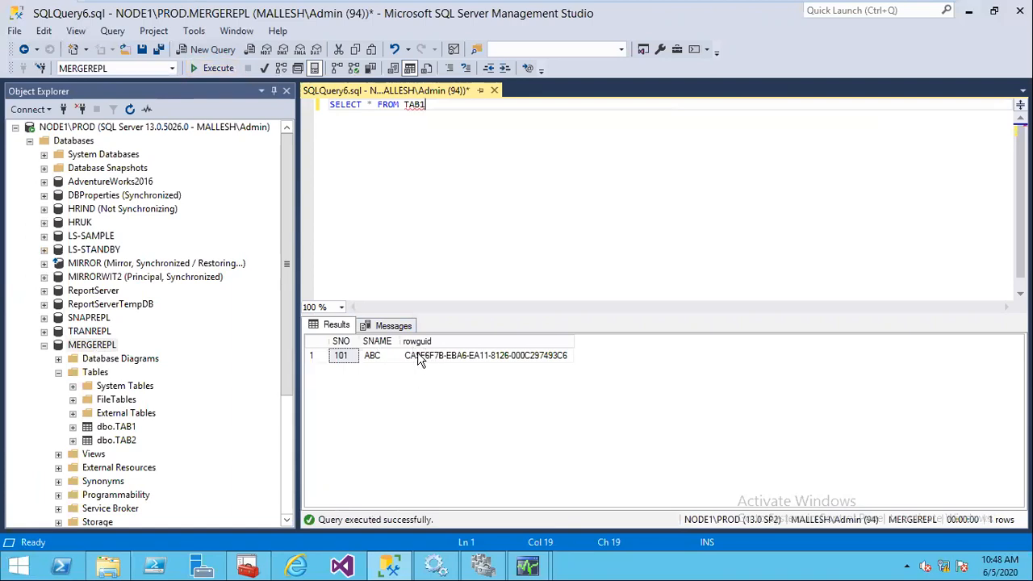
pyautogui.click(419, 360)
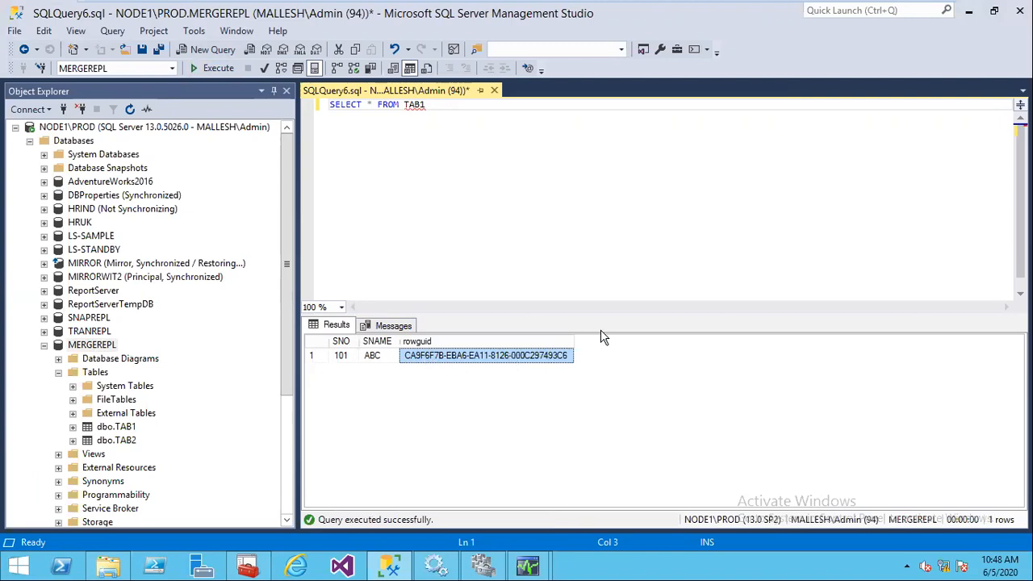
pyautogui.moveTo(572, 340); pyautogui.dragTo(649, 340)
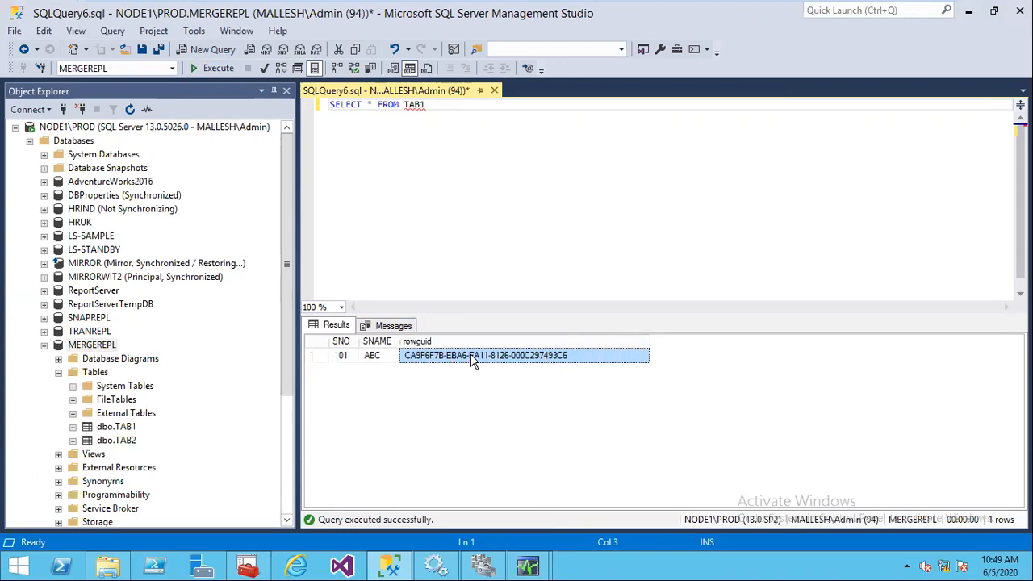
# - Below the SELECT, write an INSERT INTO TAB1 statement with values 102, 'CDC' and the rowguid copied from the row 101 result
pyautogui.click(444, 122)
pyautogui.press('Return')
pyautogui.press('Return')
pyautogui.write('INSERT INTO TA')
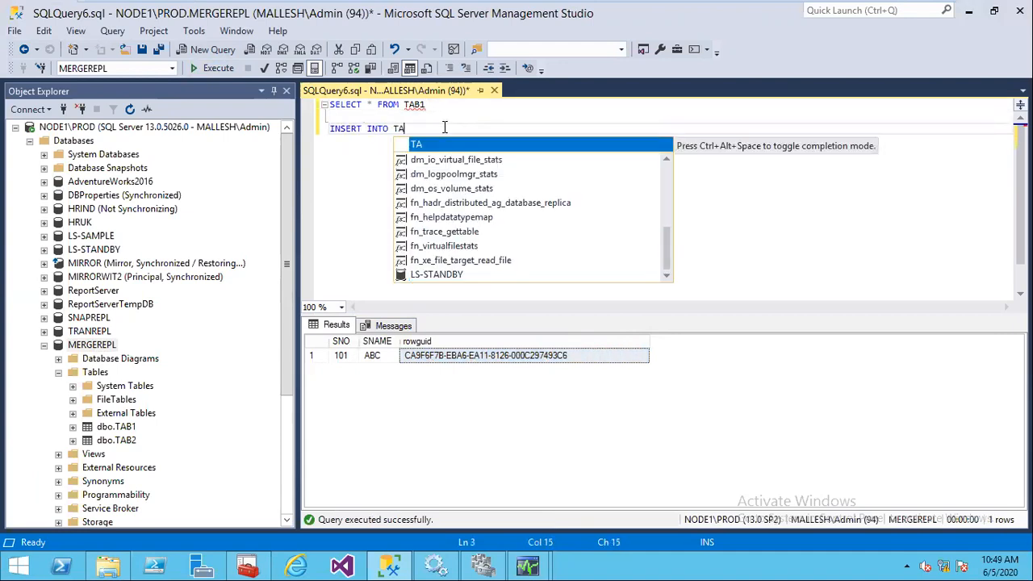
pyautogui.write('B1 ')
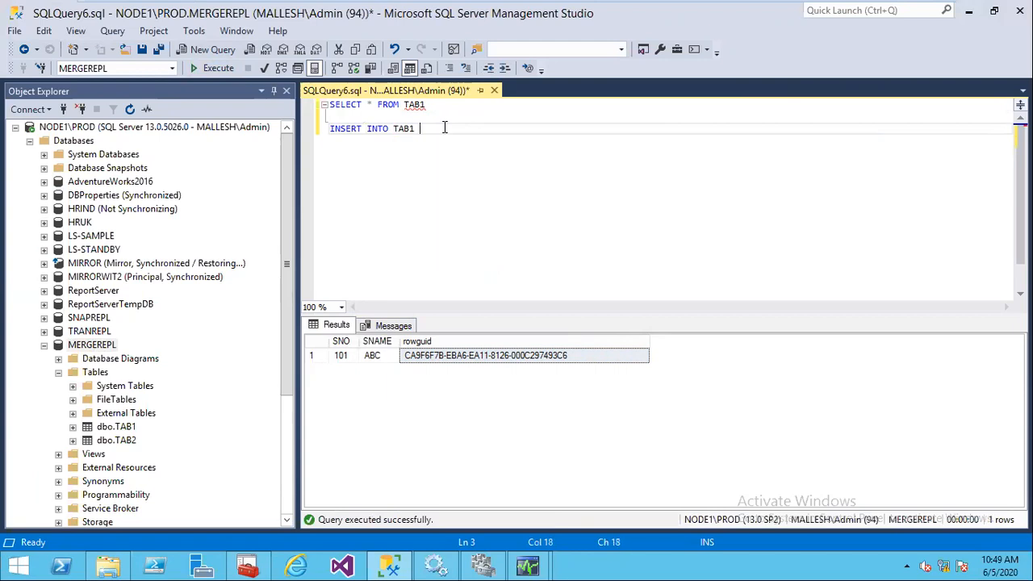
pyautogui.write("VALUES(102,'CDC',''")
pyautogui.click(446, 356)
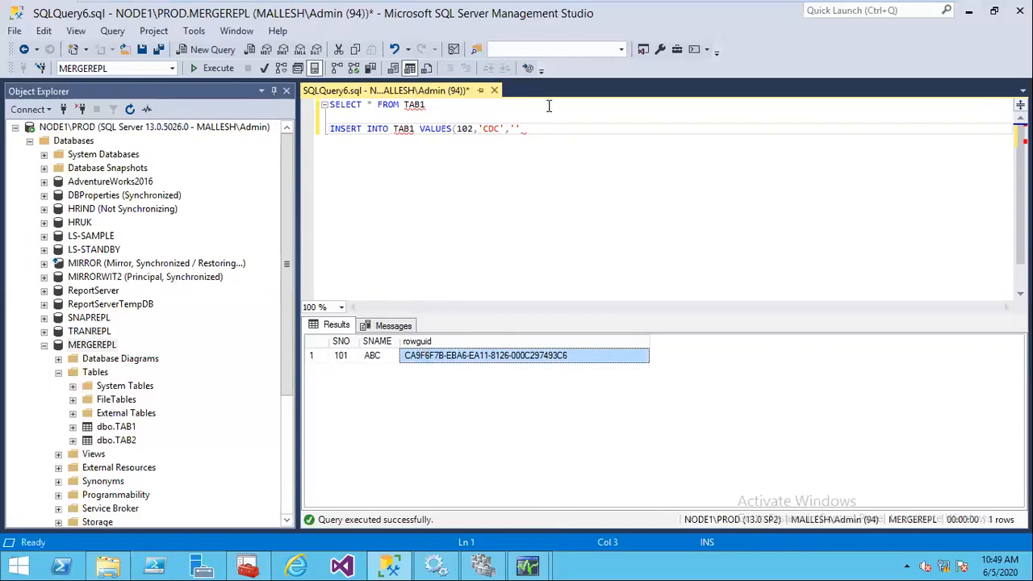
pyautogui.click(514, 129)
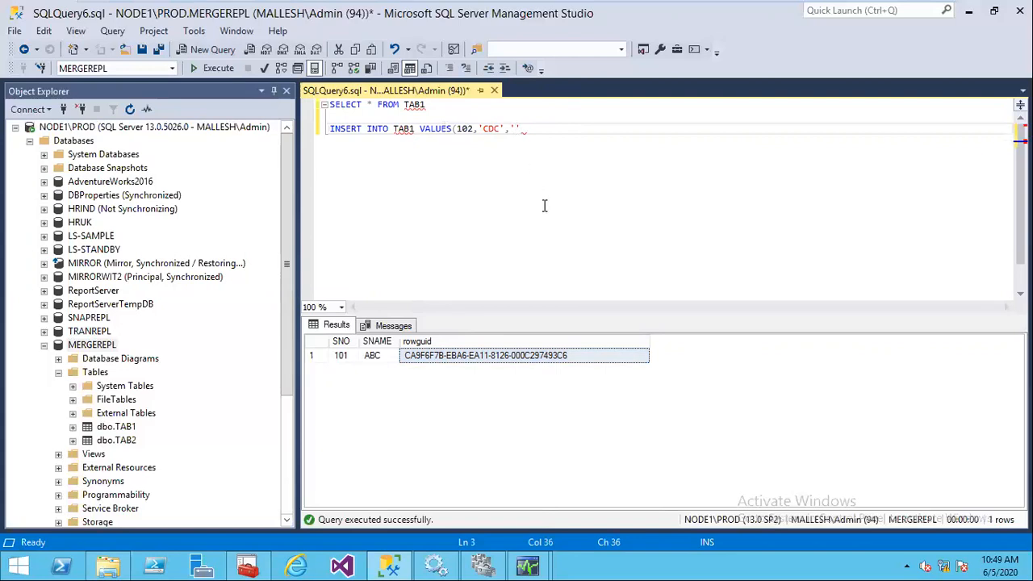
pyautogui.write('CA9F6F7B-EBA6-EA11-8126-000C297493C6')
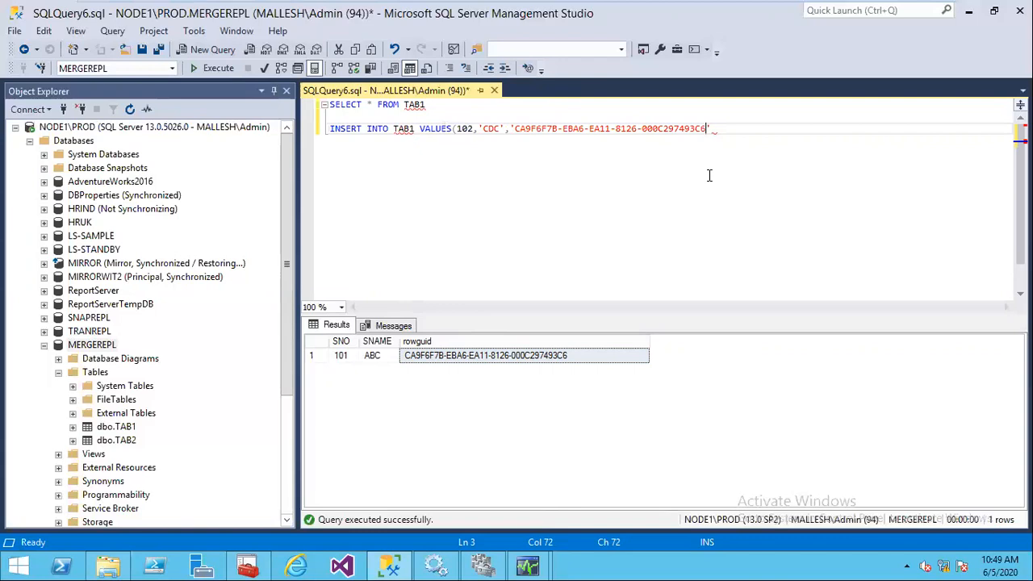
# - Change the rowguid's final digit to 1, close the VALUES list and execute only the INSERT statement
pyautogui.press('BackSpace')
pyautogui.write('1')
pyautogui.click(719, 131)
pyautogui.write(')')
pyautogui.moveTo(742, 125); pyautogui.dragTo(307, 142)
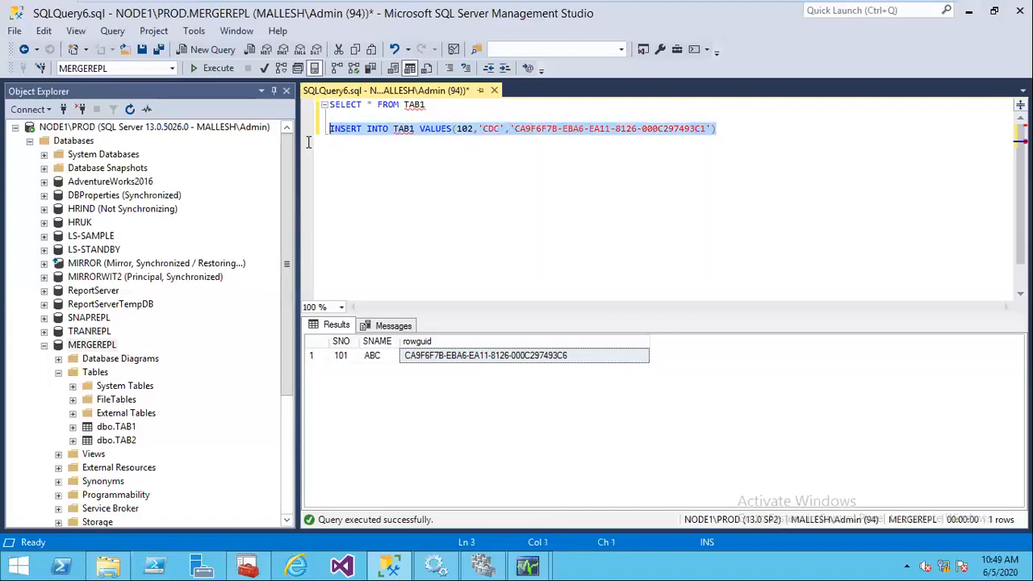
pyautogui.click(217, 73)
# - Run only SELECT * FROM TAB1 on MERGEREPL and select the SNO cell of the second result row
pyautogui.moveTo(448, 105); pyautogui.dragTo(314, 100)
pyautogui.click(219, 68)
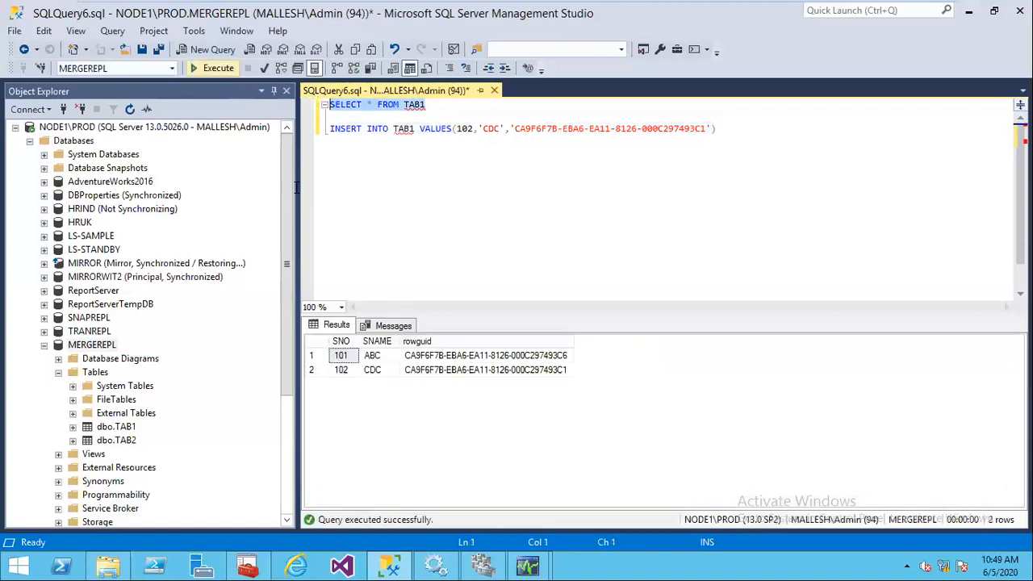
pyautogui.click(343, 370)
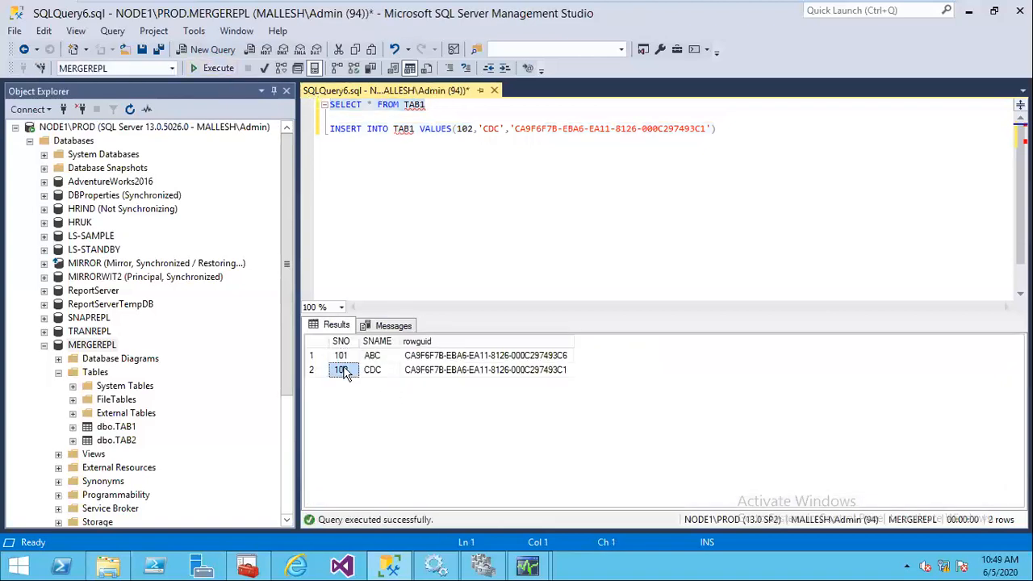
# - Copy the SELECT and INSERT statements from the Node1 query and switch to the Node2 machine
pyautogui.moveTo(689, 6)
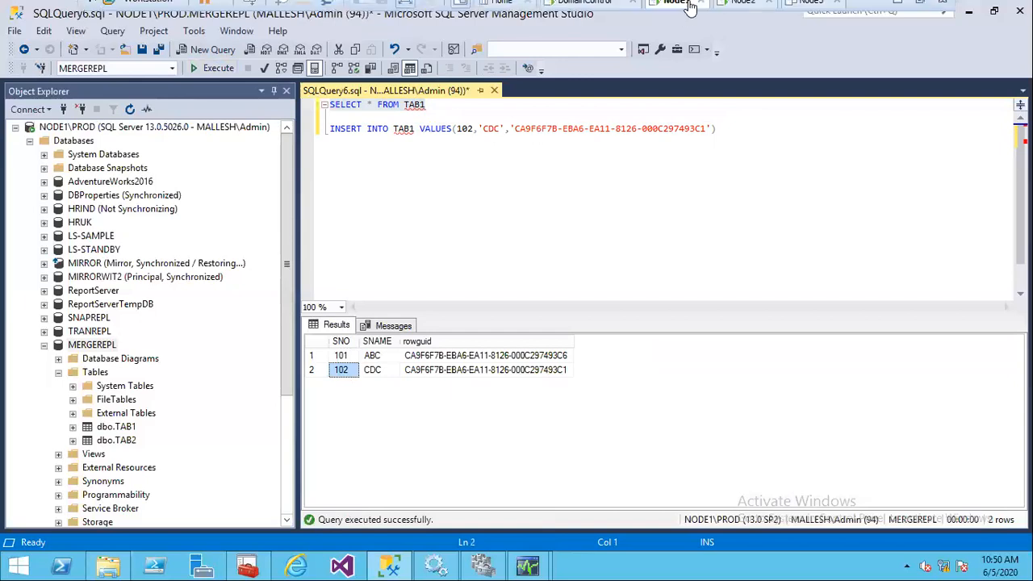
pyautogui.click(742, 13)
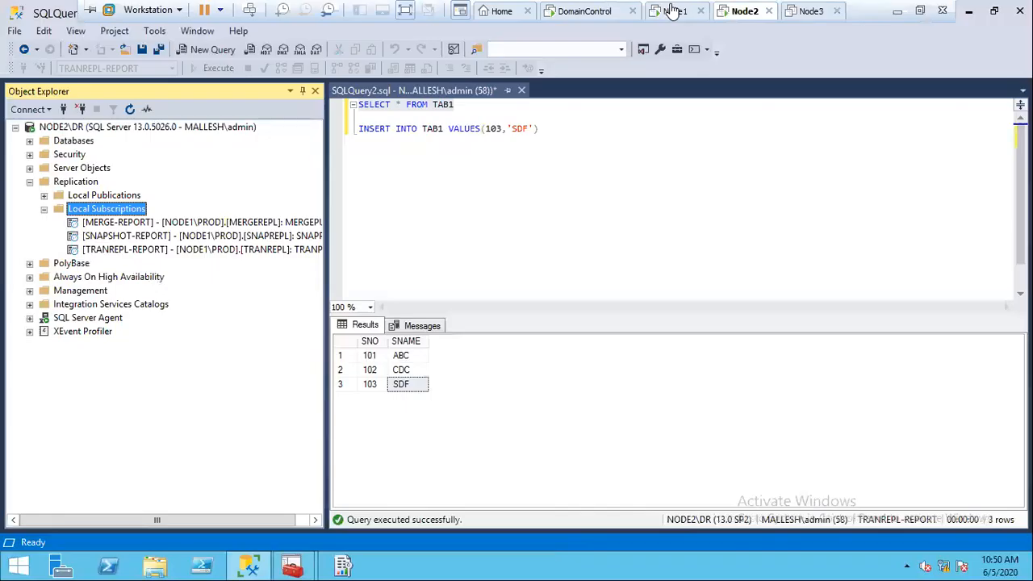
pyautogui.click(674, 11)
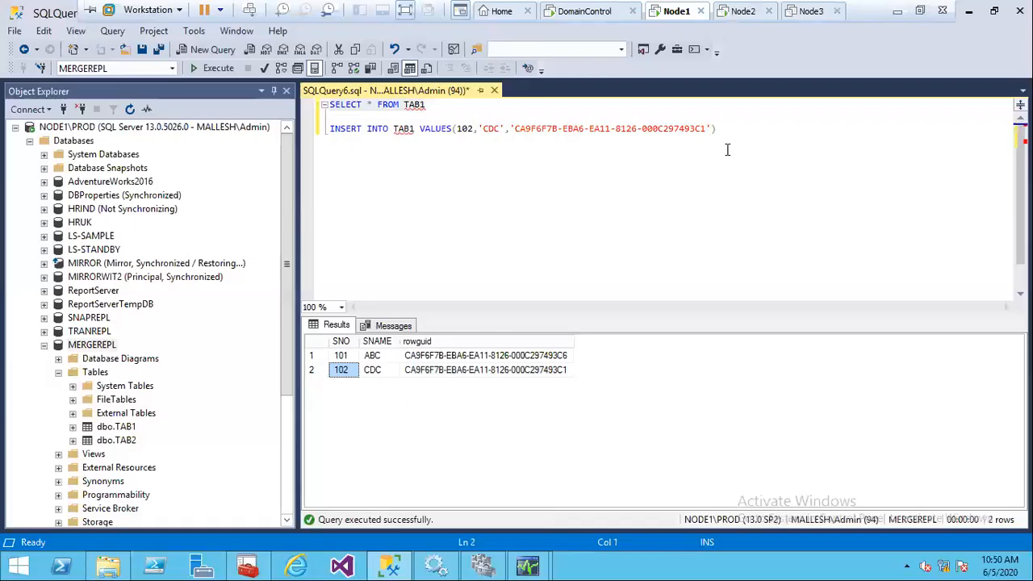
pyautogui.moveTo(715, 129); pyautogui.dragTo(325, 104)
pyautogui.hotkey('ctrl', 'c')
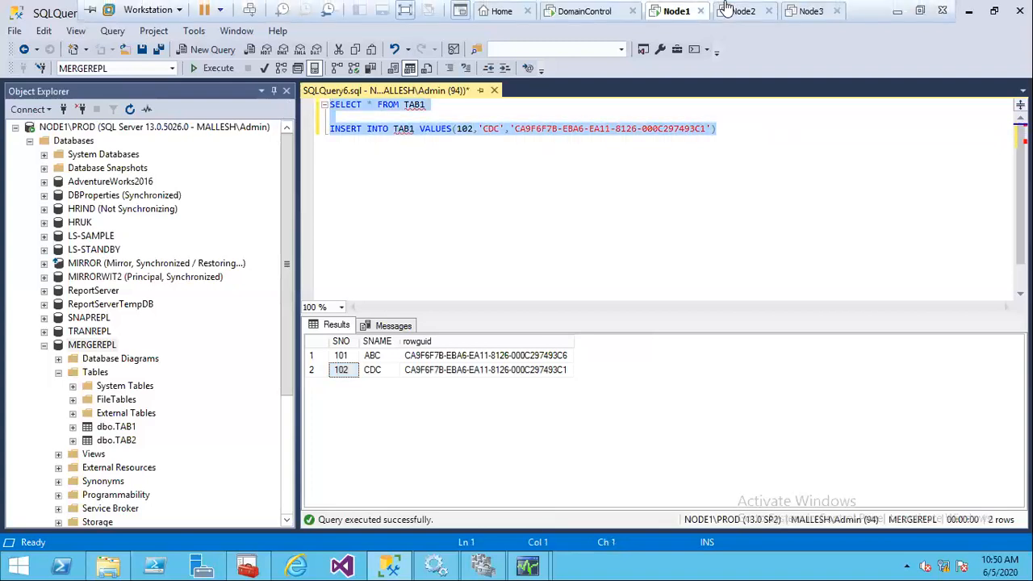
pyautogui.click(726, 11)
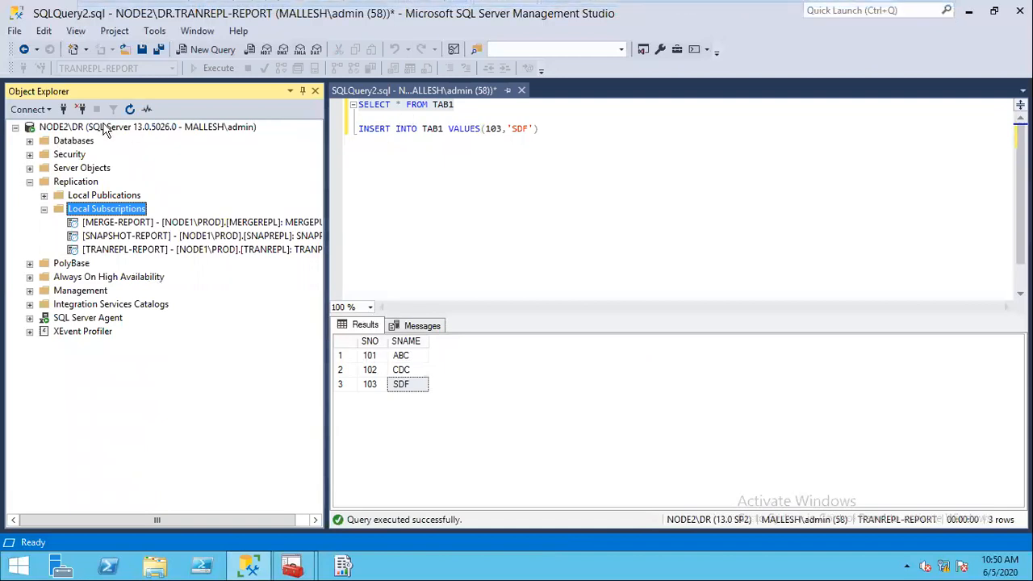
# - Expand and refresh Databases on NODE2\DR, open a new query on MERGE-REPORT and paste the copied statements
pyautogui.click(30, 141)
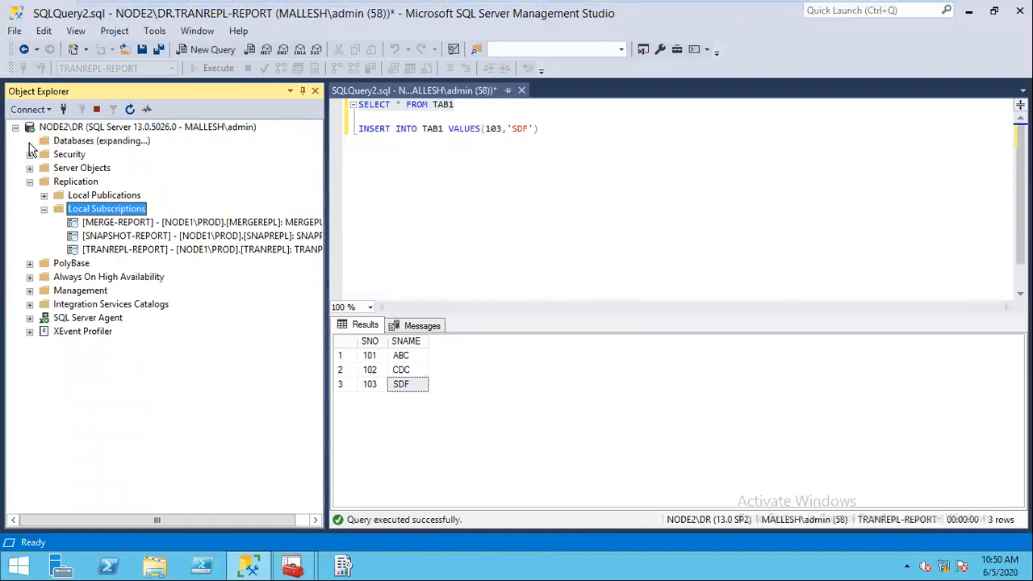
pyautogui.click(86, 139)
pyautogui.click(129, 109)
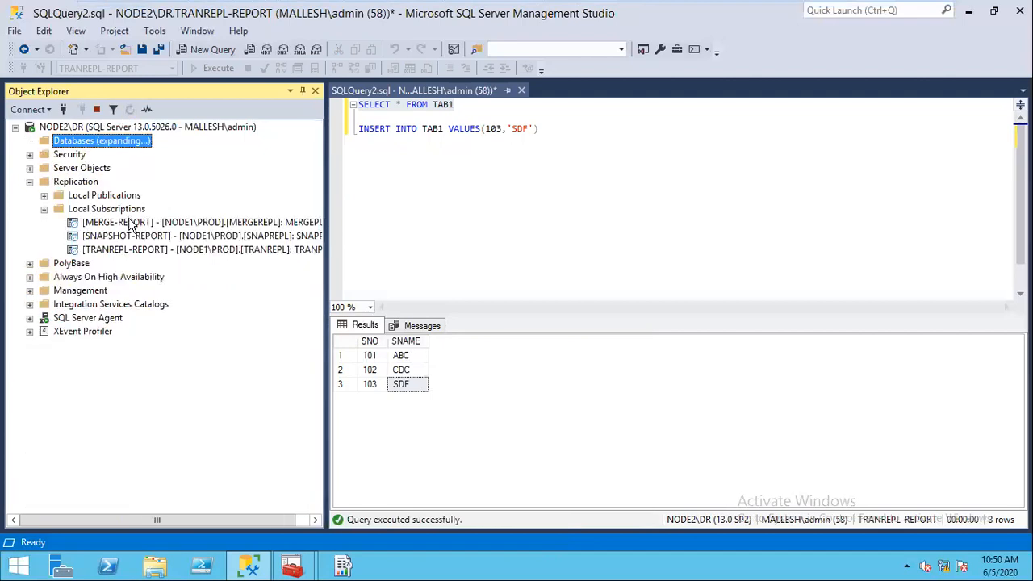
pyautogui.click(118, 250)
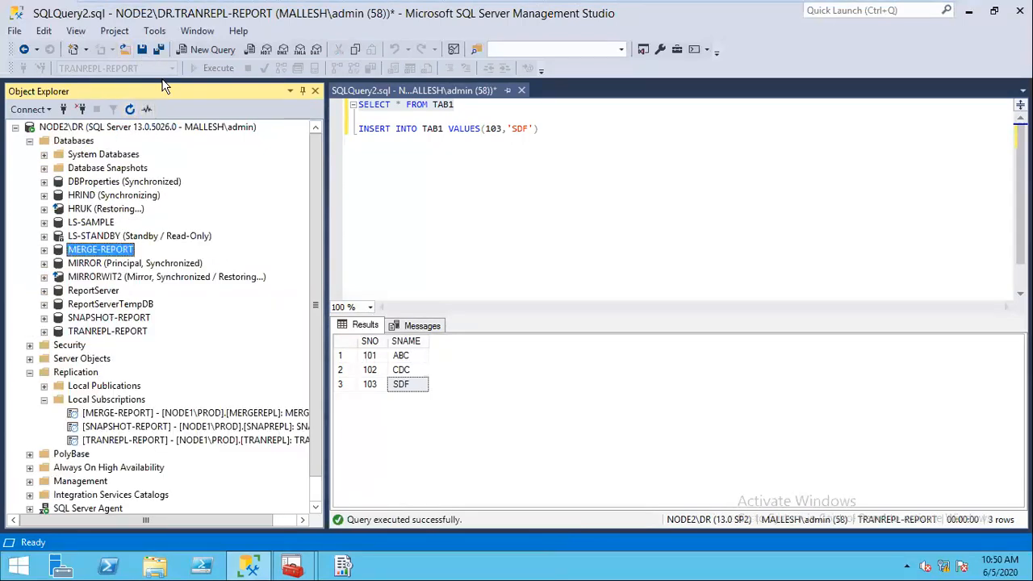
pyautogui.click(212, 49)
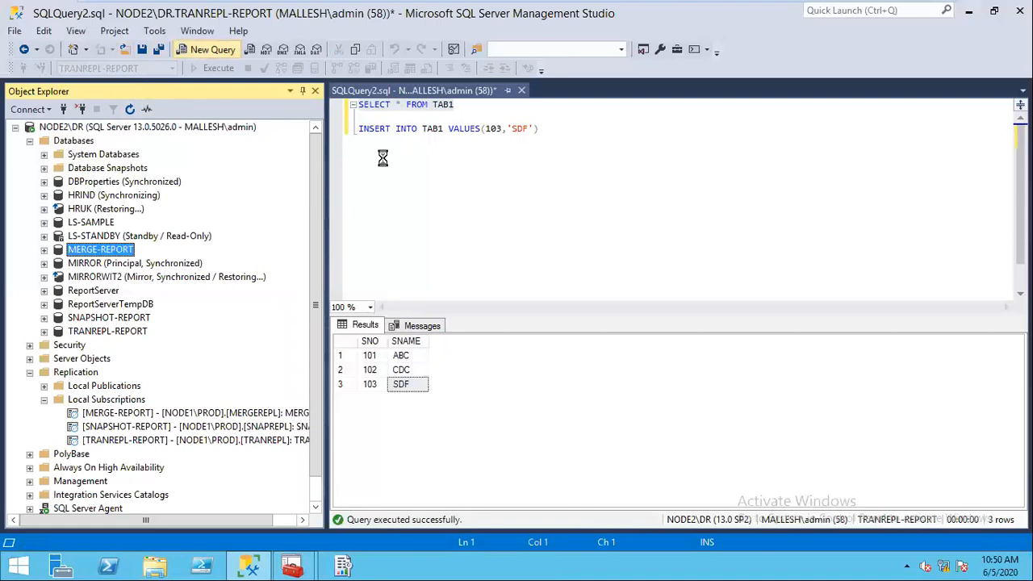
pyautogui.hotkey('ctrl', 'v')
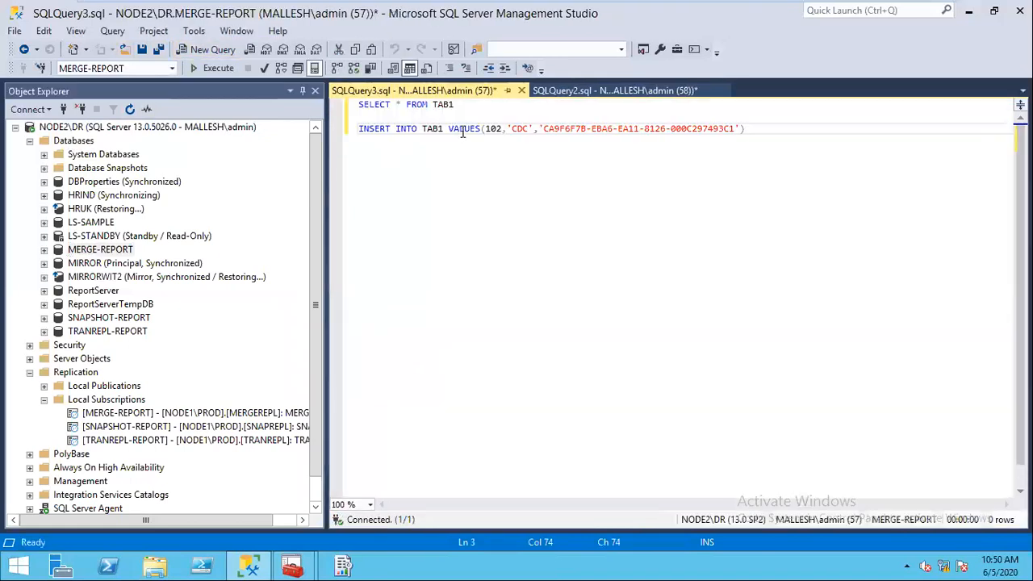
# - Run SELECT * FROM TAB1 repeatedly on MERGE-REPORT to check whether row 102 has replicated
pyautogui.moveTo(453, 104); pyautogui.dragTo(358, 104)
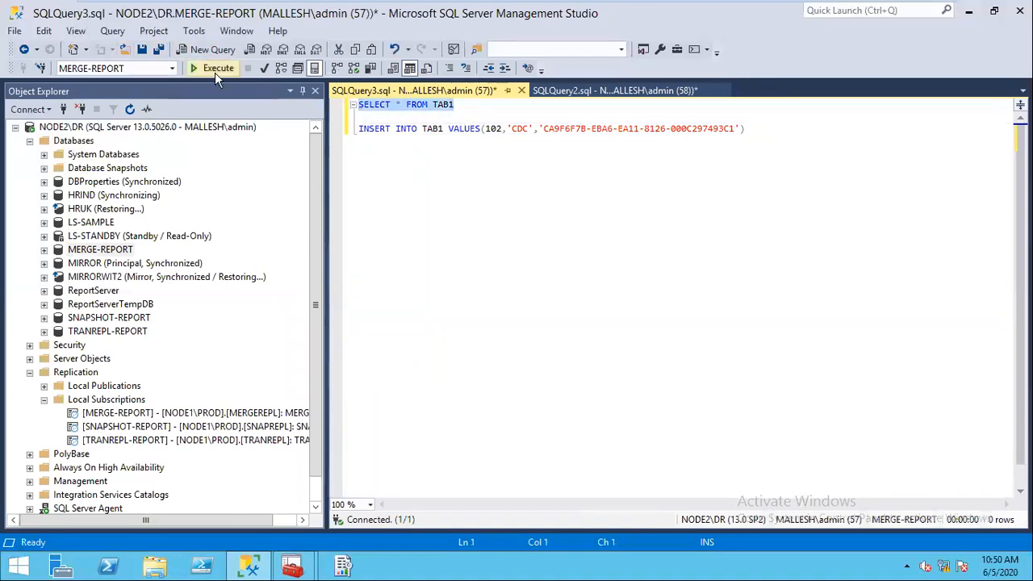
pyautogui.click(215, 69)
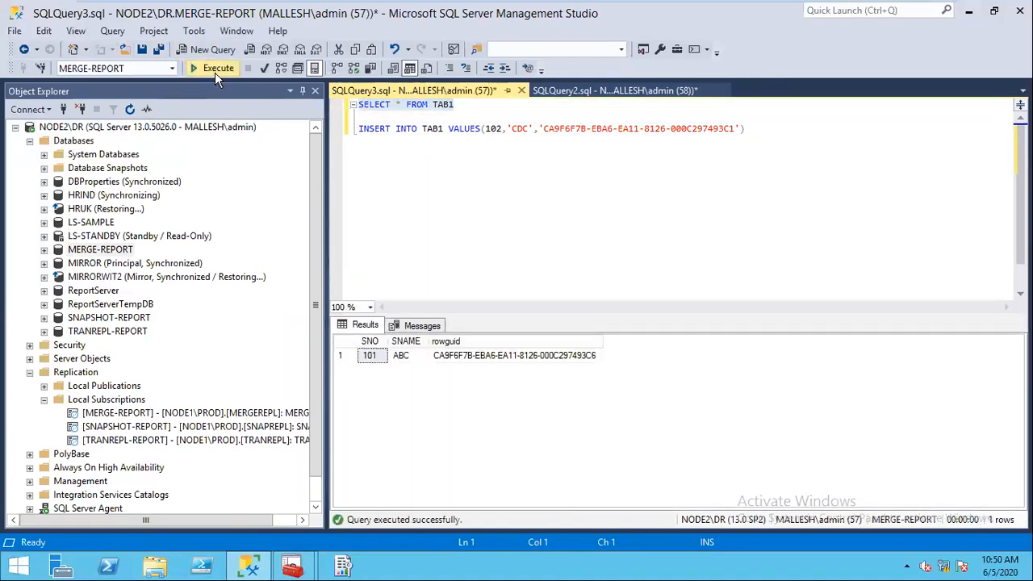
pyautogui.click(215, 72)
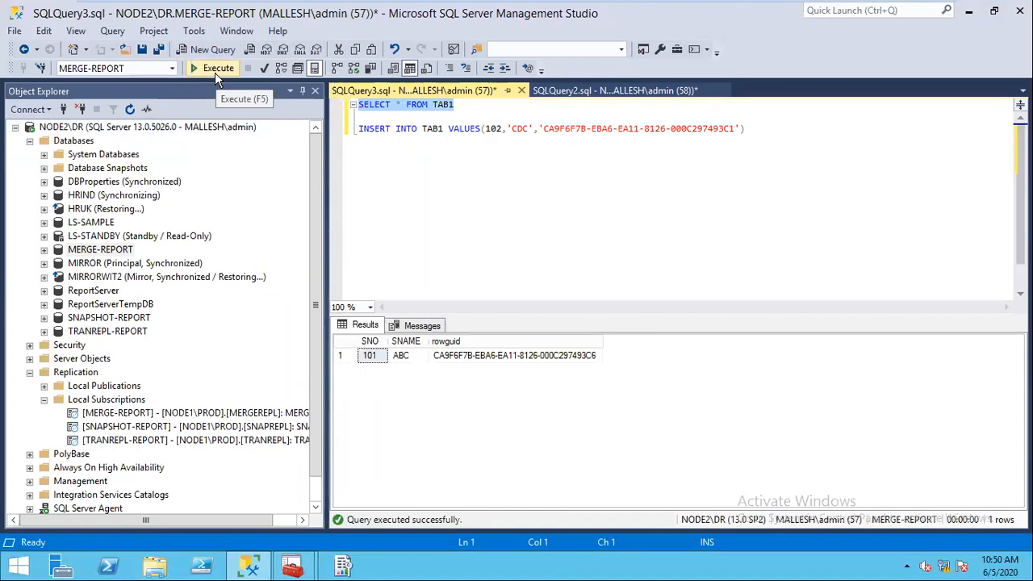
pyautogui.click(215, 71)
pyautogui.click(214, 71)
pyautogui.click(214, 71)
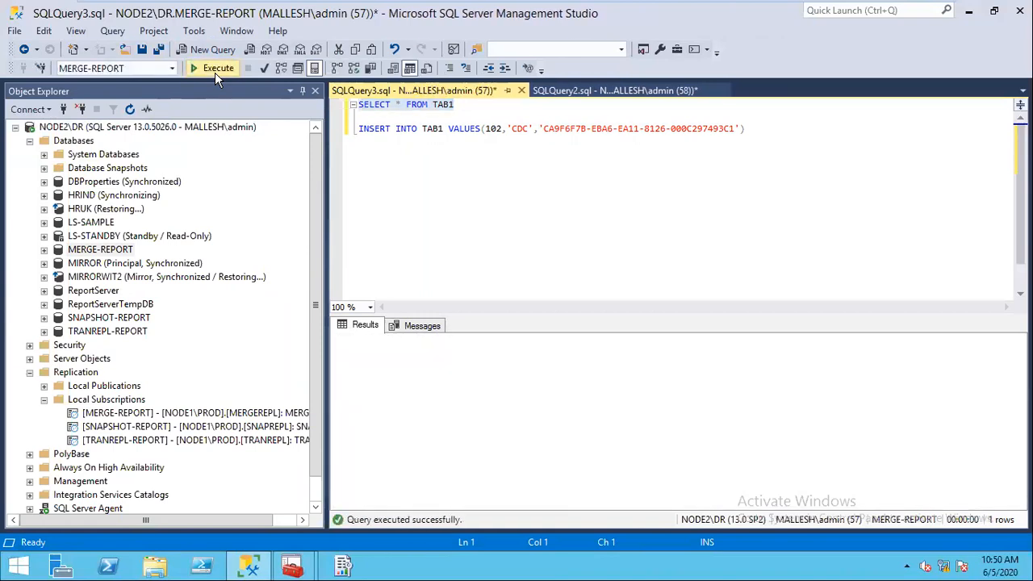
pyautogui.click(214, 71)
pyautogui.click(215, 71)
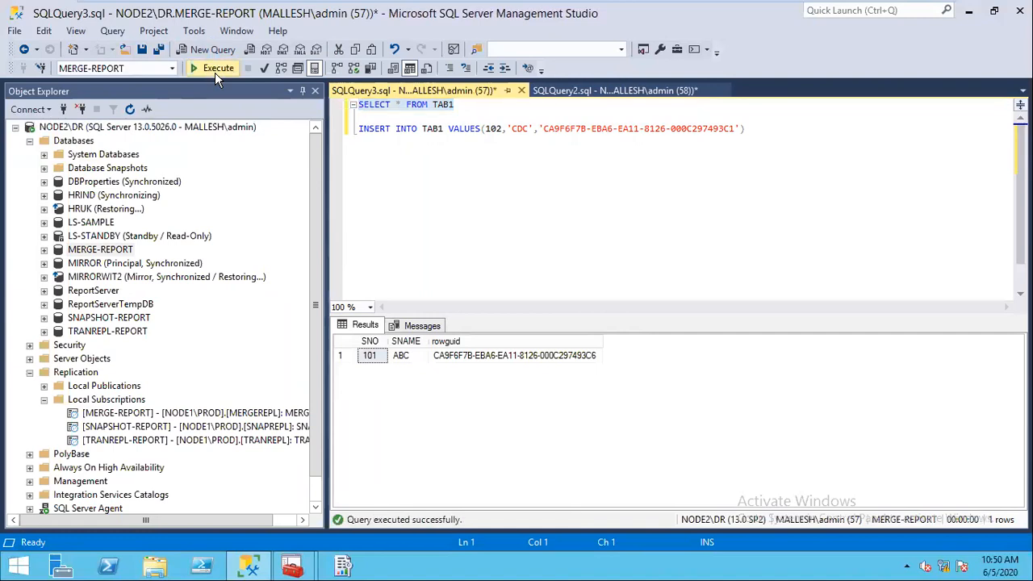
pyautogui.click(215, 71)
pyautogui.click(215, 71)
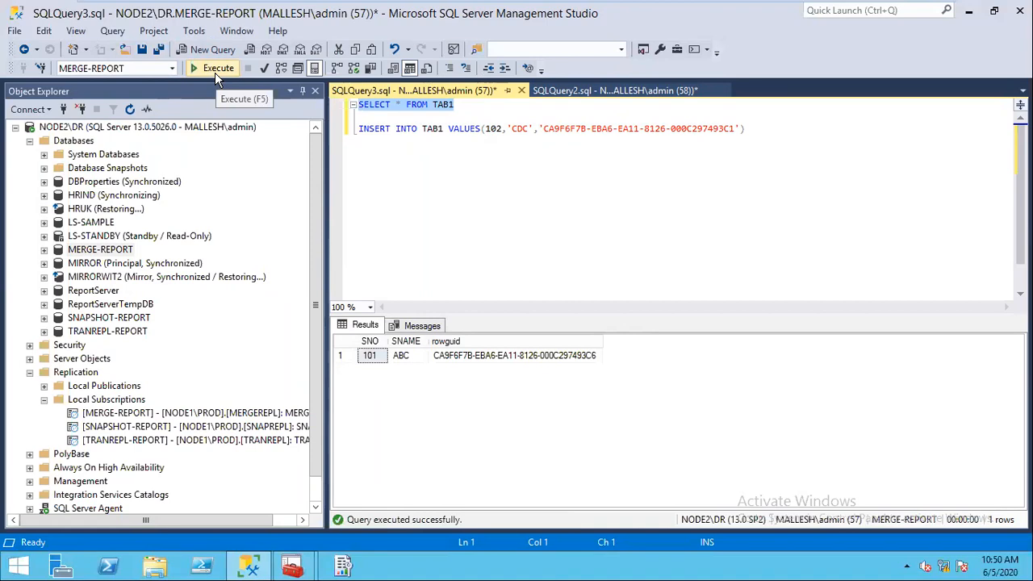
# - Look at the TAB1 query on Node1, return to Node2 and rerun the SELECT on MERGE-REPORT
pyautogui.click(676, 10)
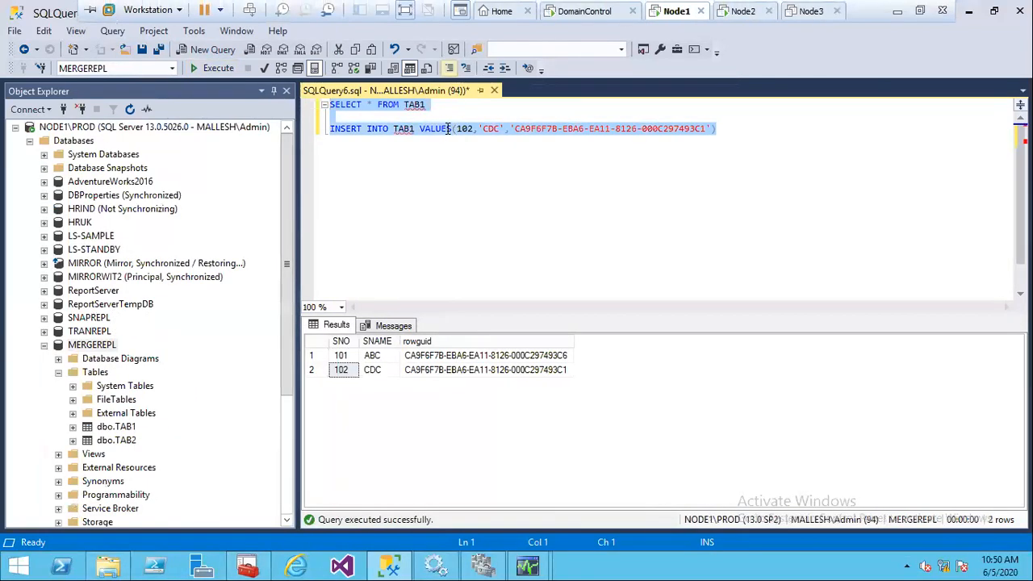
pyautogui.click(738, 6)
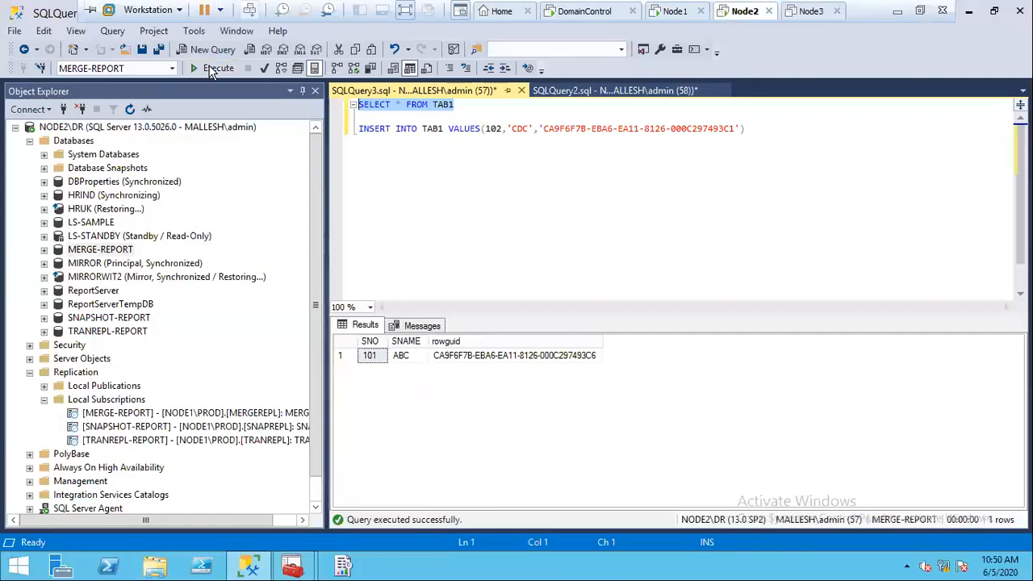
pyautogui.click(216, 68)
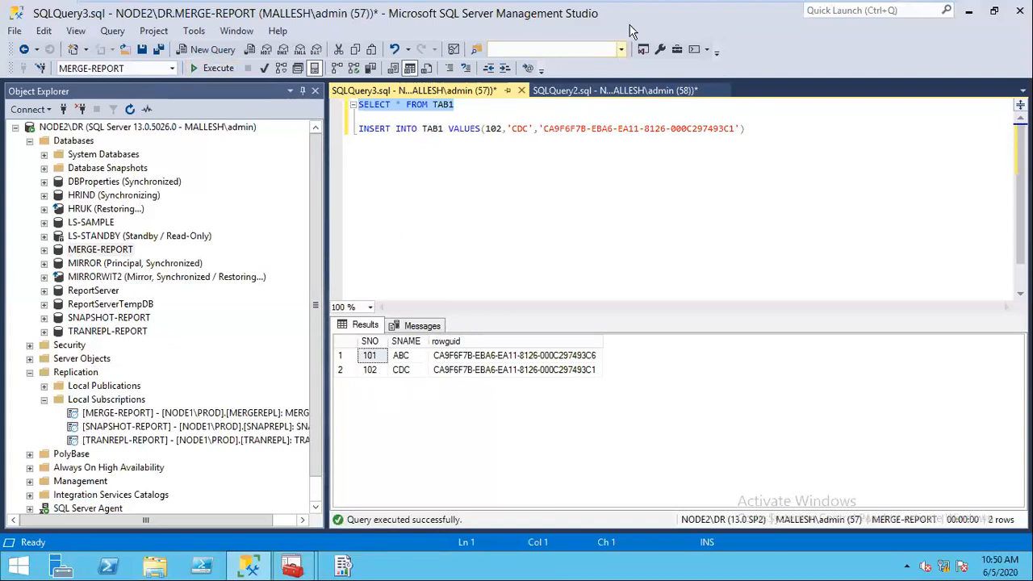
# - In the MERGE-REPORT INSERT statement, set SNO to 103 and the rowguid's final digit to 2, and execute only that statement
pyautogui.moveTo(746, 7)
pyautogui.click(499, 129)
pyautogui.hotkey('shift', 'Right')
pyautogui.write('3')
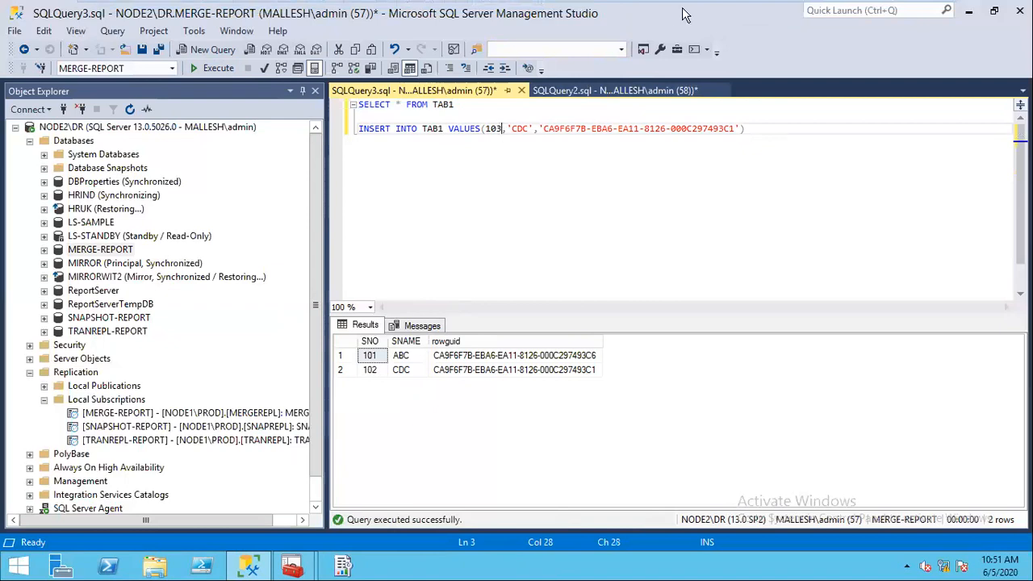
pyautogui.moveTo(686, 3)
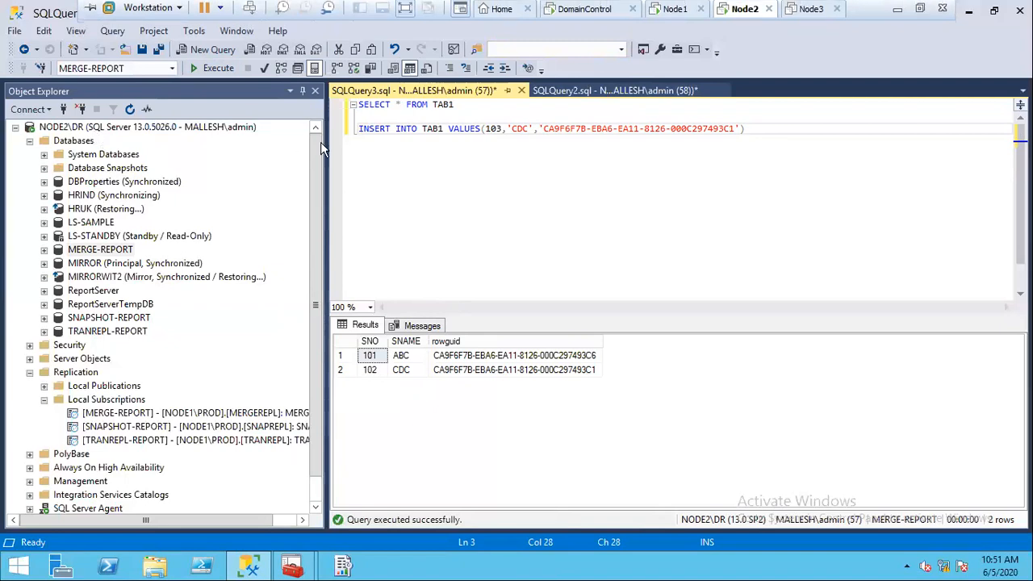
pyautogui.click(735, 129)
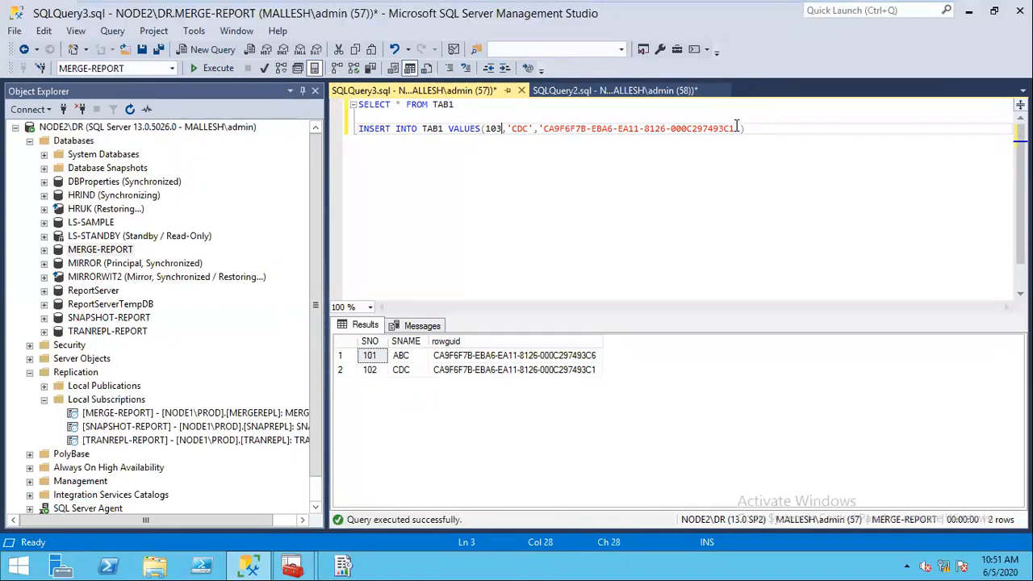
pyautogui.press('BackSpace')
pyautogui.write('2')
pyautogui.press('End')
pyautogui.hotkey('shift', 'Up')
pyautogui.click(215, 69)
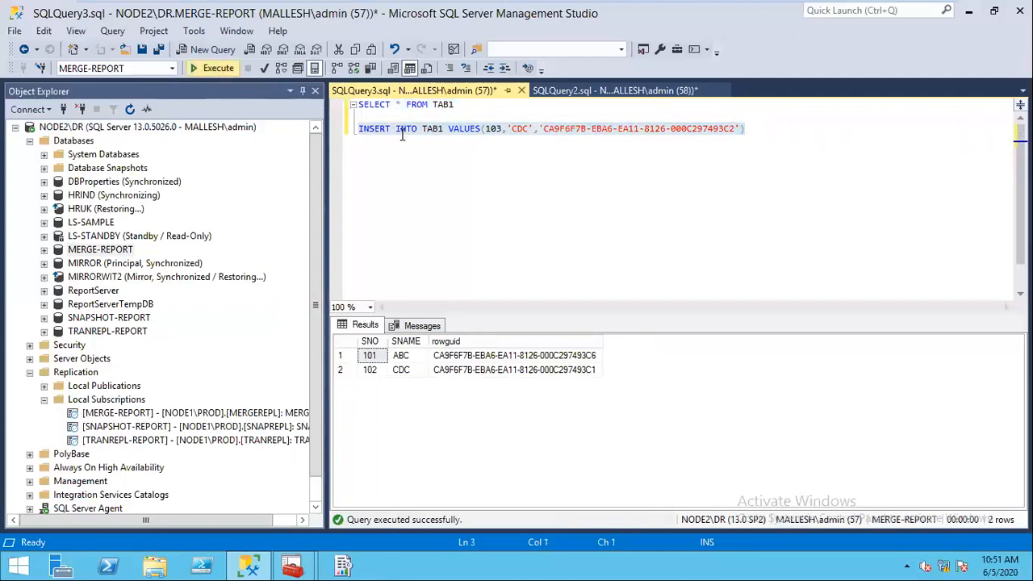
# - Run only SELECT * FROM TAB1 on MERGE-REPORT to check the inserted row 103
pyautogui.moveTo(464, 104); pyautogui.dragTo(357, 104)
pyautogui.click(215, 70)
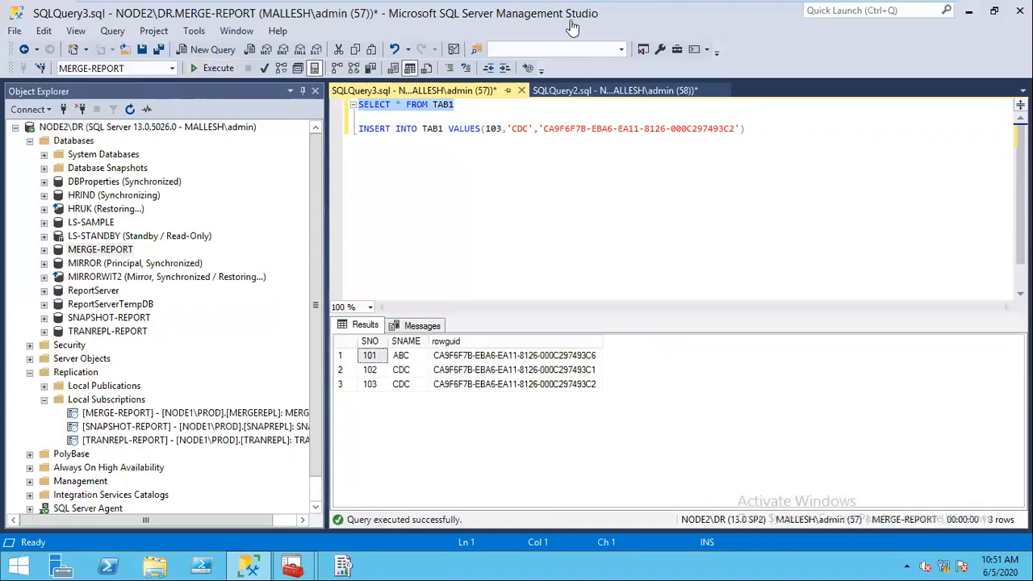
# - Switch to Node1 and run only SELECT * FROM TAB1 on MERGEREPL repeatedly to check whether row 103 has replicated
pyautogui.moveTo(704, 11)
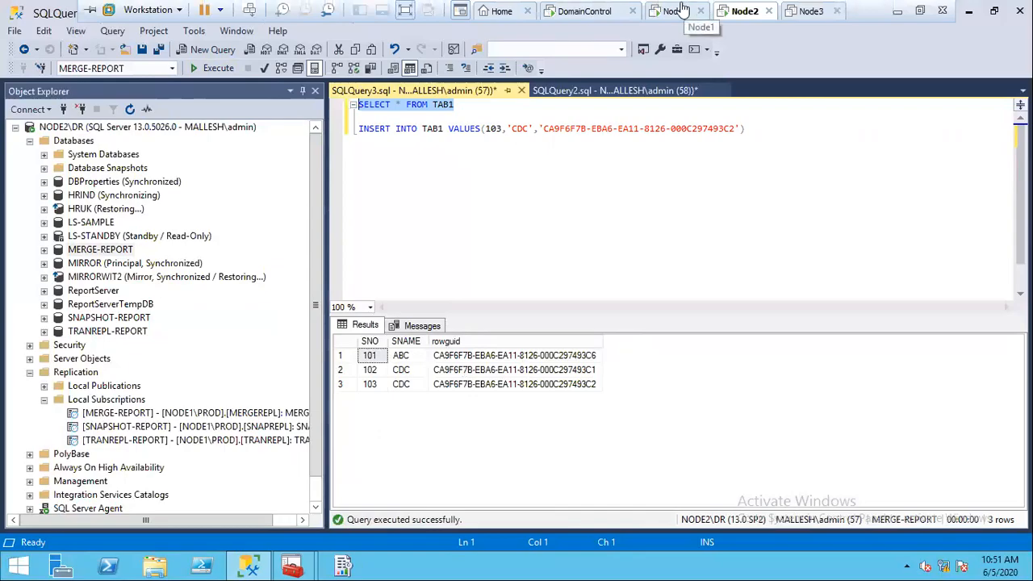
pyautogui.click(678, 11)
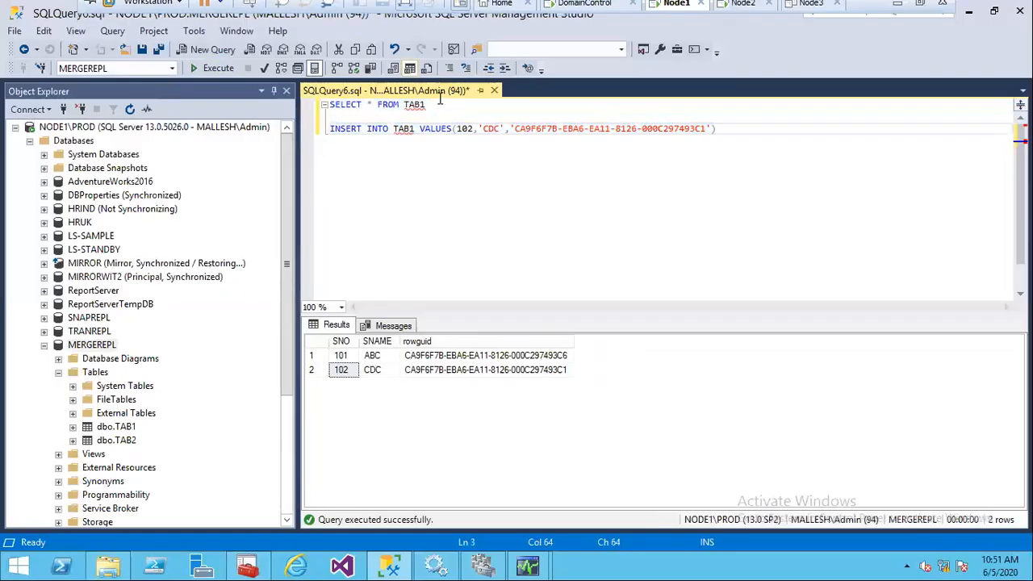
pyautogui.moveTo(435, 104); pyautogui.dragTo(228, 87)
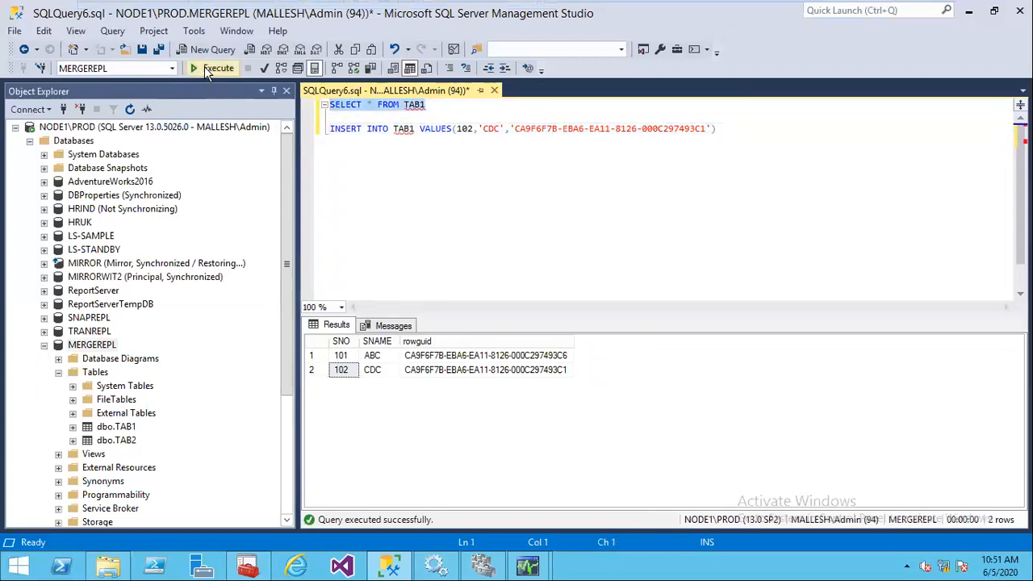
pyautogui.click(213, 68)
pyautogui.click(204, 66)
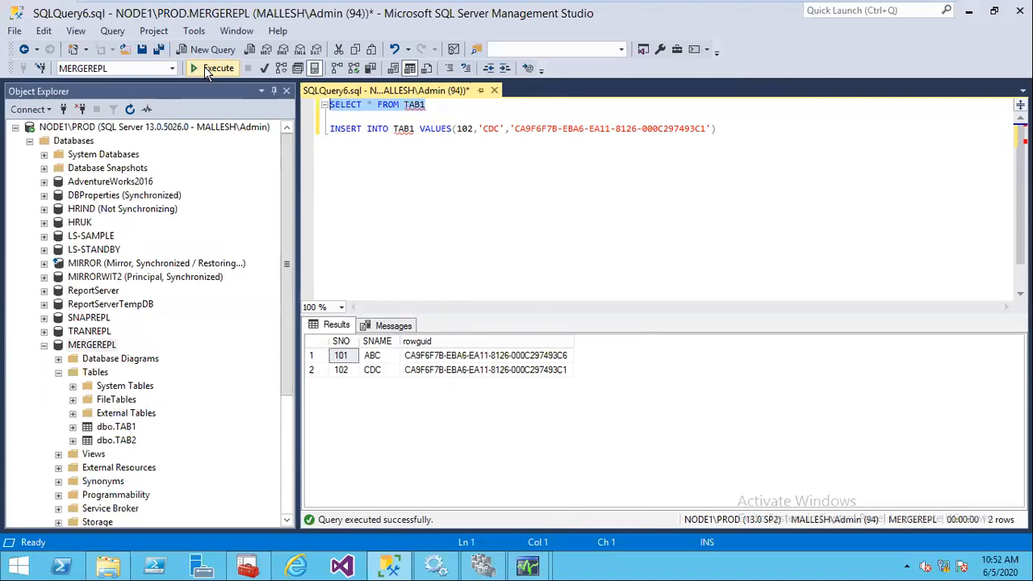
pyautogui.click(204, 68)
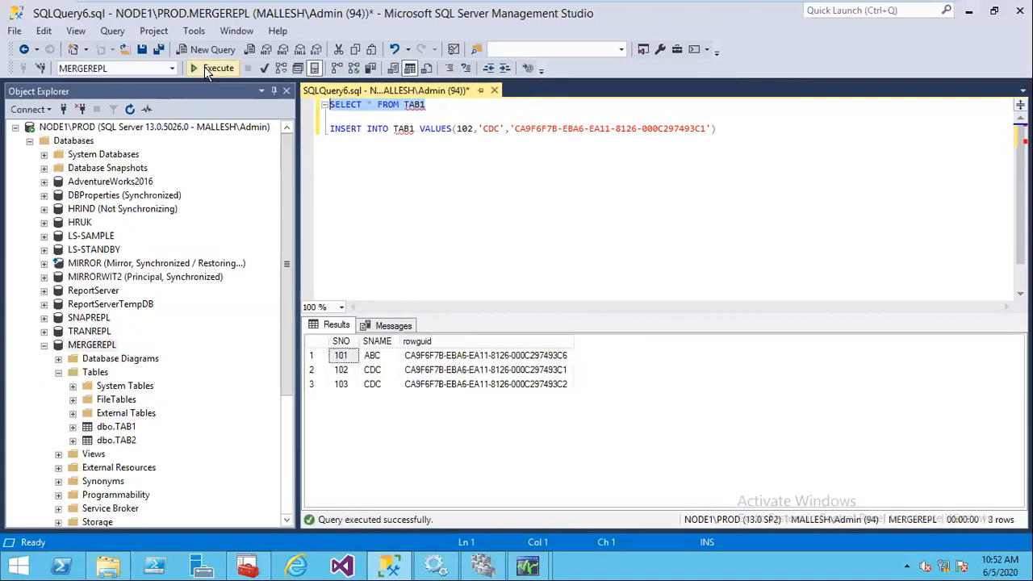
pyautogui.click(341, 384)
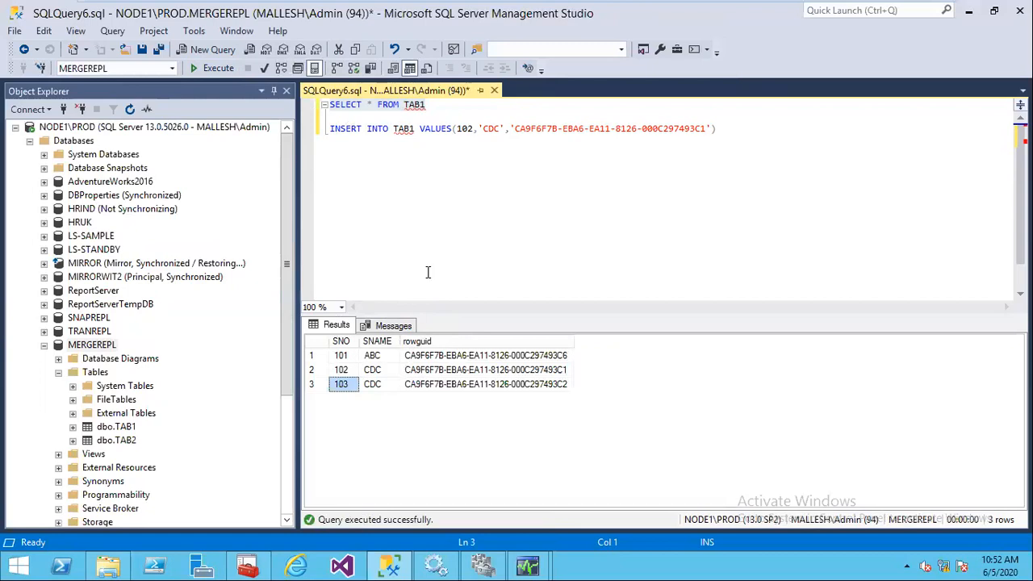
# - Collapse MERGEREPL and minimize Management Studio on Node1, look at the MERGE-REPORT query on Node2 and return to Node1
pyautogui.moveTo(560, 7)
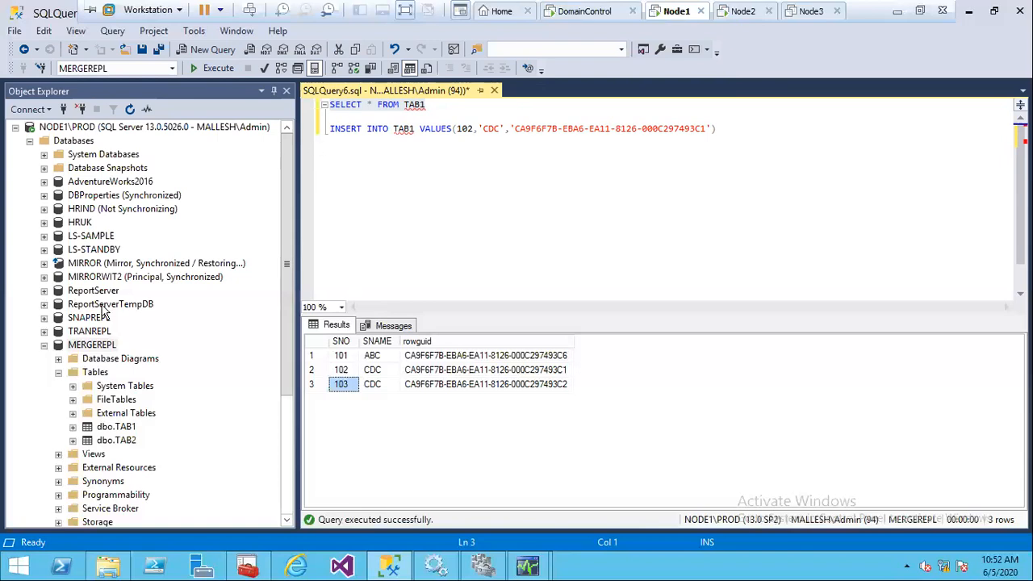
pyautogui.click(44, 345)
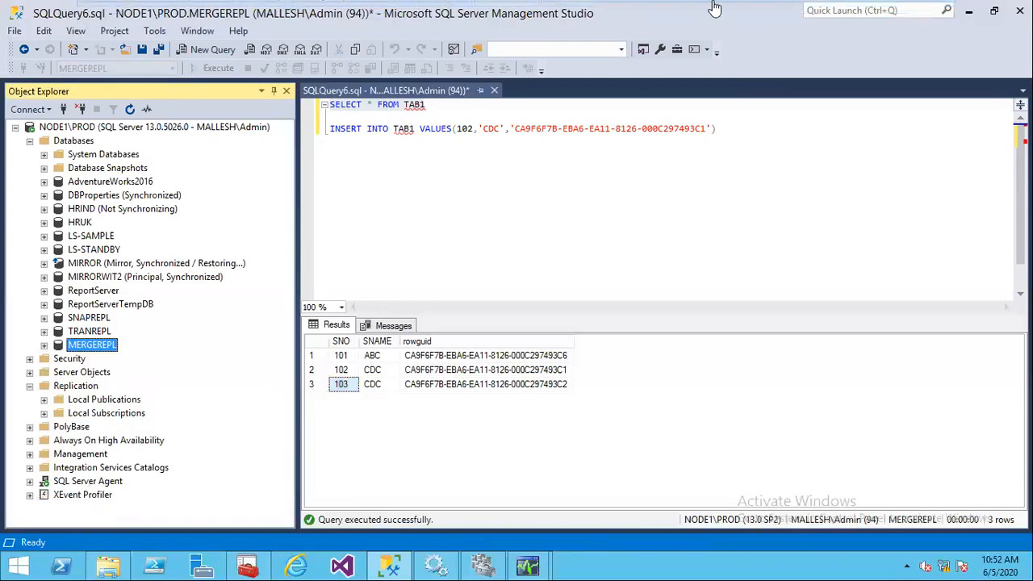
pyautogui.click(969, 11)
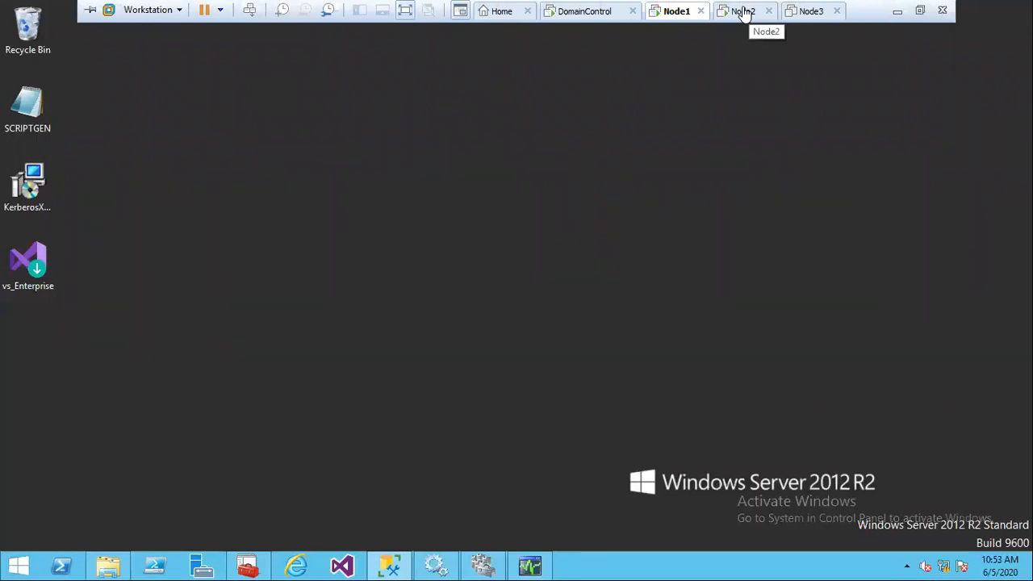
pyautogui.click(742, 11)
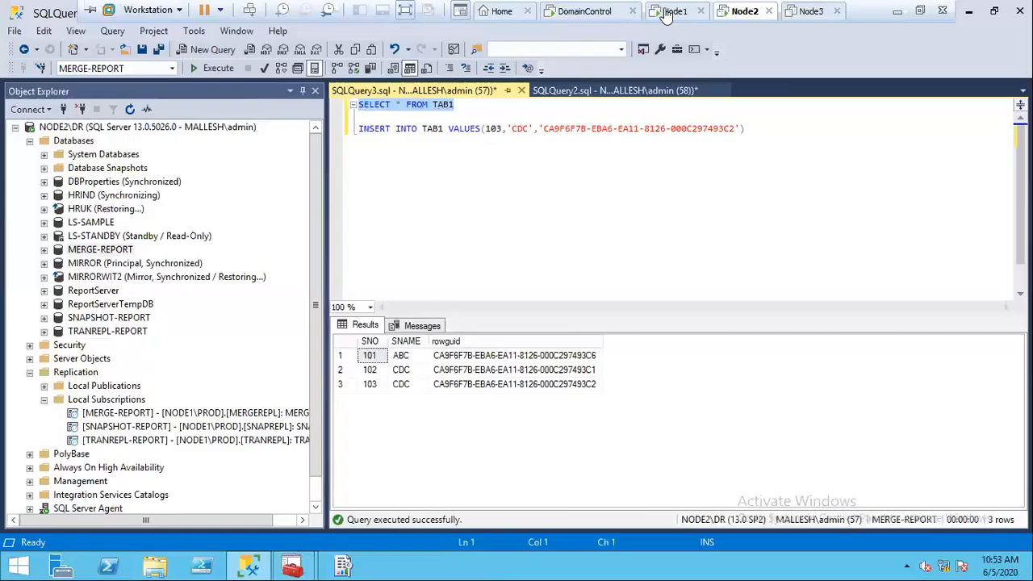
pyautogui.click(675, 12)
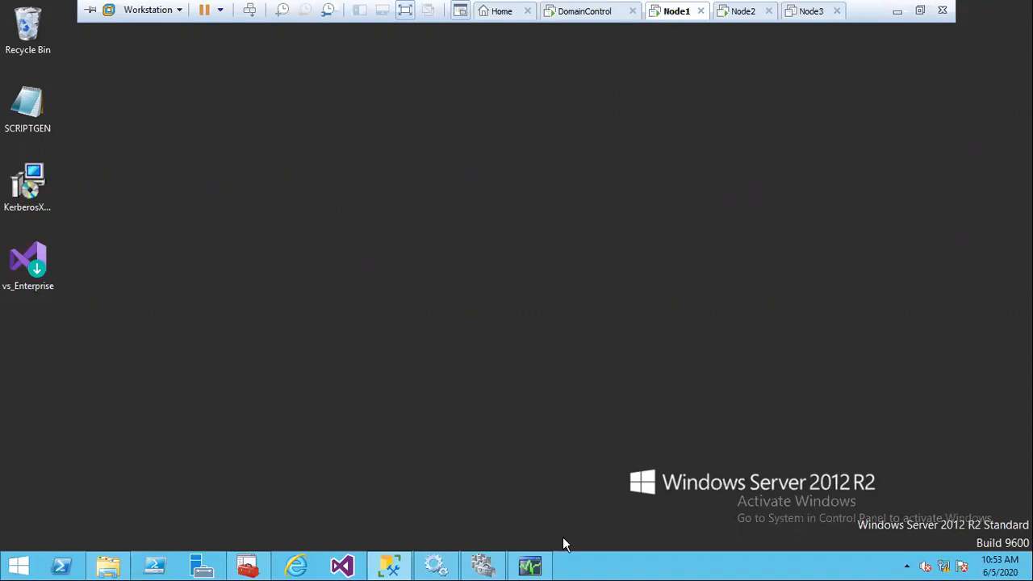
# - Switch to the open Replication Monitor, look through NODE1\PROD's snapshot agents, the TRANPUB agent history and the SNAPPUB subscriptions, and close it
pyautogui.click(530, 567)
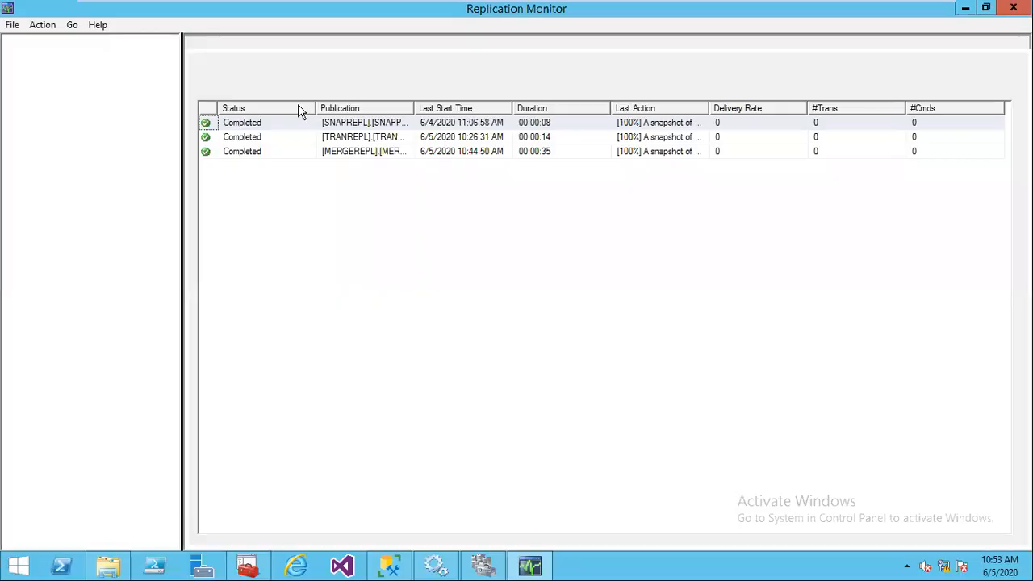
pyautogui.click(95, 78)
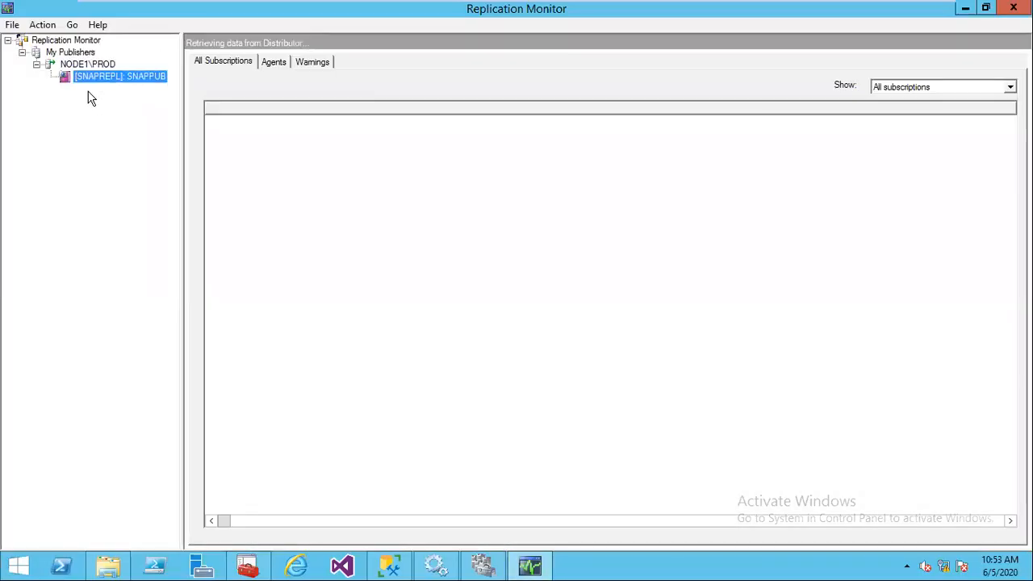
pyautogui.click(82, 66)
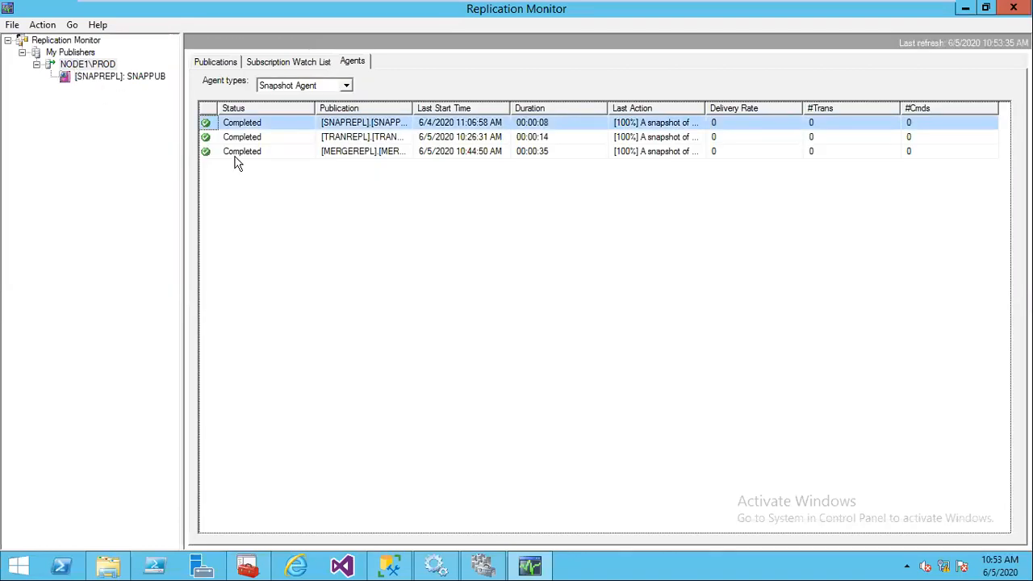
pyautogui.click(264, 137)
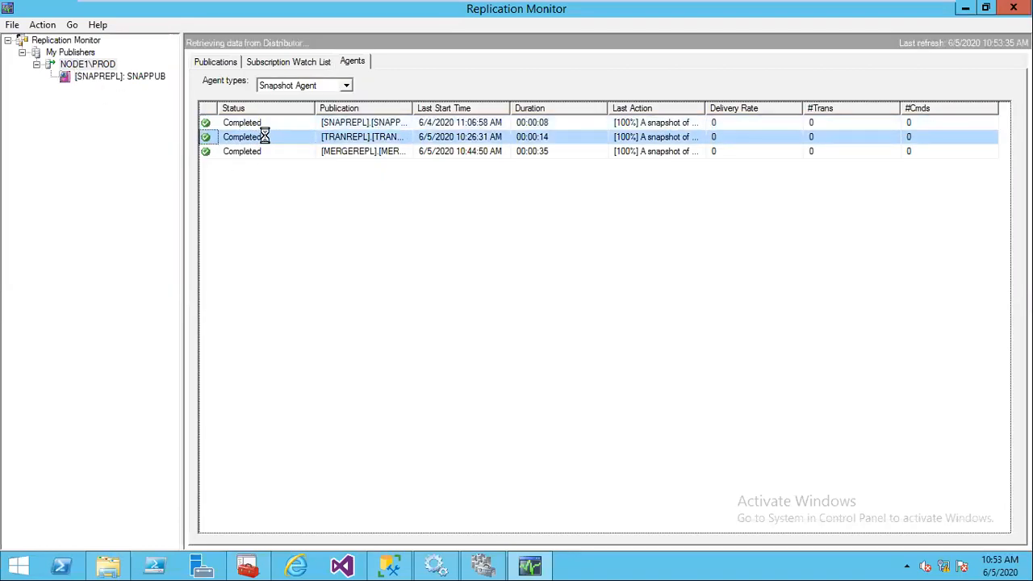
pyautogui.doubleClick(264, 138)
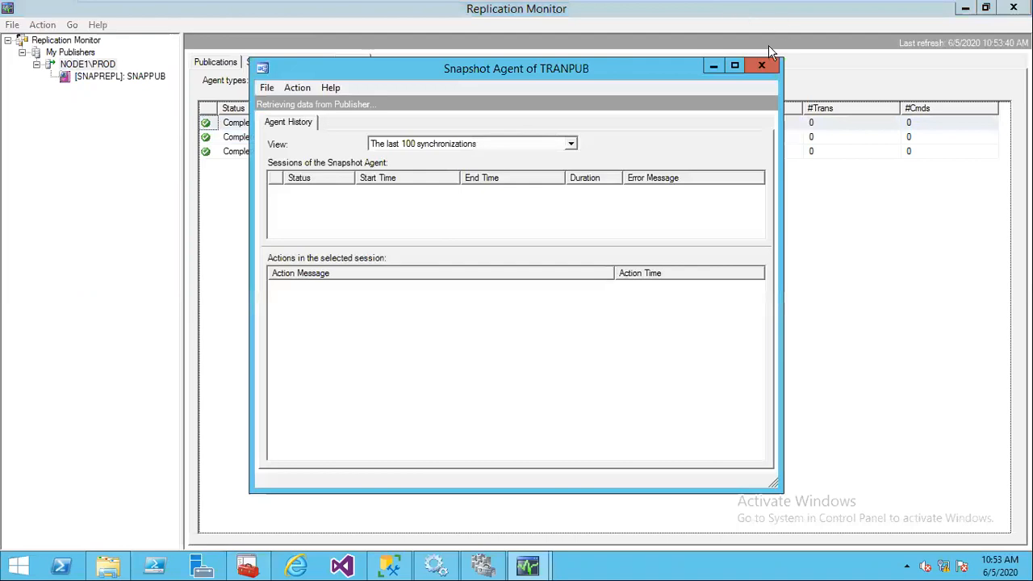
pyautogui.click(759, 64)
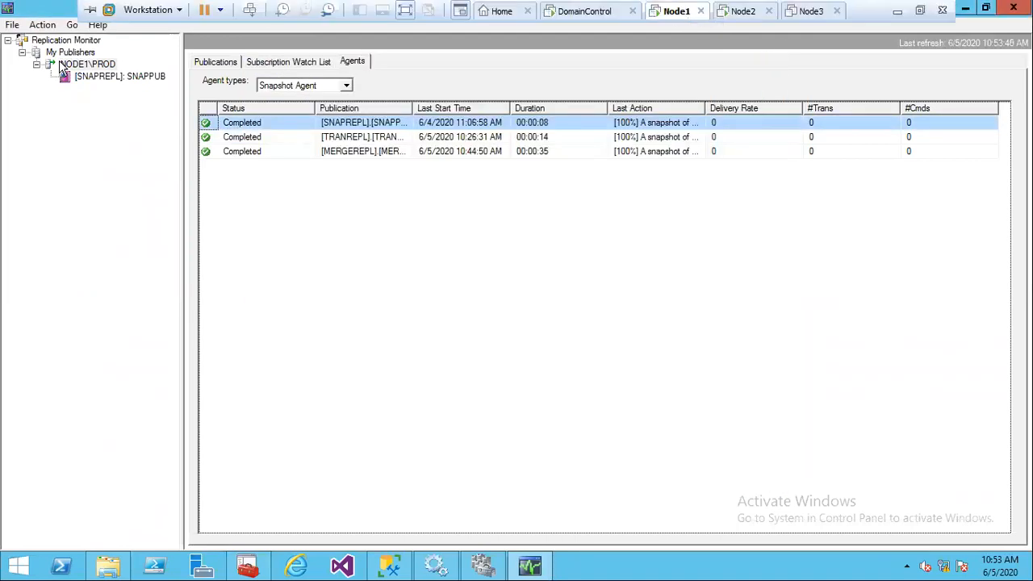
pyautogui.click(91, 78)
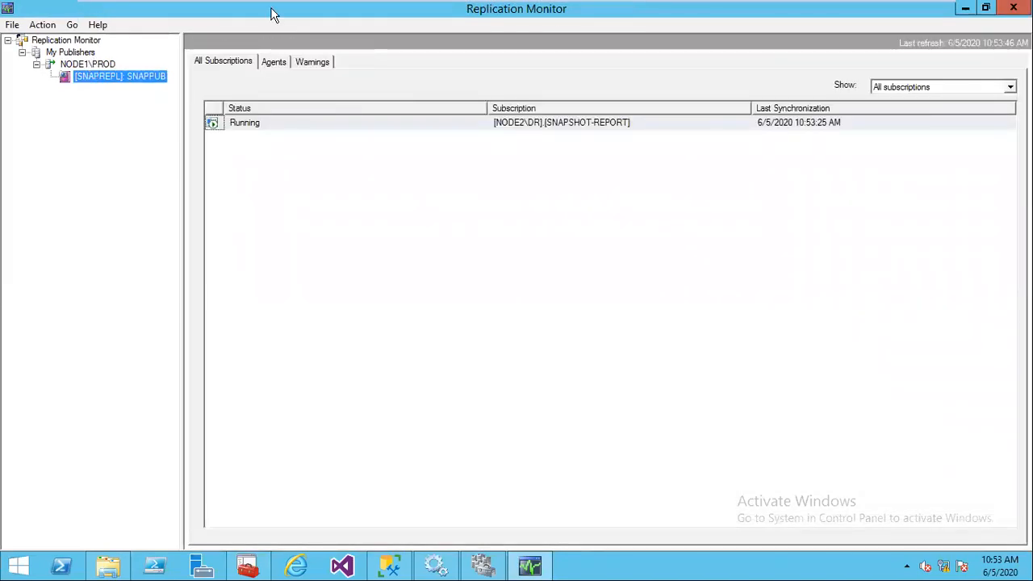
pyautogui.click(1014, 7)
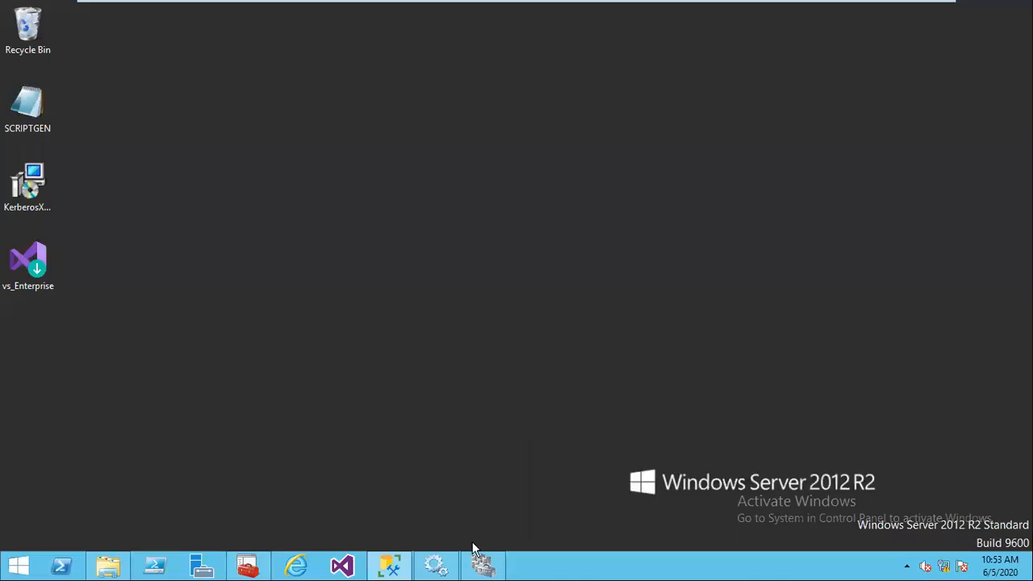
# - Return to Management Studio, refresh NODE1\PROD, launch a maximized Replication Monitor for its replication and expand the publisher's publications
pyautogui.click(391, 567)
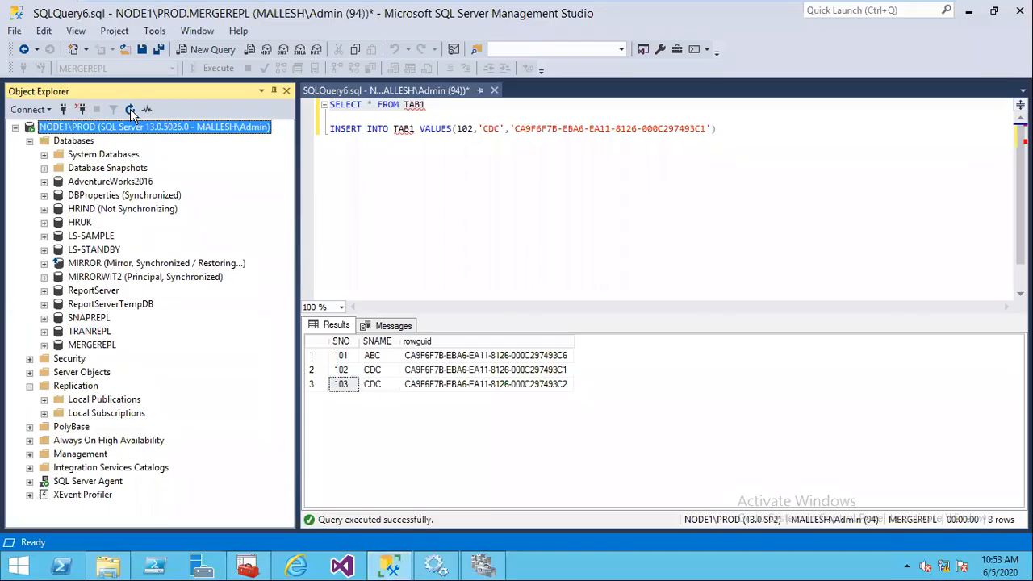
pyautogui.click(130, 109)
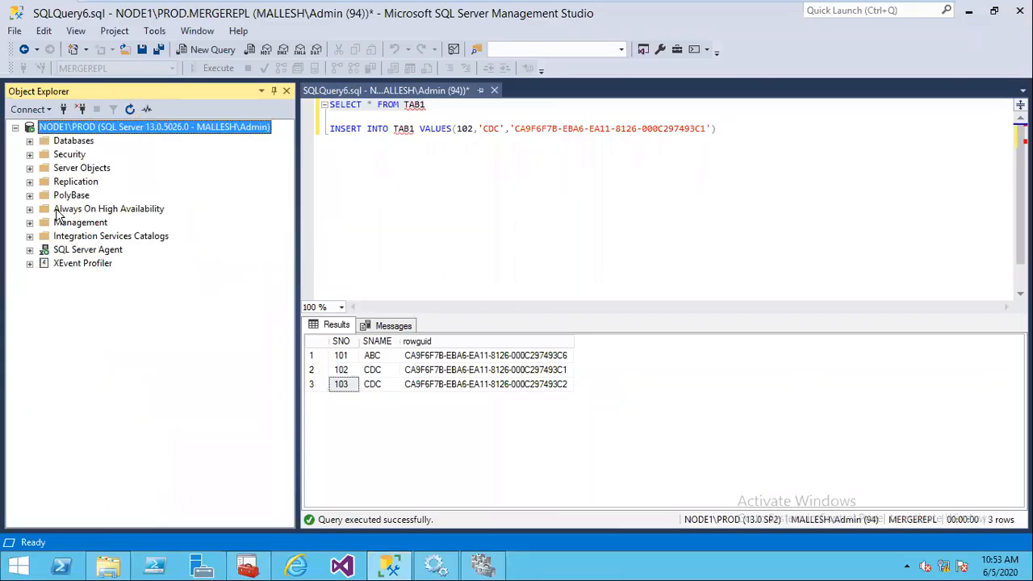
pyautogui.click(29, 182)
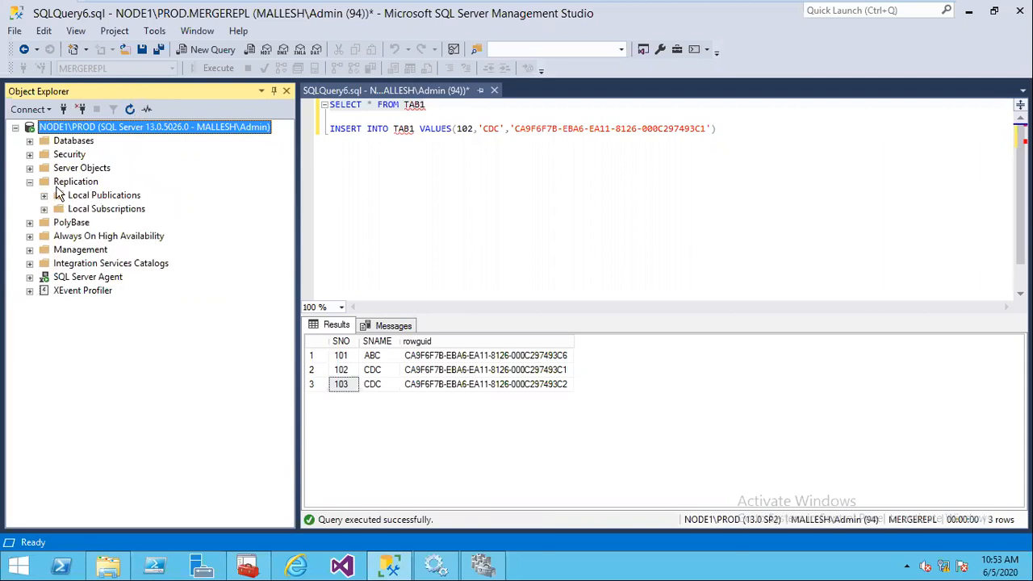
pyautogui.rightClick(62, 184)
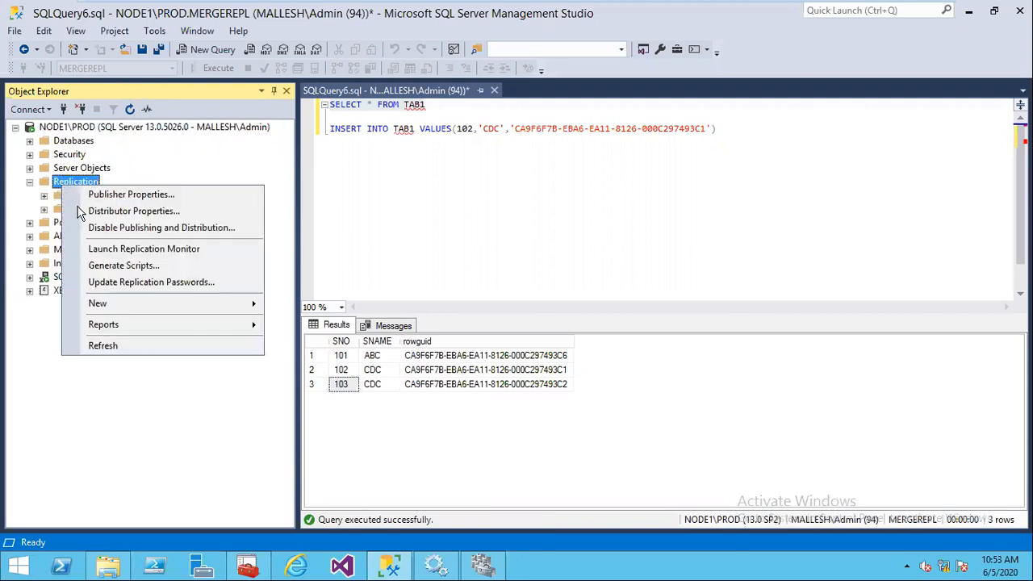
pyautogui.click(156, 251)
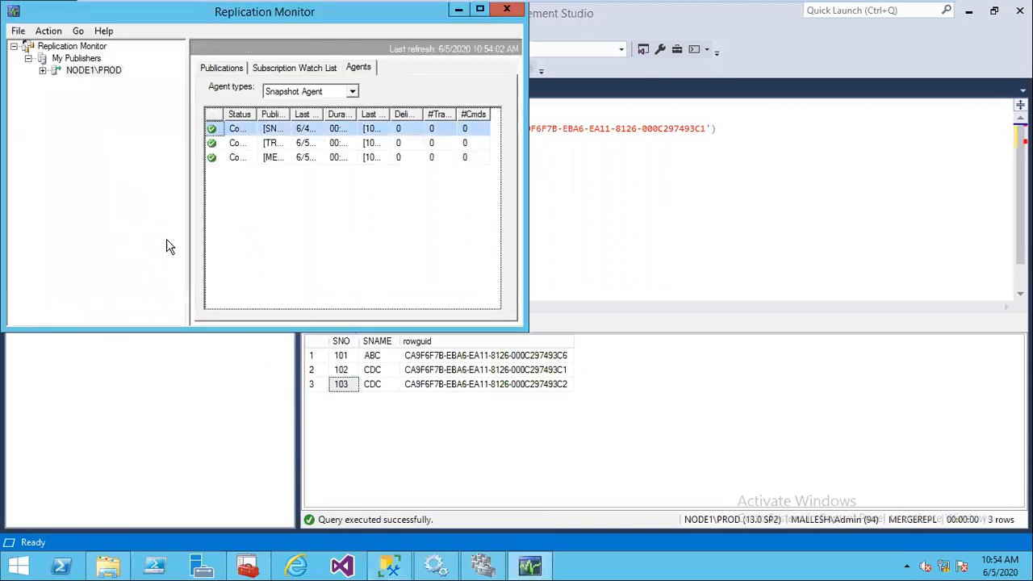
pyautogui.click(480, 11)
pyautogui.click(38, 66)
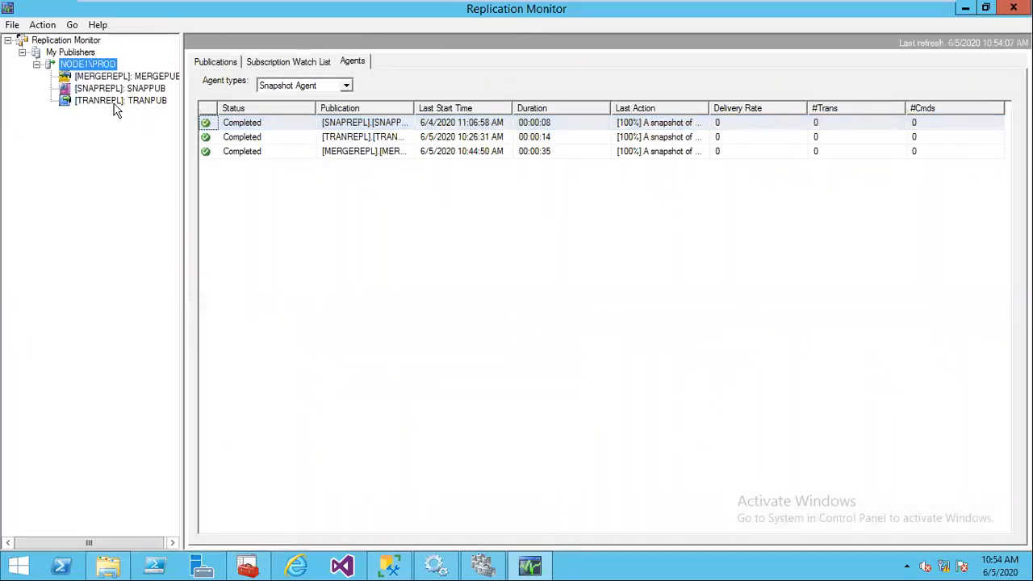
# - Insert a tracer token for the [TRANREPL]: TRANPUB publication to measure its replication latency
pyautogui.click(134, 103)
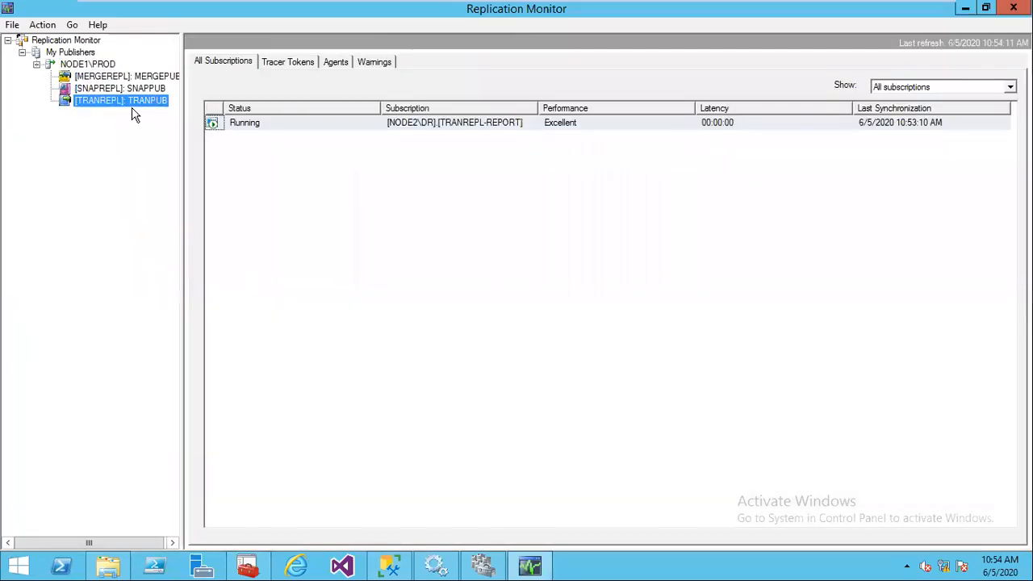
pyautogui.click(292, 68)
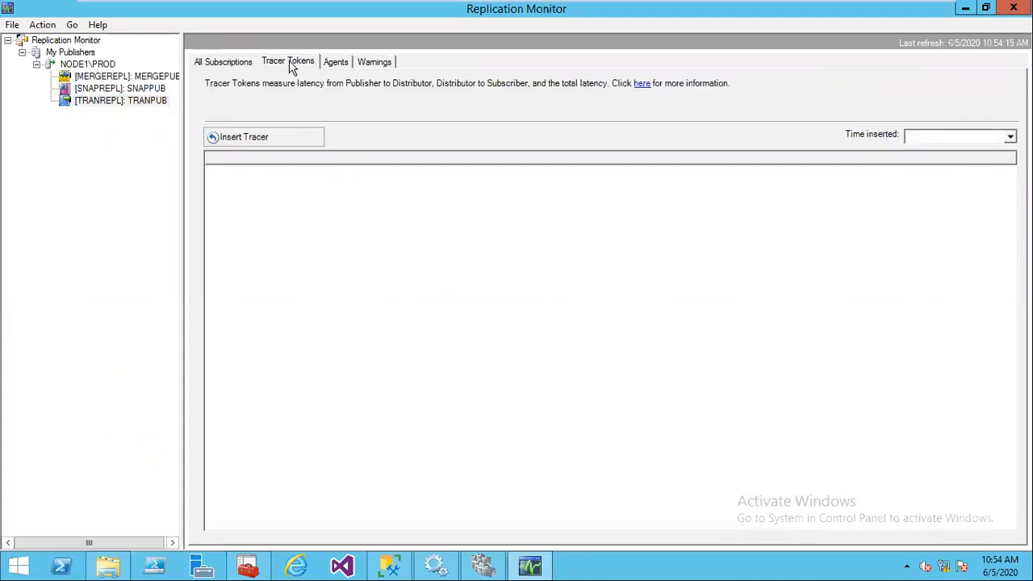
pyautogui.click(244, 139)
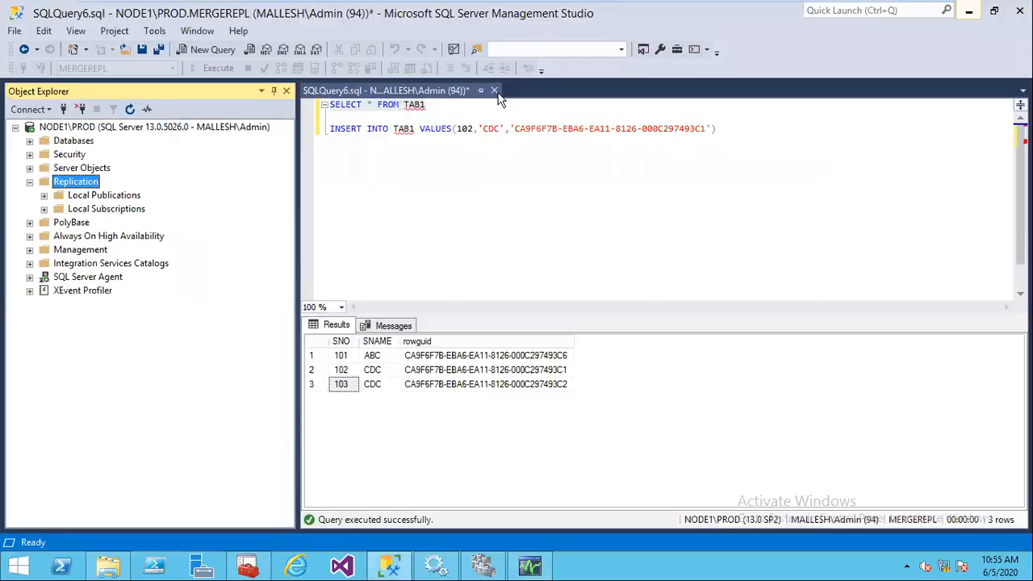
# - Close the MERGEREPL query SQLQuery6.sql without saving, collapse Replication and refresh the NODE1\PROD server tree
pyautogui.click(494, 90)
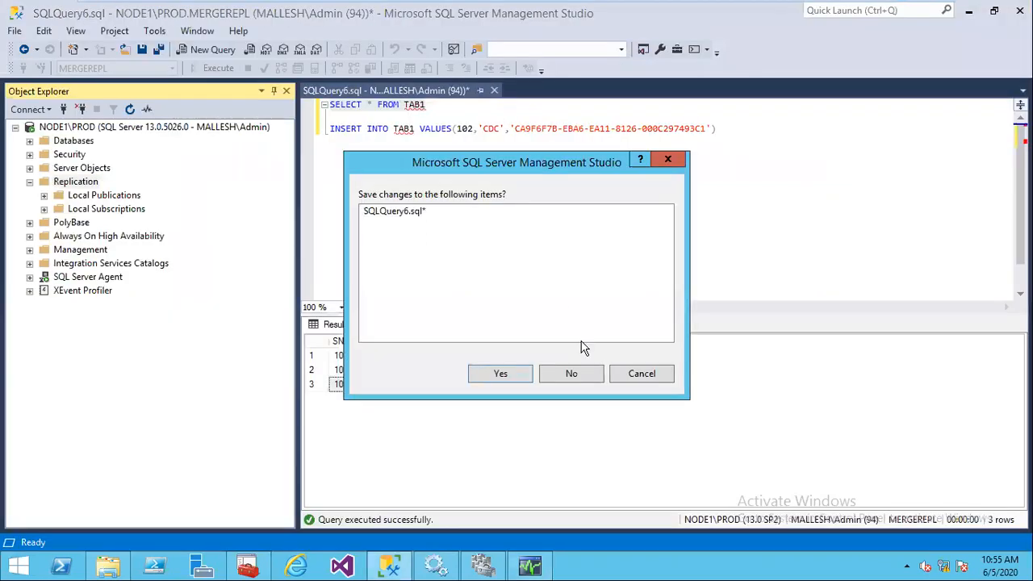
pyautogui.click(588, 374)
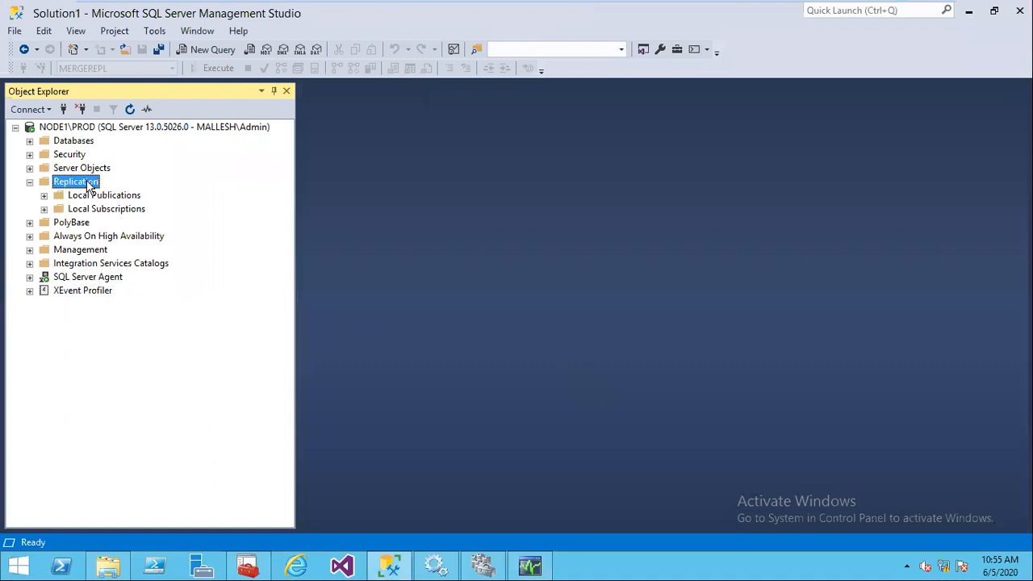
pyautogui.click(29, 182)
pyautogui.click(122, 128)
pyautogui.click(129, 109)
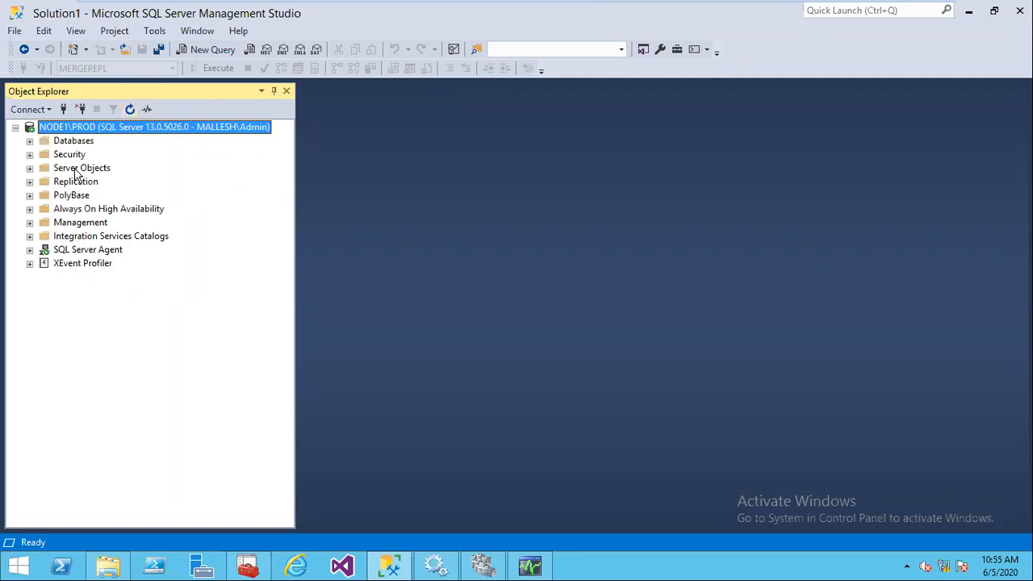
# - Expand the databases on NODE1\PROD down to TRANREPL's tables and select the TRANREPL database
pyautogui.click(30, 140)
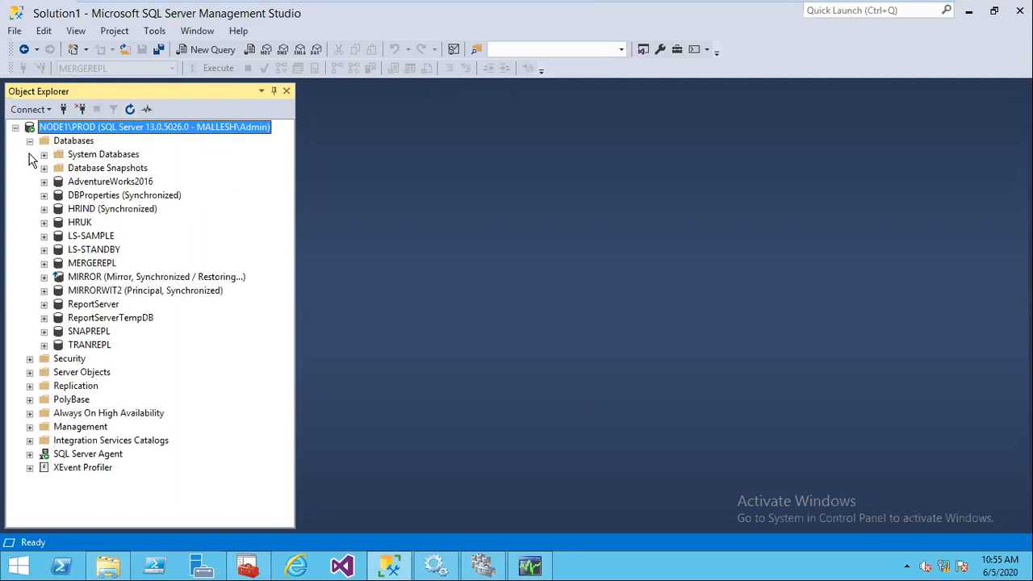
pyautogui.click(45, 344)
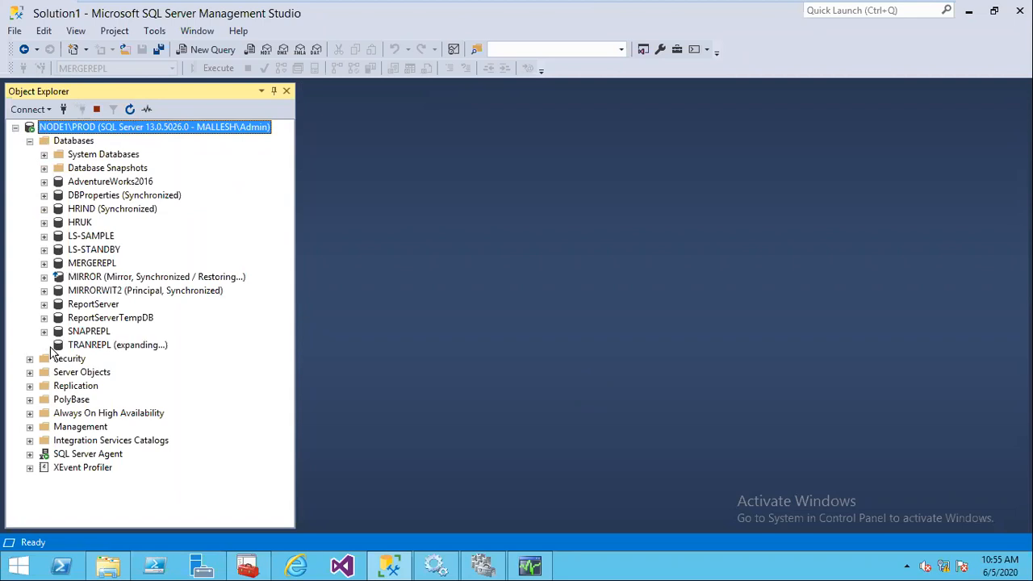
pyautogui.click(58, 372)
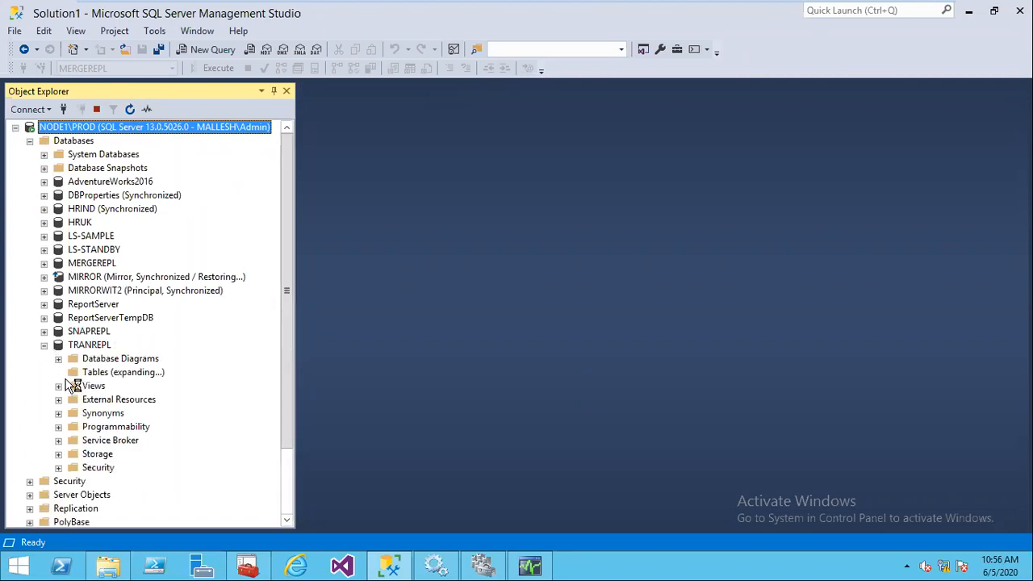
pyautogui.click(96, 347)
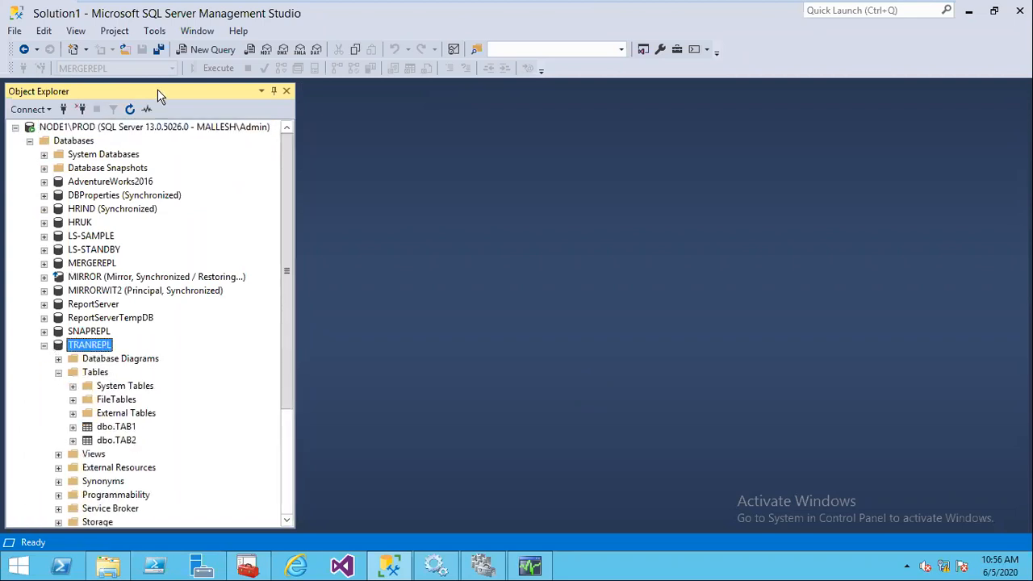
# - Write CREATE TABLE TAB3(SNO INT PRIMARY, SNAME VARCHAR(20)) in a new TRANREPL query and end the batch with GO
pyautogui.click(213, 50)
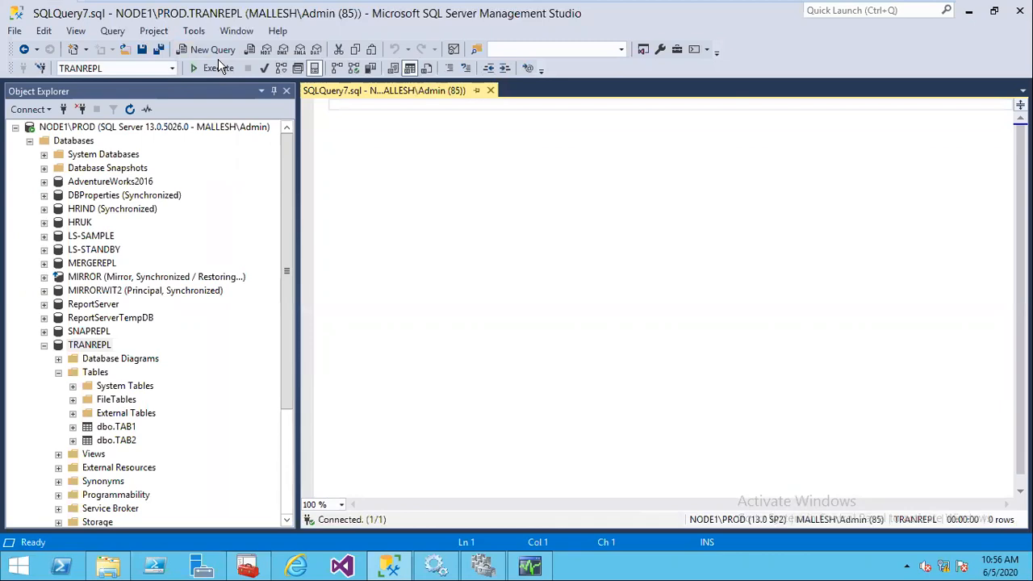
pyautogui.write('CREATE TABL')
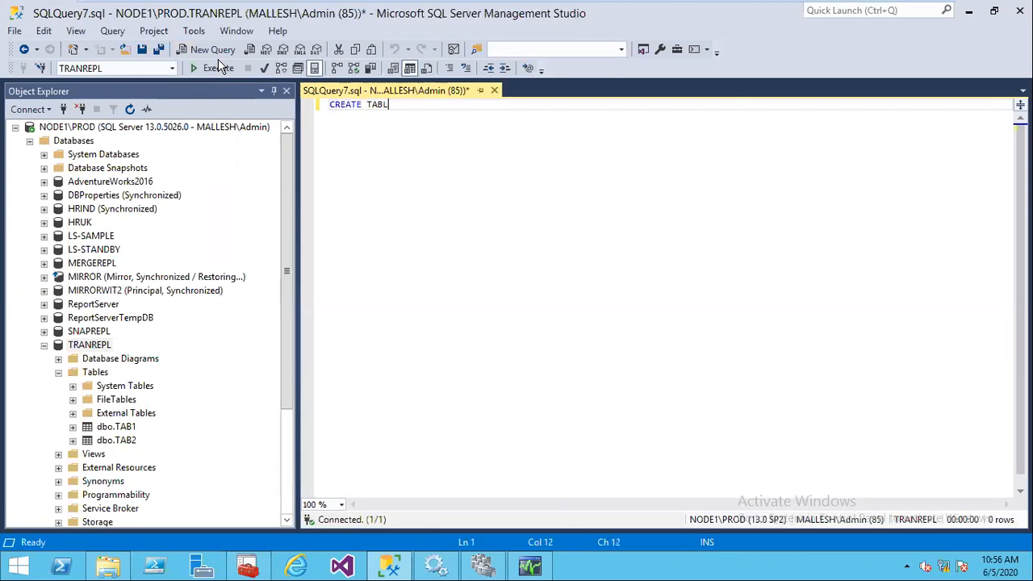
pyautogui.write('E TAB3(SNO INT PRIMARY')
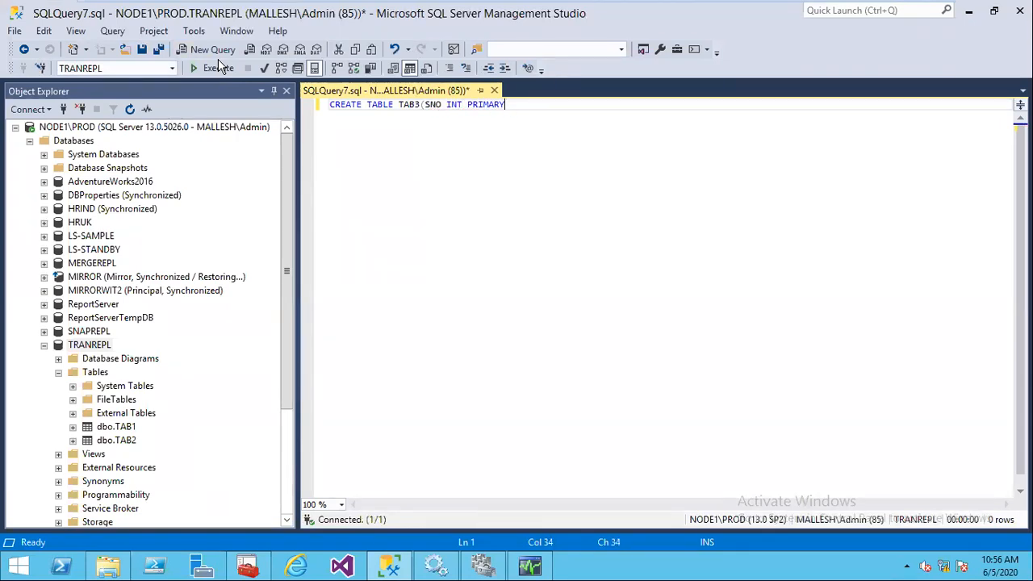
pyautogui.press('BackSpace')
pyautogui.write(', SNAME VARCHAR(2')
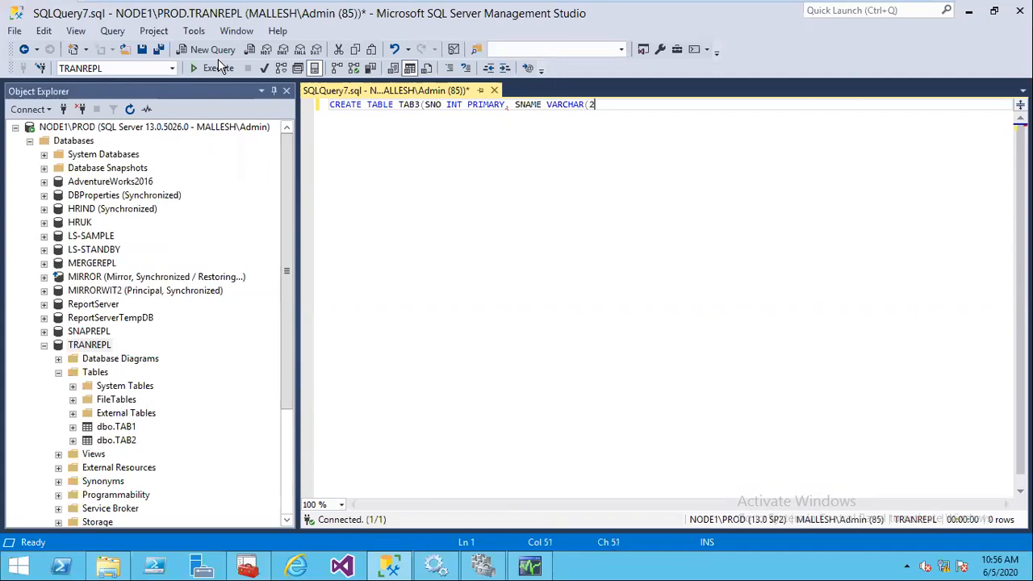
pyautogui.write('0))')
pyautogui.press('Return')
pyautogui.write('GO')
pyautogui.press('Return')
# - Add INSERT INTO TAB3 VALUES(101,'ABC') below the GO line and execute the whole script
pyautogui.write('INSER')
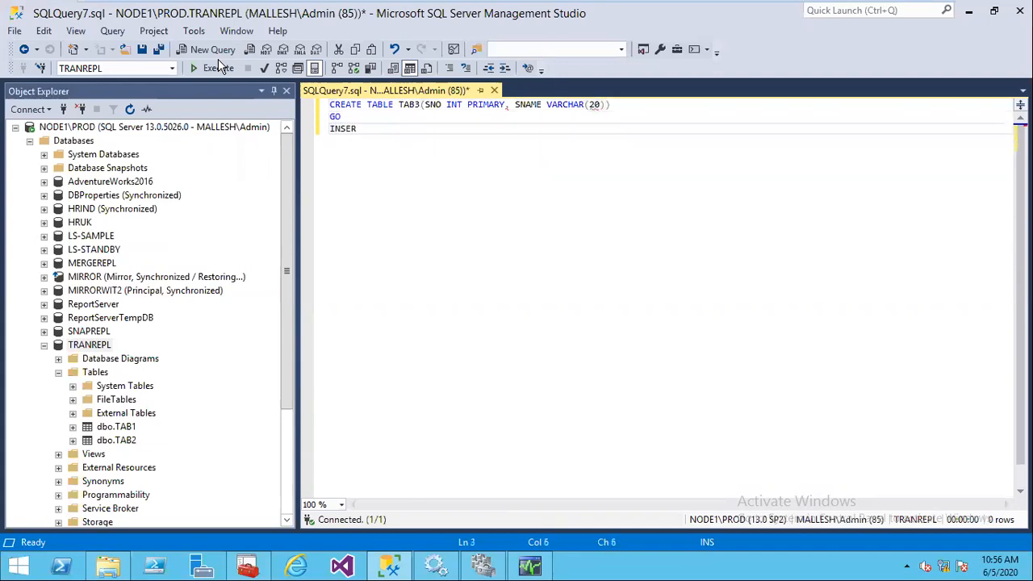
pyautogui.write('T INTO TA')
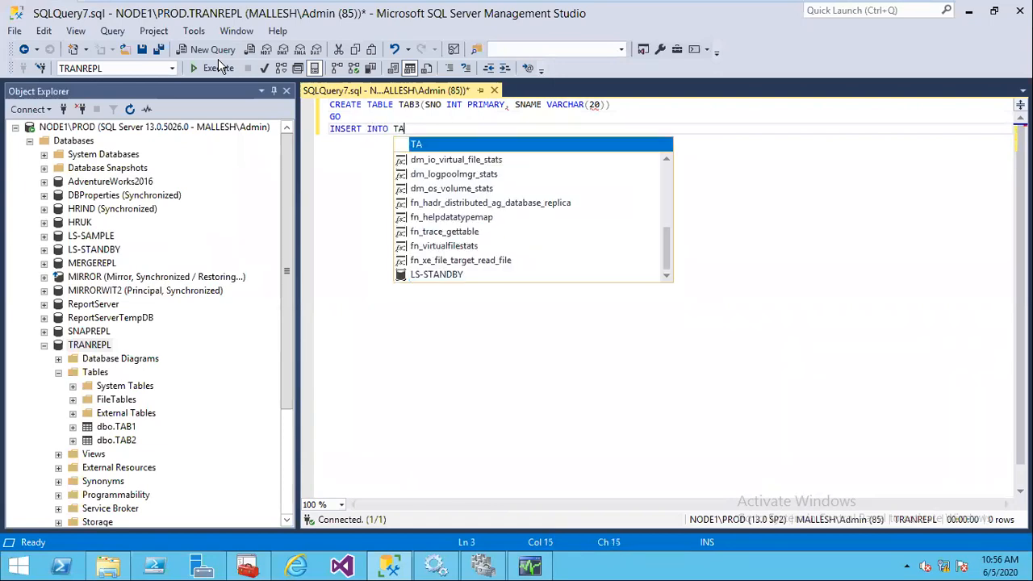
pyautogui.write('B3 V')
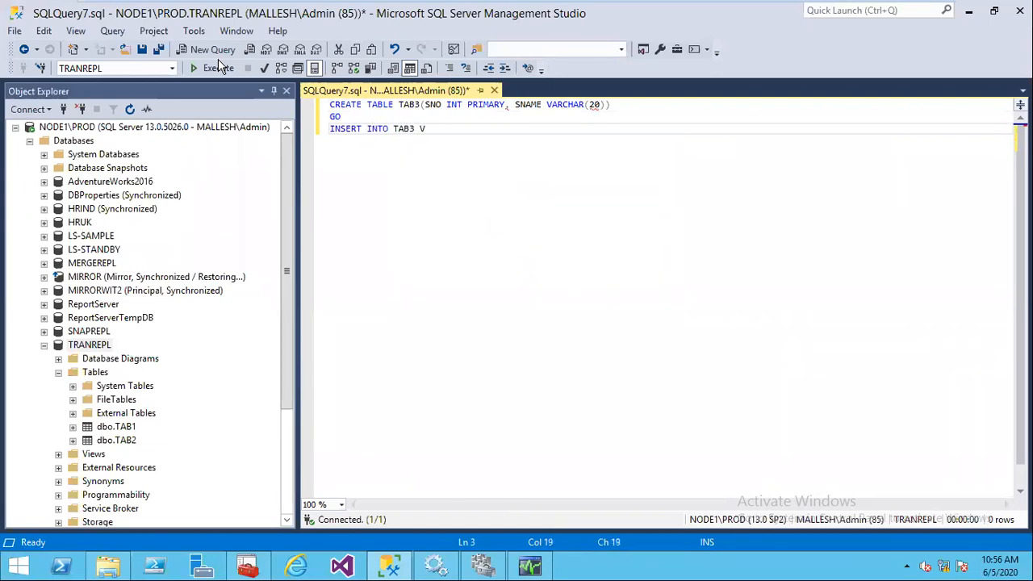
pyautogui.write("ALUES(101,'ABC'")
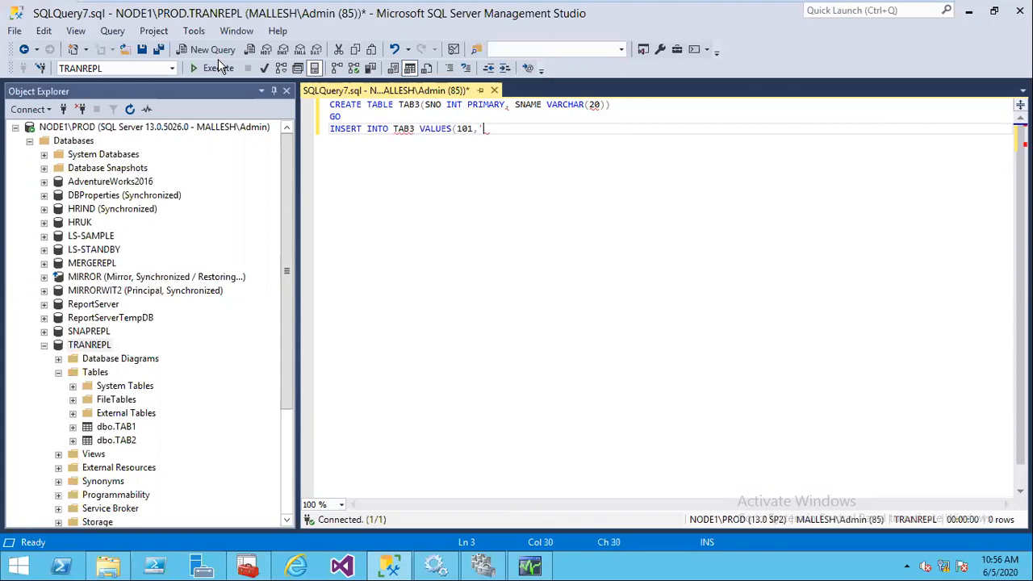
pyautogui.write(')')
pyautogui.moveTo(531, 139); pyautogui.dragTo(240, 118)
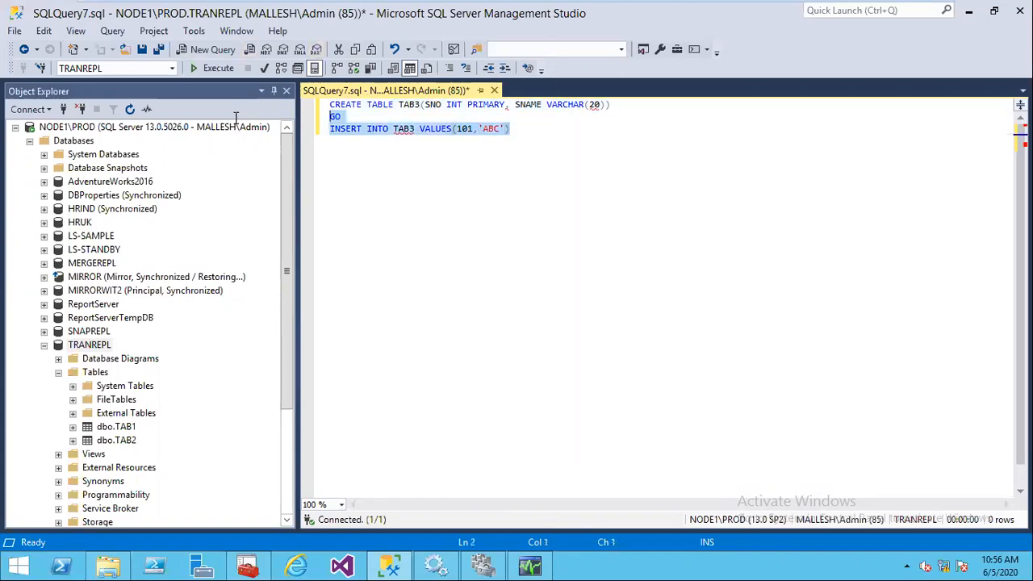
pyautogui.click(428, 161)
pyautogui.hotkey('ctrl', 'a')
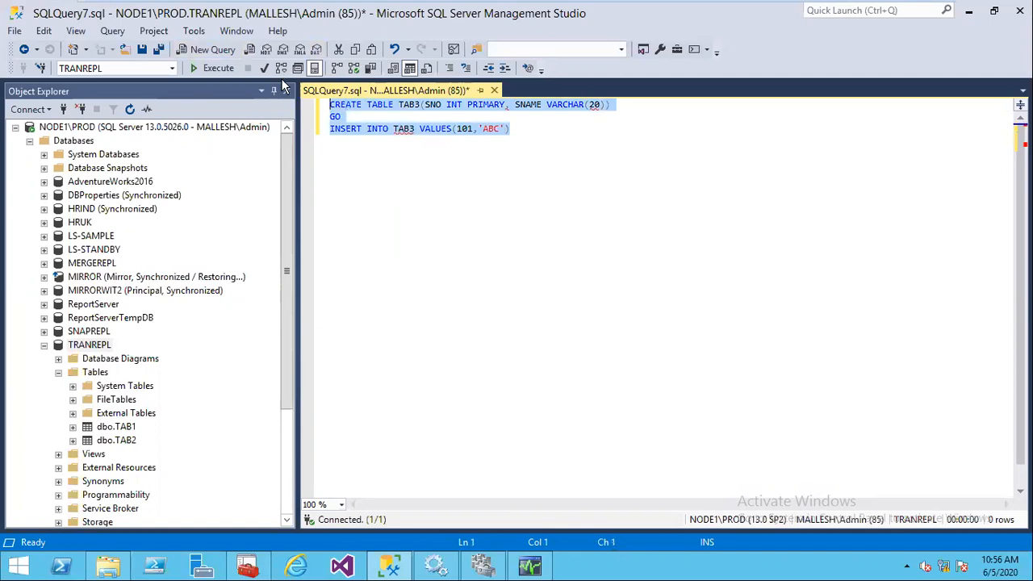
pyautogui.click(223, 68)
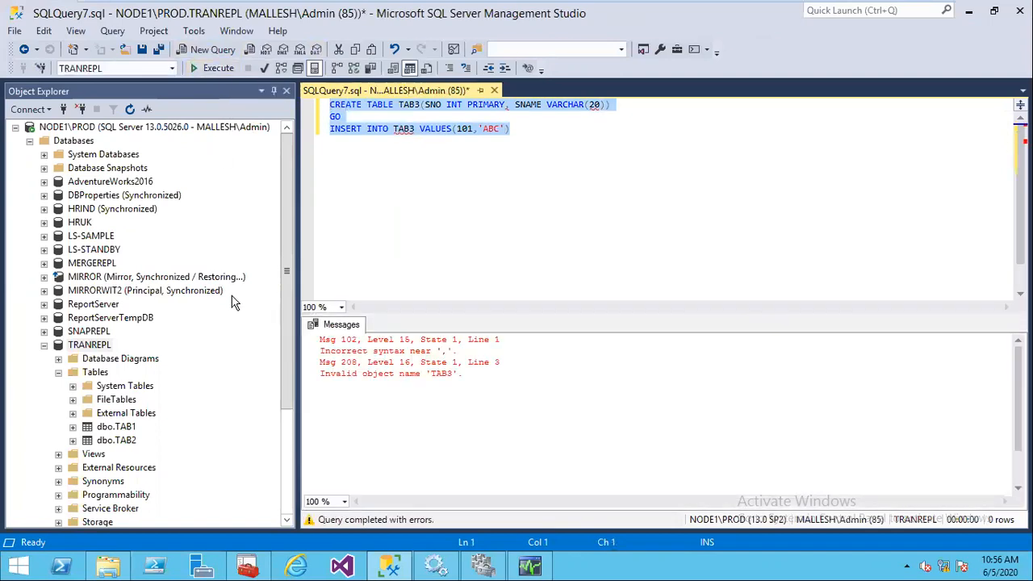
# - Correct the SNO column definition to INT PRIMARY KEY, then parse and execute the script
pyautogui.click(523, 209)
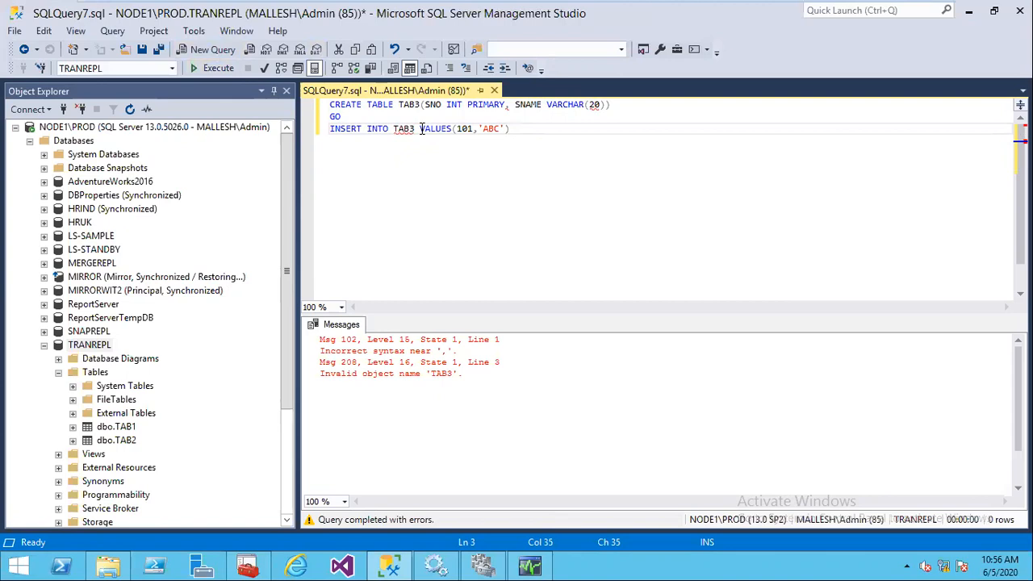
pyautogui.click(386, 109)
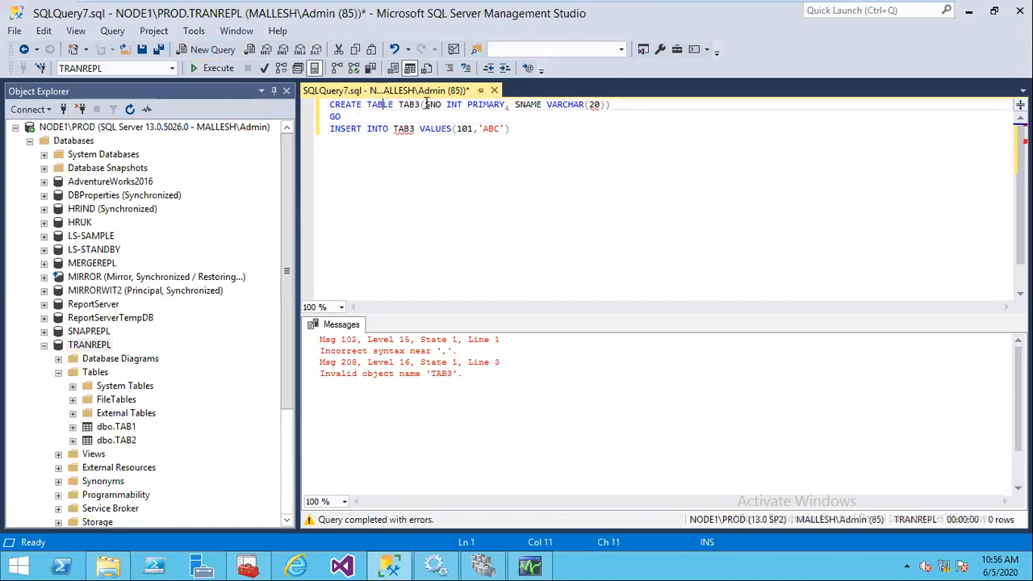
pyautogui.click(506, 104)
pyautogui.write('KEY')
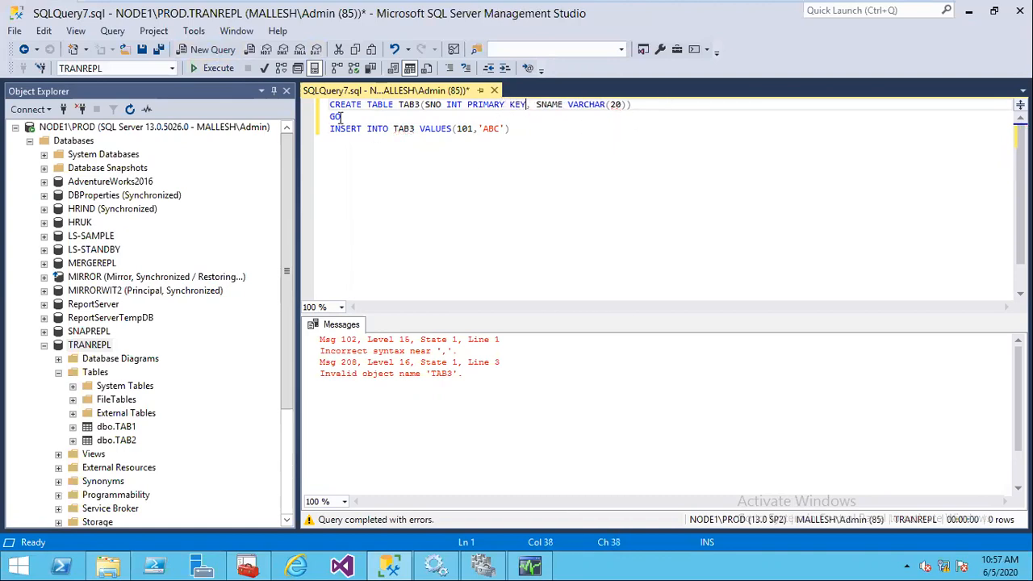
pyautogui.click(263, 67)
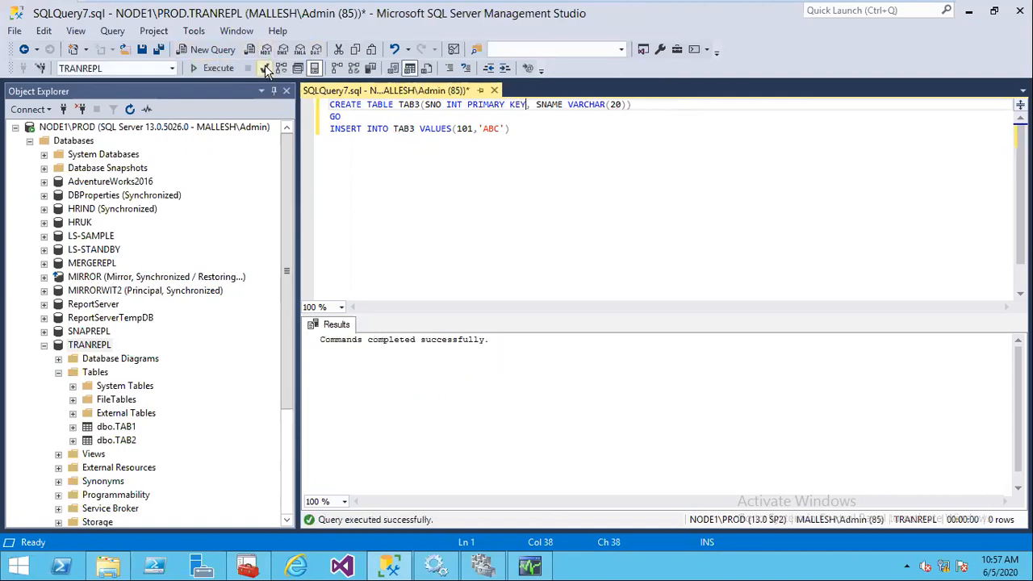
pyautogui.click(223, 69)
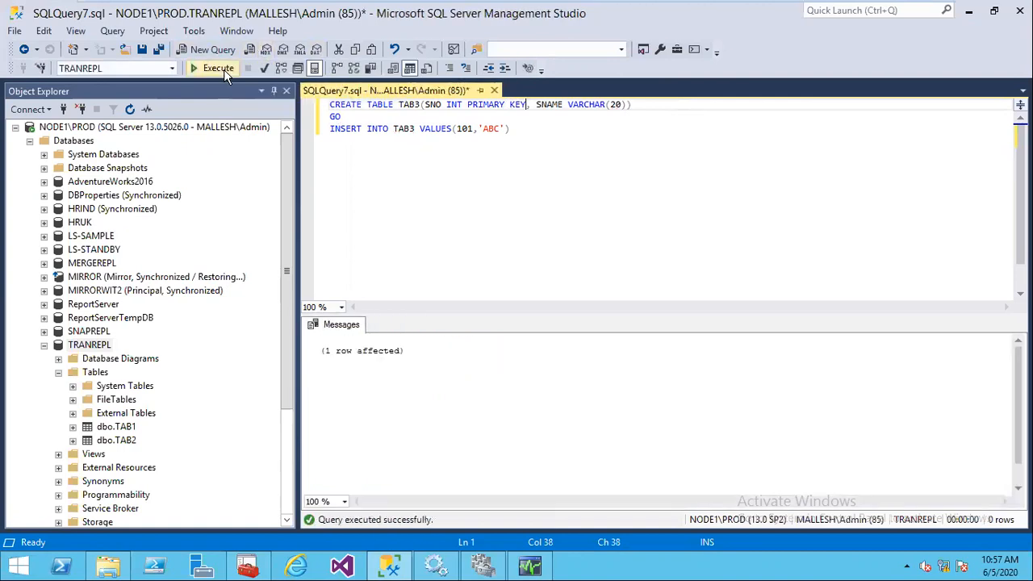
# - Refresh the TRANREPL database and look for dbo.TAB3 among its tables
pyautogui.click(104, 344)
pyautogui.click(130, 109)
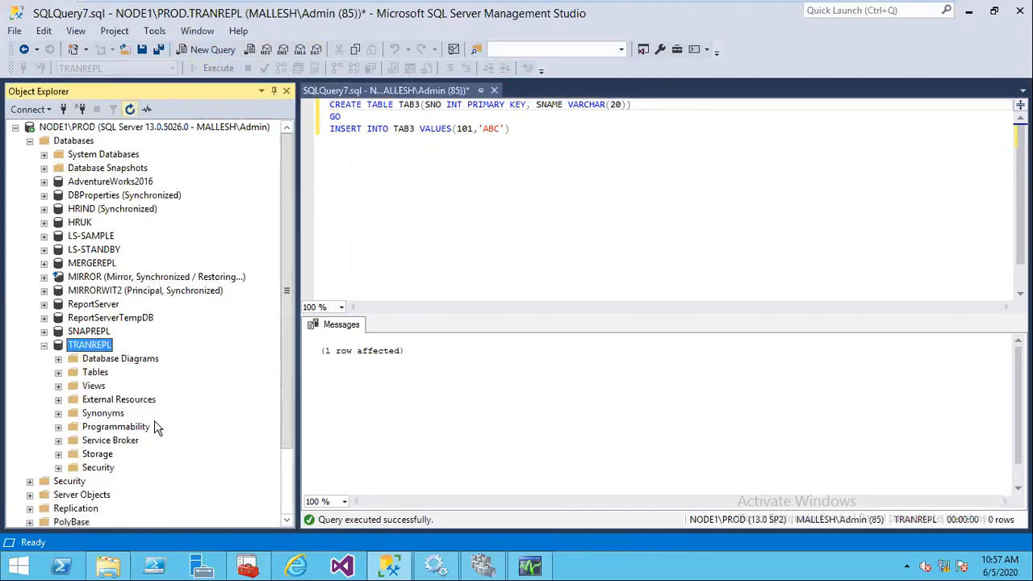
pyautogui.click(59, 372)
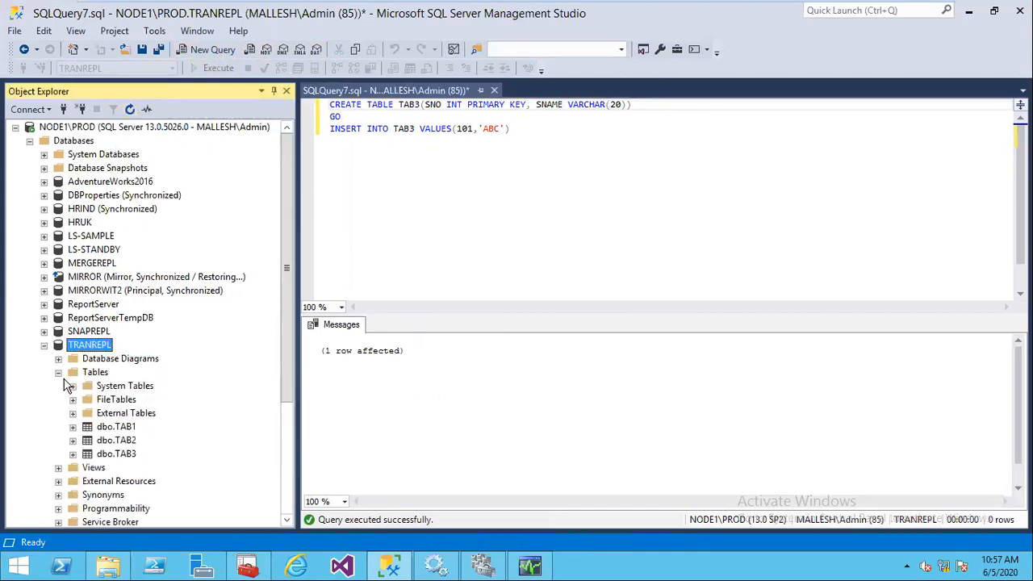
pyautogui.click(121, 454)
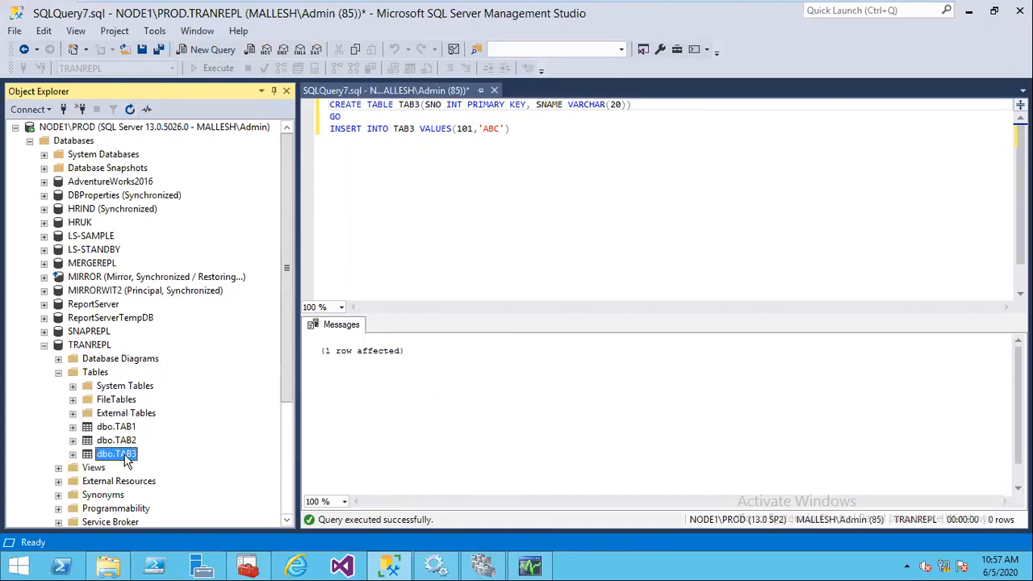
# - Collapse the databases, expand NODE1\PROD's local publications and open the Articles page of the [TRANREPL]: TRANPUB publication's properties
pyautogui.click(44, 345)
pyautogui.click(31, 143)
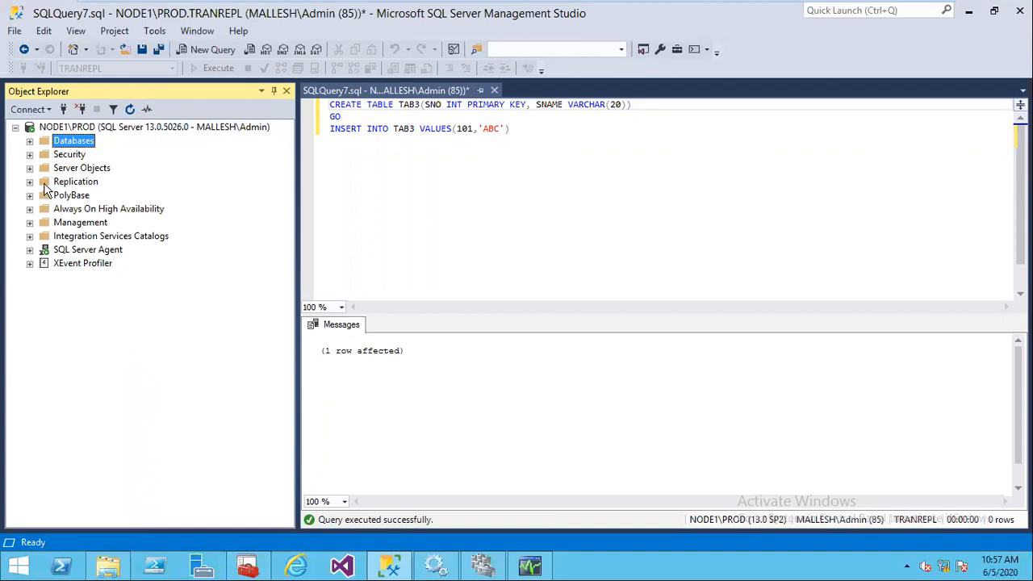
pyautogui.click(29, 181)
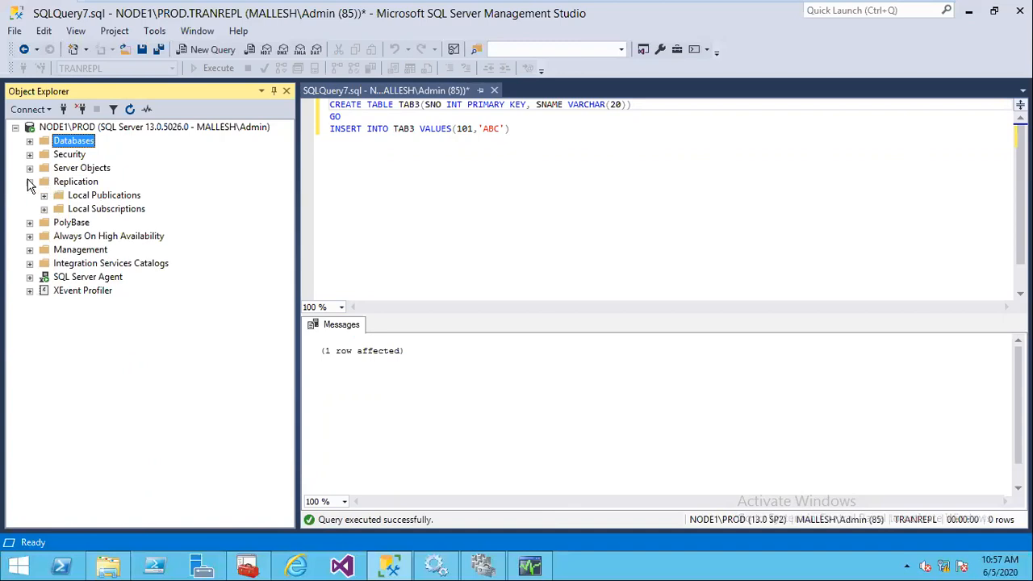
pyautogui.click(44, 196)
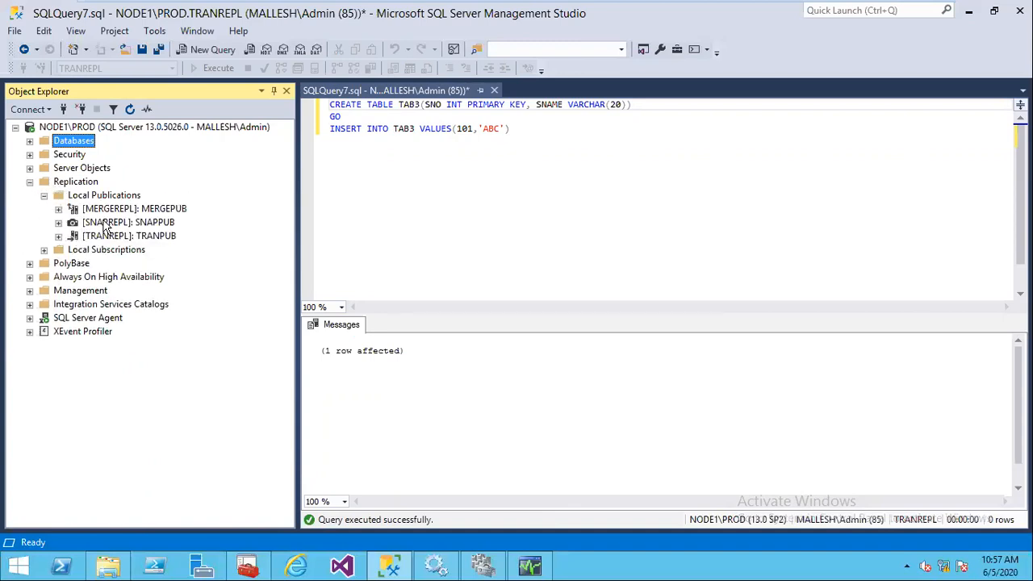
pyautogui.click(97, 236)
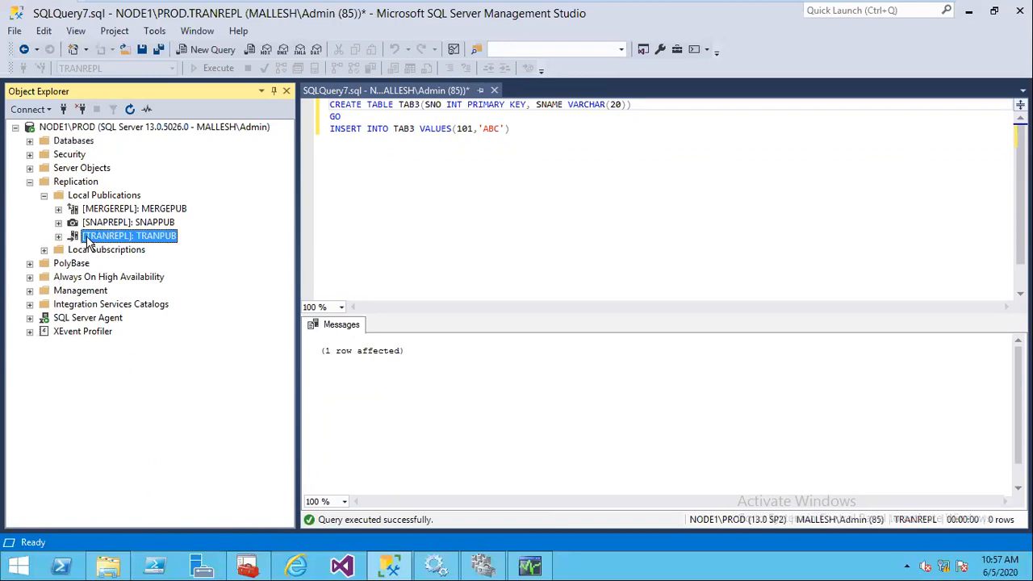
pyautogui.rightClick(121, 239)
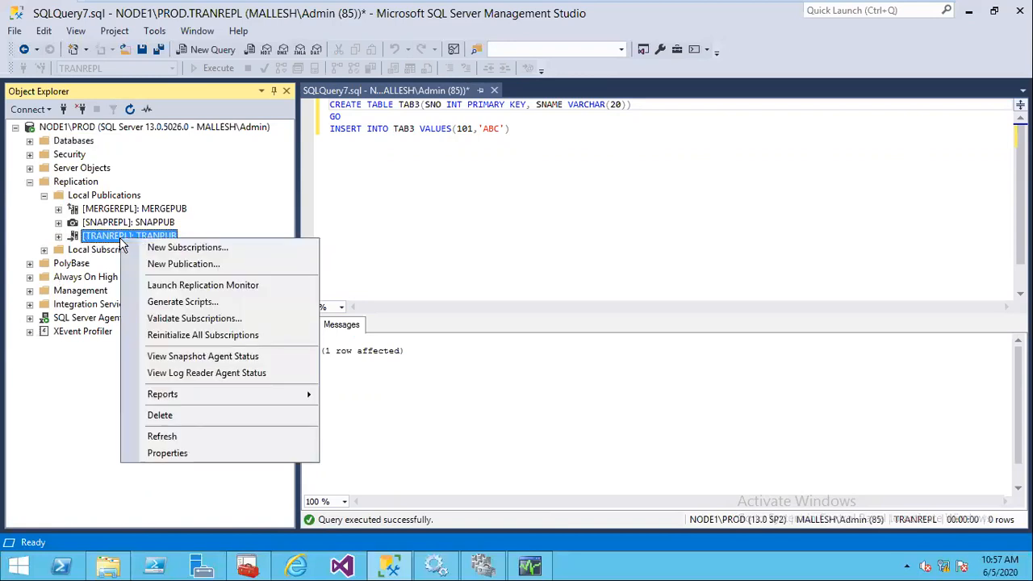
pyautogui.click(182, 448)
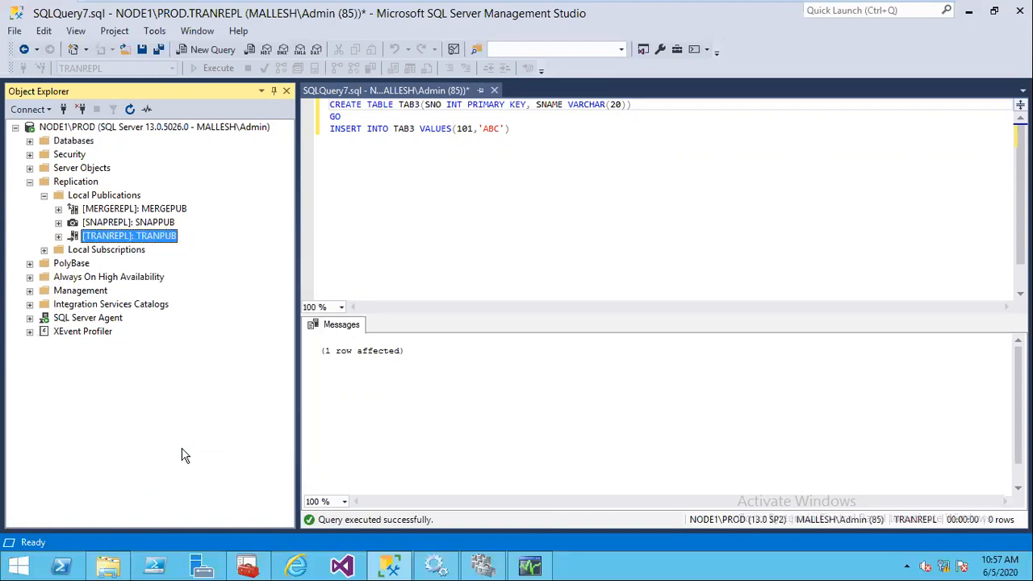
pyautogui.click(288, 93)
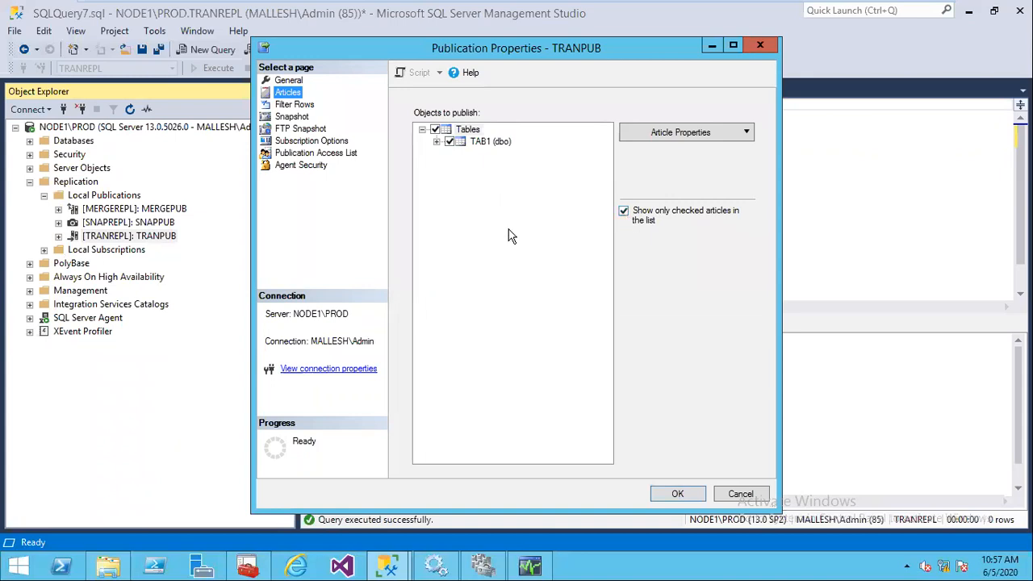
# - List the unpublished tables as well, add TAB3 (dbo) to TRANPUB's articles and apply the change
pyautogui.click(623, 211)
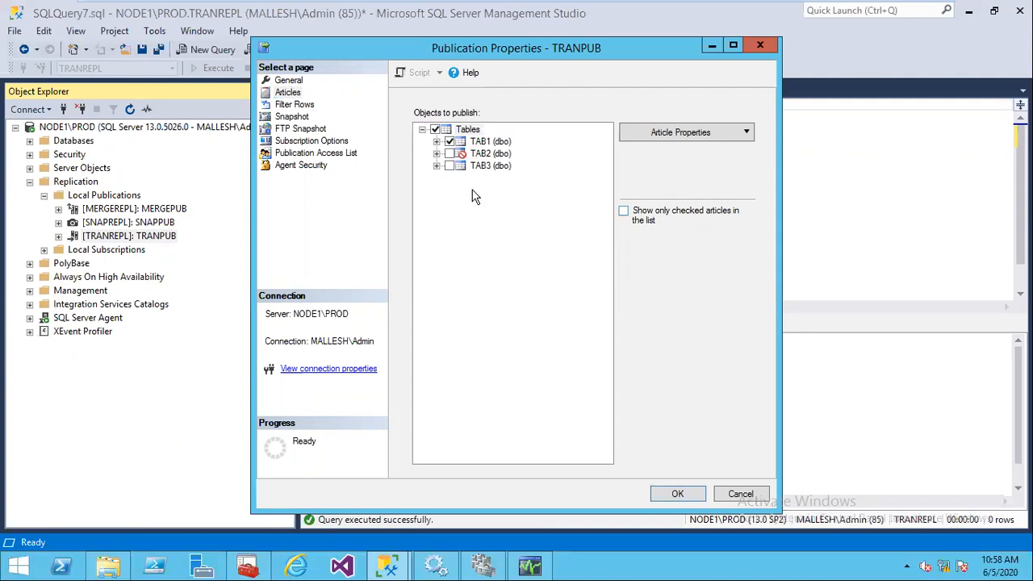
pyautogui.click(450, 168)
pyautogui.click(684, 493)
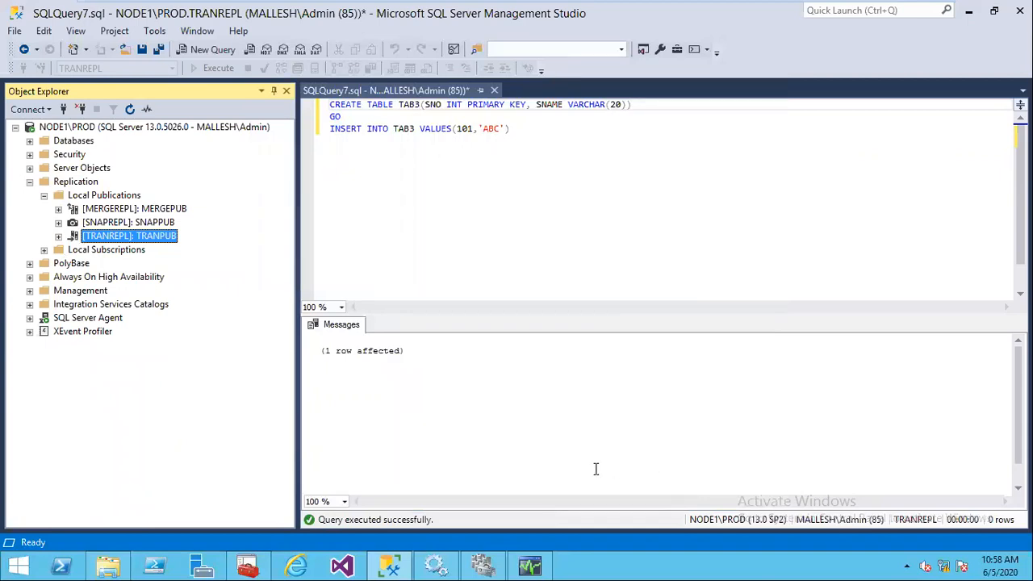
# - Switch to the Node2 machine, refresh NODE2\DR's databases and check TRANREPL-REPORT's tables for the newly published article
pyautogui.moveTo(164, 236)
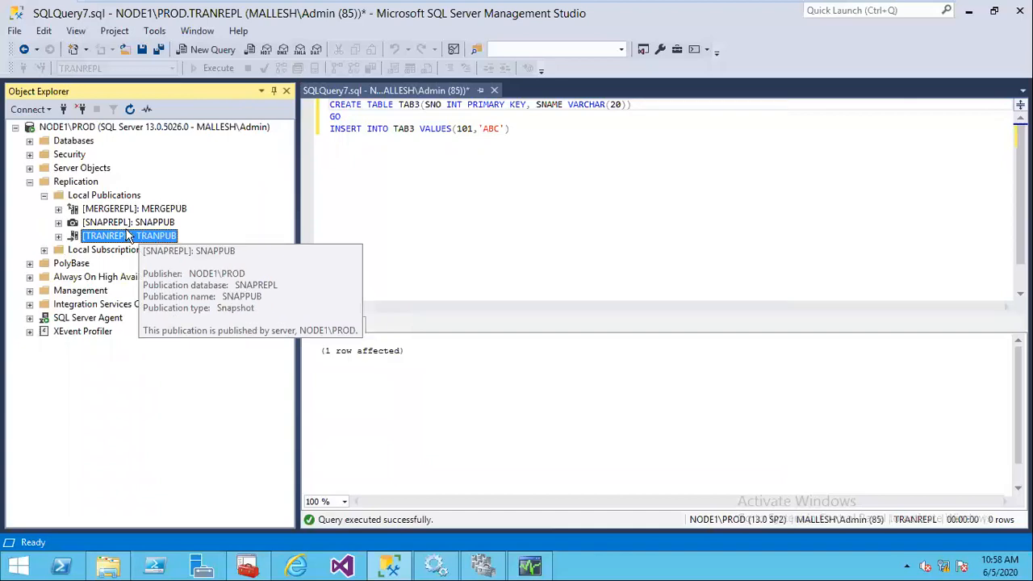
pyautogui.moveTo(456, 8)
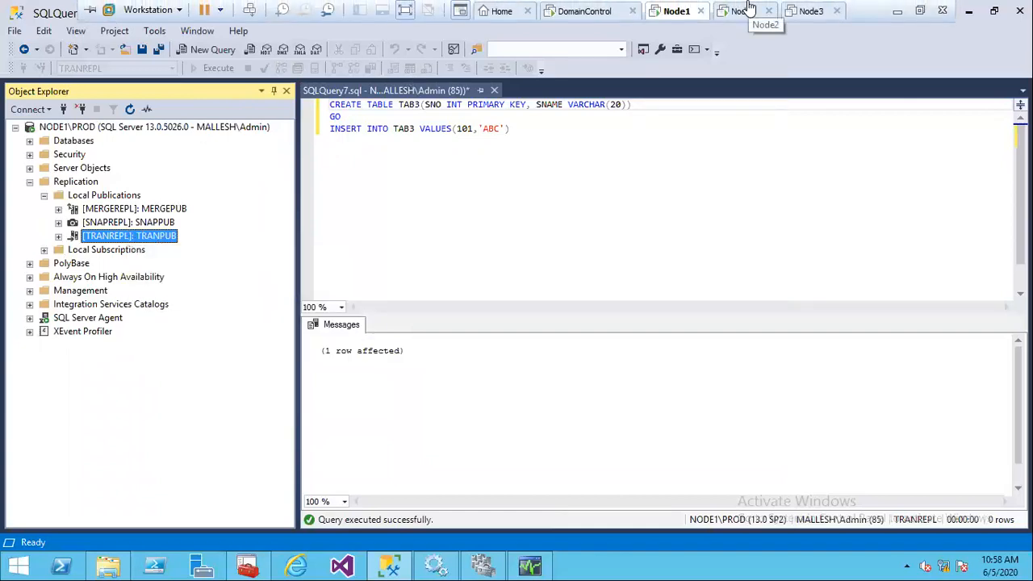
pyautogui.click(744, 10)
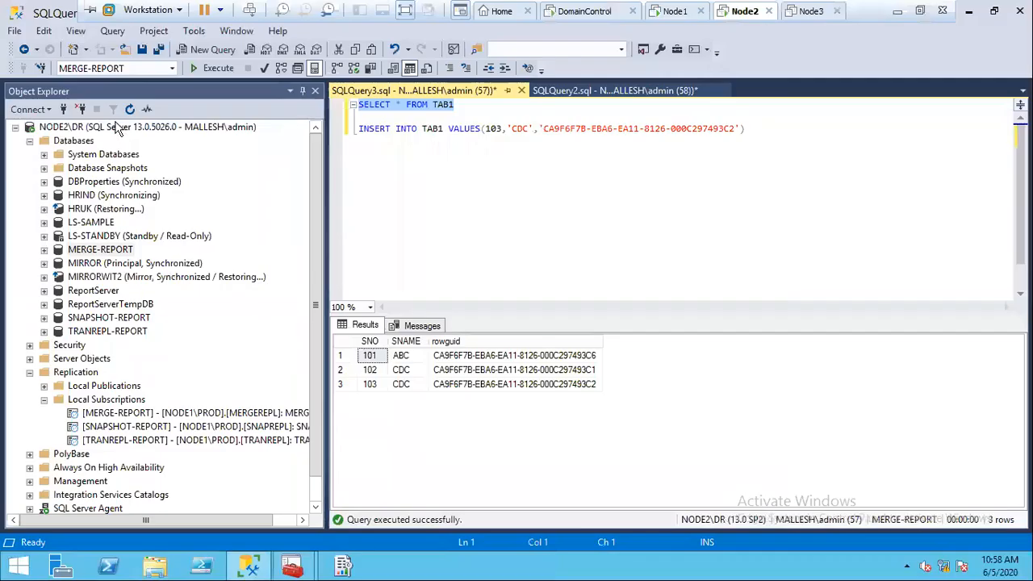
pyautogui.click(76, 139)
pyautogui.click(128, 110)
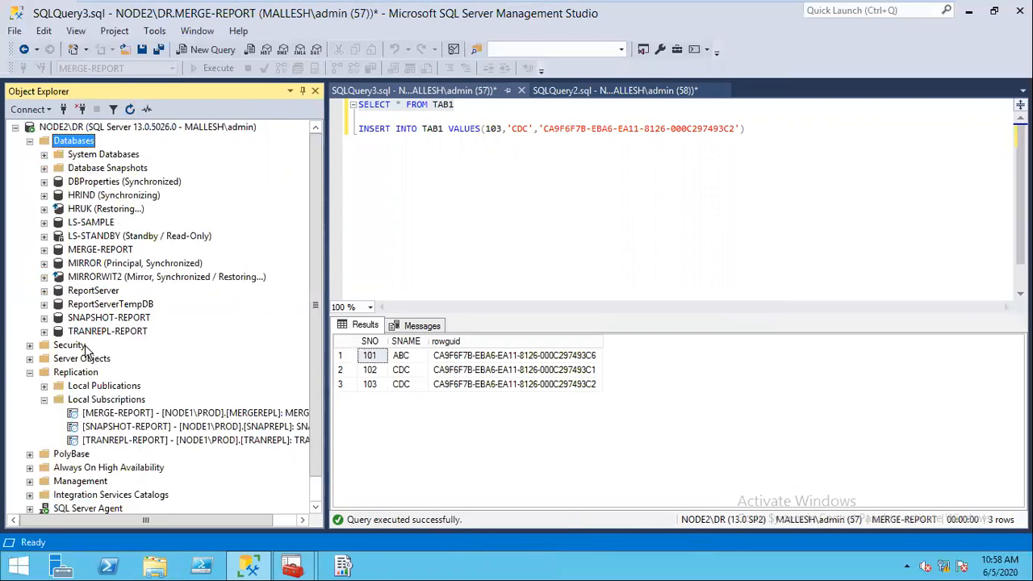
pyautogui.click(43, 331)
pyautogui.click(58, 359)
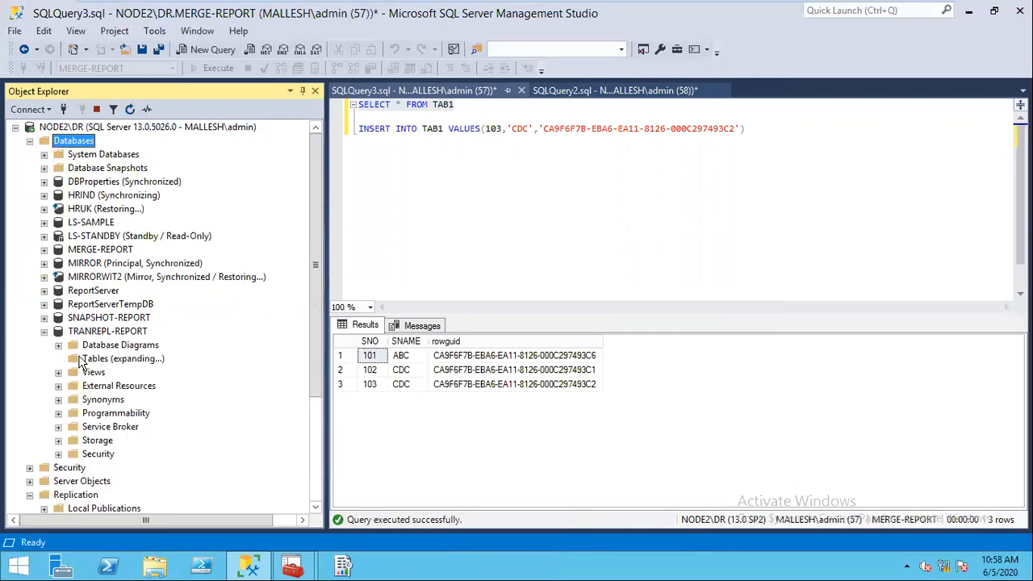
pyautogui.click(133, 106)
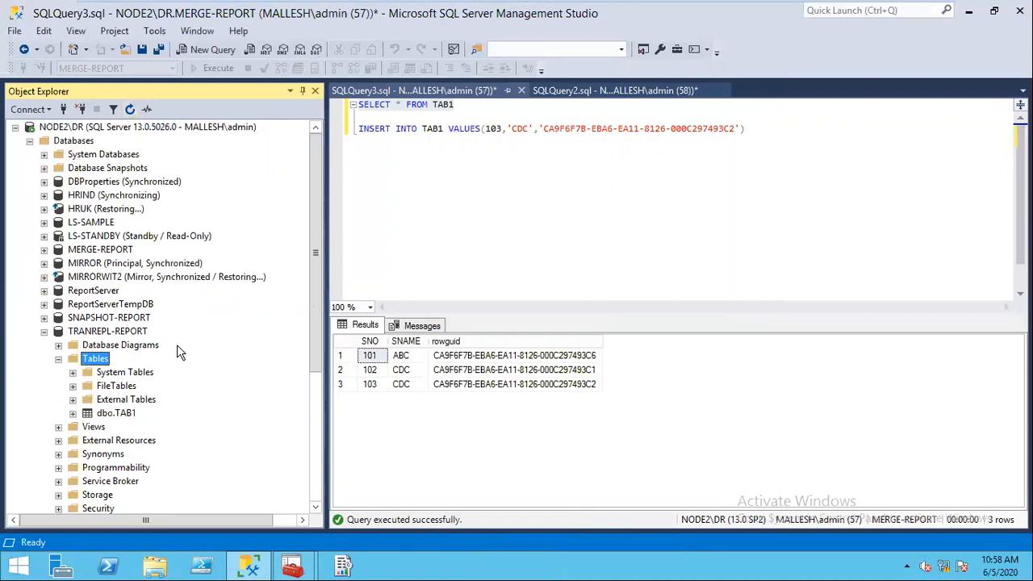
# - Switch to Node1's Replication Monitor, start the Snapshot Agent for [TRANREPL]: TRANPUB and widen the Last Action column to follow its progress
pyautogui.click(658, 10)
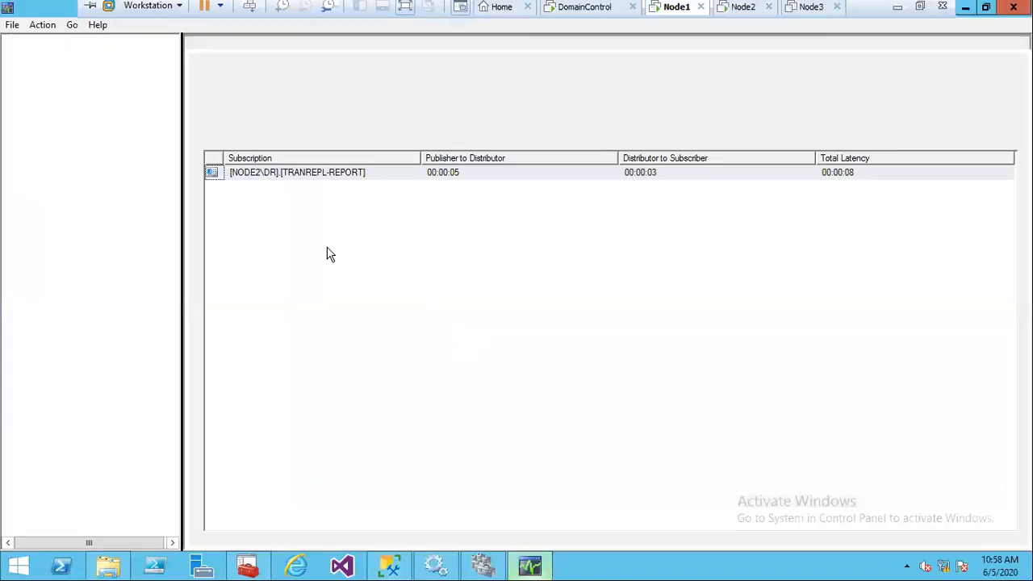
pyautogui.click(331, 64)
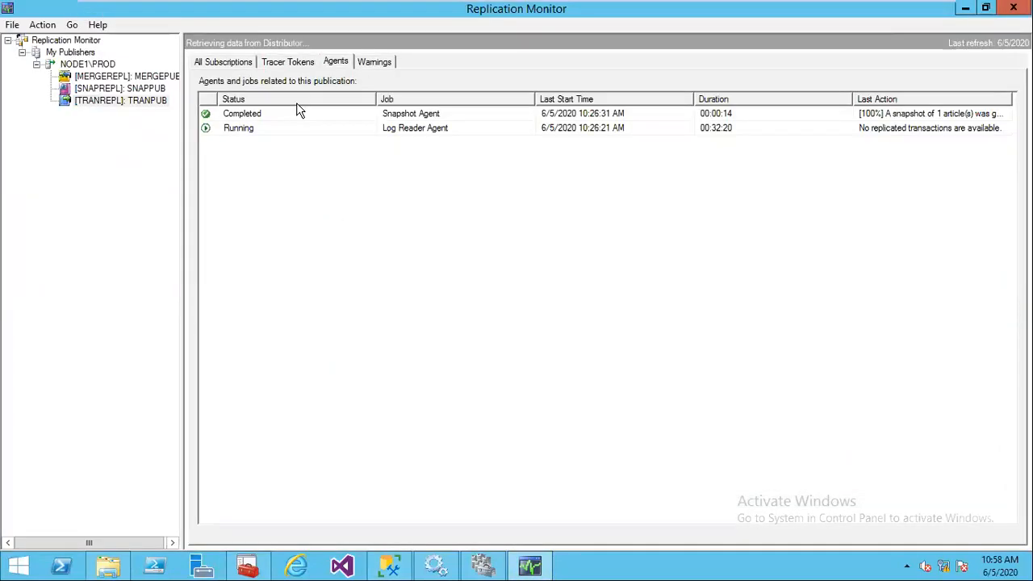
pyautogui.click(282, 116)
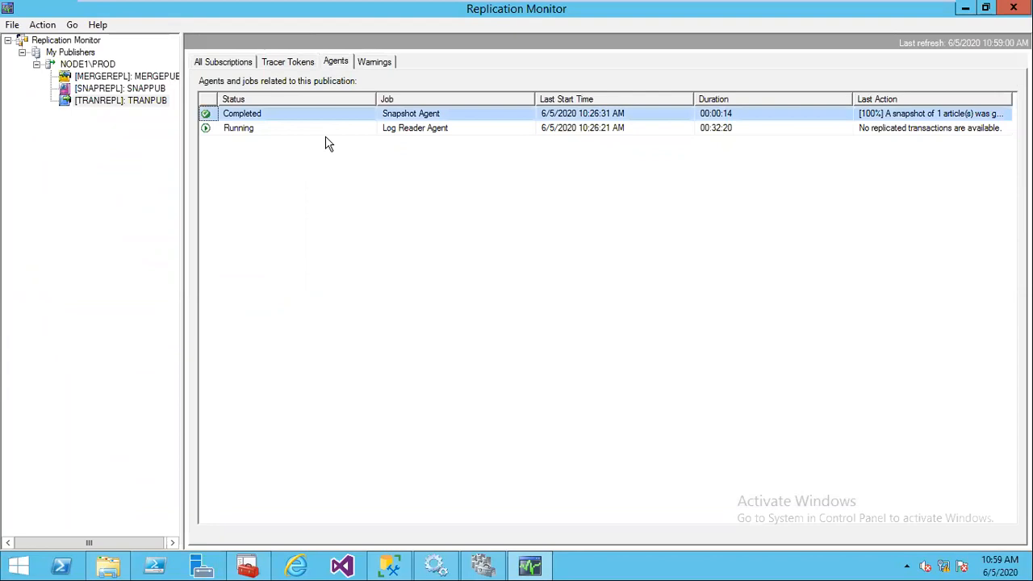
pyautogui.rightClick(285, 112)
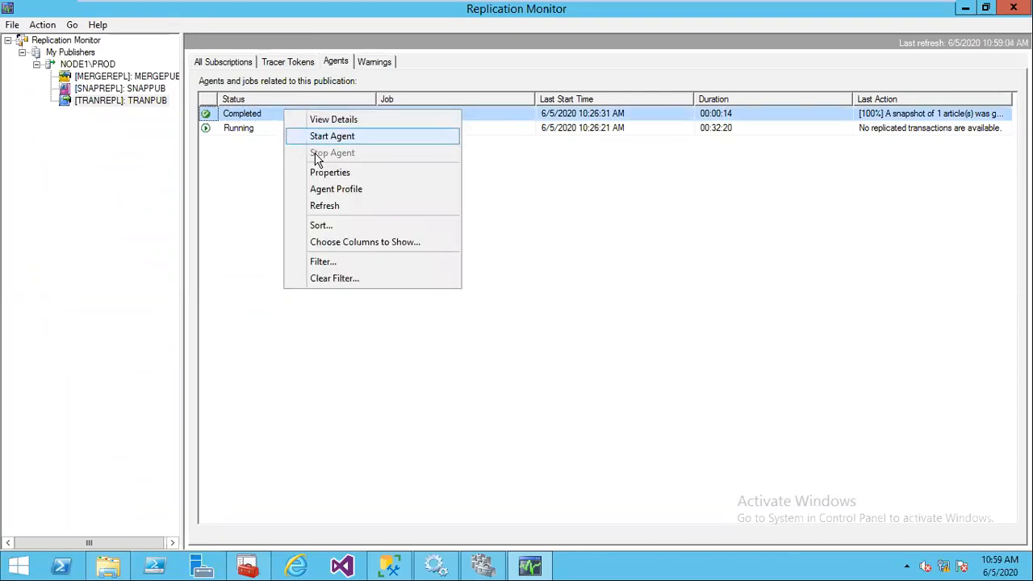
pyautogui.click(315, 140)
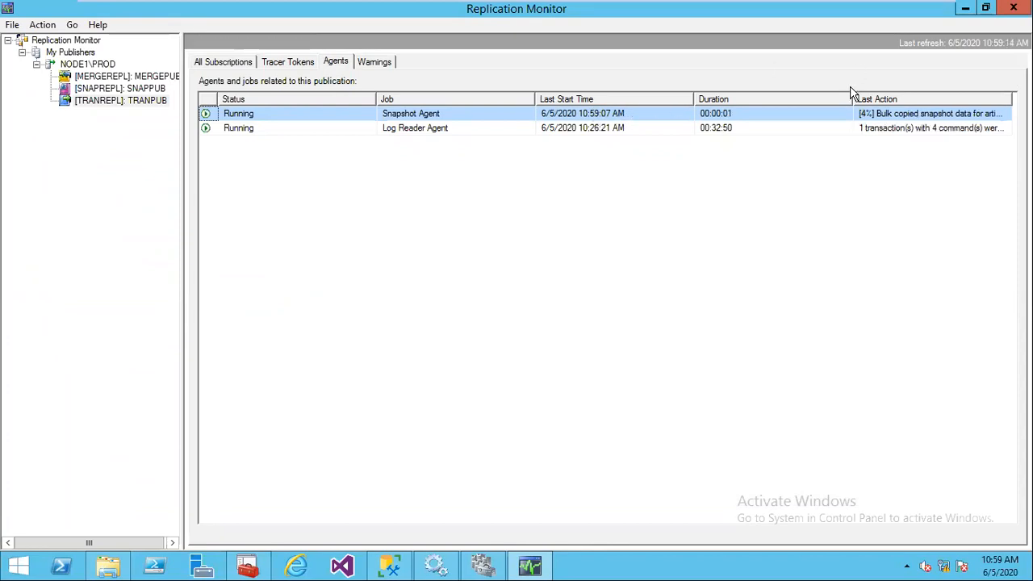
pyautogui.moveTo(852, 98); pyautogui.dragTo(739, 98)
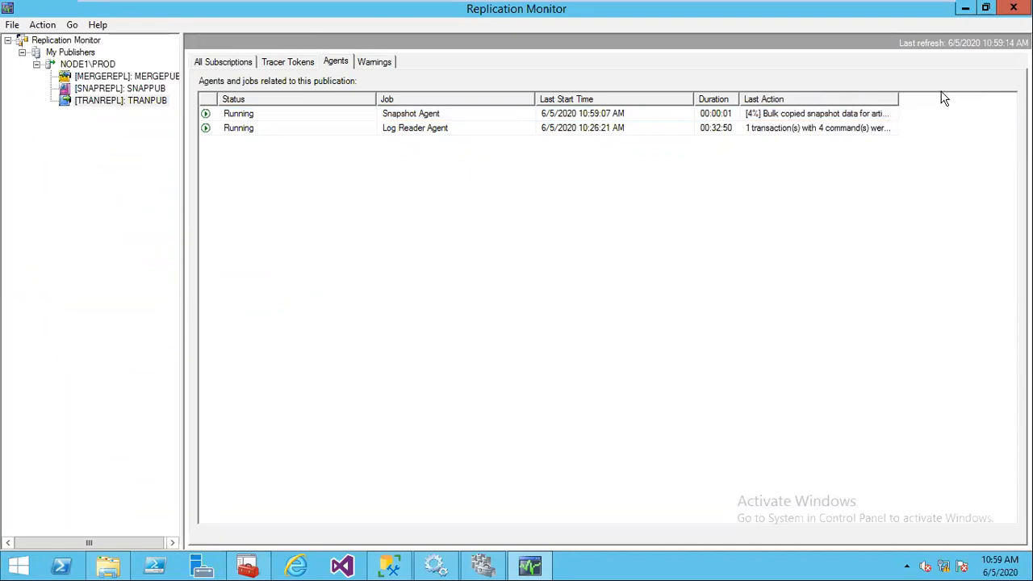
pyautogui.moveTo(898, 98); pyautogui.dragTo(1031, 101)
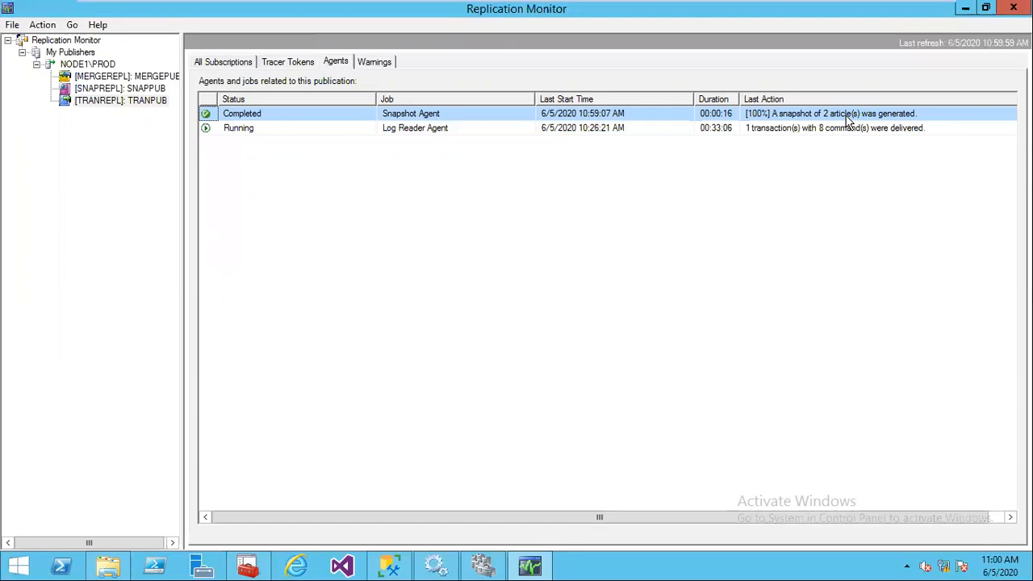
# - Switch to the Node2 machine, refresh the TRANREPL-REPORT database and check its tables for dbo.TAB3
pyautogui.moveTo(611, 10)
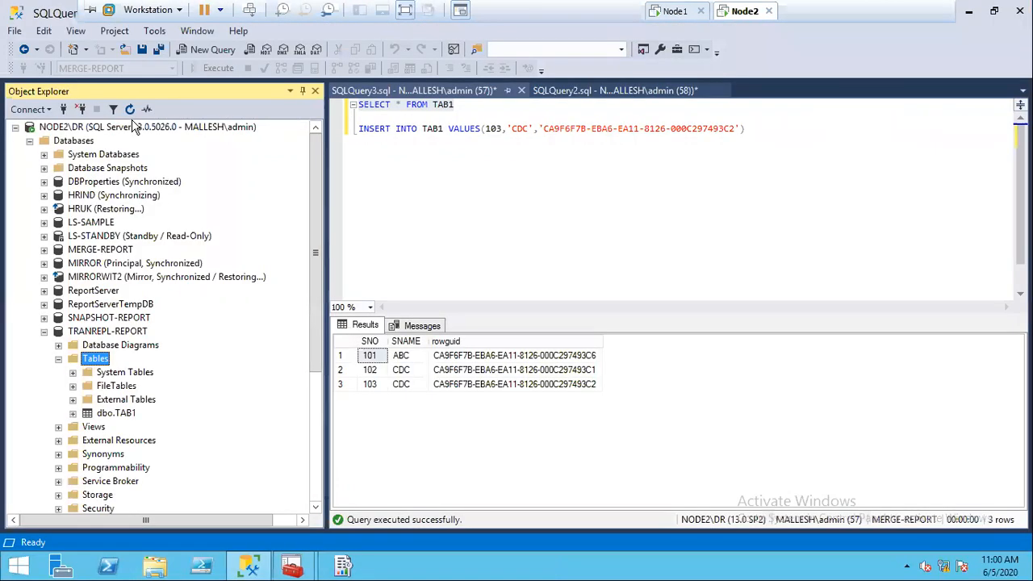
pyautogui.click(133, 125)
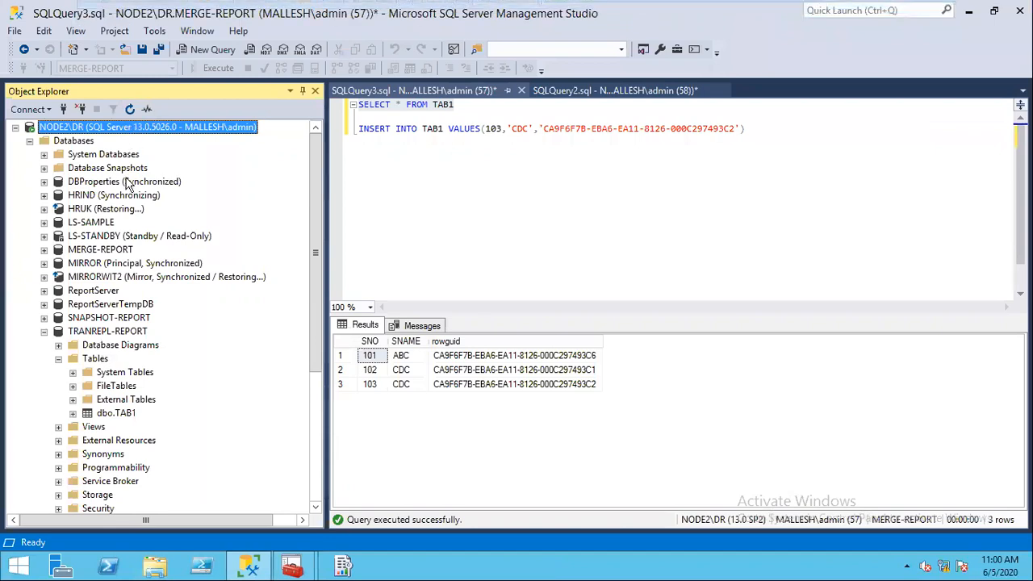
pyautogui.click(127, 332)
pyautogui.press('F5')
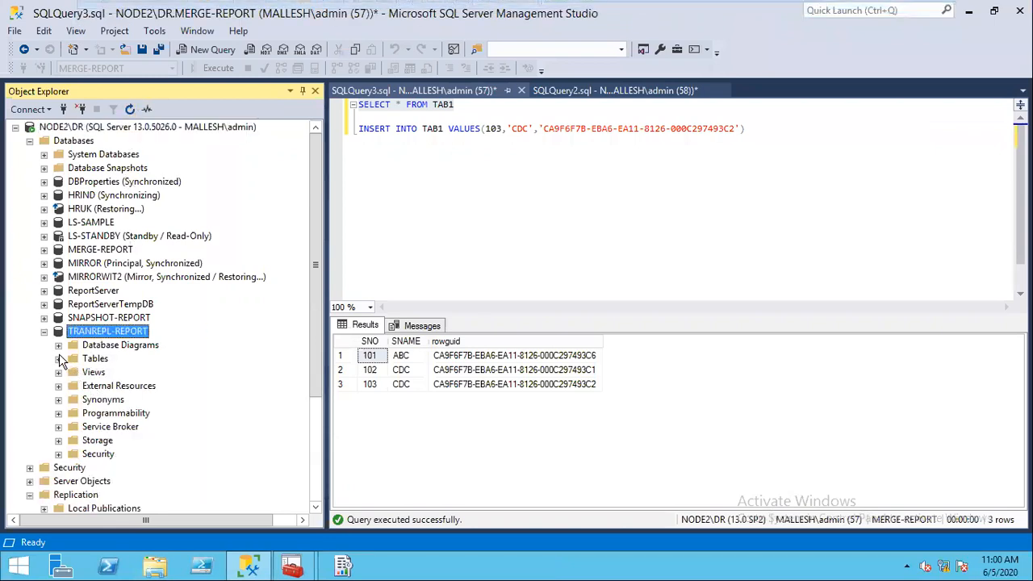
pyautogui.click(58, 359)
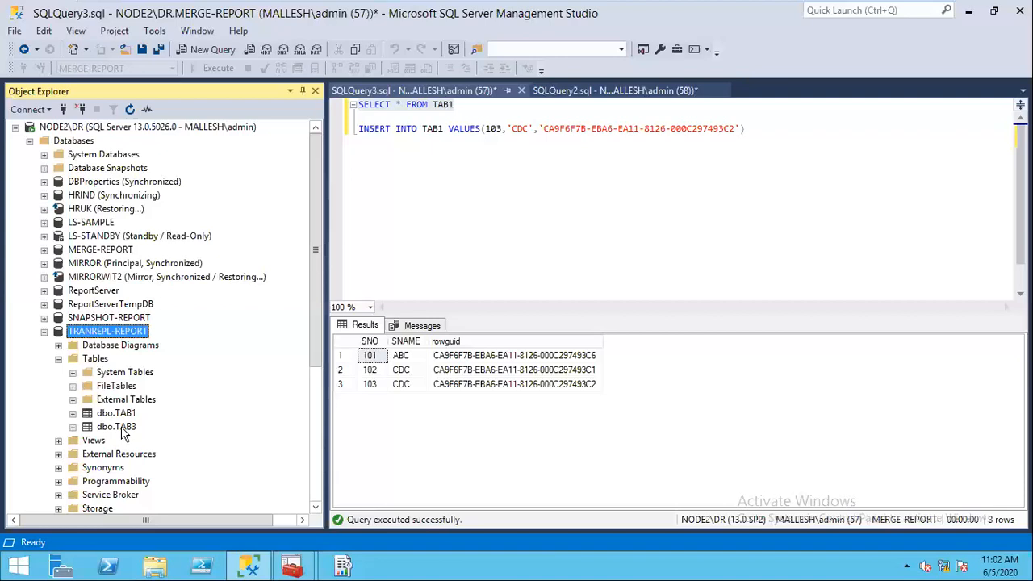
# - Switch to the Word document Replication questions Q&A and copy the two sp_changepublication commands for ALLOW_ANONYMOUS and IMMEDIATE_SYNC
pyautogui.moveTo(438, 13)
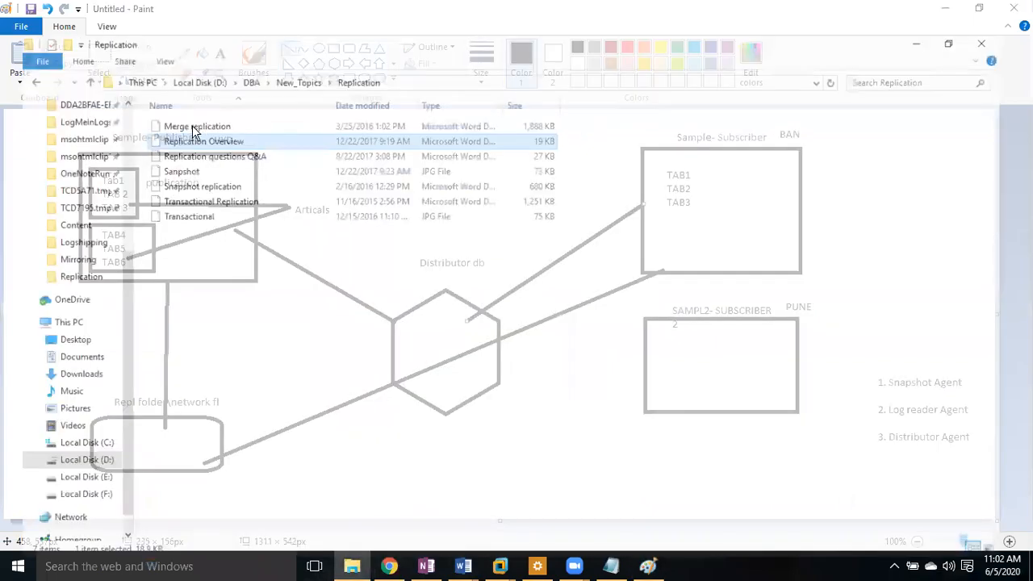
pyautogui.hotkey('alt', 'Tab')
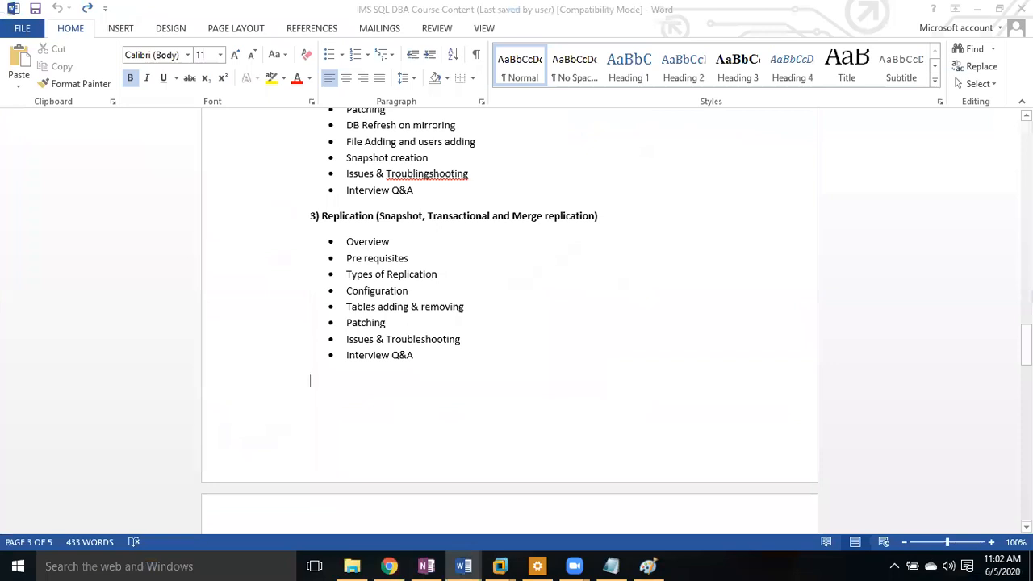
pyautogui.moveTo(1026, 135); pyautogui.dragTo(1027, 188)
pyautogui.click(306, 417)
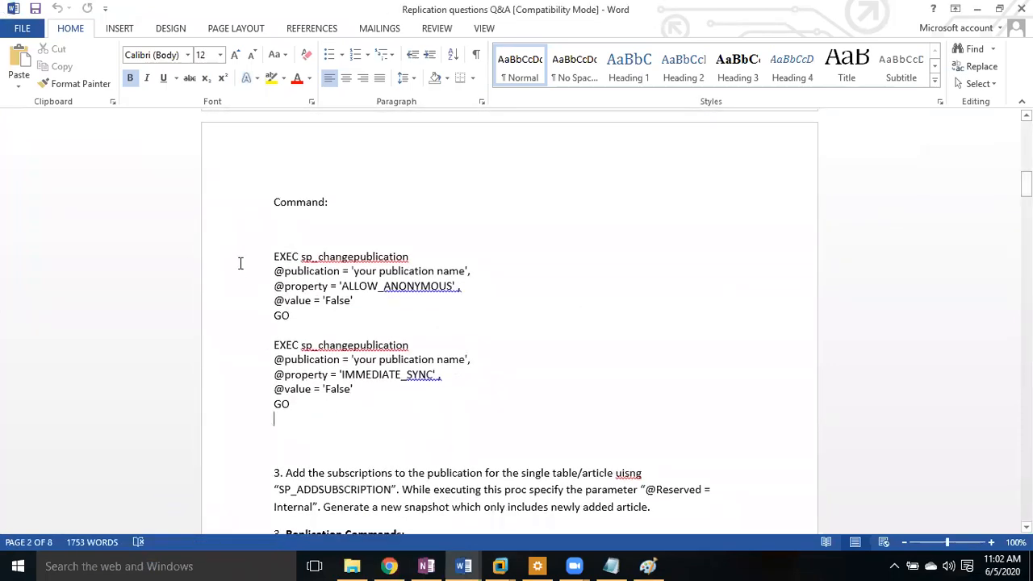
pyautogui.keyDown('shift'); pyautogui.click(240, 257); pyautogui.keyUp('shift')
pyautogui.hotkey('ctrl', 'c')
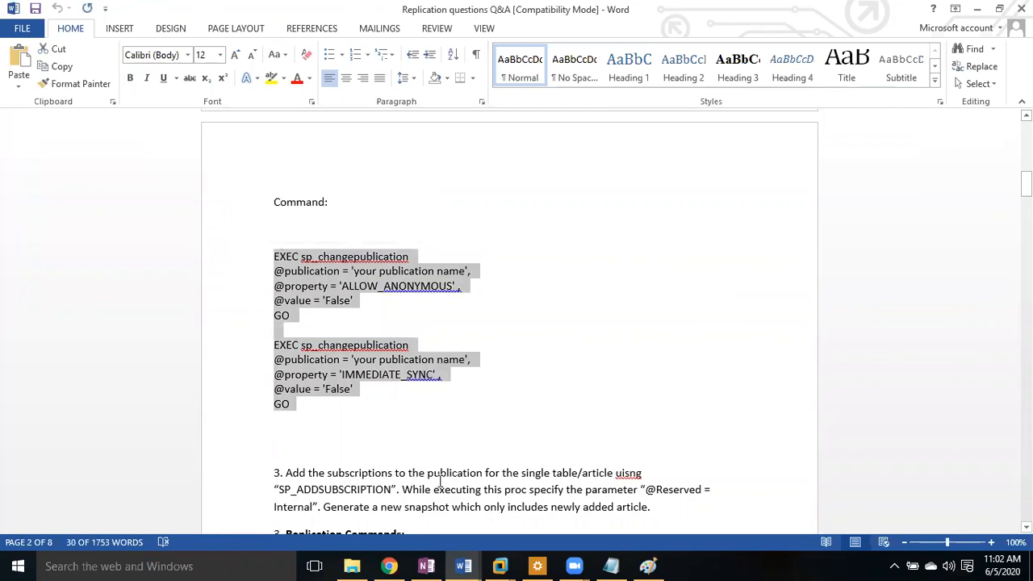
# - Switch to SQL Server Management Studio on Node1 and paste the copied commands into a new query on the TRANREPL database
pyautogui.click(500, 566)
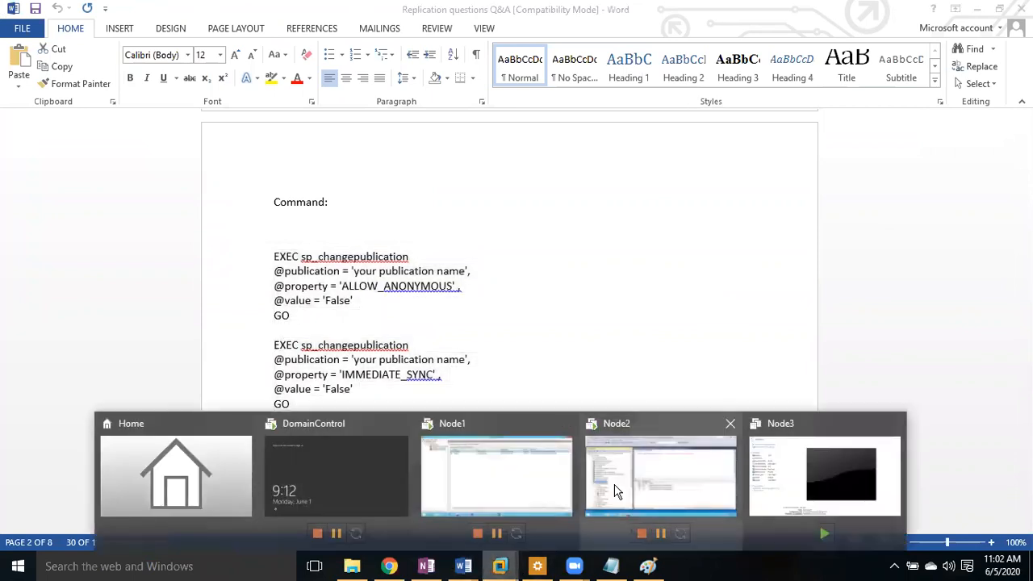
pyautogui.moveTo(613, 491)
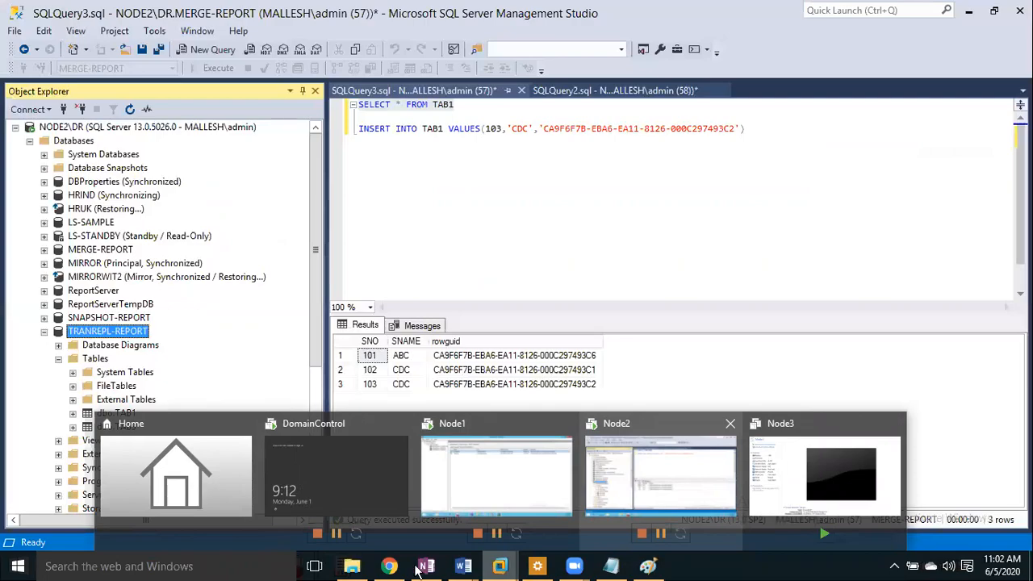
pyautogui.click(448, 493)
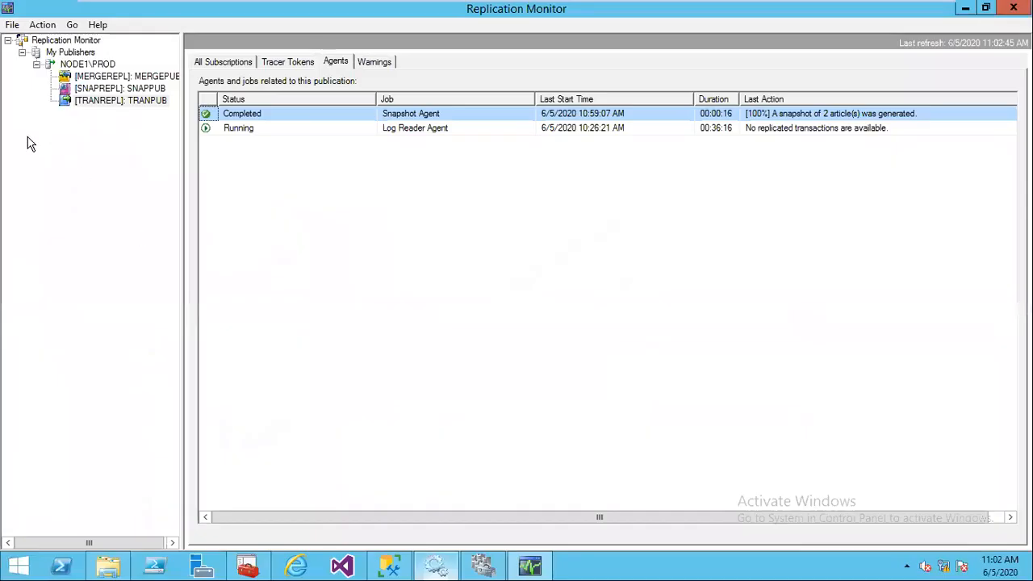
pyautogui.hotkey('alt', 'Tab')
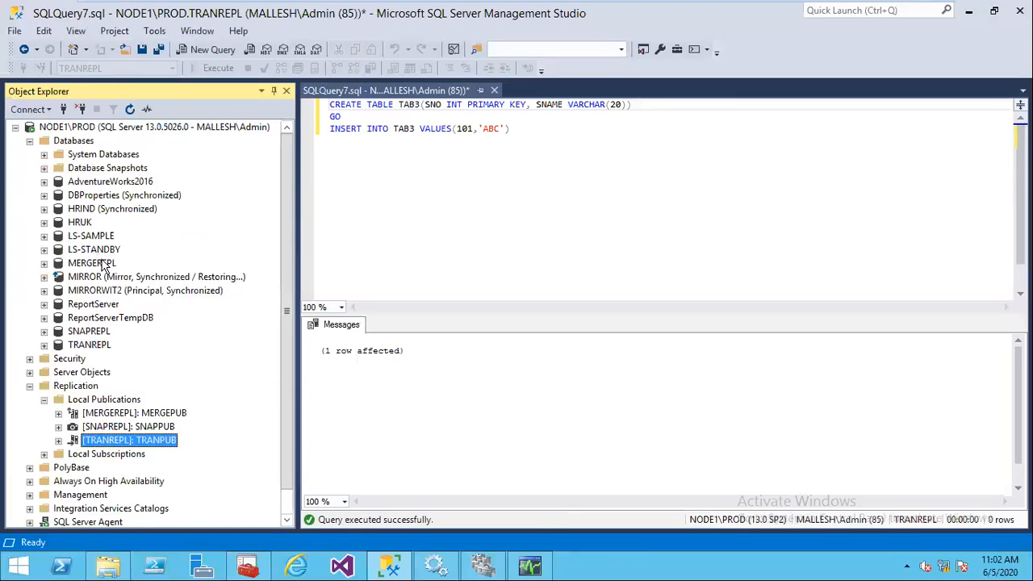
pyautogui.click(105, 263)
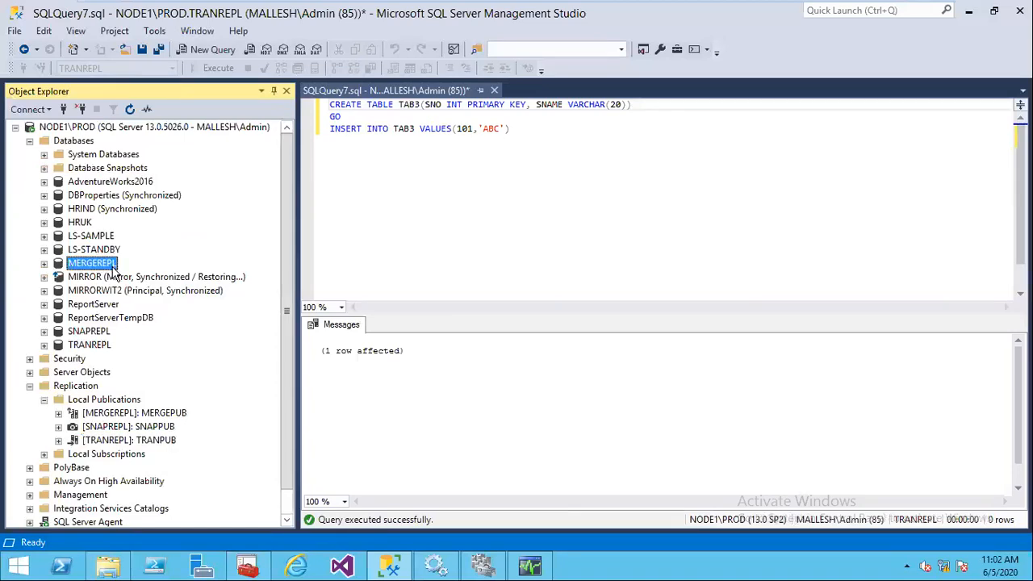
pyautogui.click(91, 345)
pyautogui.hotkey('ctrl', 'n')
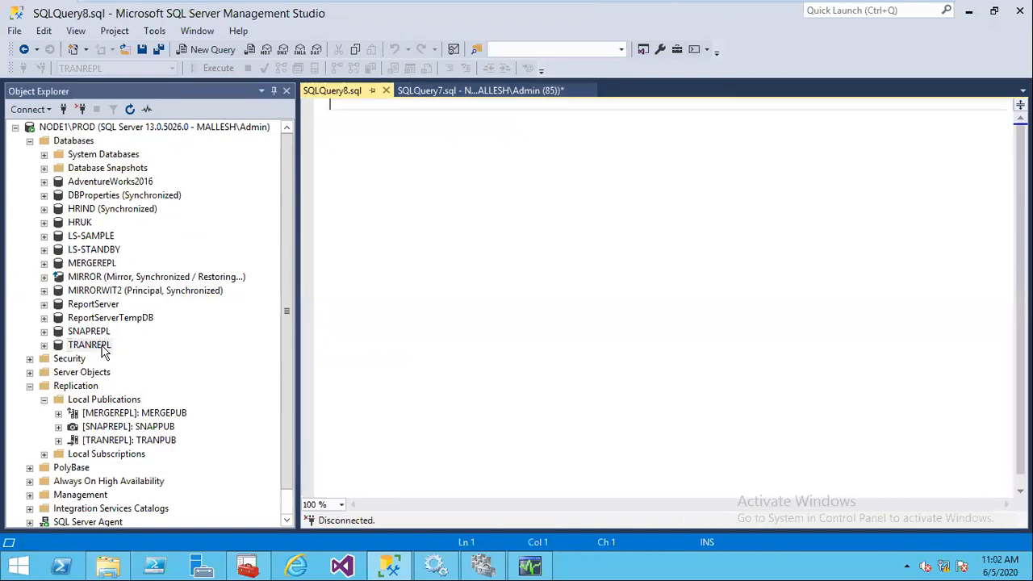
pyautogui.hotkey('ctrl', 'v')
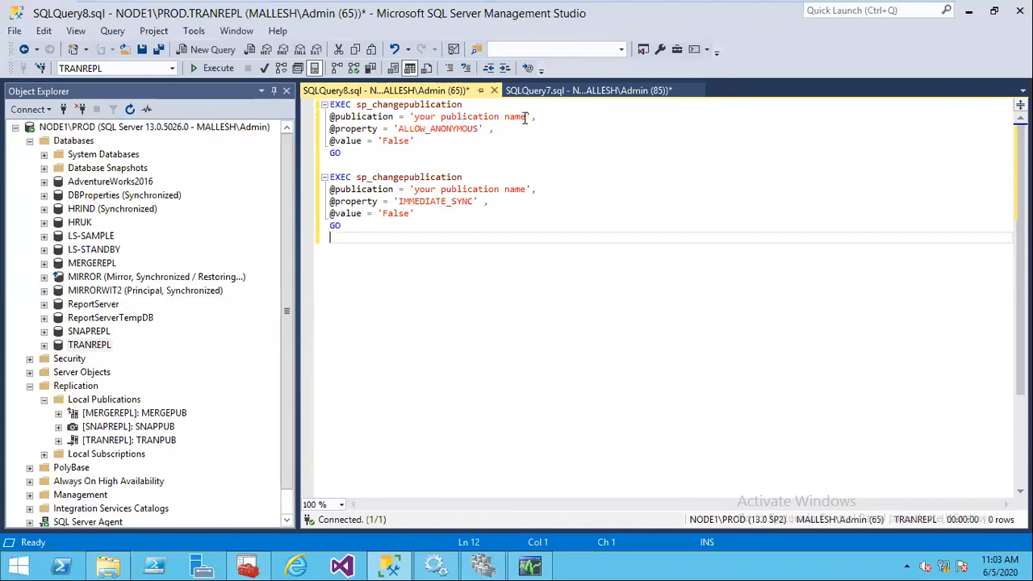
# - In the ALLOW_ANONYMOUS command, set the publication name to TRANPUB and the value to TRUE
pyautogui.moveTo(329, 117); pyautogui.dragTo(526, 117)
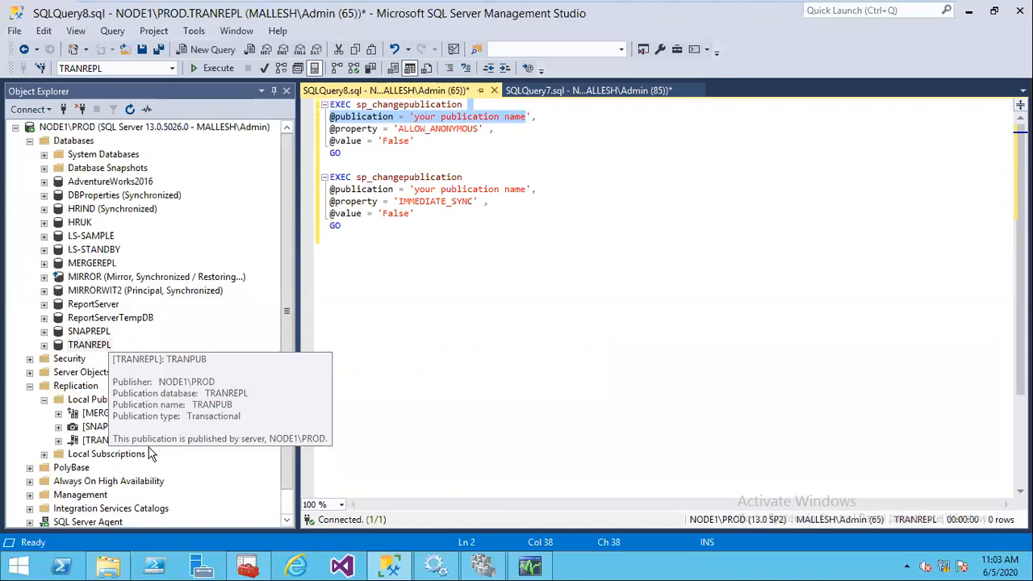
pyautogui.click(530, 128)
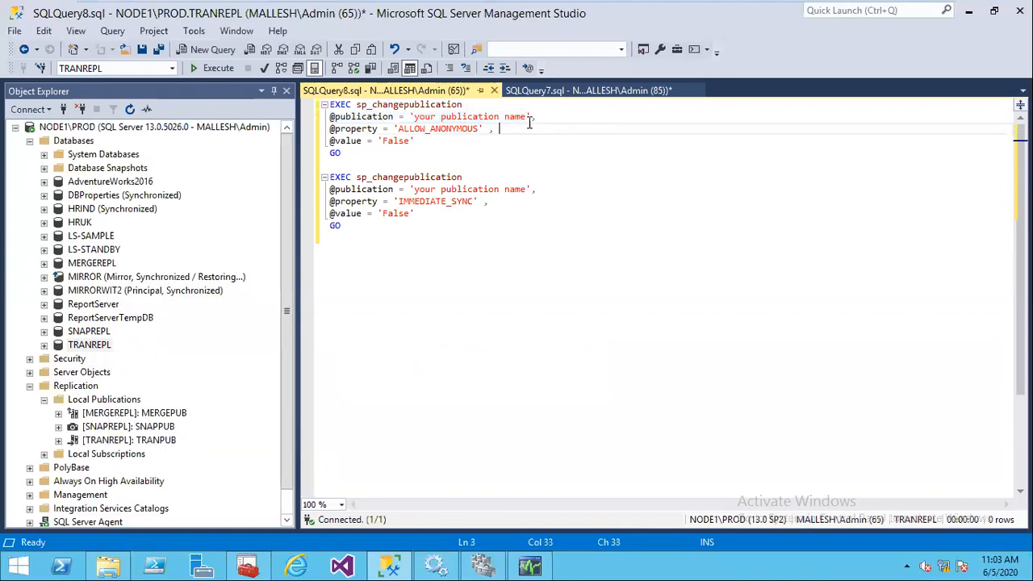
pyautogui.moveTo(526, 117); pyautogui.dragTo(415, 117)
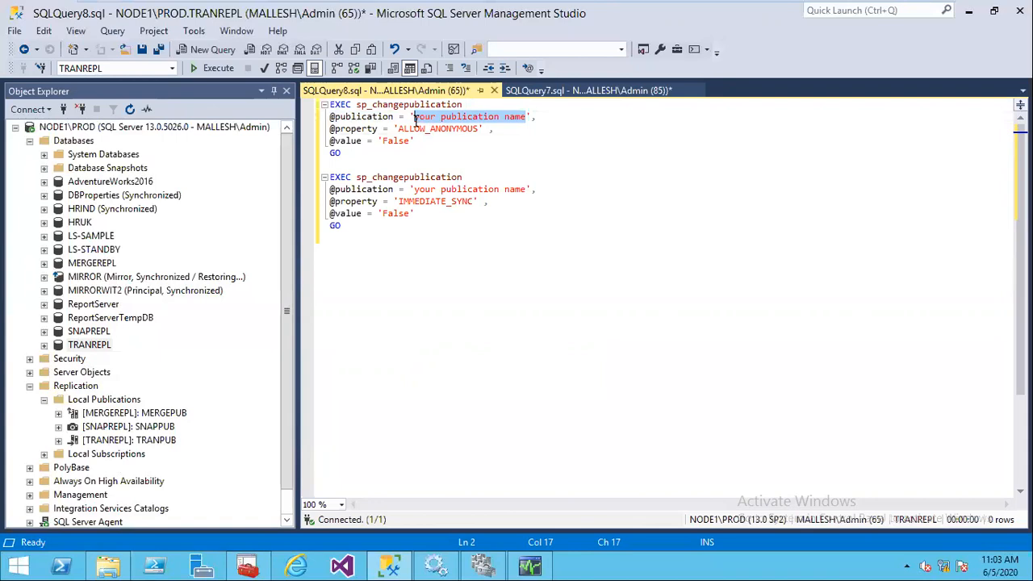
pyautogui.write('TRAN')
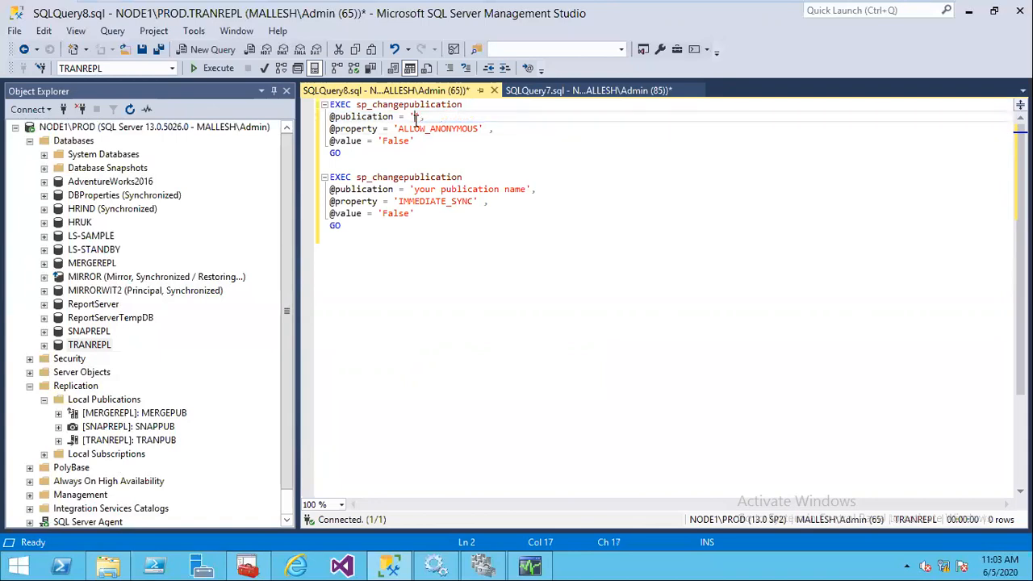
pyautogui.write('PUB')
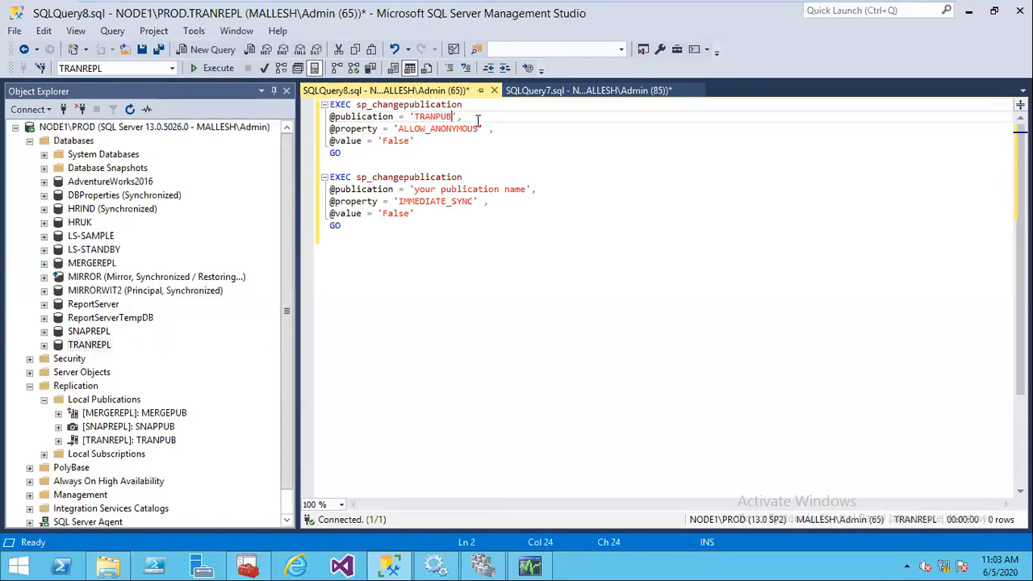
pyautogui.moveTo(411, 142); pyautogui.dragTo(385, 142)
pyautogui.write('TRUE')
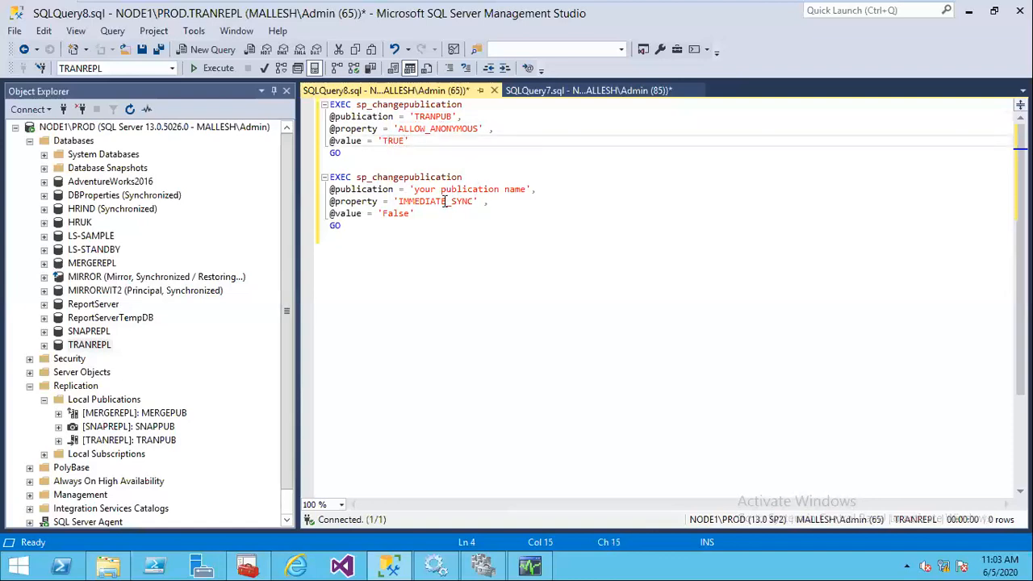
# - In the IMMEDIATE_SYNC command, set the publication name to TRANPUB and the value to TRUE
pyautogui.moveTo(528, 189); pyautogui.dragTo(417, 199)
pyautogui.write('TRAN')
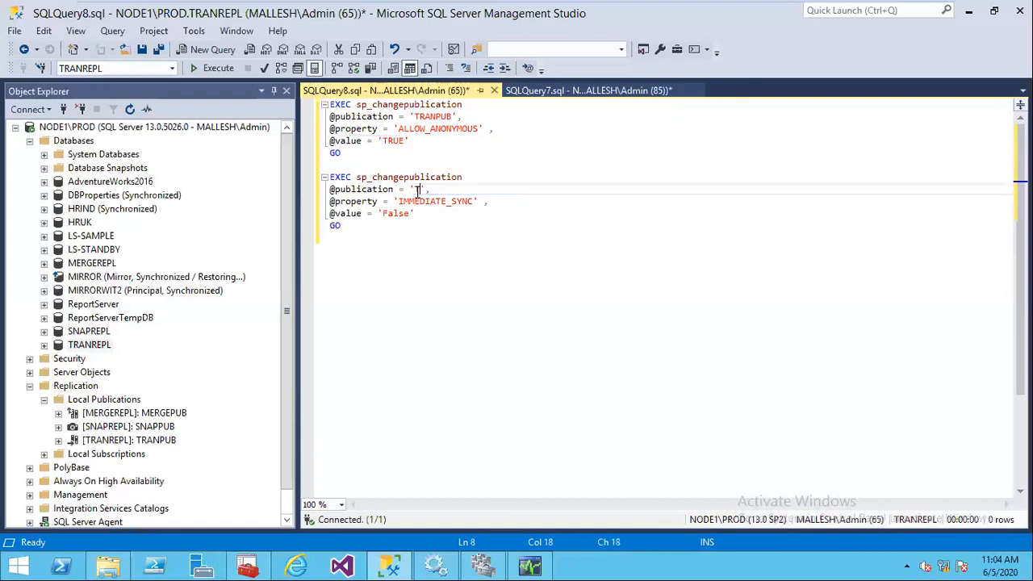
pyautogui.write('PUB')
pyautogui.click(408, 214)
pyautogui.press('BackSpace')
pyautogui.press('BackSpace')
pyautogui.press('BackSpace')
pyautogui.press('BackSpace')
pyautogui.write('TRUE')
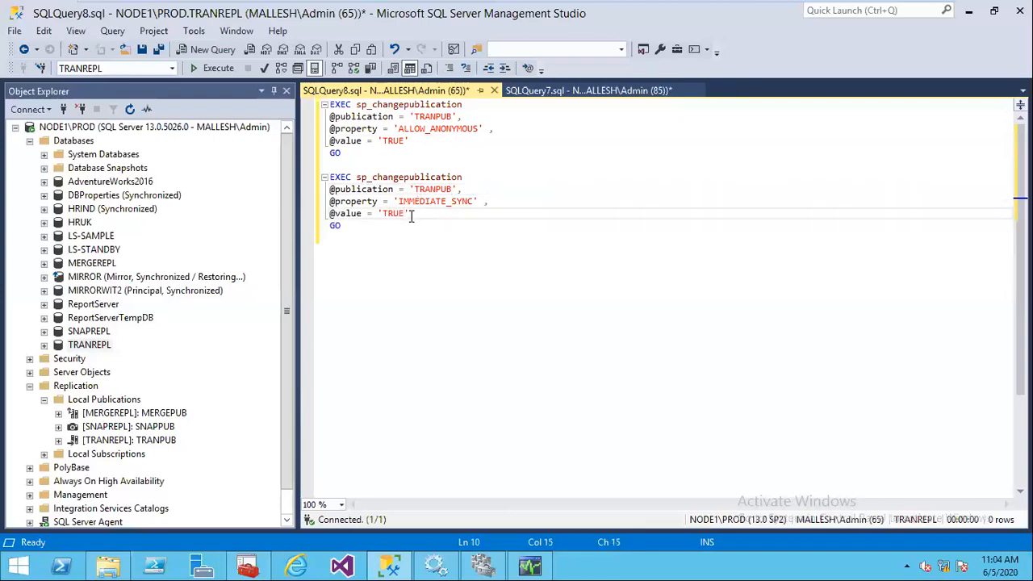
# - Execute both sp_changepublication commands against TRANREPL
pyautogui.click(514, 275)
pyautogui.moveTo(360, 248); pyautogui.dragTo(220, 76)
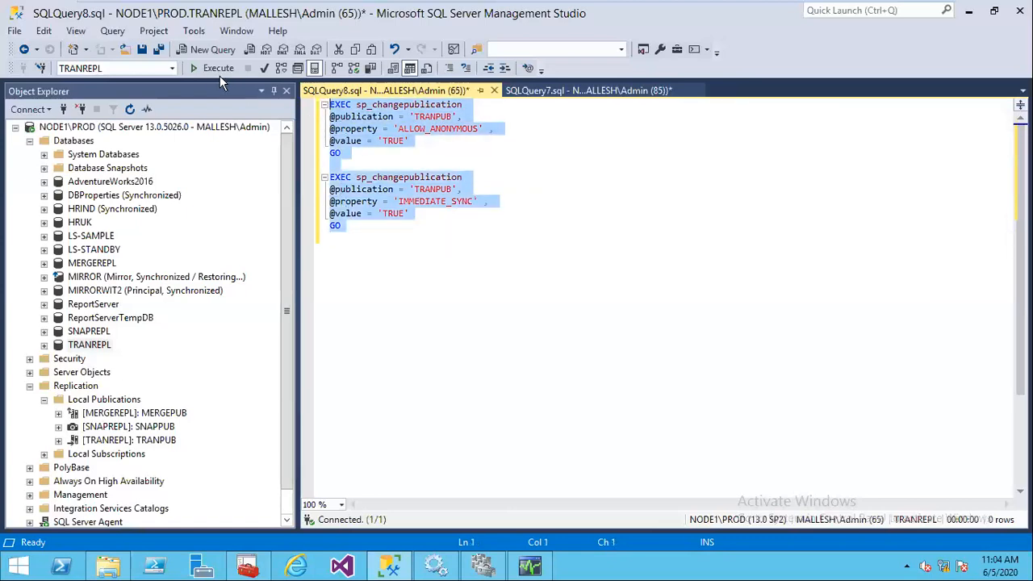
pyautogui.click(213, 71)
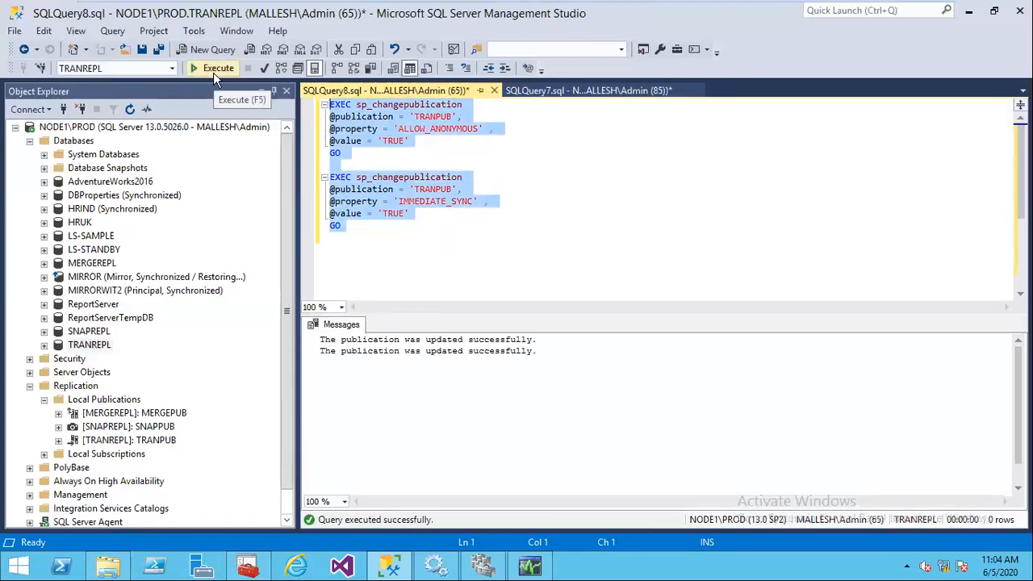
# - In the SQLQuery7.sql script, change the table name to TAB4 in both the CREATE TABLE and INSERT INTO statements
pyautogui.click(576, 98)
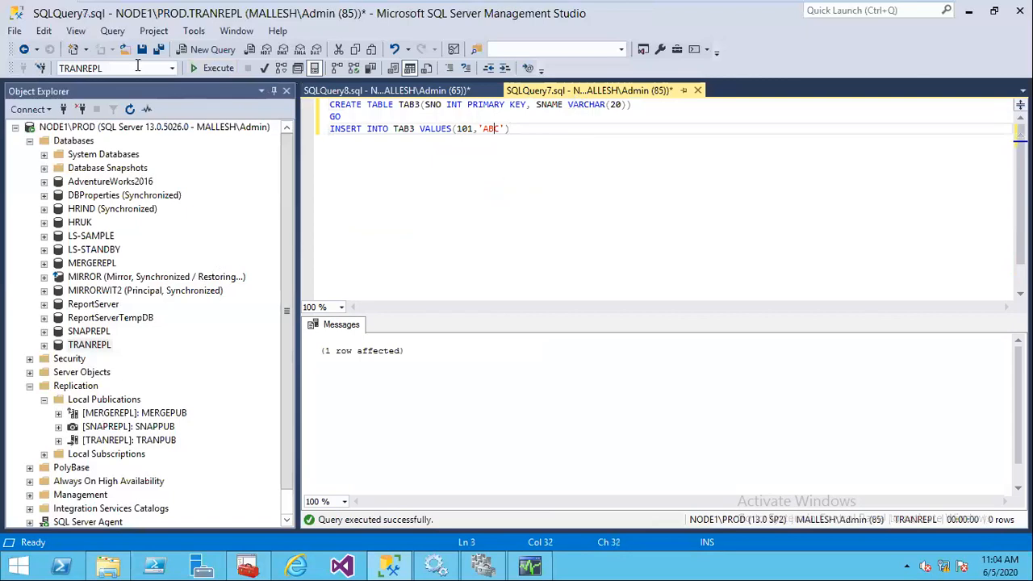
pyautogui.click(420, 106)
pyautogui.press('BackSpace')
pyautogui.write('4')
pyautogui.press('Down')
pyautogui.press('Down')
pyautogui.press('Left')
pyautogui.press('BackSpace')
pyautogui.write('3')
pyautogui.press('BackSpace')
pyautogui.write('4')
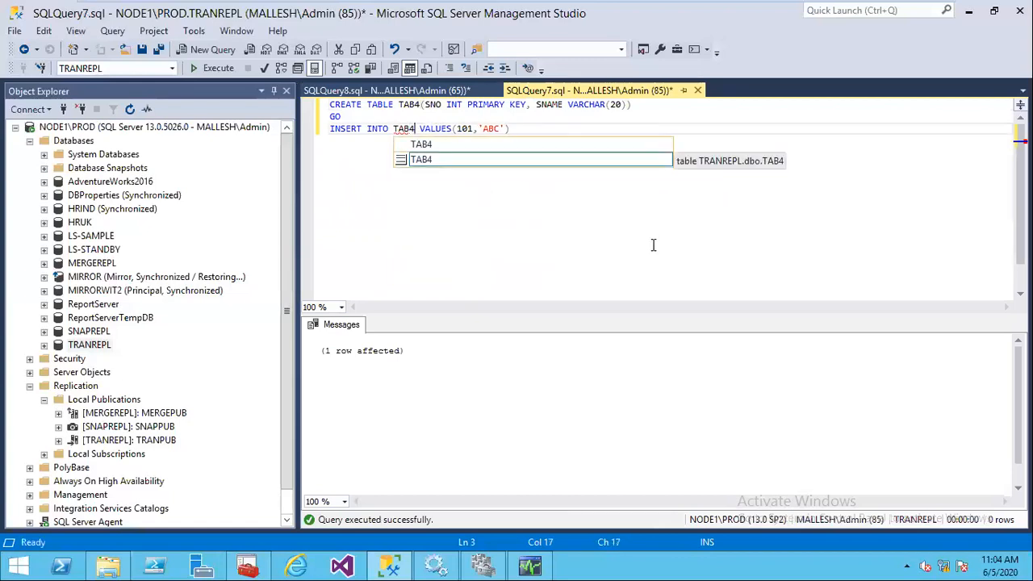
# - Execute the whole script to create TAB4 in TRANREPL and insert the row 101, 'ABC'
pyautogui.click(515, 133)
pyautogui.moveTo(509, 129); pyautogui.dragTo(211, 87)
pyautogui.click(213, 70)
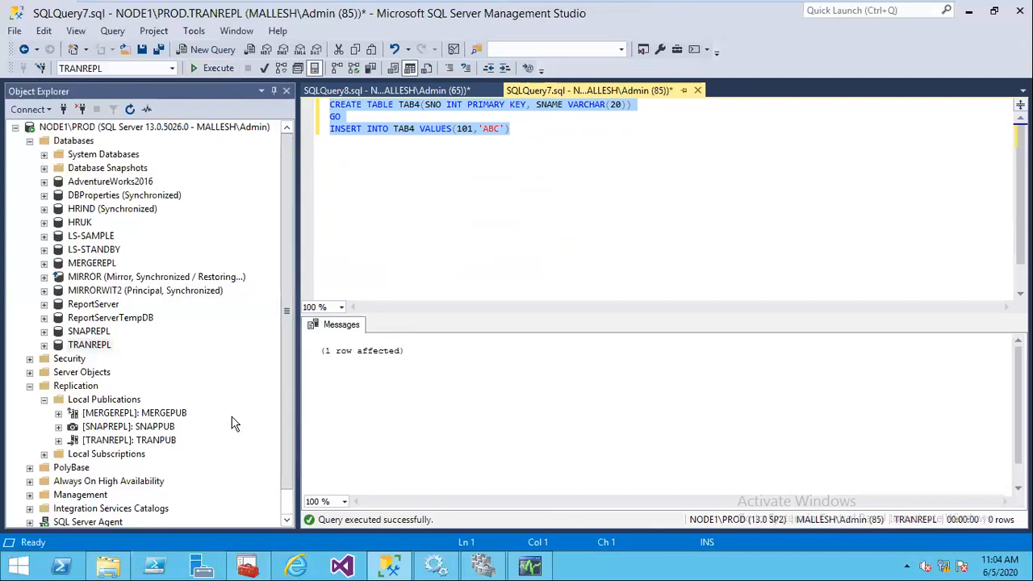
# - Add table TAB4 as an article of the TRANPUB publication and save the publication properties
pyautogui.rightClick(161, 444)
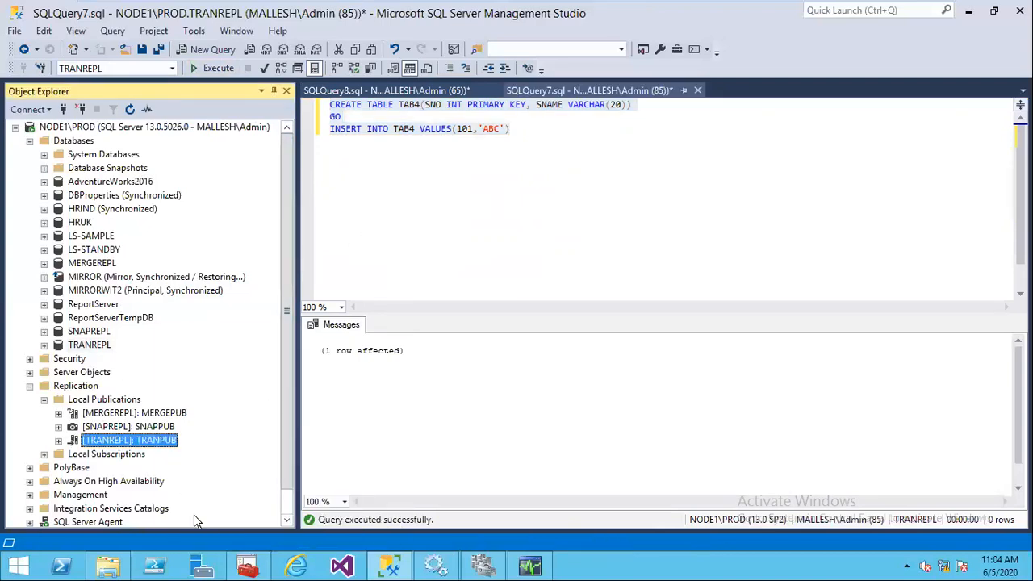
pyautogui.click(216, 541)
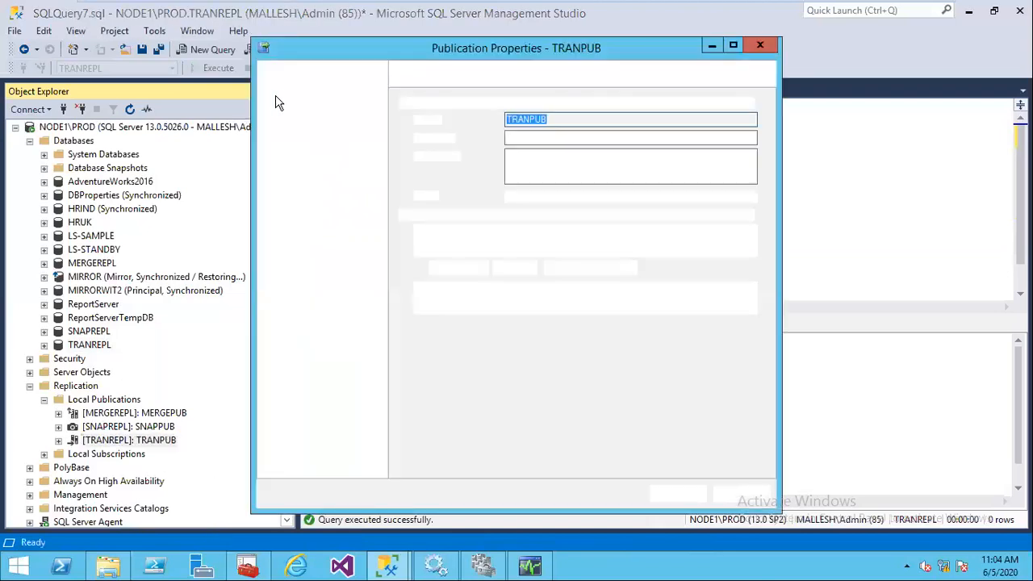
pyautogui.click(287, 93)
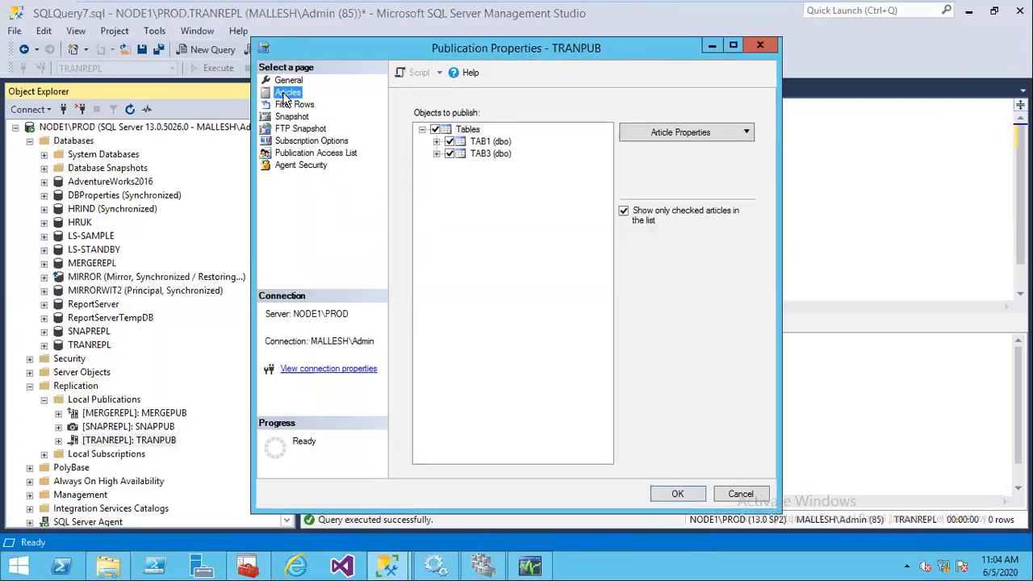
pyautogui.click(624, 211)
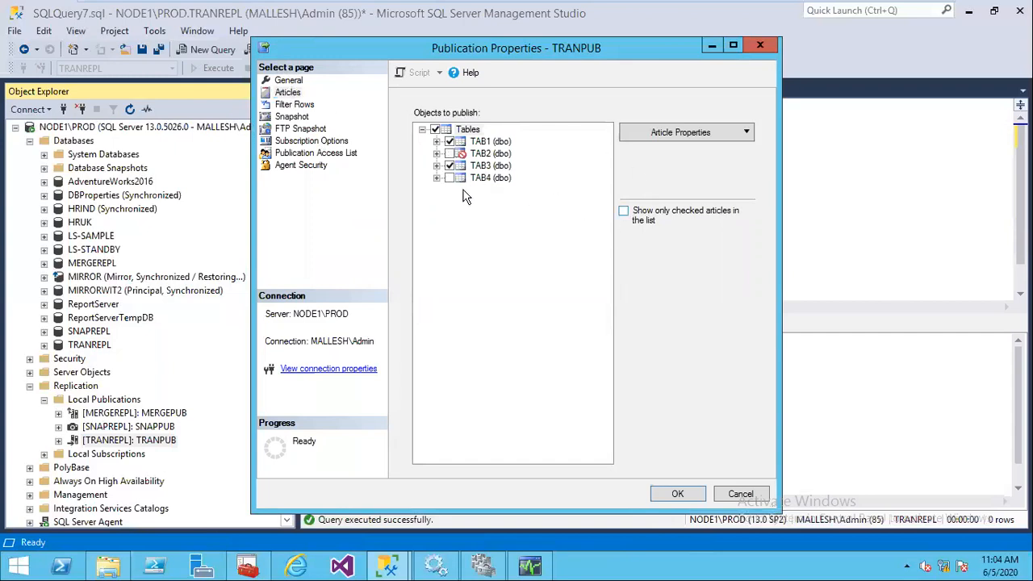
pyautogui.click(449, 179)
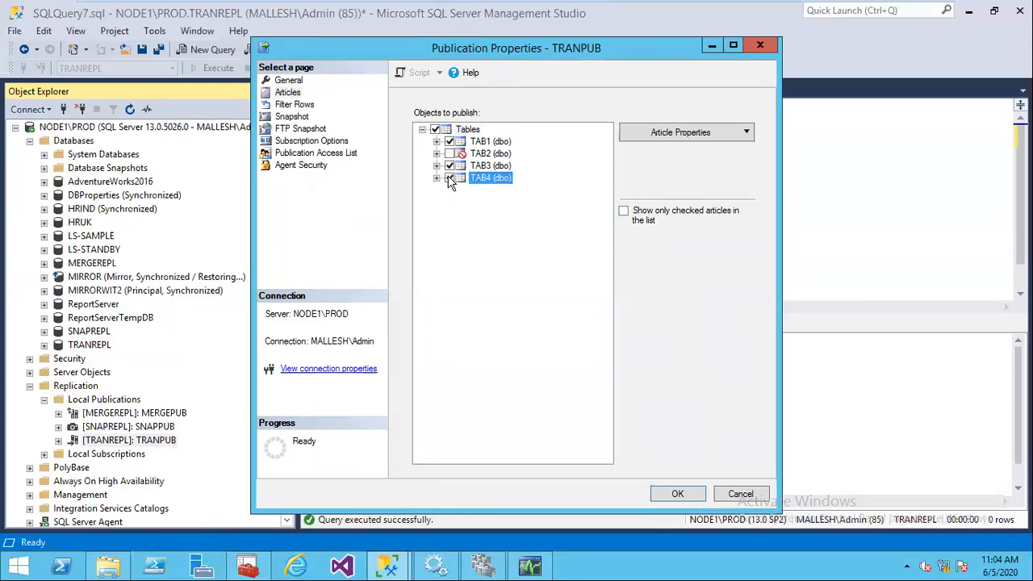
pyautogui.click(677, 494)
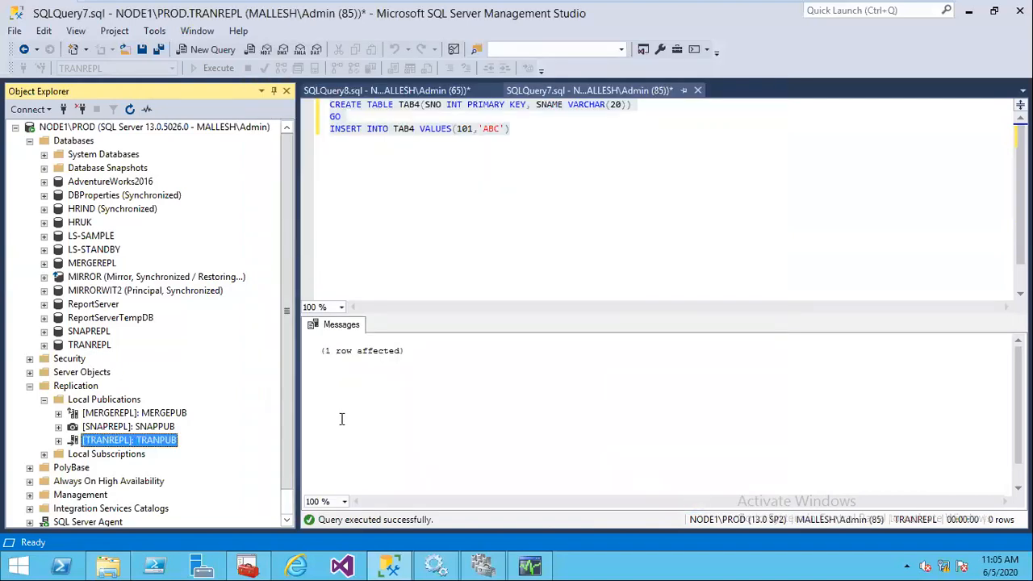
# - Switch to Replication Monitor and start the Snapshot Agent of TRANPUB to generate a snapshot including TAB4
pyautogui.click(519, 570)
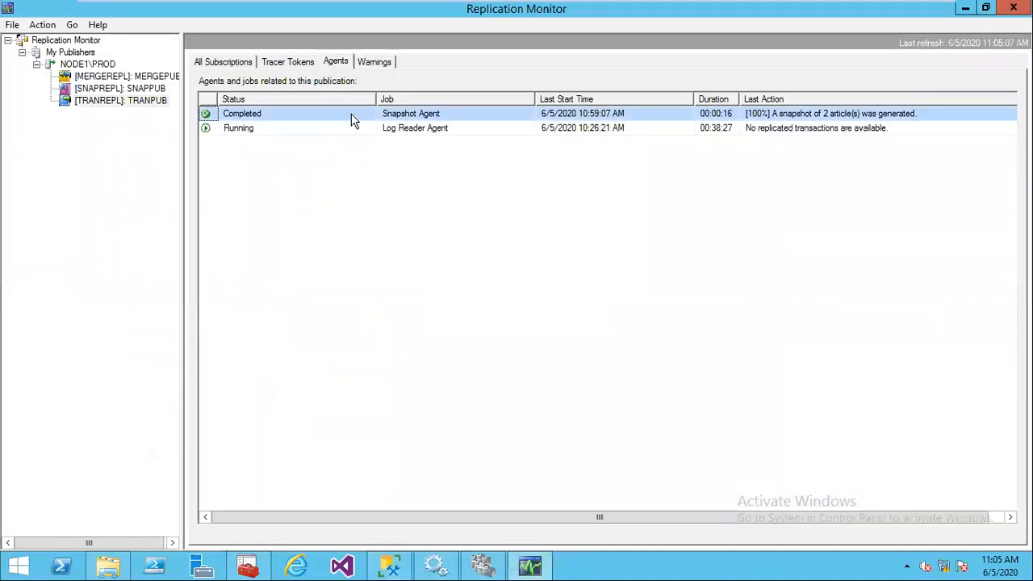
pyautogui.rightClick(354, 119)
pyautogui.click(405, 149)
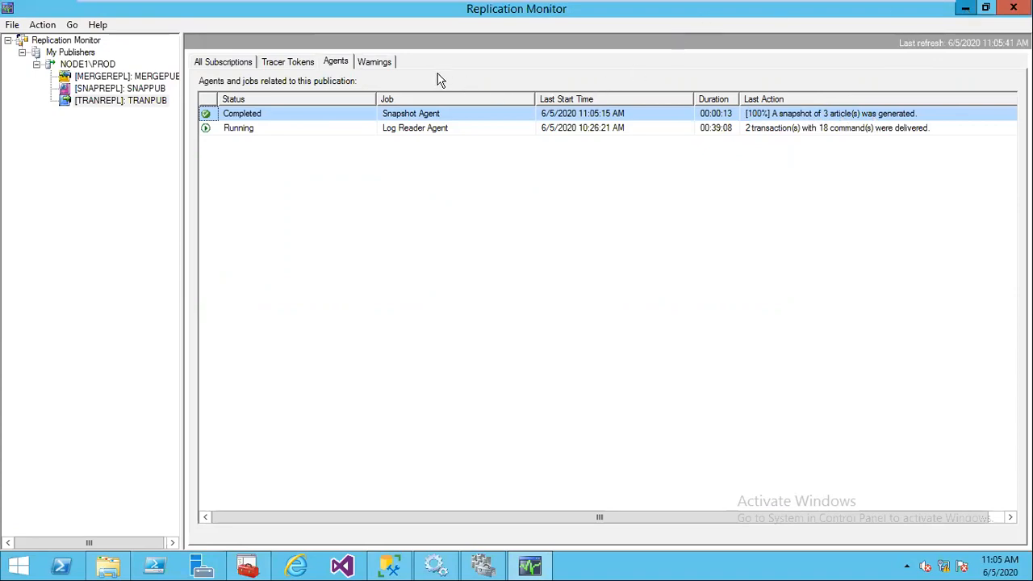
# - Back in Management Studio's SQLQuery8.sql, set the value to FALSE in both the ALLOW_ANONYMOUS and IMMEDIATE_SYNC commands
pyautogui.hotkey('alt', 'Tab')
pyautogui.click(380, 90)
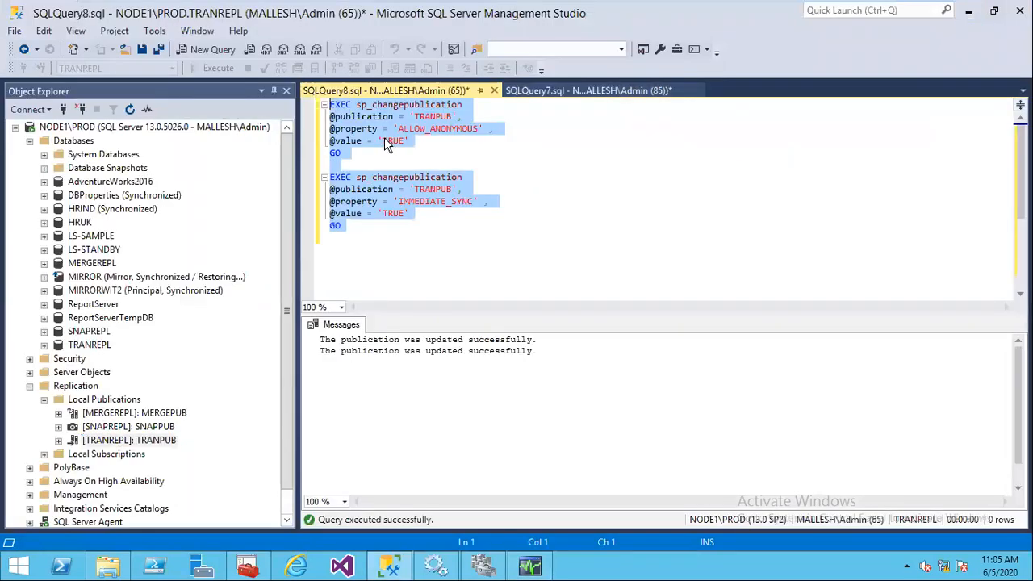
pyautogui.doubleClick(385, 143)
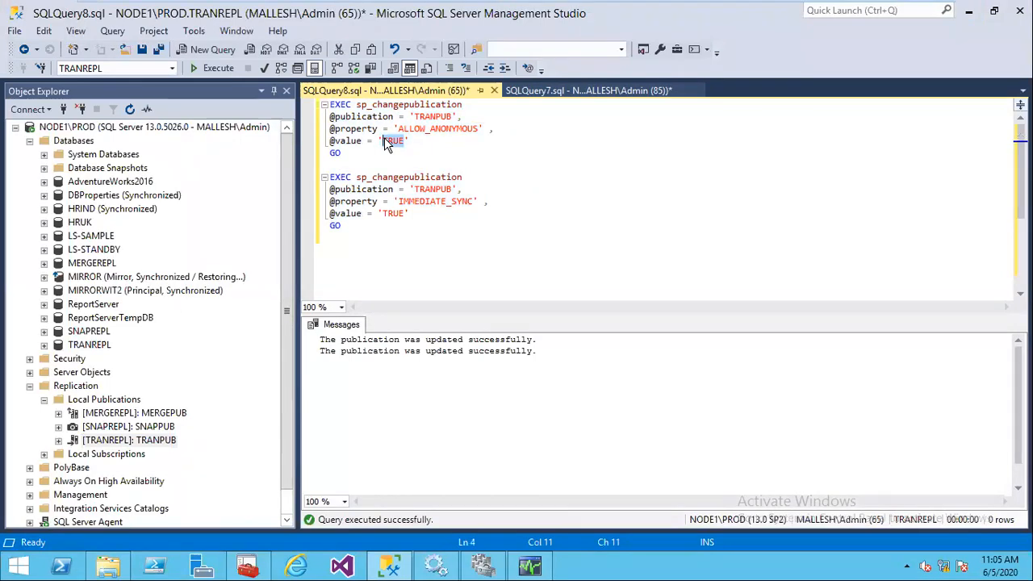
pyautogui.write('FALSE')
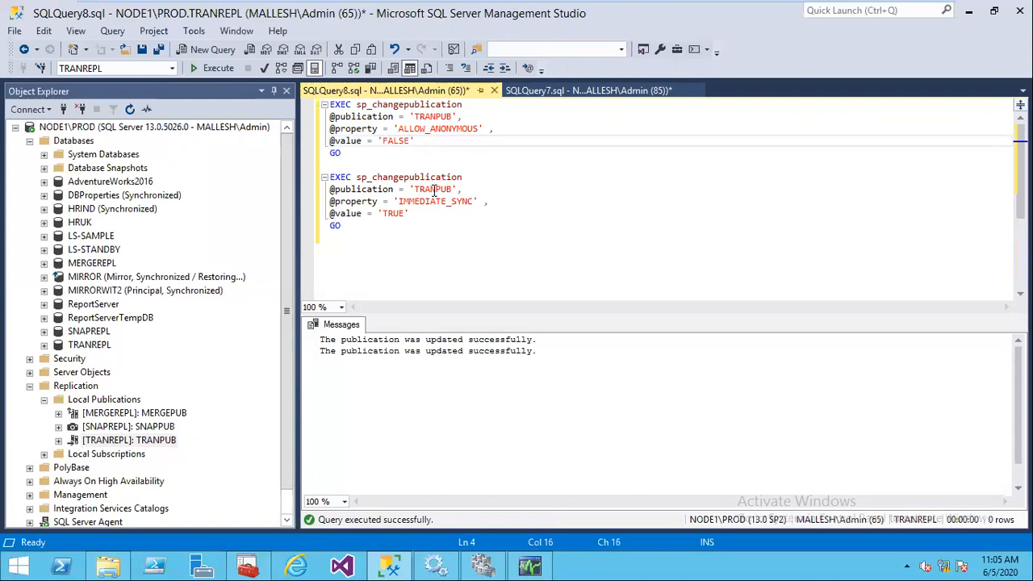
pyautogui.click(404, 214)
pyautogui.press('BackSpace')
pyautogui.press('BackSpace')
pyautogui.press('BackSpace')
pyautogui.press('BackSpace')
pyautogui.write('FALS')
# - Execute both sp_changepublication commands against TRANREPL and review their messages
pyautogui.click(420, 242)
pyautogui.hotkey('ctrl', 'a')
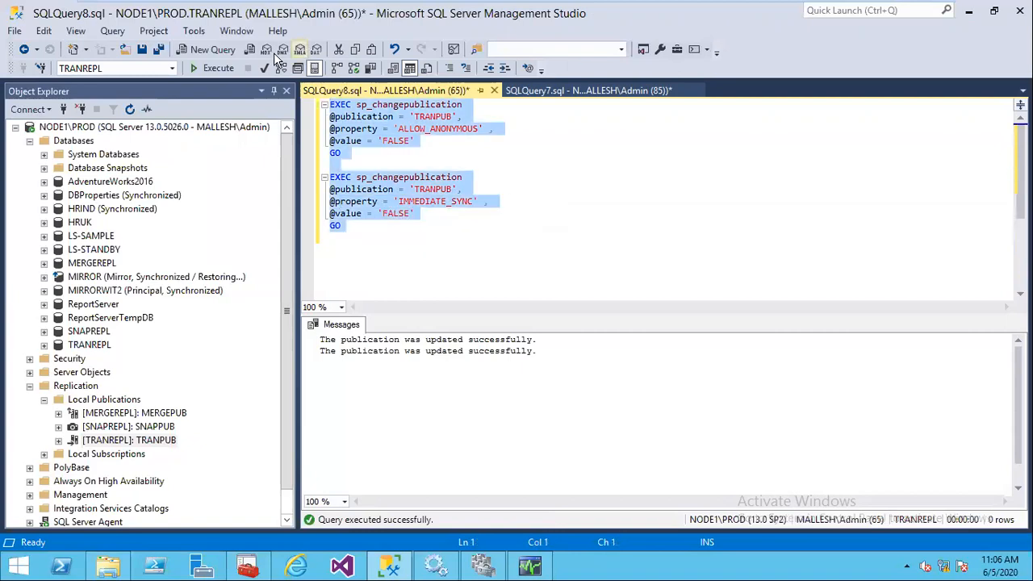
pyautogui.click(211, 68)
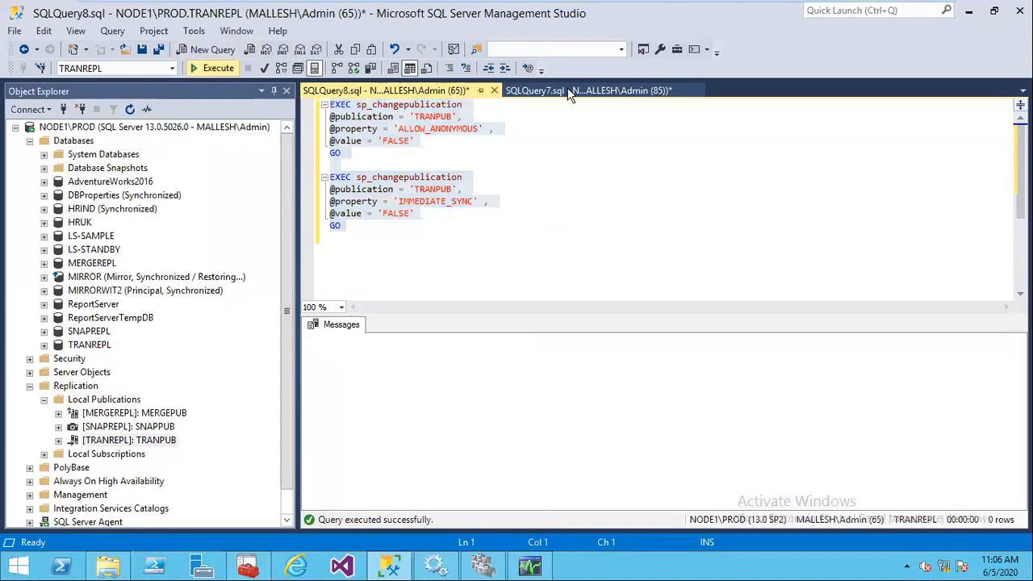
pyautogui.click(609, 93)
pyautogui.click(428, 85)
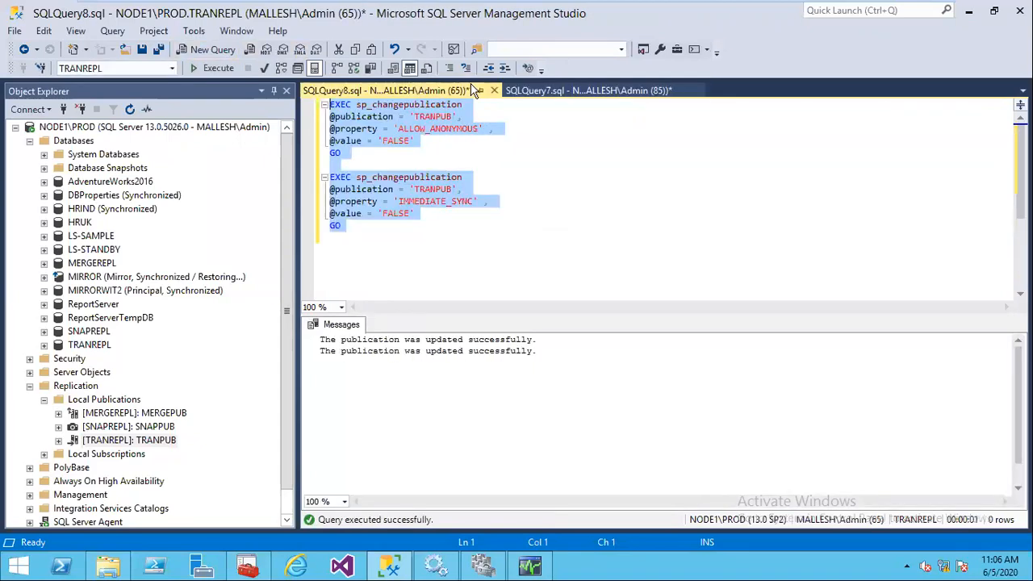
# - In SQLQuery7.sql, change the table name to TAB5 in the CREATE TABLE and INSERT INTO statements and execute the script
pyautogui.click(587, 90)
pyautogui.click(615, 144)
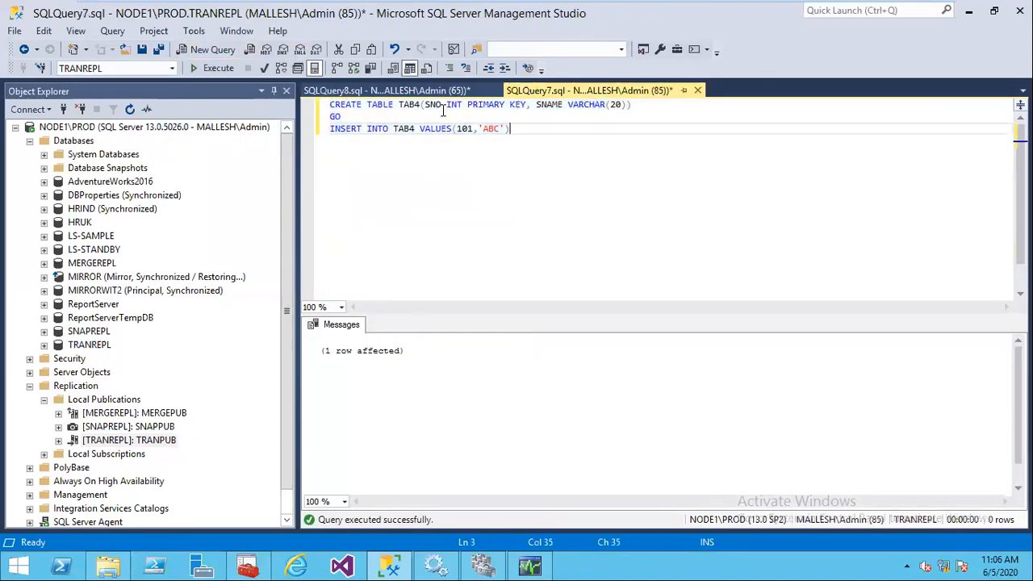
pyautogui.click(419, 105)
pyautogui.press('BackSpace')
pyautogui.write('5')
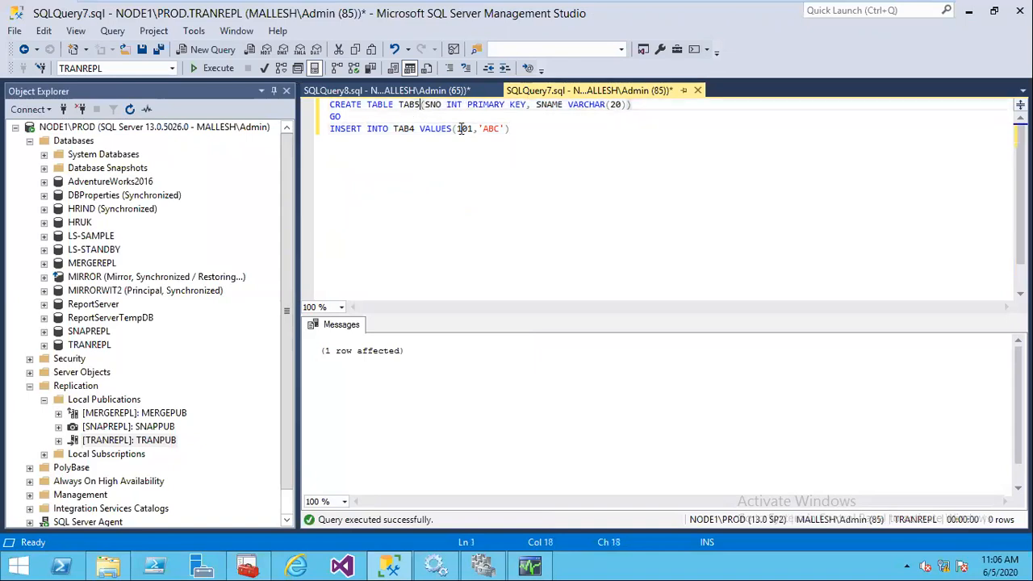
pyautogui.click(415, 129)
pyautogui.press('BackSpace')
pyautogui.write('5')
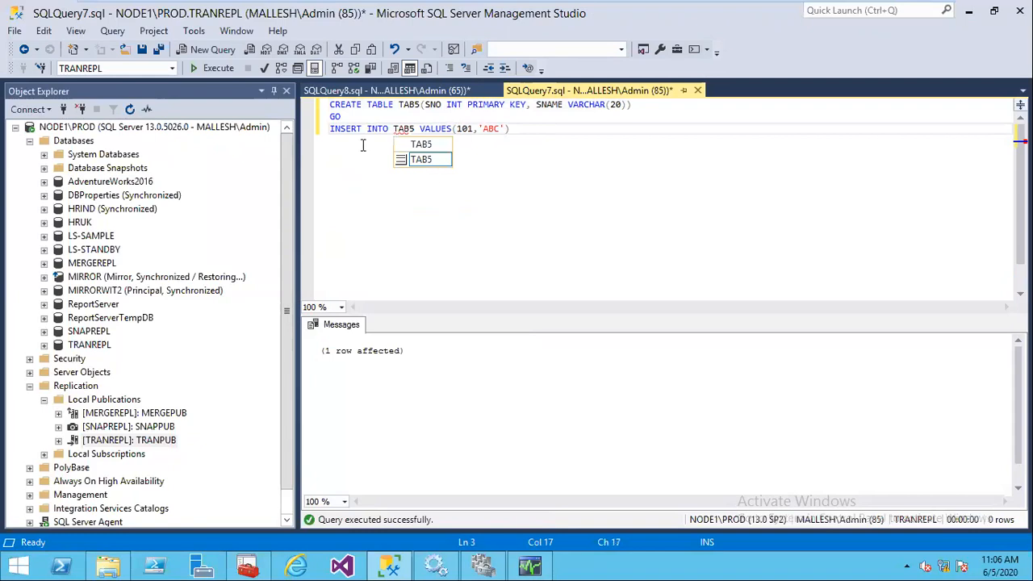
pyautogui.click(208, 68)
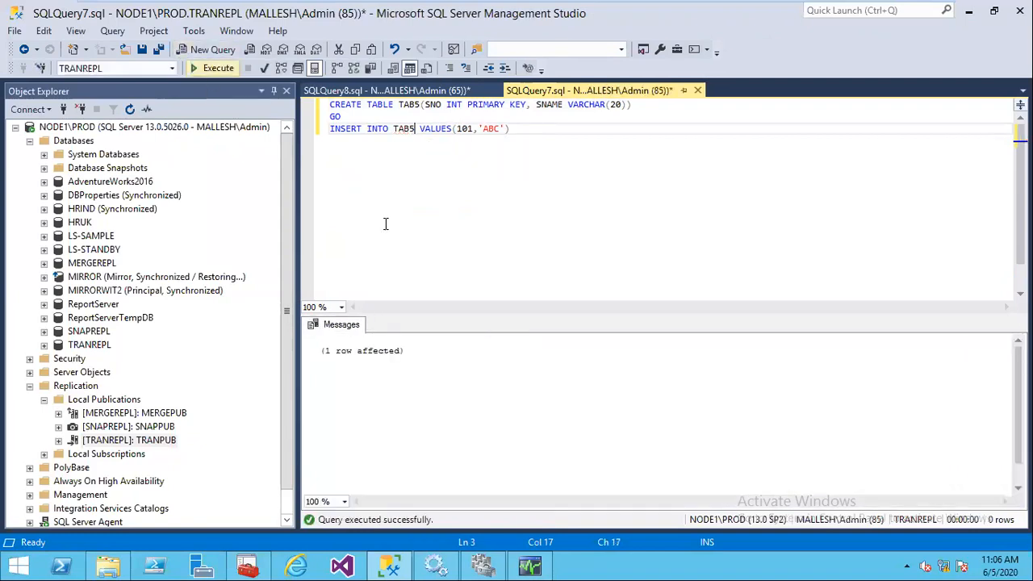
# - List all tables among the TRANPUB articles, add TAB5 to the publication and save the properties
pyautogui.rightClick(125, 444)
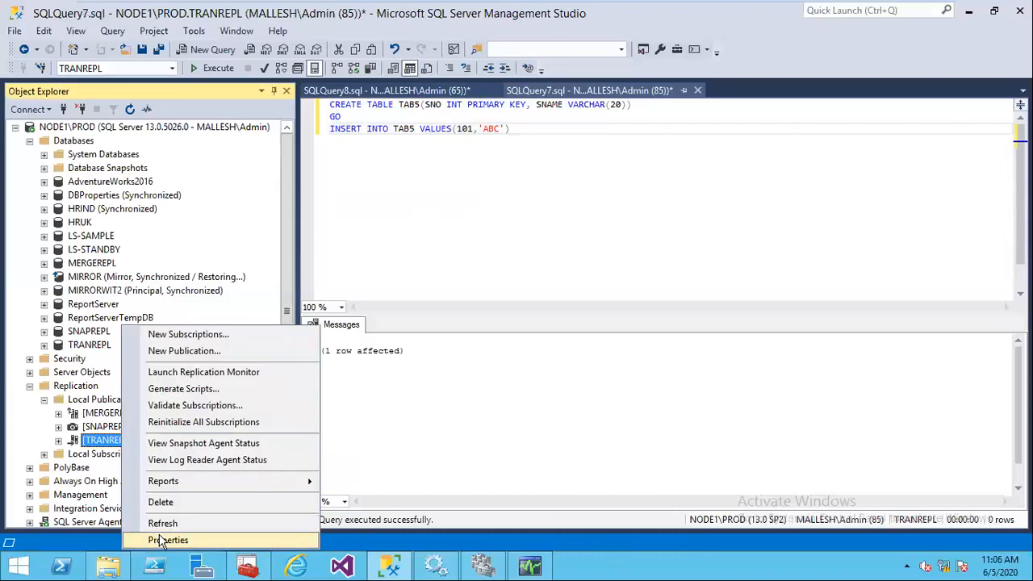
pyautogui.click(161, 540)
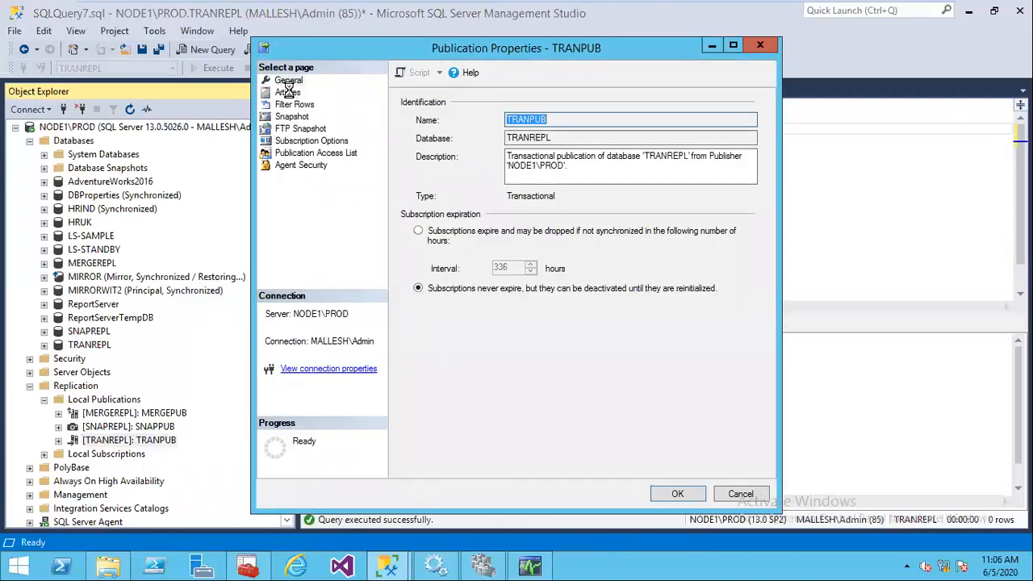
pyautogui.click(291, 92)
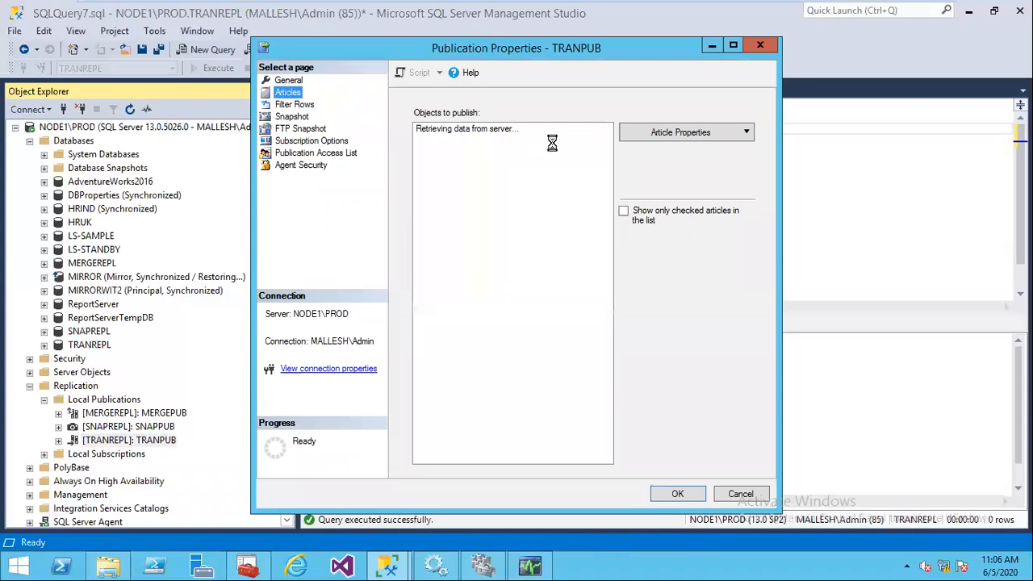
pyautogui.click(624, 211)
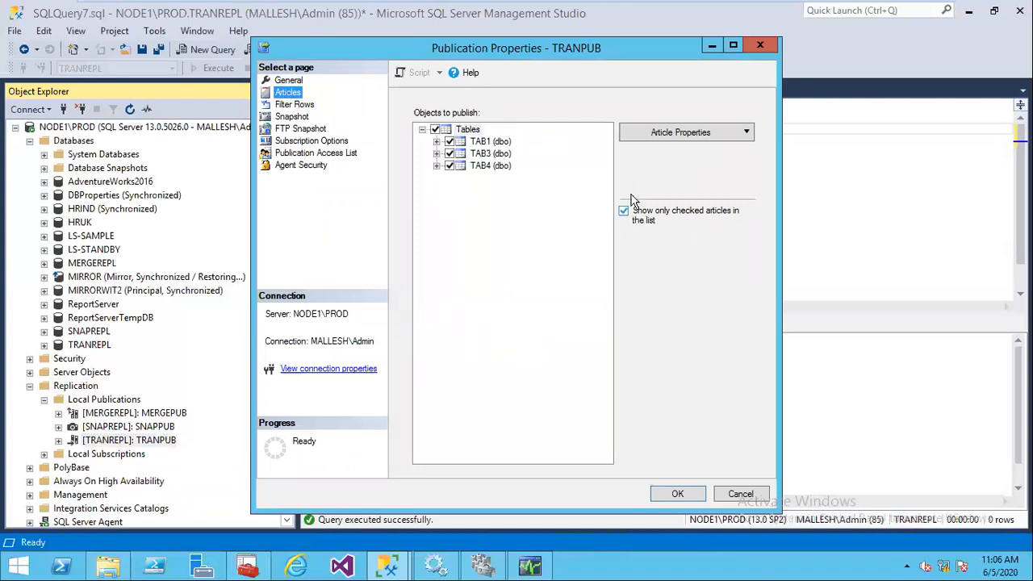
pyautogui.click(624, 211)
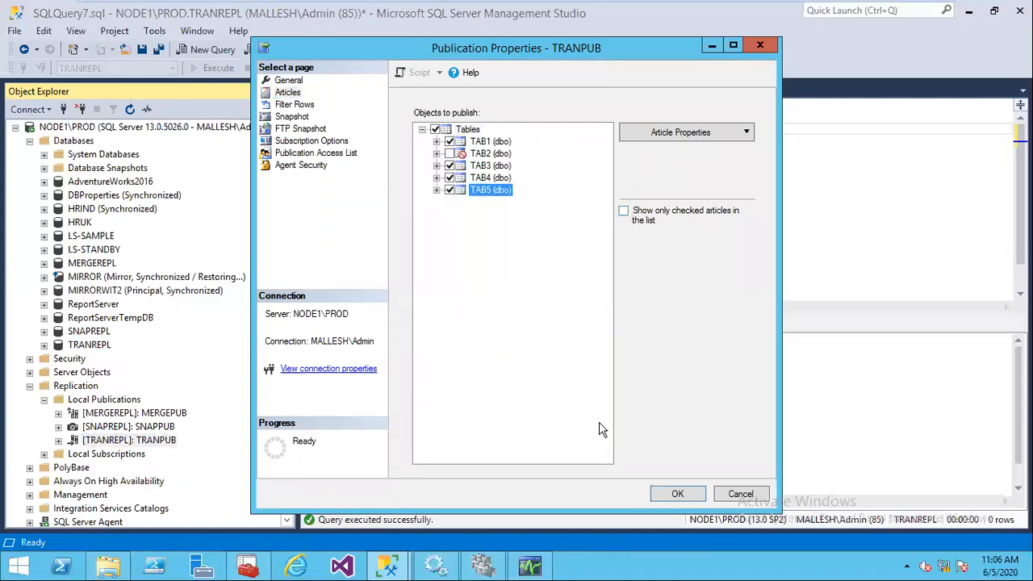
pyautogui.click(682, 496)
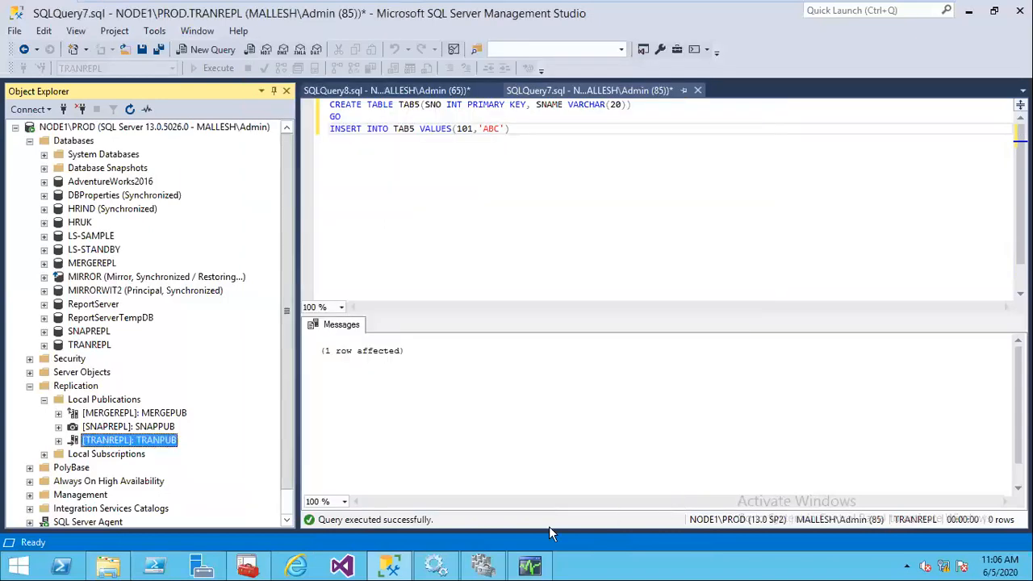
# - Switch to Replication Monitor and start the TRANPUB Snapshot Agent again to generate the snapshot for TAB5
pyautogui.hotkey('alt', 'Tab')
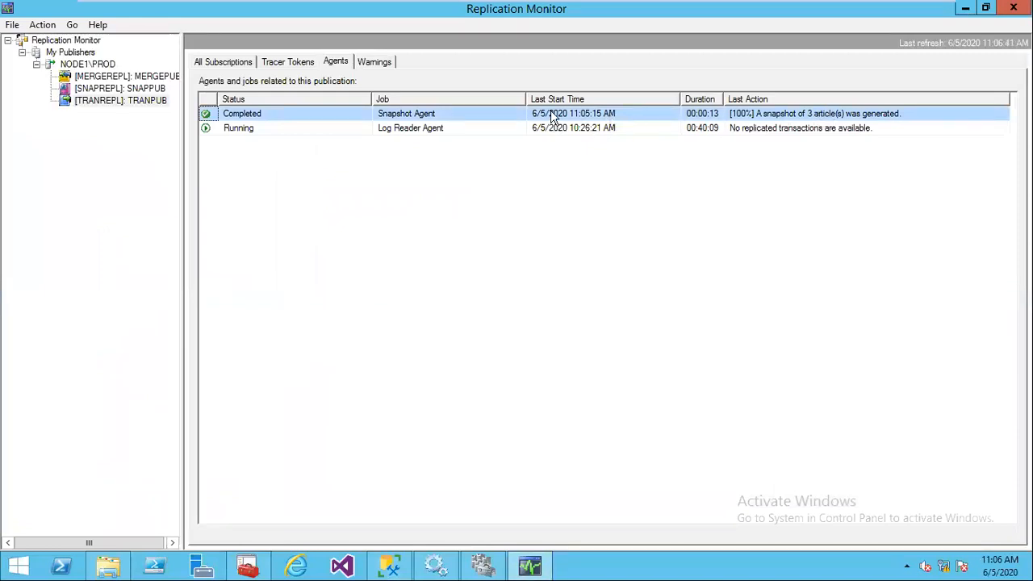
pyautogui.rightClick(523, 113)
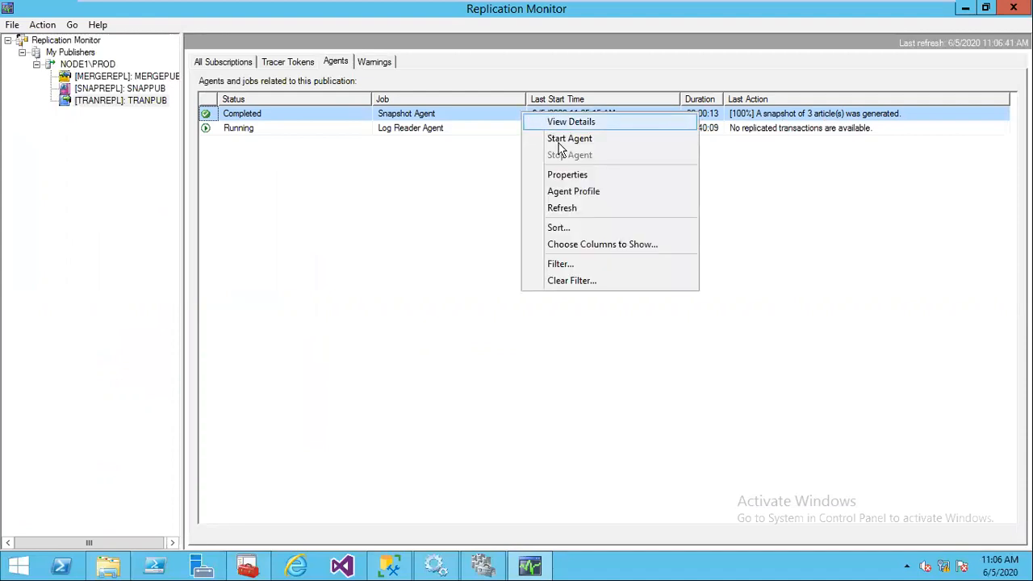
pyautogui.click(563, 138)
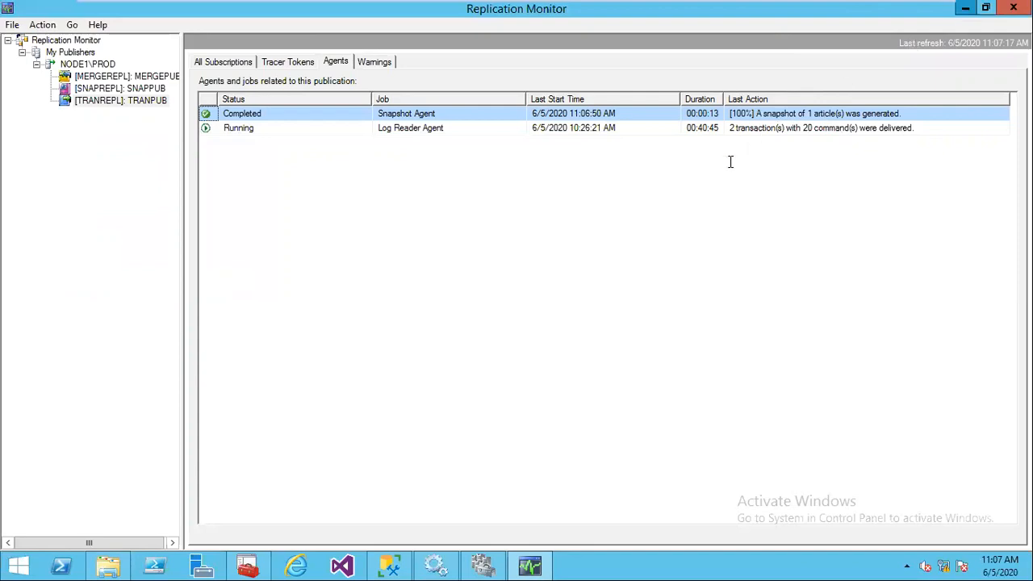
# - Back in Management Studio's SQLQuery8.sql, set the value to TRUE in both the ALLOW_ANONYMOUS and IMMEDIATE_SYNC commands
pyautogui.hotkey('alt', 'Tab')
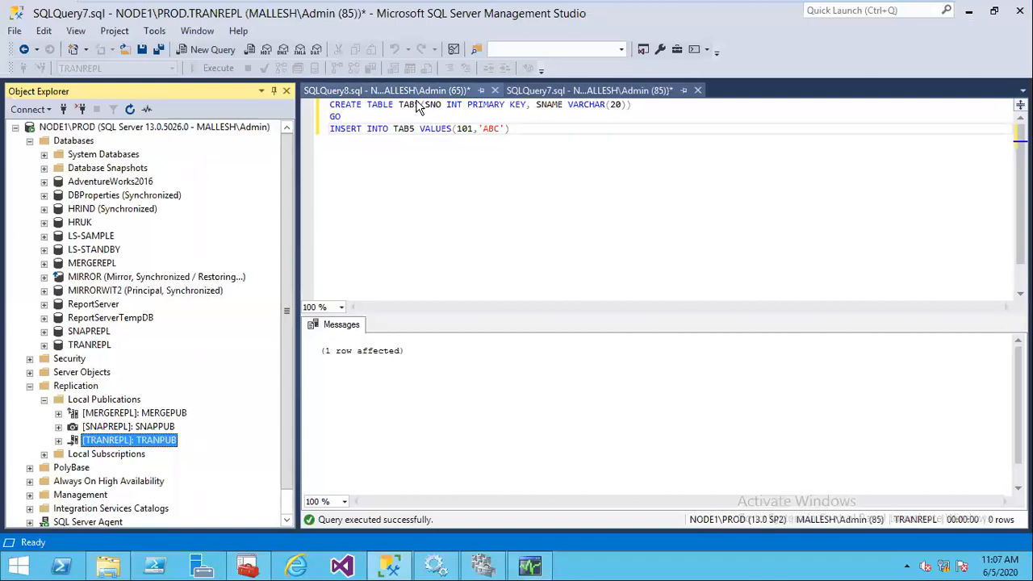
pyautogui.hotkey('ctrl', 'Tab')
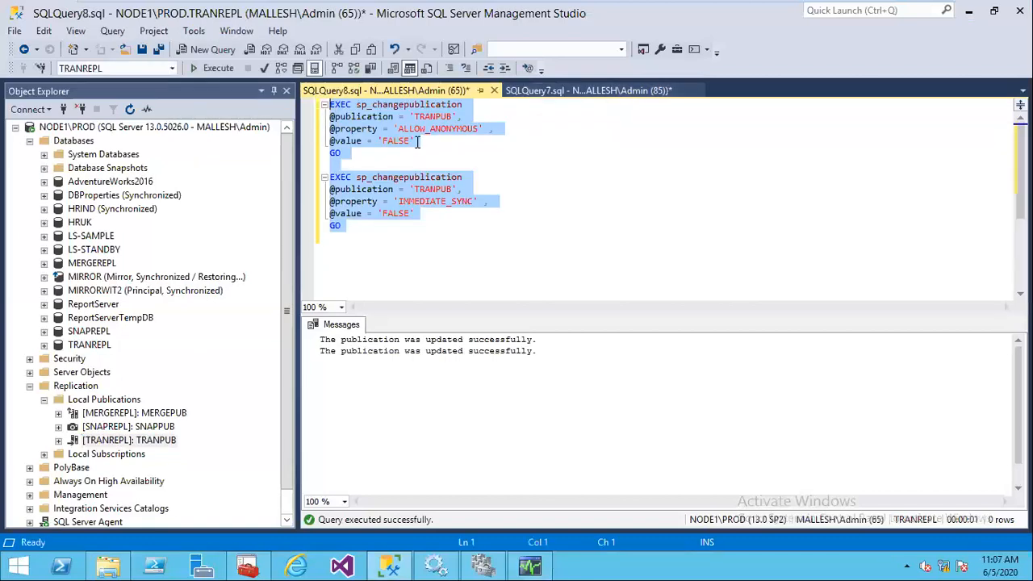
pyautogui.click(416, 141)
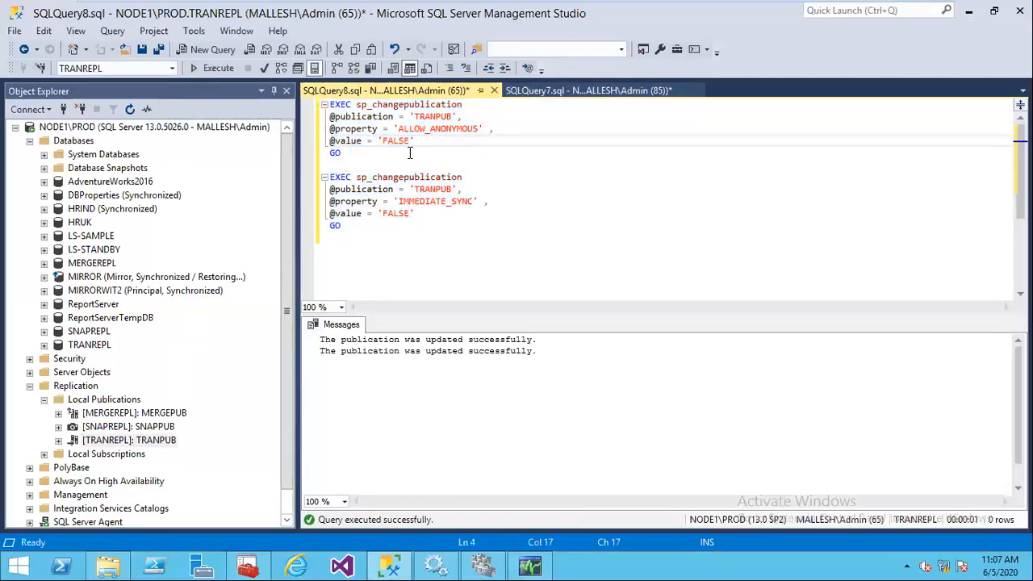
pyautogui.press('Down')
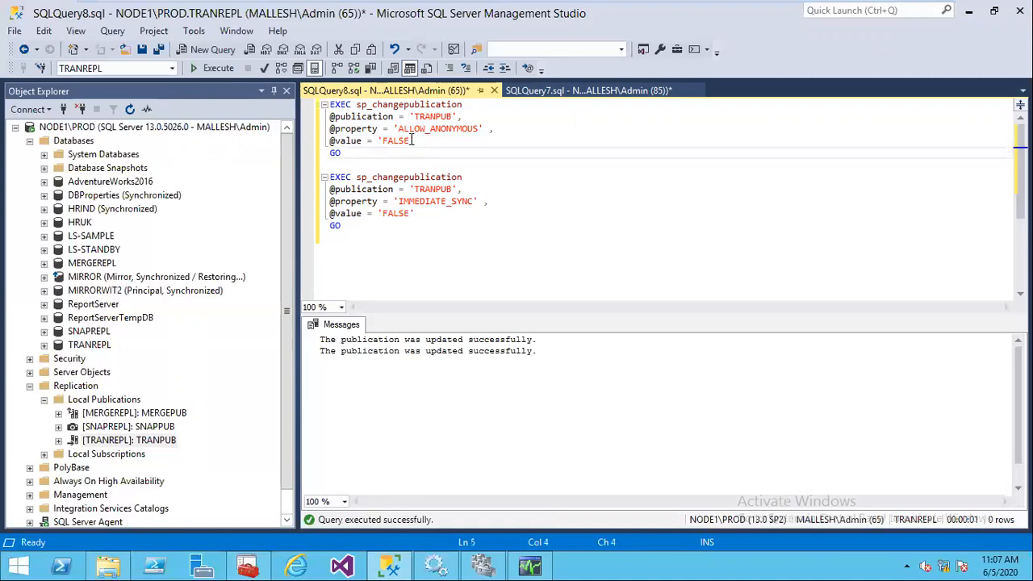
pyautogui.press('Up')
pyautogui.press('BackSpace')
pyautogui.press('BackSpace')
pyautogui.press('BackSpace')
pyautogui.press('BackSpace')
pyautogui.press('BackSpace')
pyautogui.press('BackSpace')
pyautogui.write('TRUE')
pyautogui.click(412, 211)
pyautogui.press('BackSpace')
pyautogui.press('BackSpace')
pyautogui.press('BackSpace')
pyautogui.press('BackSpace')
pyautogui.press('BackSpace')
pyautogui.write('TRUE')
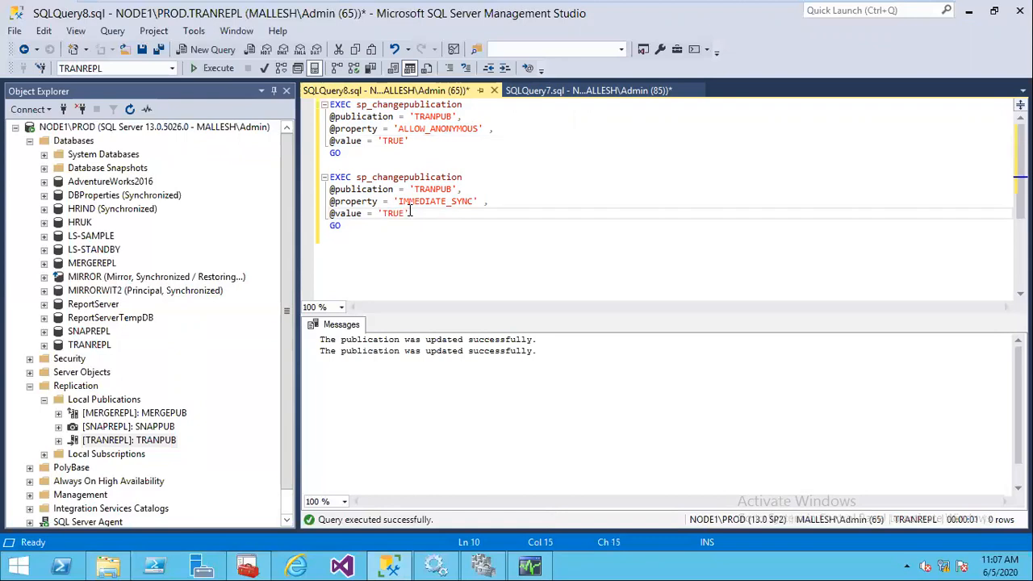
# - Execute the whole sp_changepublication script, and rerun the ALLOW_ANONYMOUS and IMMEDIATE_SYNC commands one at a time
pyautogui.click(212, 74)
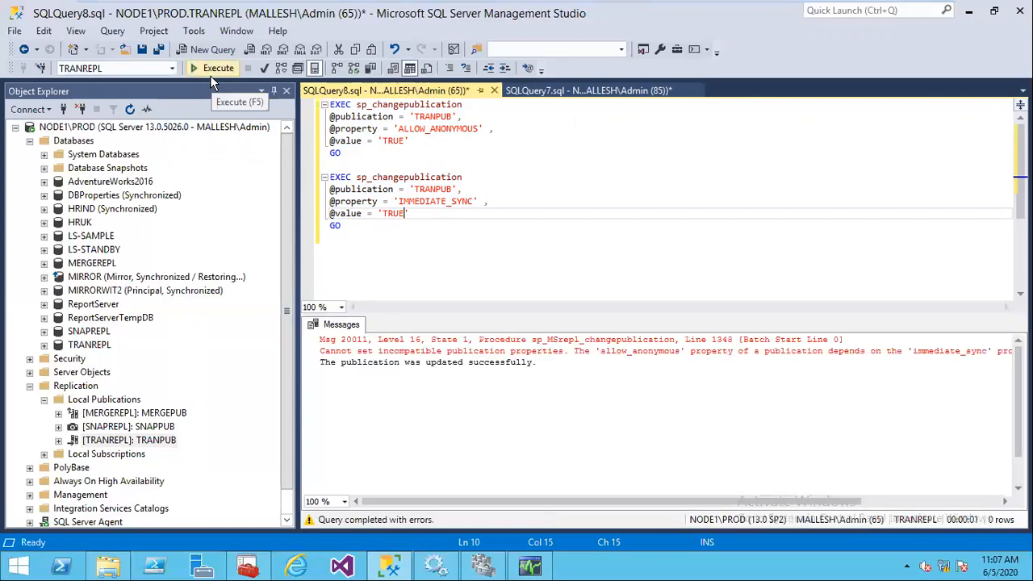
pyautogui.moveTo(369, 156); pyautogui.dragTo(316, 103)
pyautogui.click(206, 67)
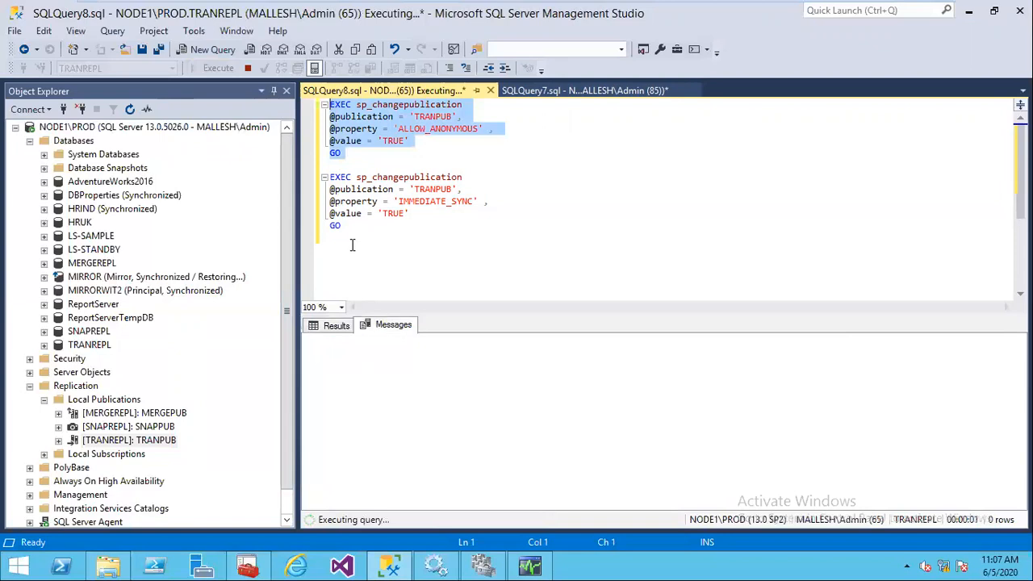
pyautogui.moveTo(351, 229); pyautogui.dragTo(323, 176)
pyautogui.click(213, 71)
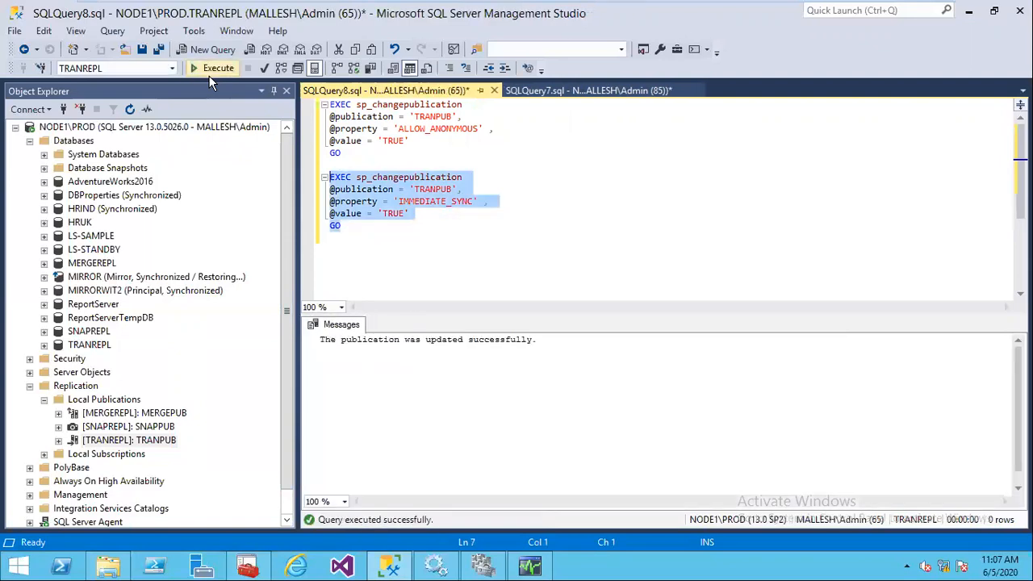
# - Show only the checked articles in the TRANPUB publication properties, drop the TAB5 article and save the properties
pyautogui.click(442, 234)
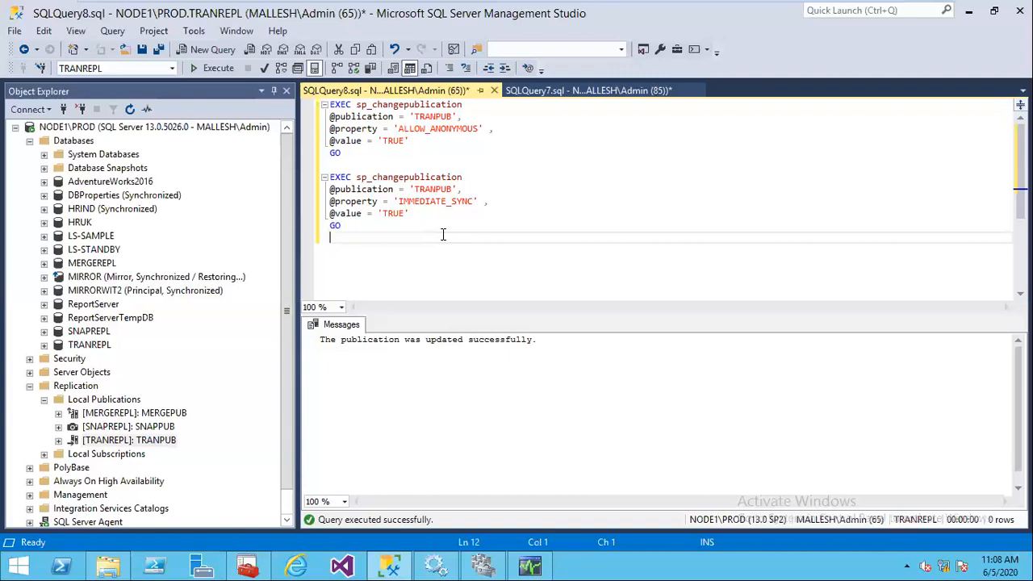
pyautogui.click(137, 443)
pyautogui.rightClick(137, 442)
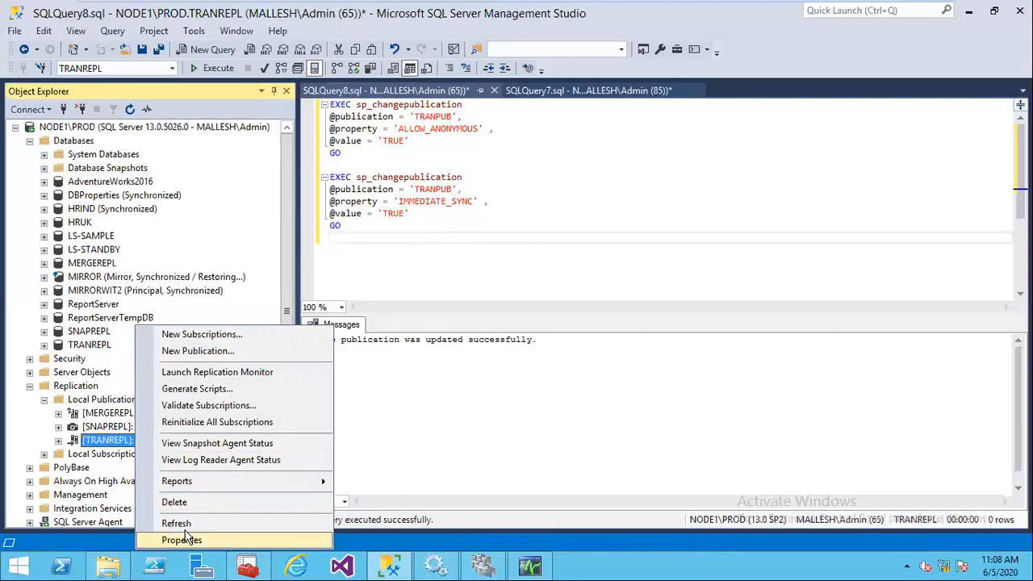
pyautogui.click(185, 535)
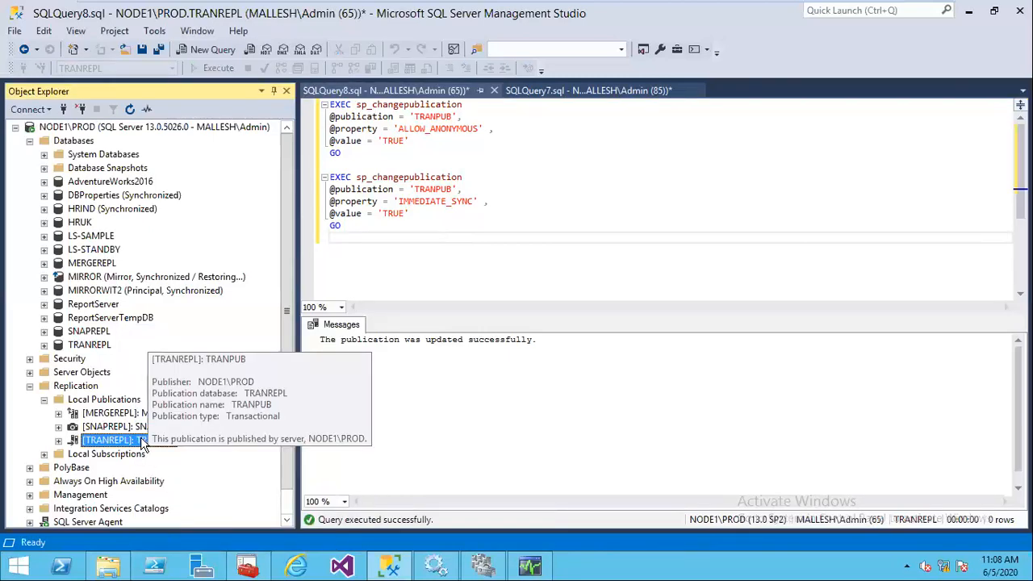
pyautogui.rightClick(142, 441)
pyautogui.click(185, 539)
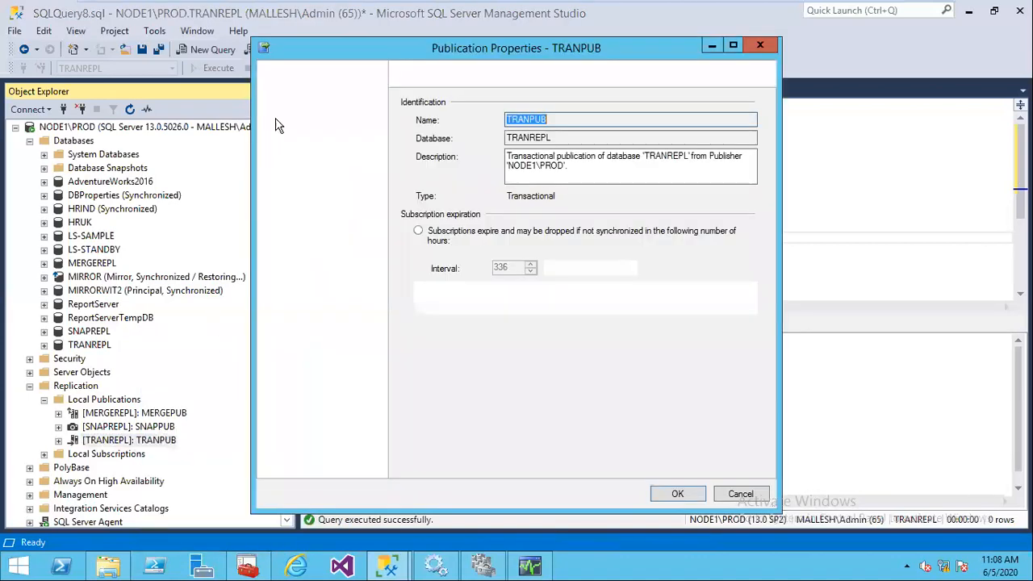
pyautogui.click(287, 92)
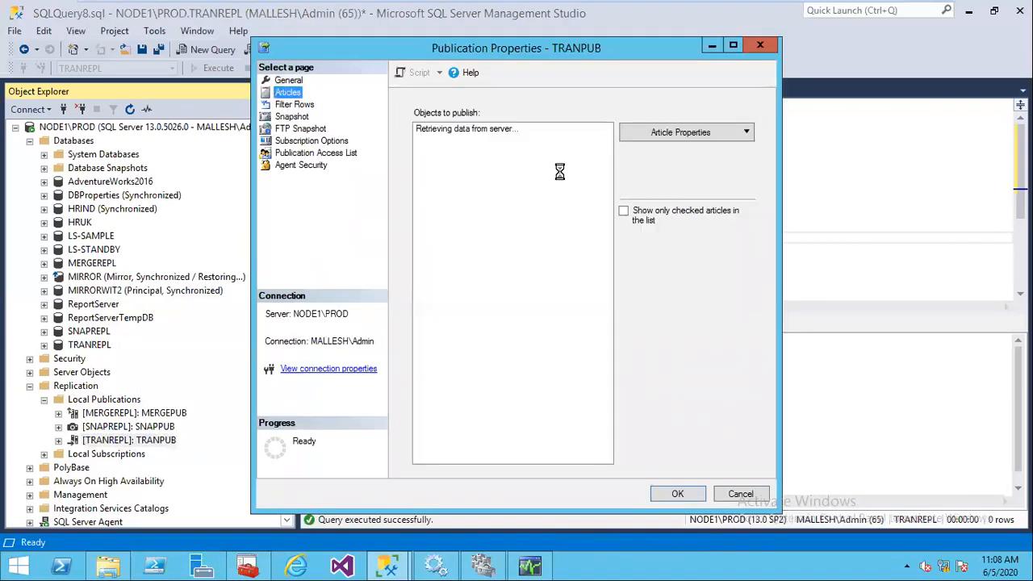
pyautogui.click(624, 210)
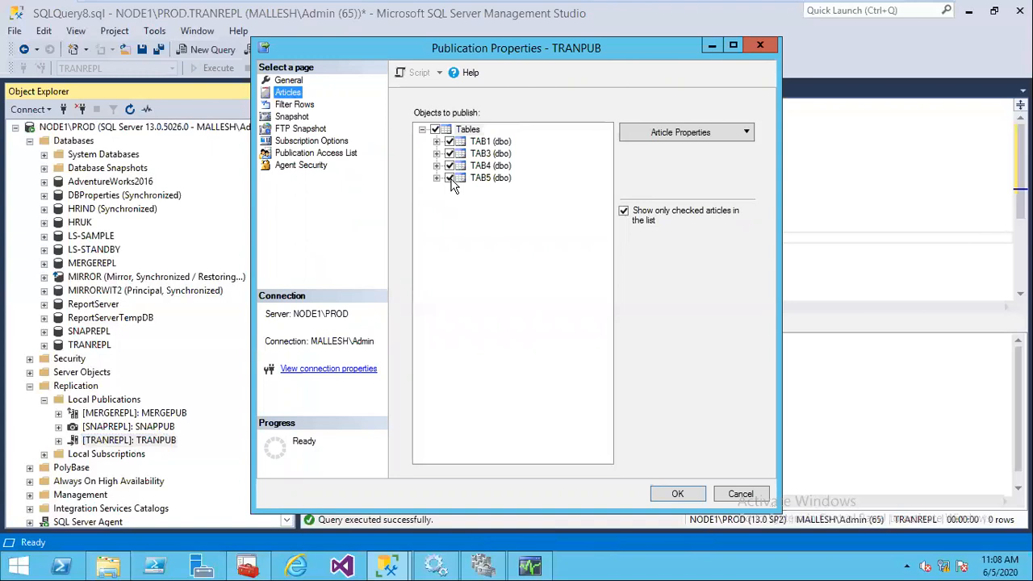
pyautogui.click(449, 178)
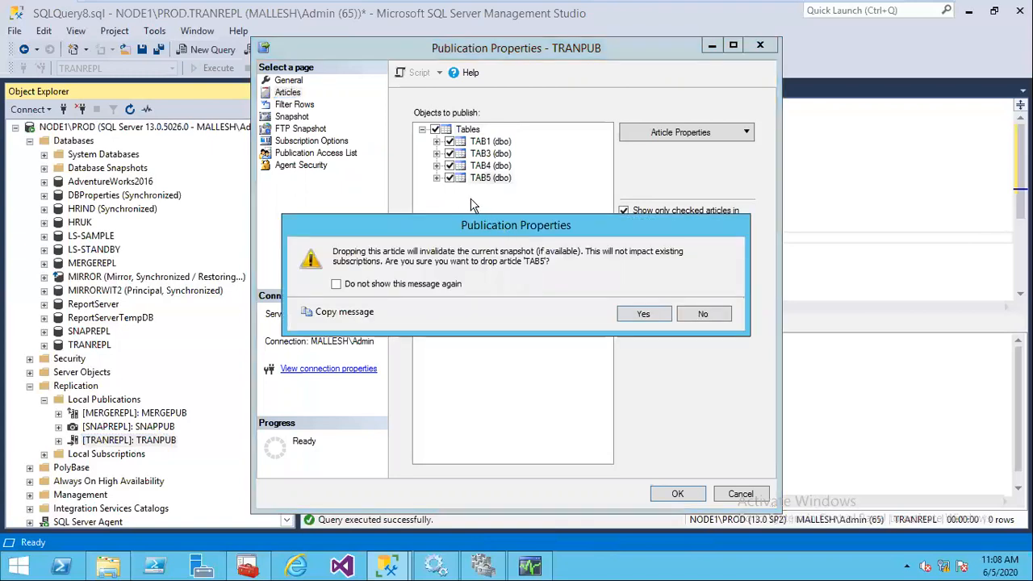
pyautogui.click(647, 314)
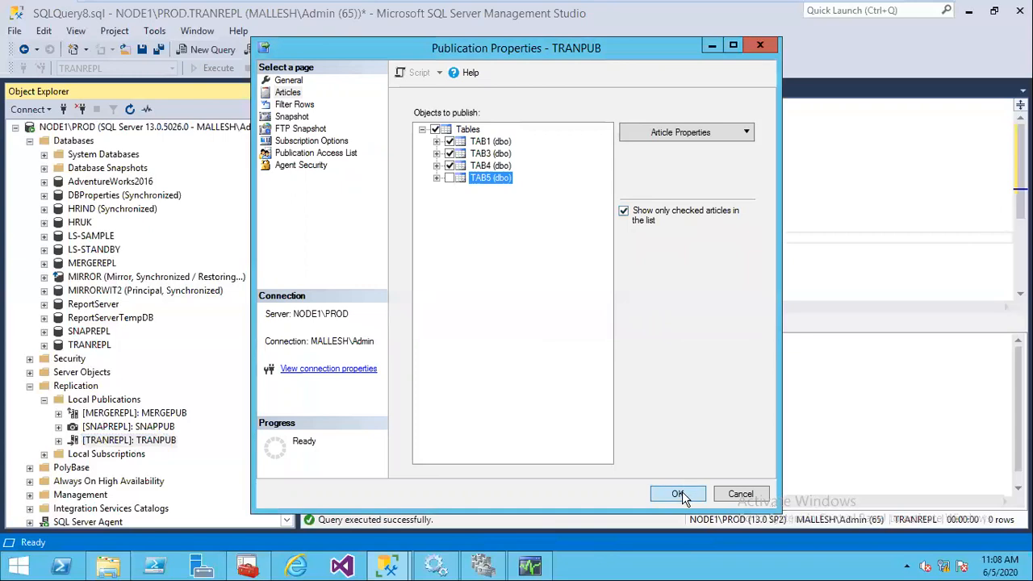
pyautogui.click(680, 494)
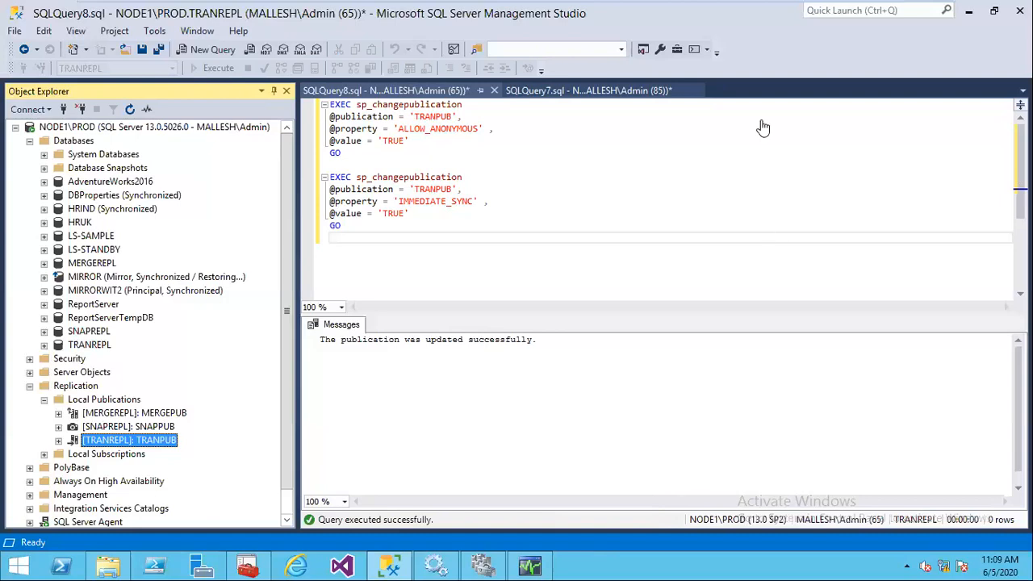
# - Switch to Node2, delete table dbo.TAB5 from the TRANREPL-REPORT database and return to Node1
pyautogui.click(744, 11)
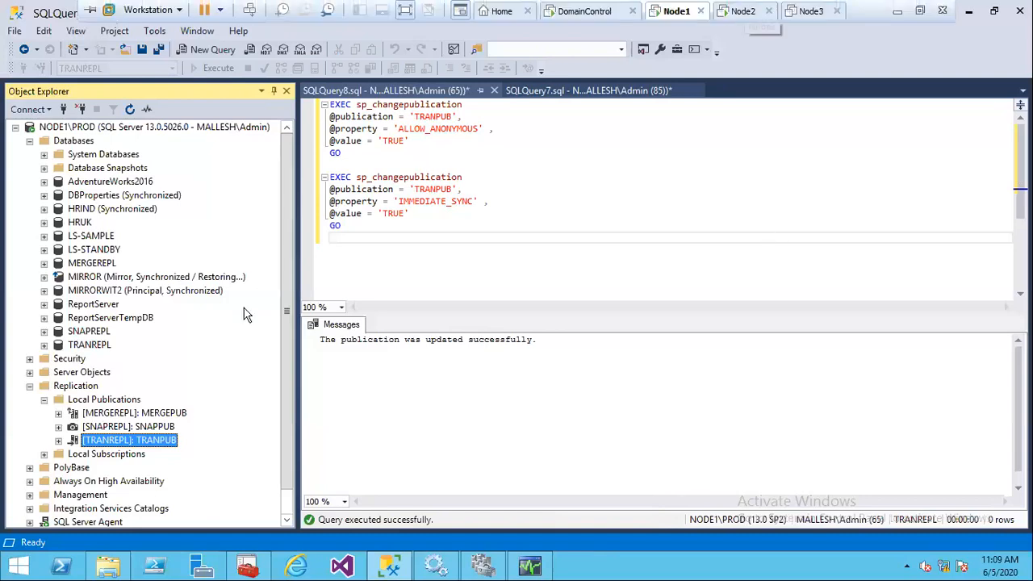
pyautogui.click(130, 109)
pyautogui.click(58, 358)
pyautogui.click(118, 456)
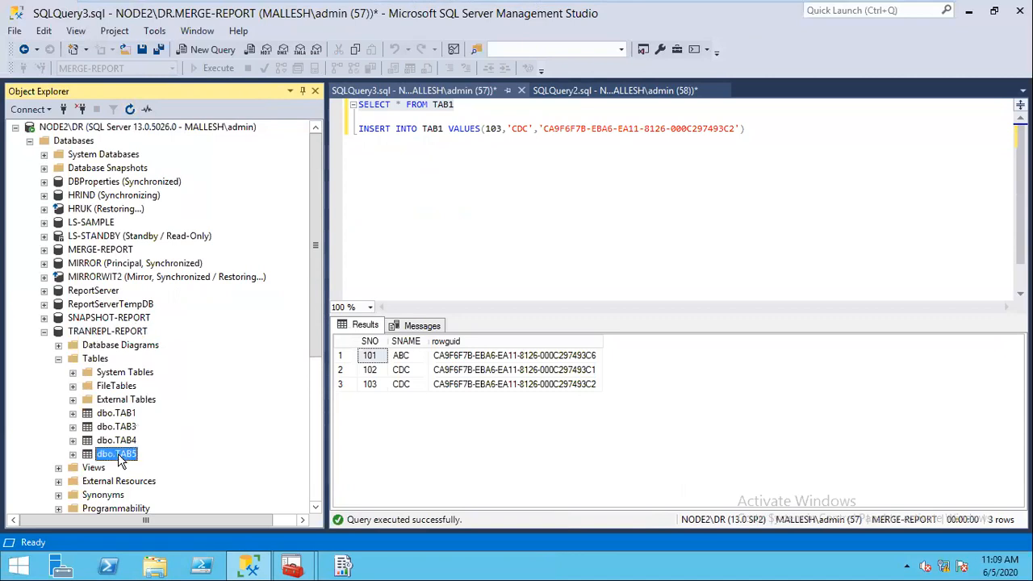
pyautogui.press('Delete')
pyautogui.press('Return')
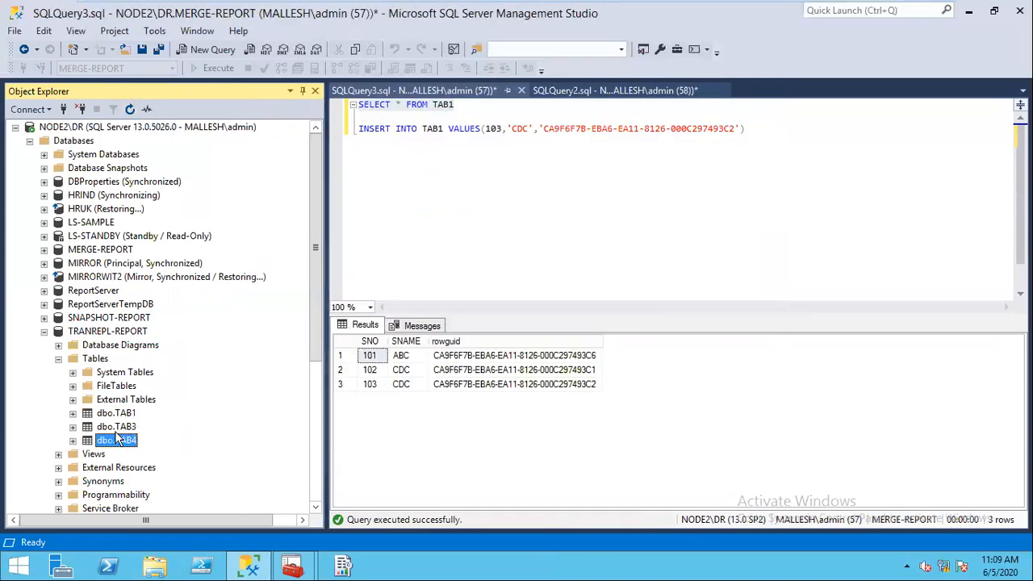
pyautogui.moveTo(652, 6)
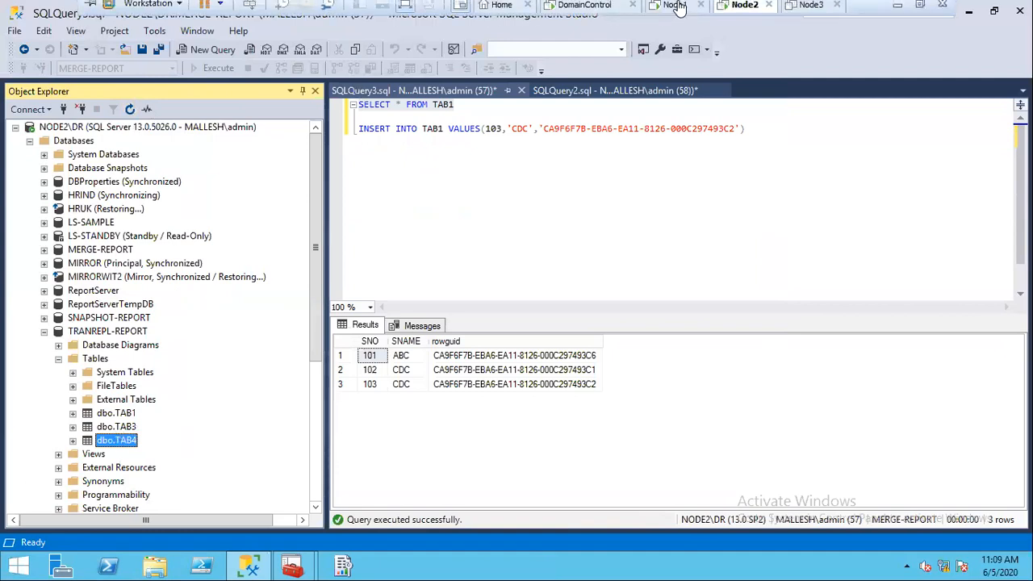
pyautogui.click(676, 10)
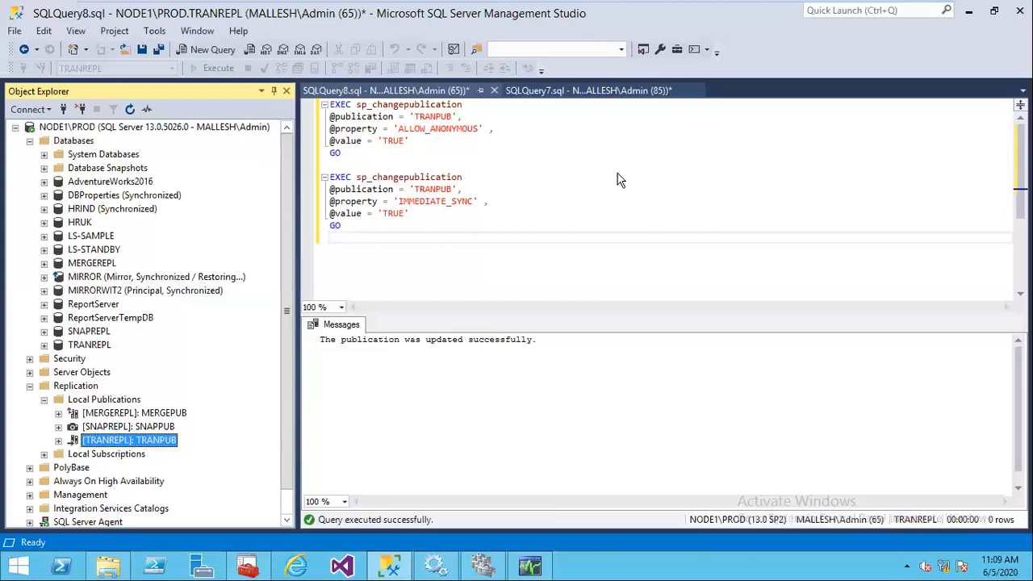
# - Switch to the MS SQL DBA Course Content document in Word and review the Replication topics from Overview to Tables adding & removing
pyautogui.moveTo(795, 11)
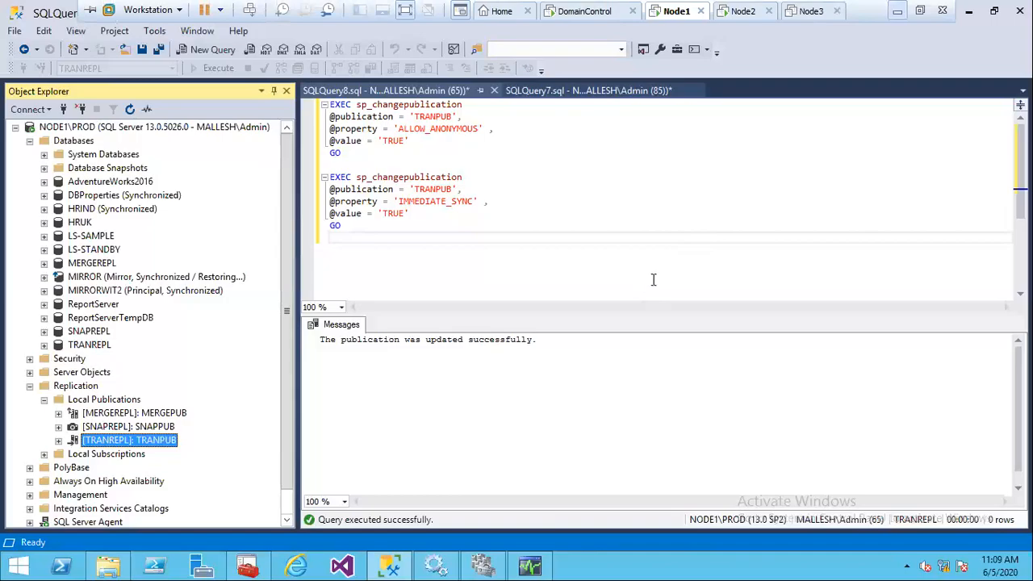
pyautogui.click(968, 13)
pyautogui.click(976, 9)
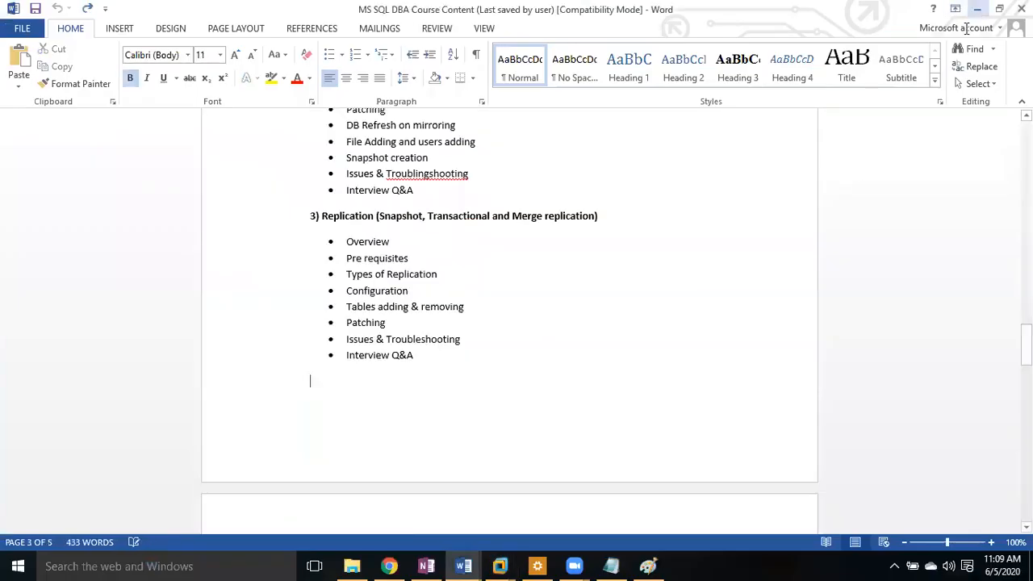
pyautogui.moveTo(1025, 342); pyautogui.dragTo(1026, 330)
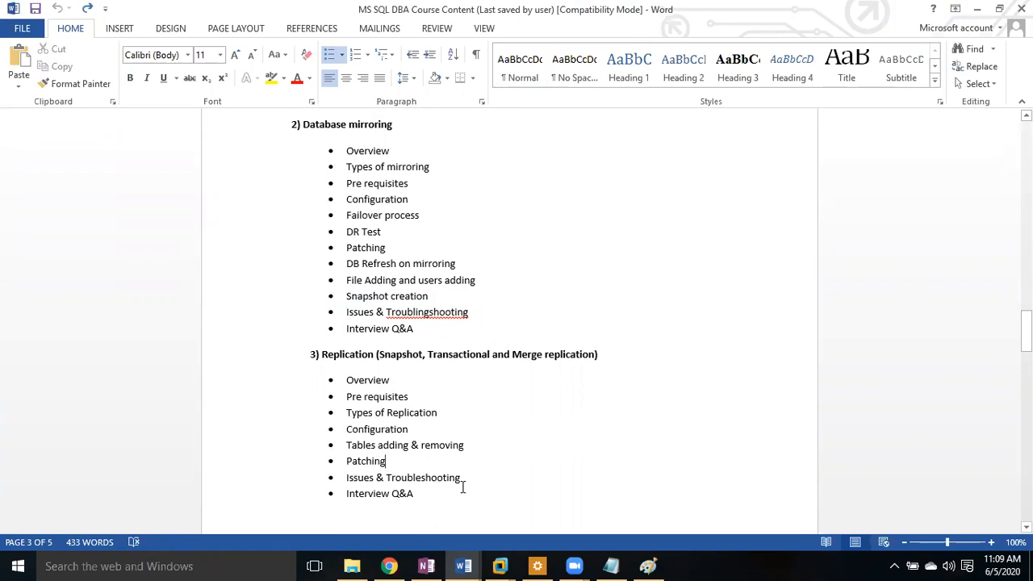
pyautogui.moveTo(469, 446); pyautogui.dragTo(350, 383)
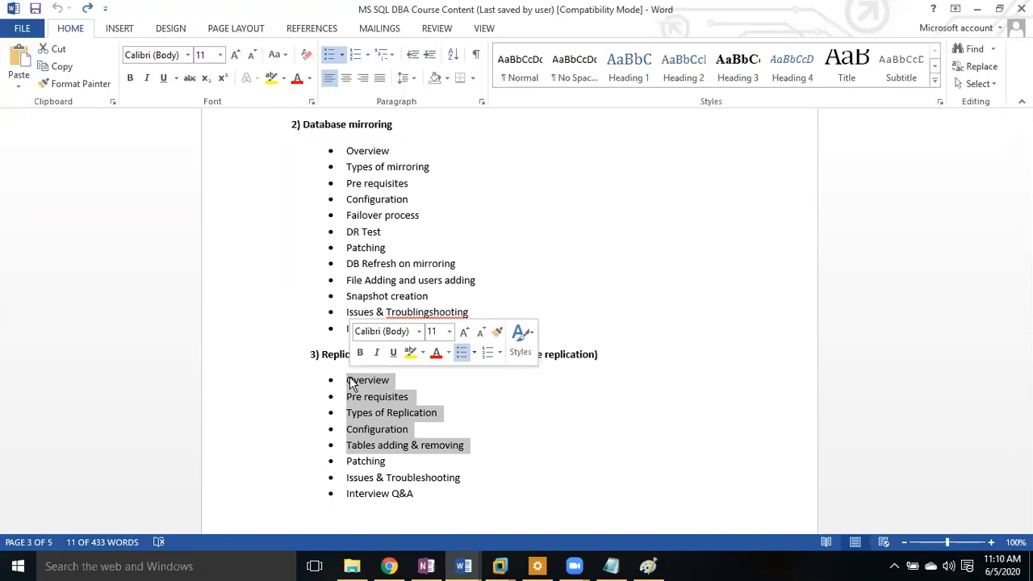
pyautogui.click(766, 364)
# - Review the Clustering and Performance tunings sections of the course content, highlighting each topic list in turn
pyautogui.moveTo(1025, 333); pyautogui.dragTo(1025, 396)
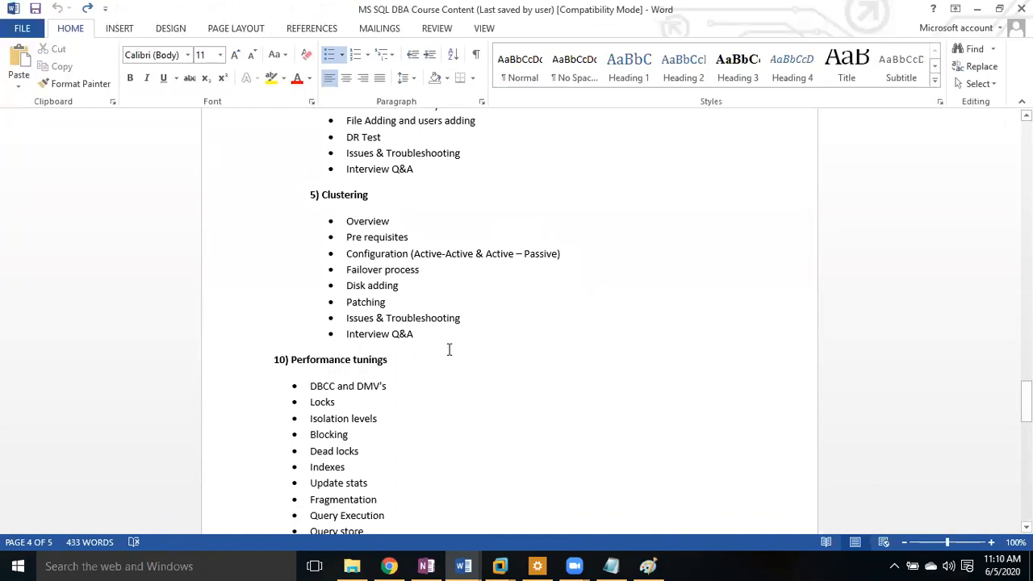
pyautogui.moveTo(426, 339); pyautogui.dragTo(314, 204)
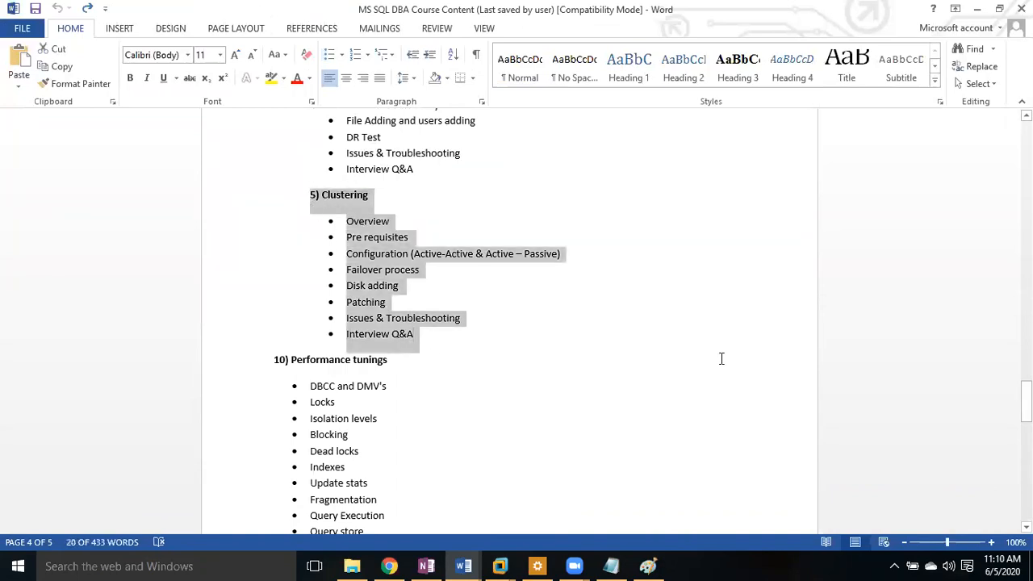
pyautogui.click(754, 348)
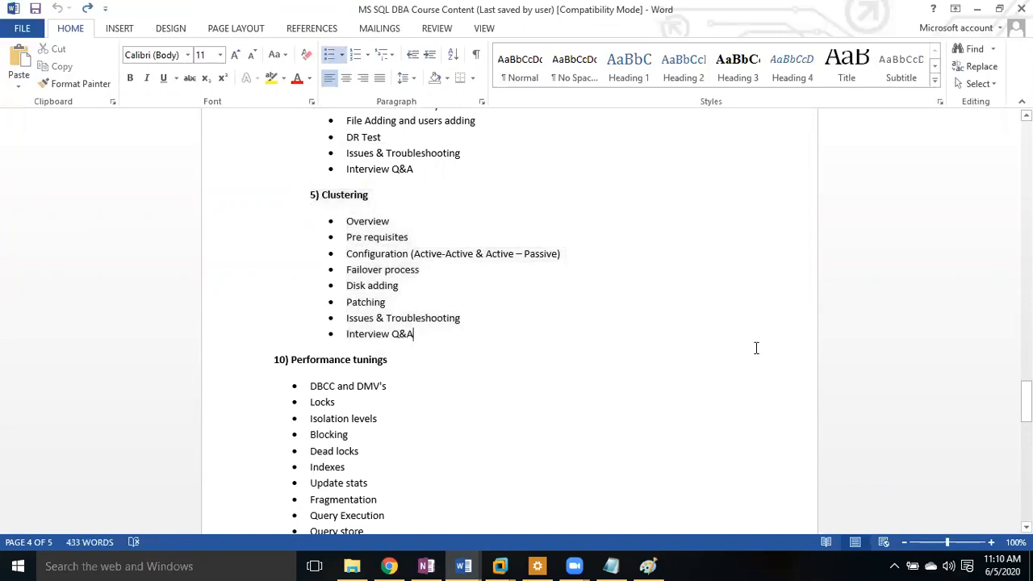
pyautogui.moveTo(1026, 401); pyautogui.dragTo(1027, 403)
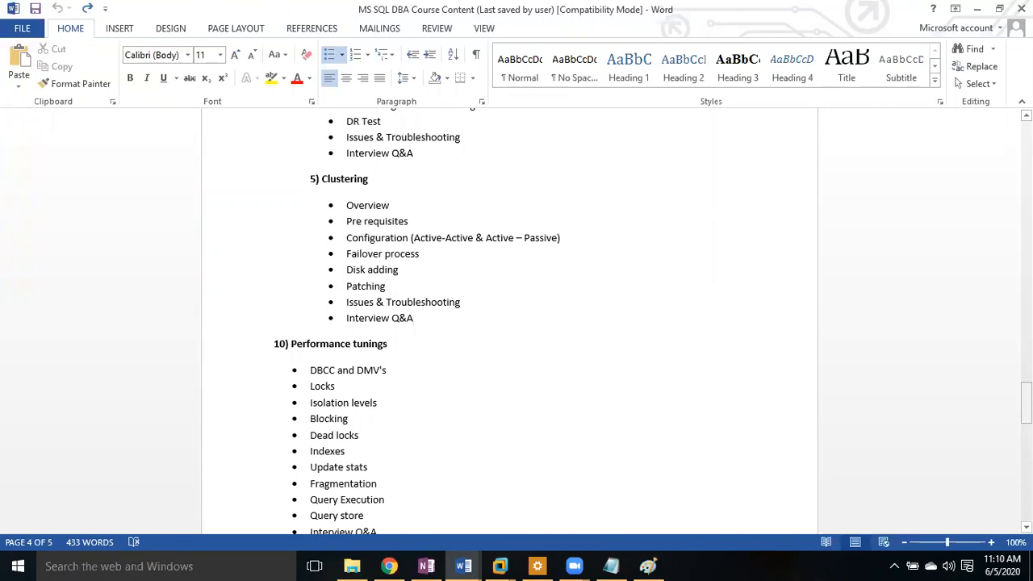
pyautogui.moveTo(1027, 402); pyautogui.dragTo(1026, 420)
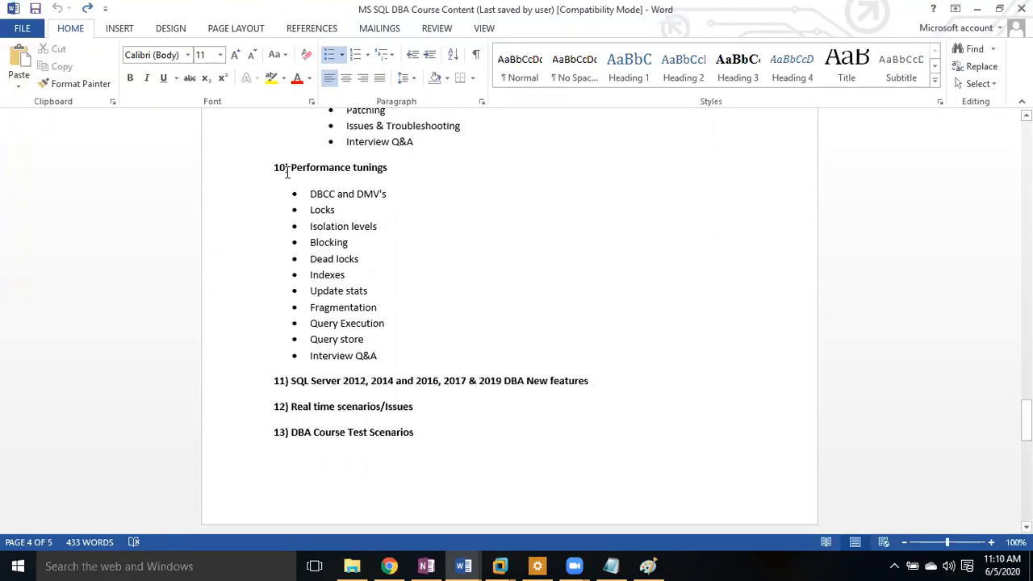
pyautogui.moveTo(276, 167); pyautogui.dragTo(443, 353)
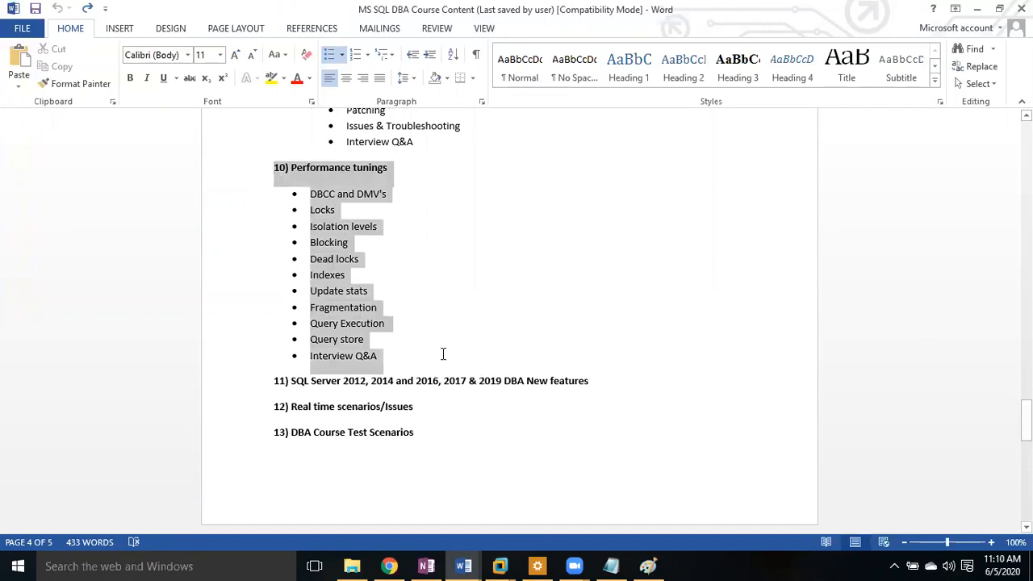
pyautogui.click(509, 202)
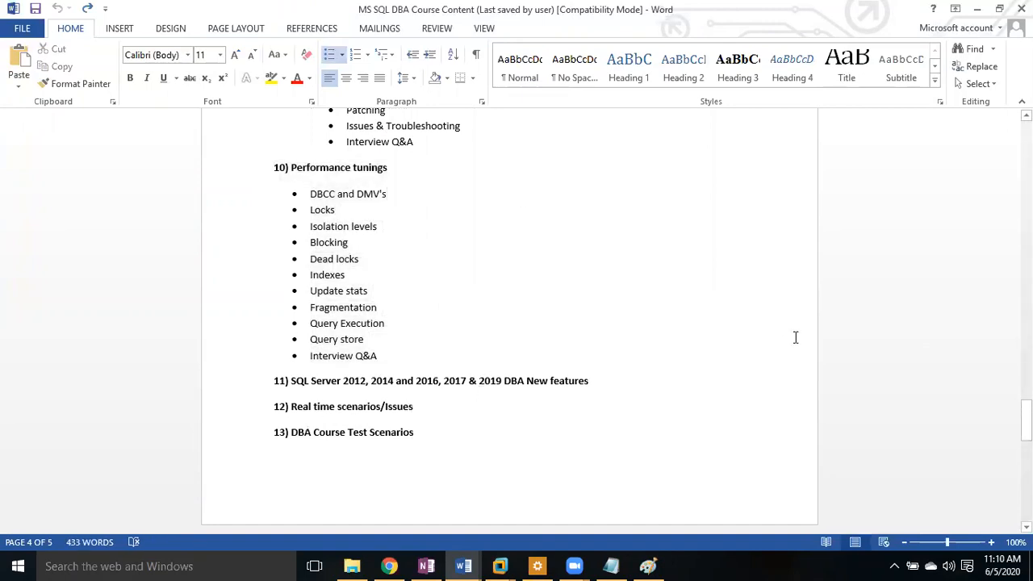
# - Go back to the Replication section of the course content, and minimize Word to reach the Replication folder in File Explorer
pyautogui.moveTo(1026, 419); pyautogui.dragTo(1025, 350)
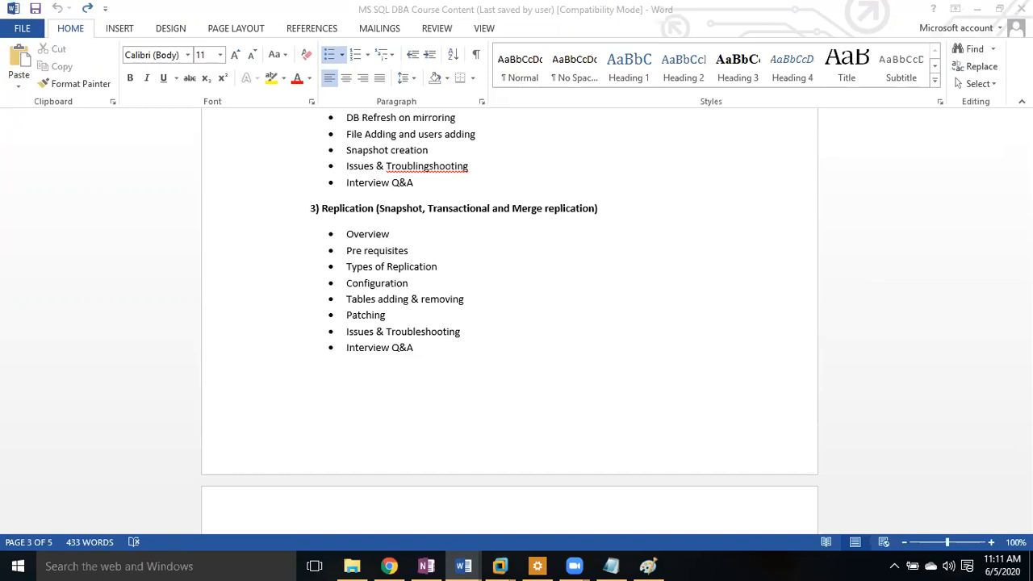
pyautogui.click(991, 9)
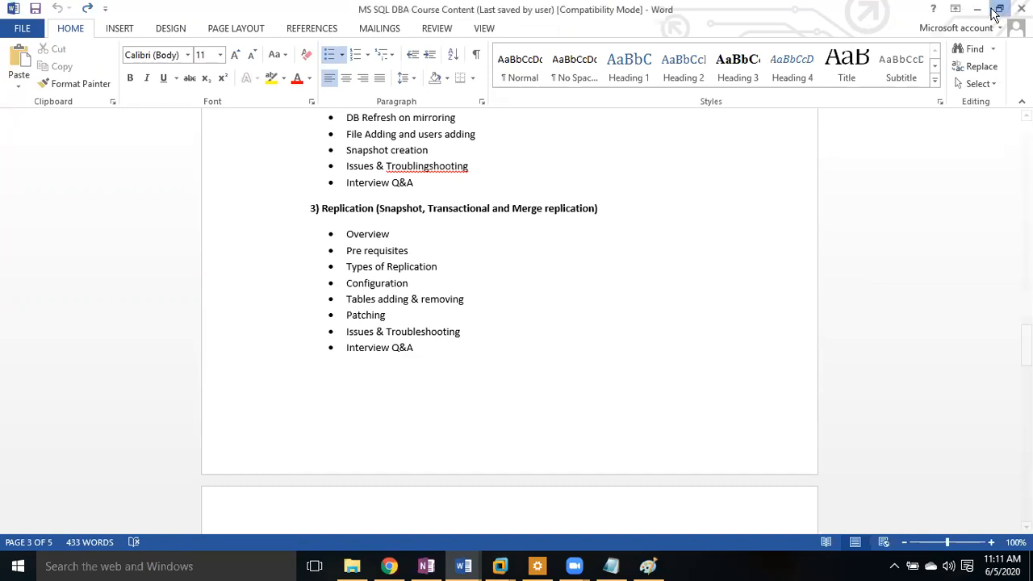
pyautogui.doubleClick(745, 12)
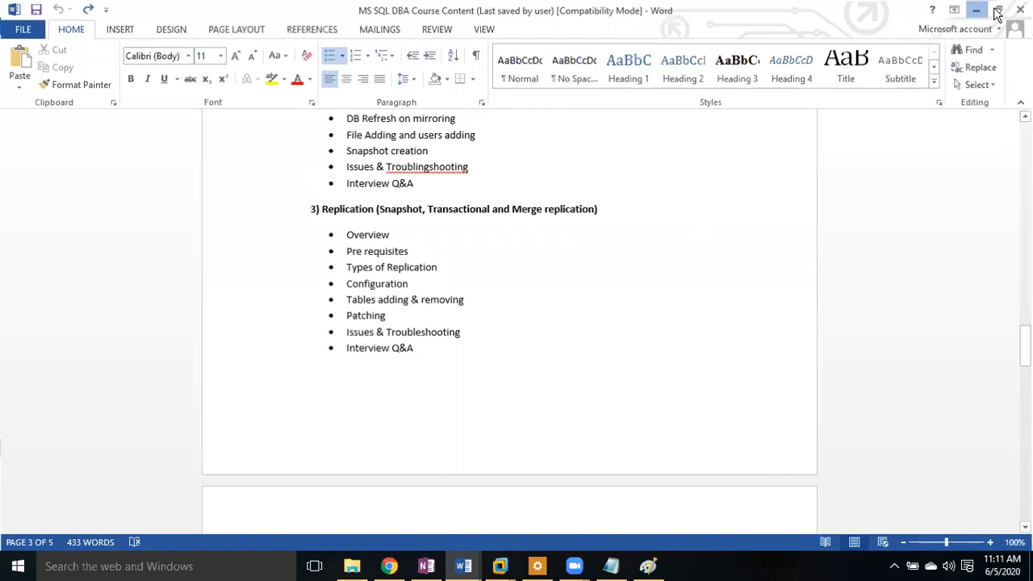
pyautogui.click(978, 10)
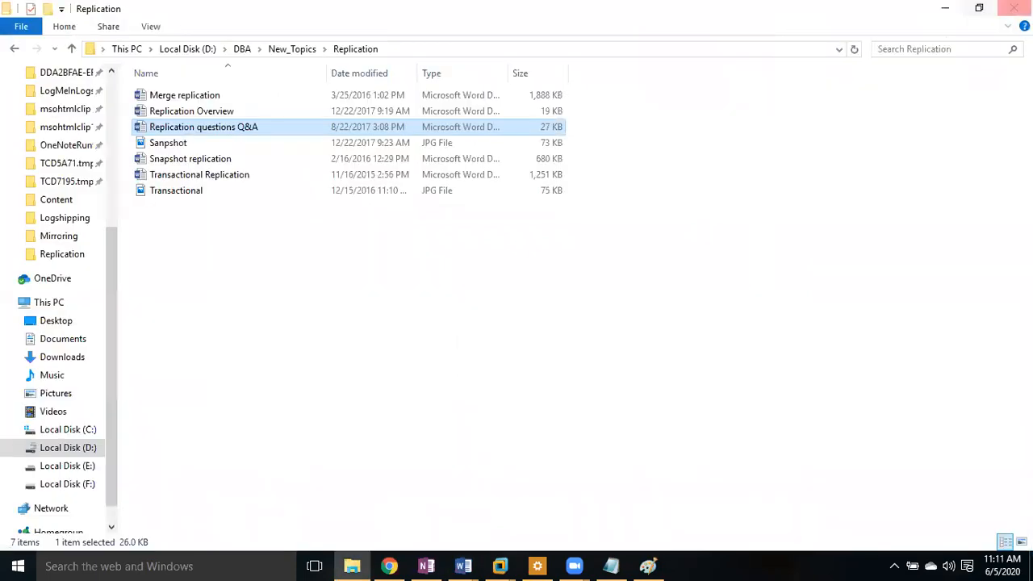